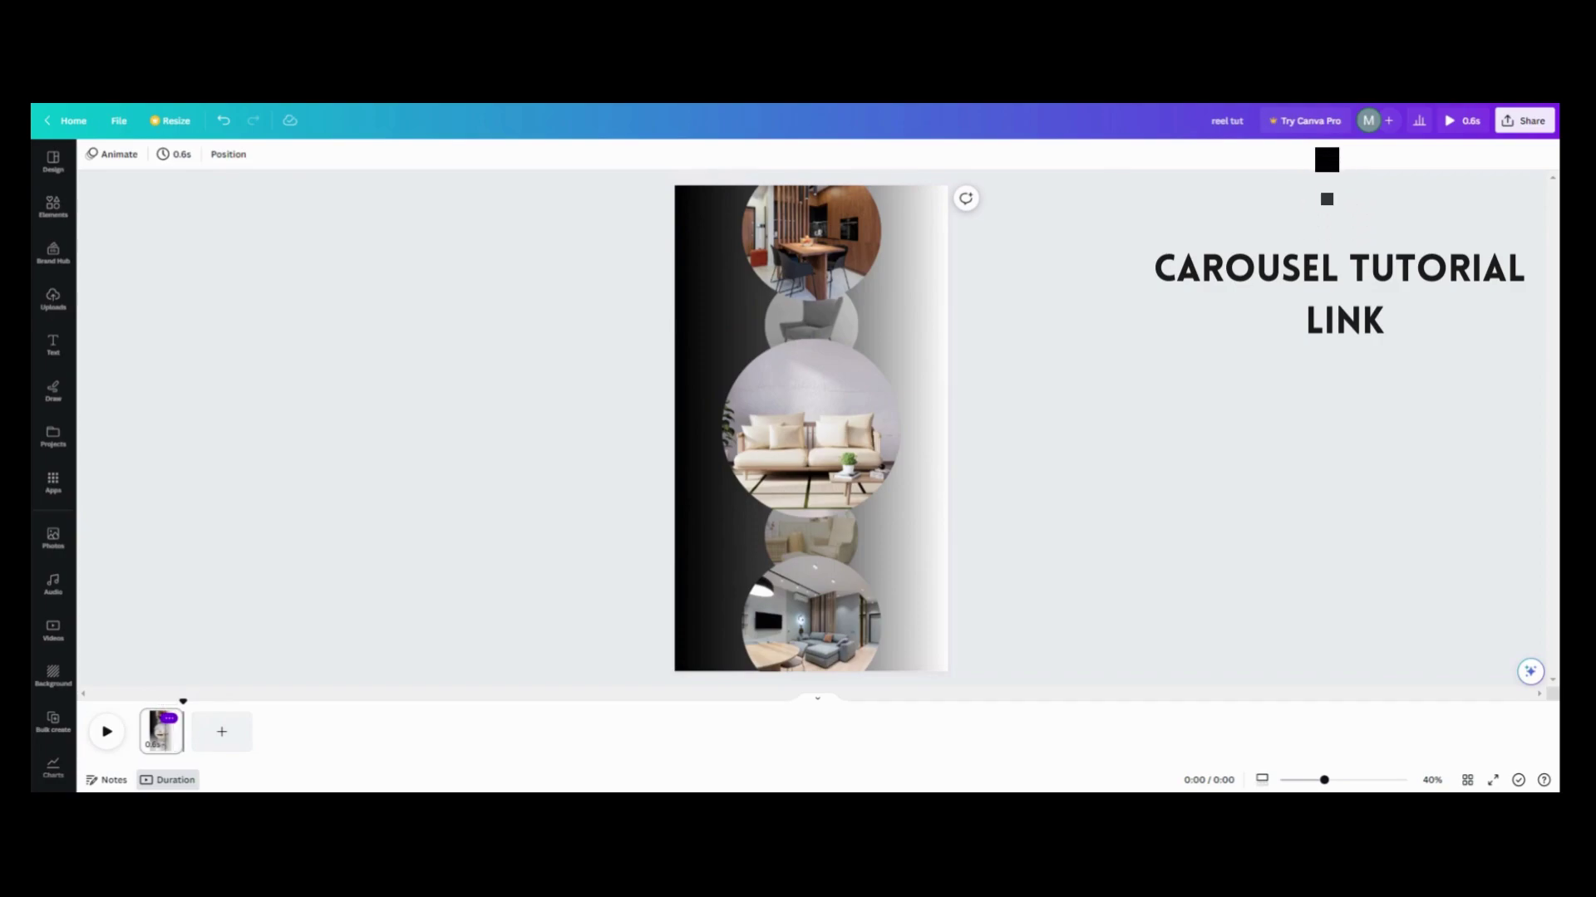
Duplicate the carousel page twice to make three identical pages
left_click(168, 720)
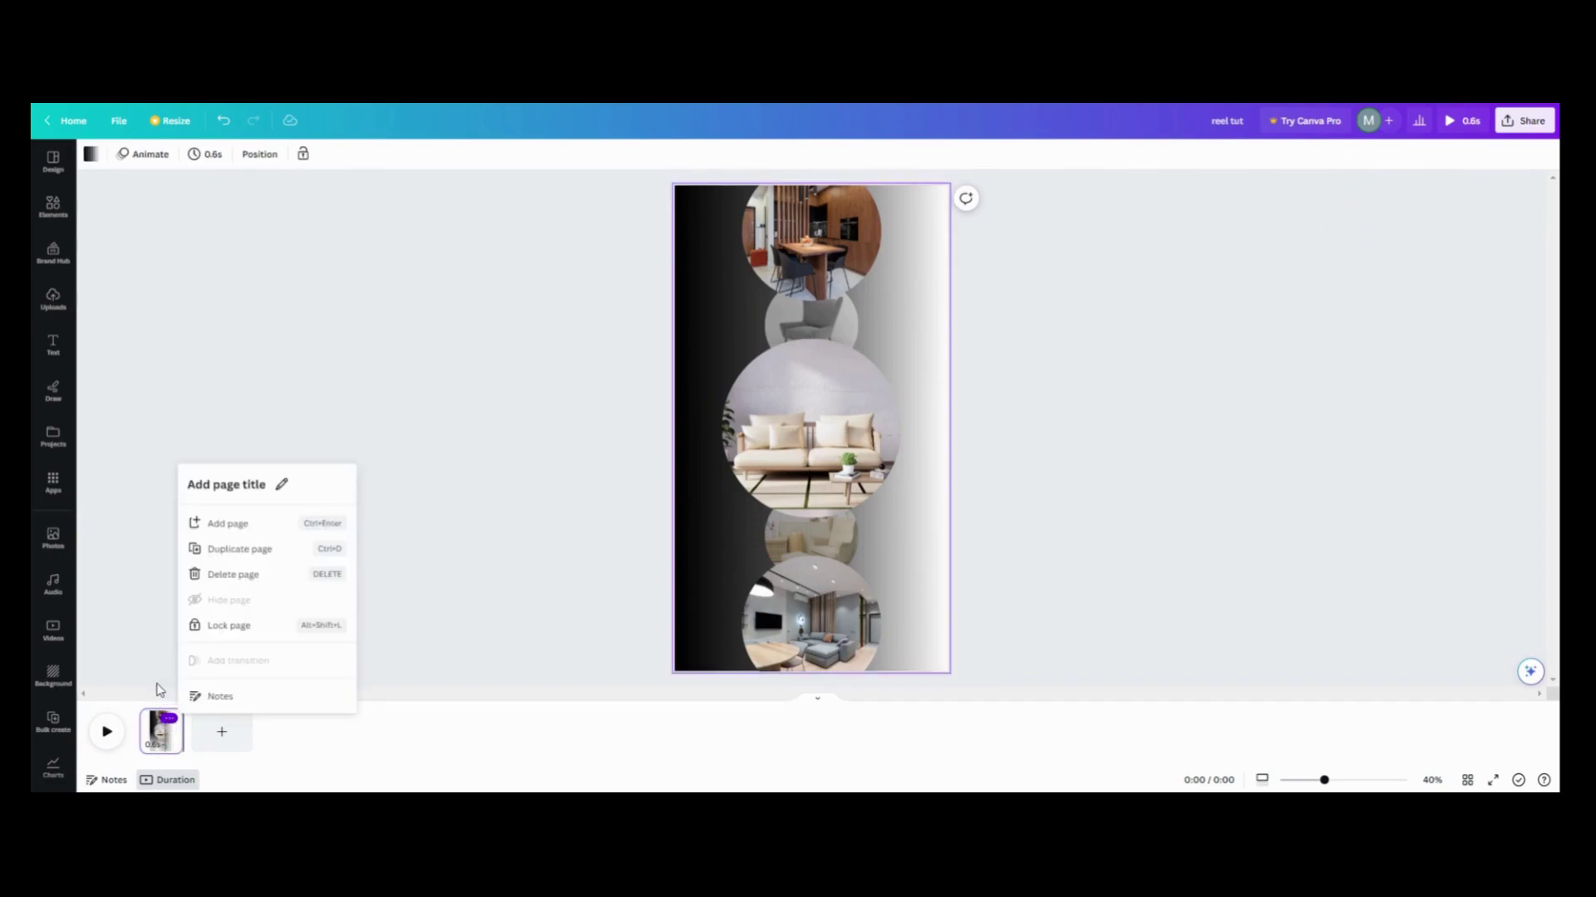
left_click(232, 557)
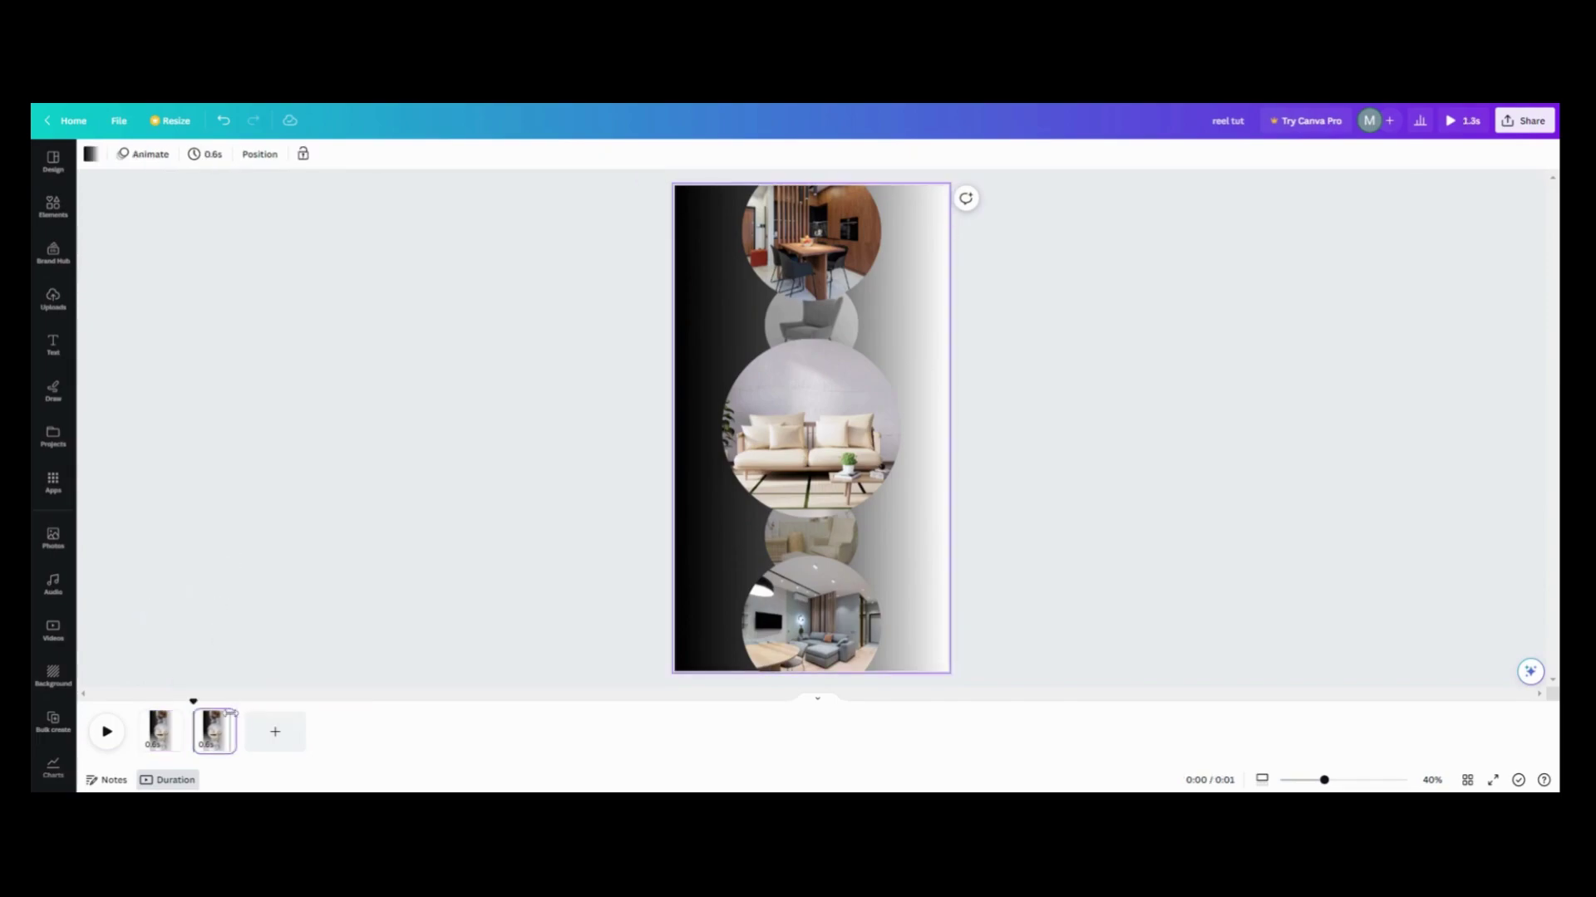
left_click(226, 720)
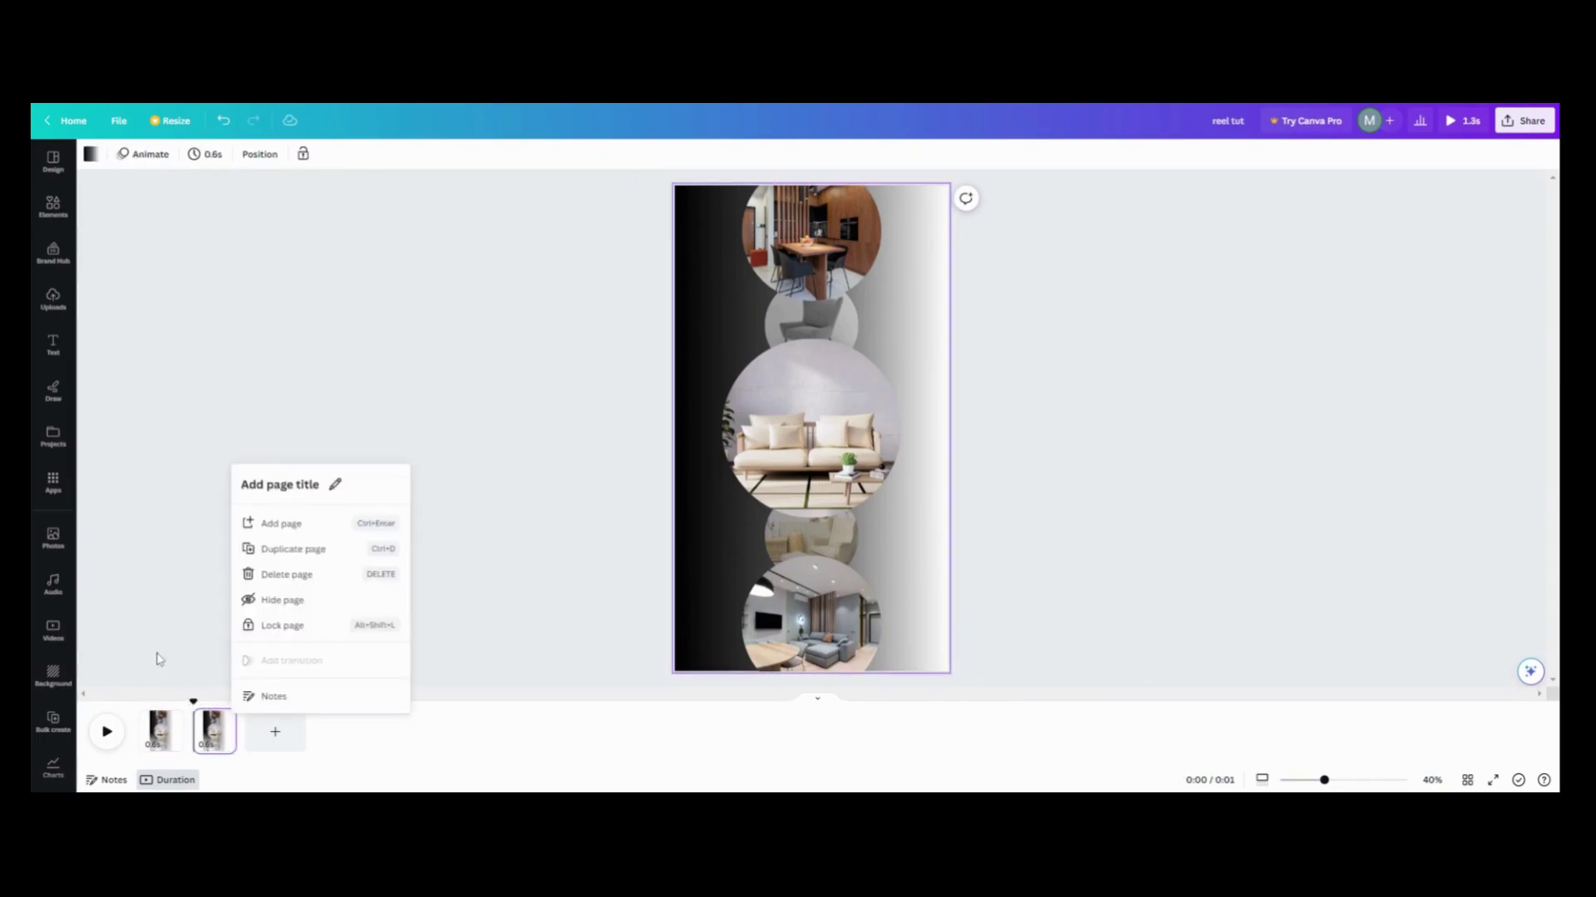
left_click(291, 559)
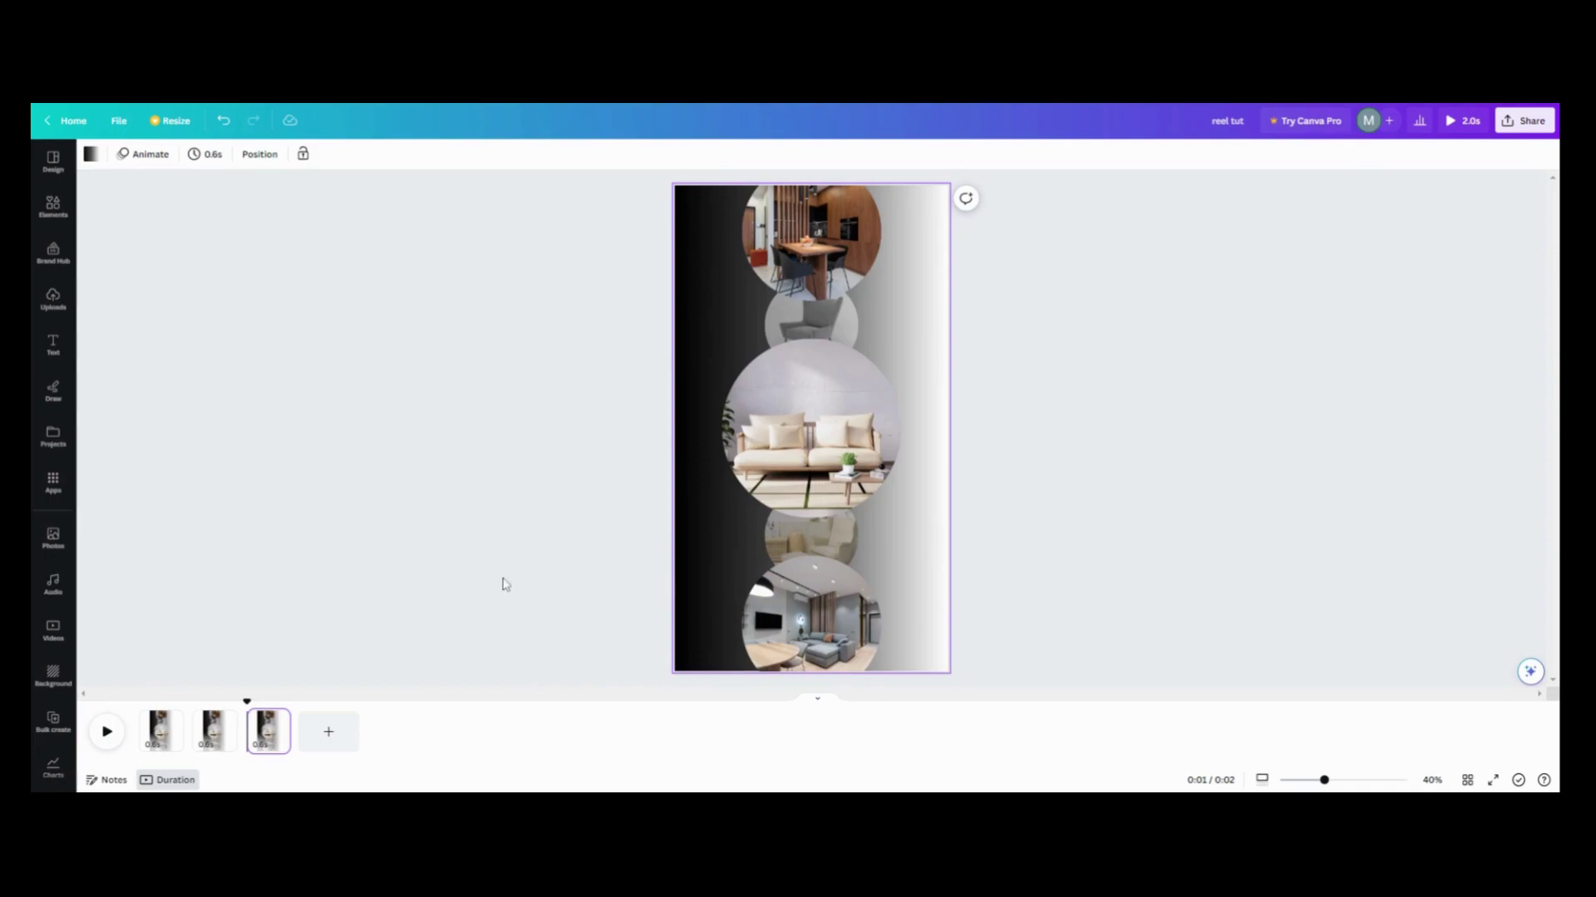
On page 2, enlarge the central sofa circle, centre it on the page, and preview the playback
left_click(220, 744)
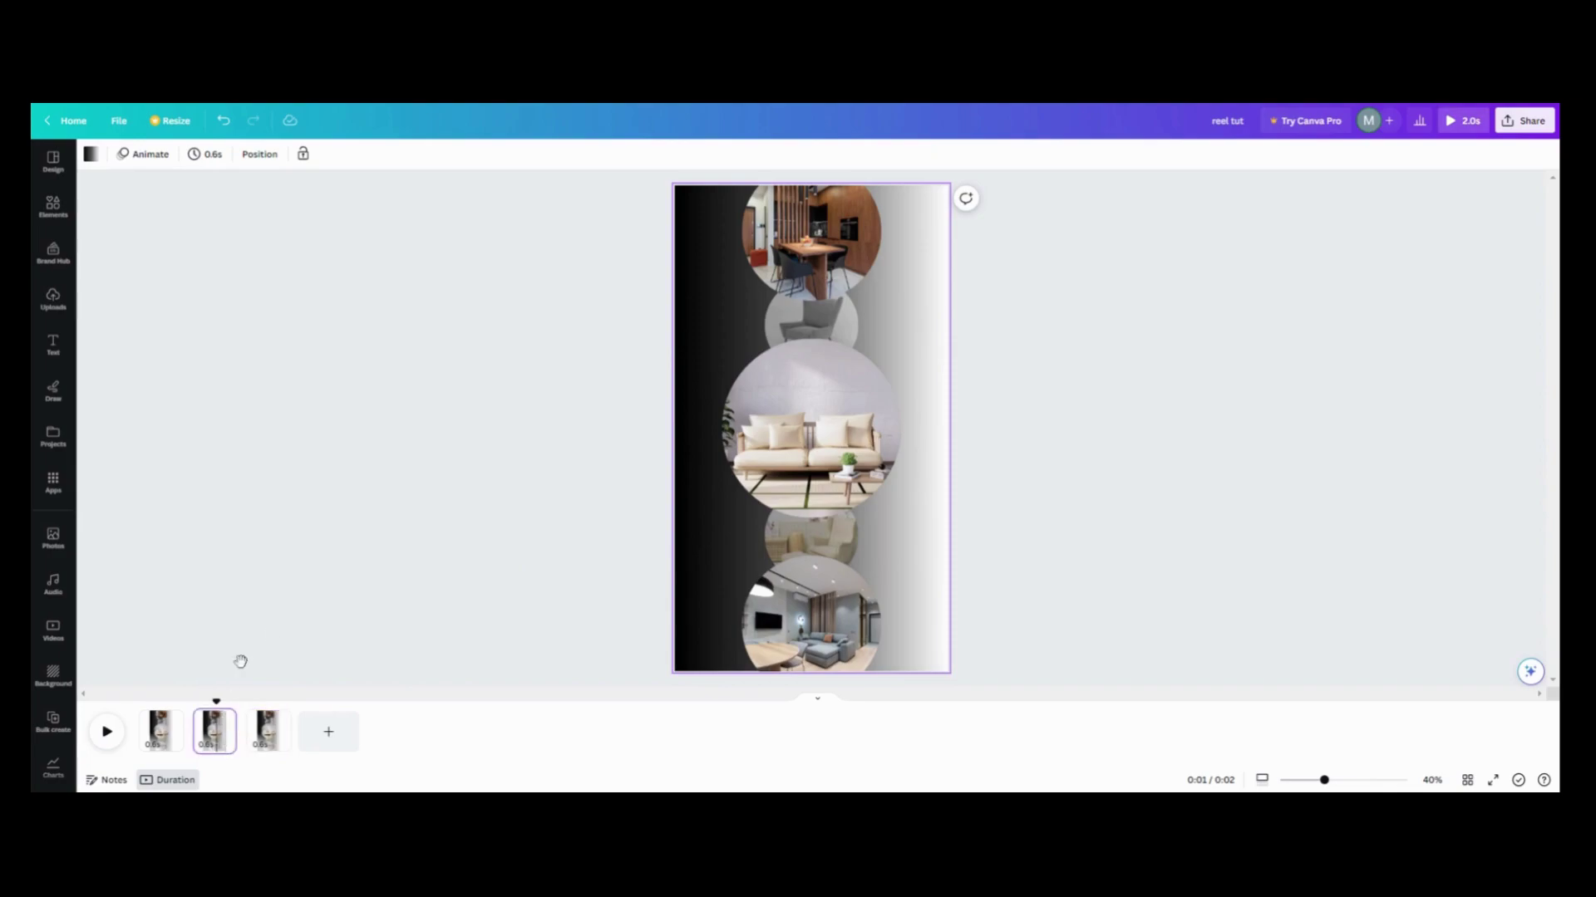
left_click(793, 446)
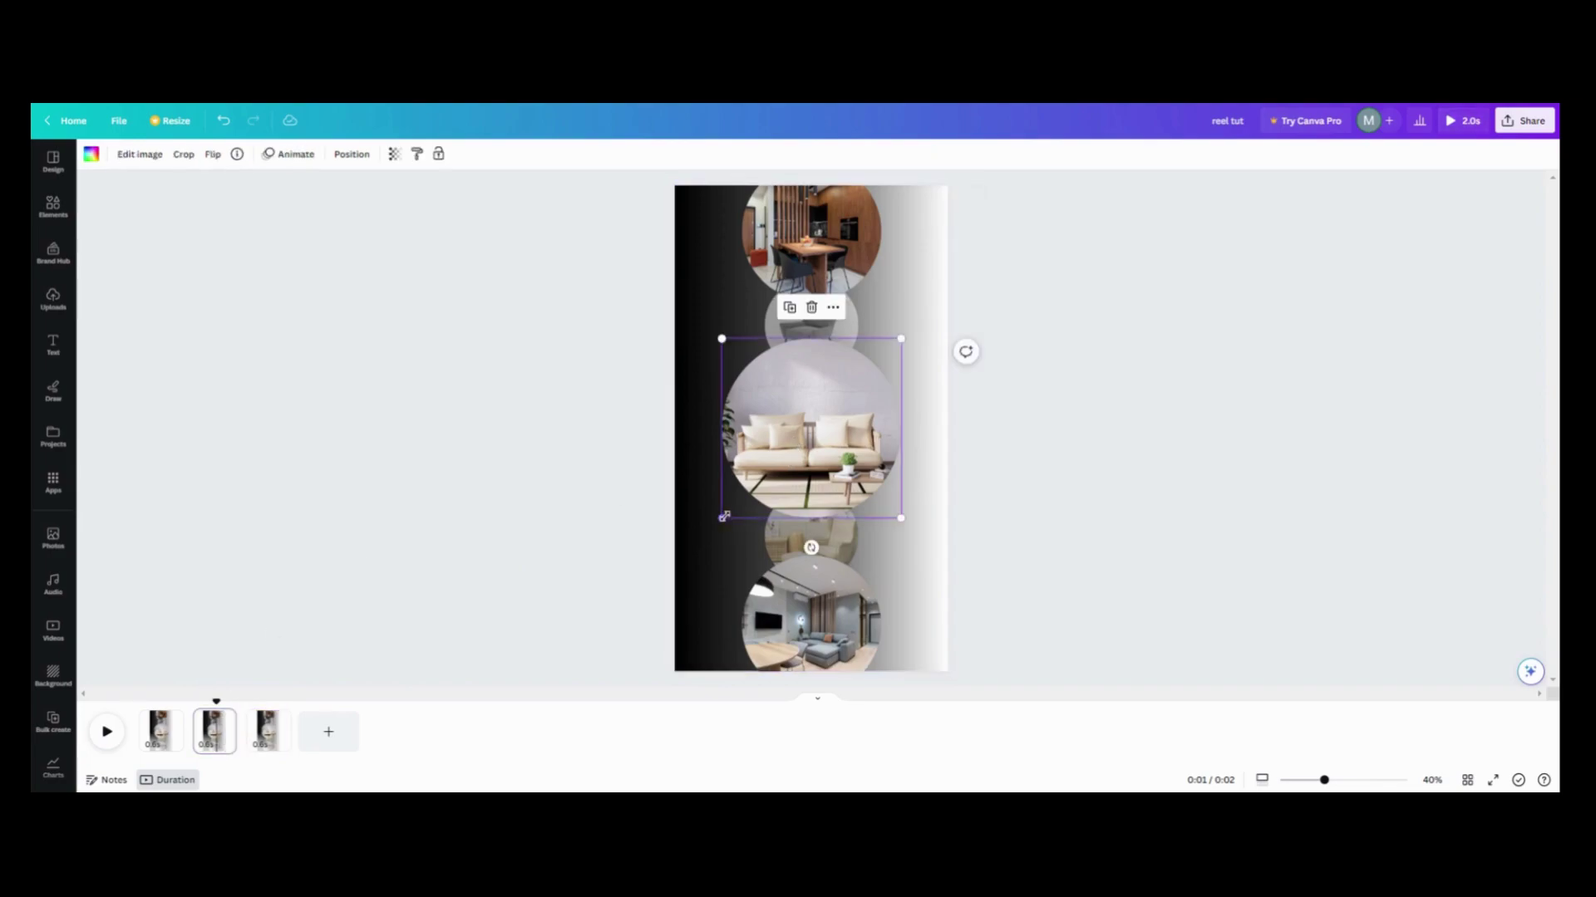
left_click_drag(723, 517, 696, 544)
left_click_drag(898, 543, 909, 550)
left_click_drag(812, 472, 823, 454)
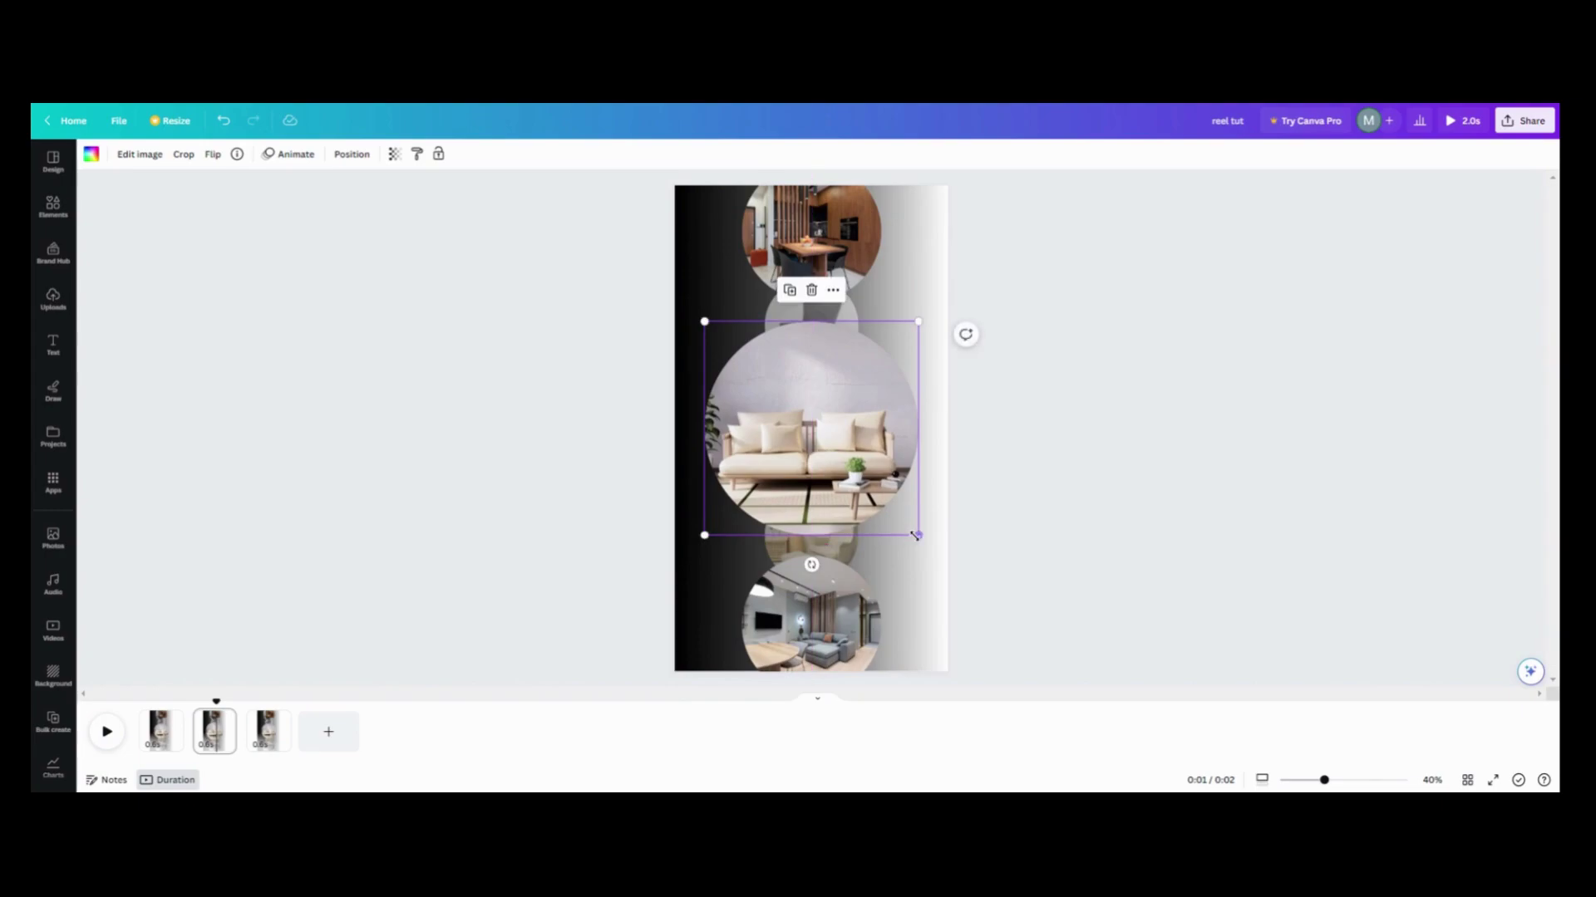
left_click_drag(919, 537, 925, 541)
left_click_drag(705, 542, 696, 549)
left_click_drag(793, 500, 796, 480)
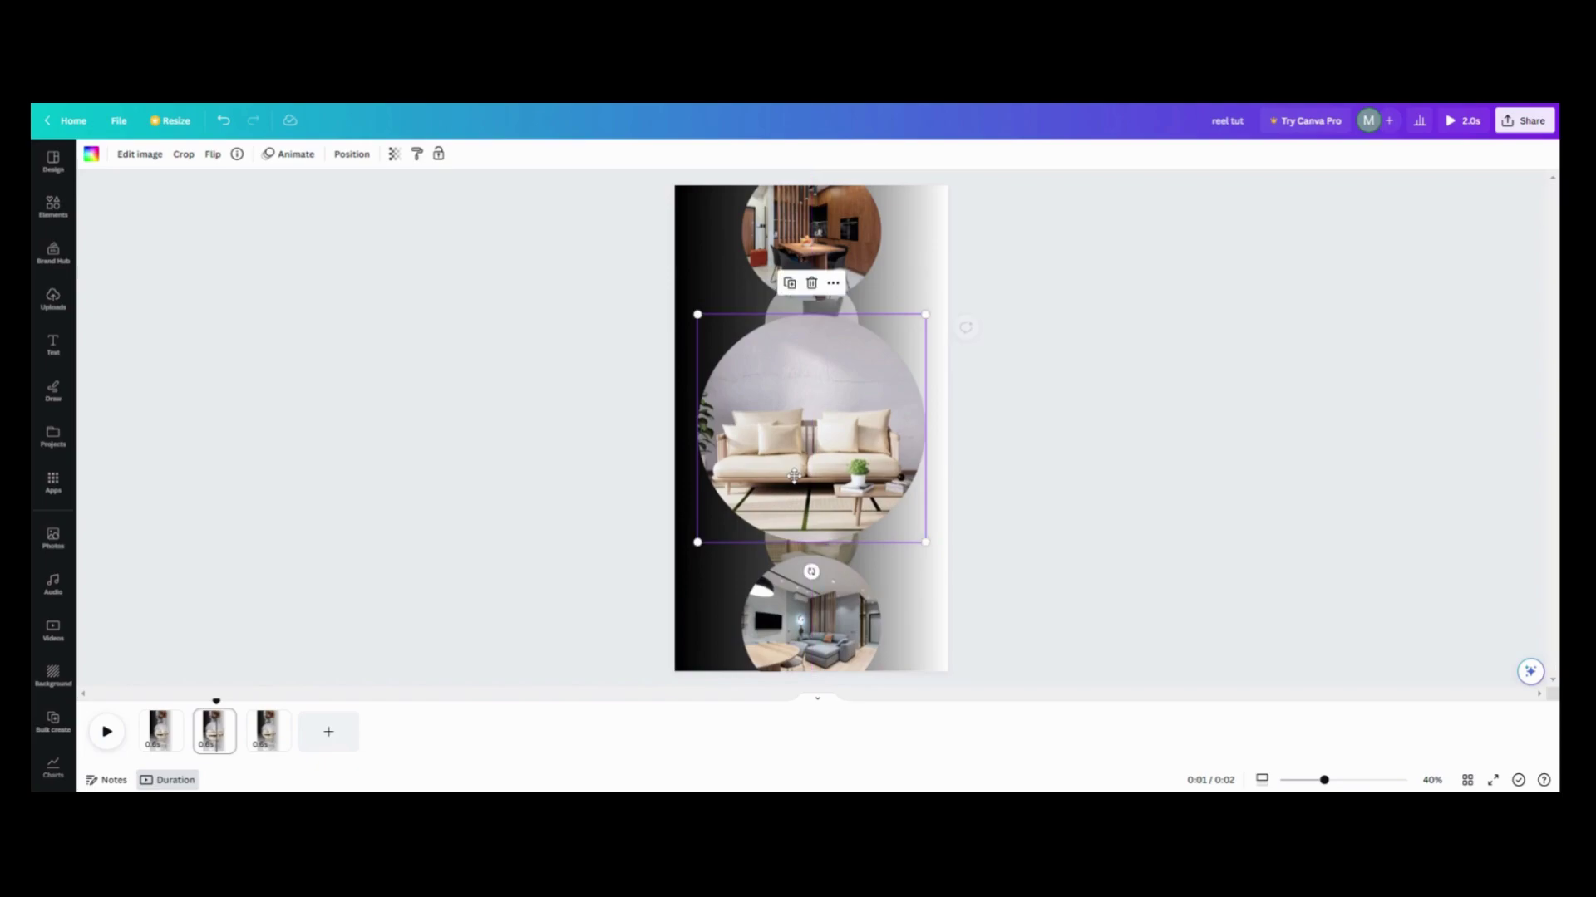
left_click(471, 511)
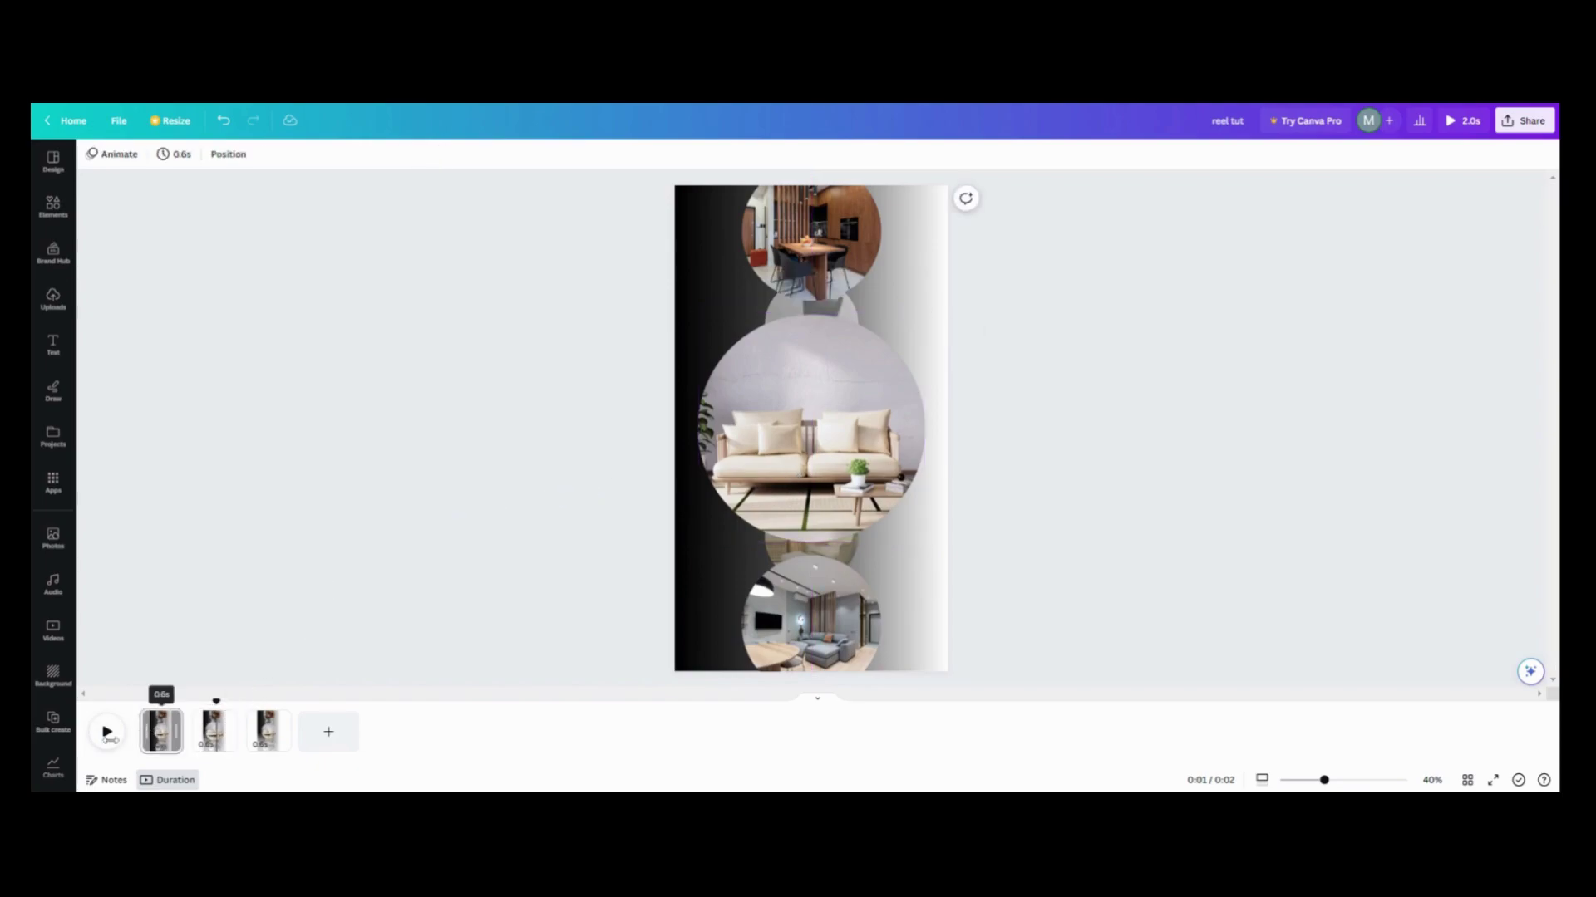
left_click(107, 733)
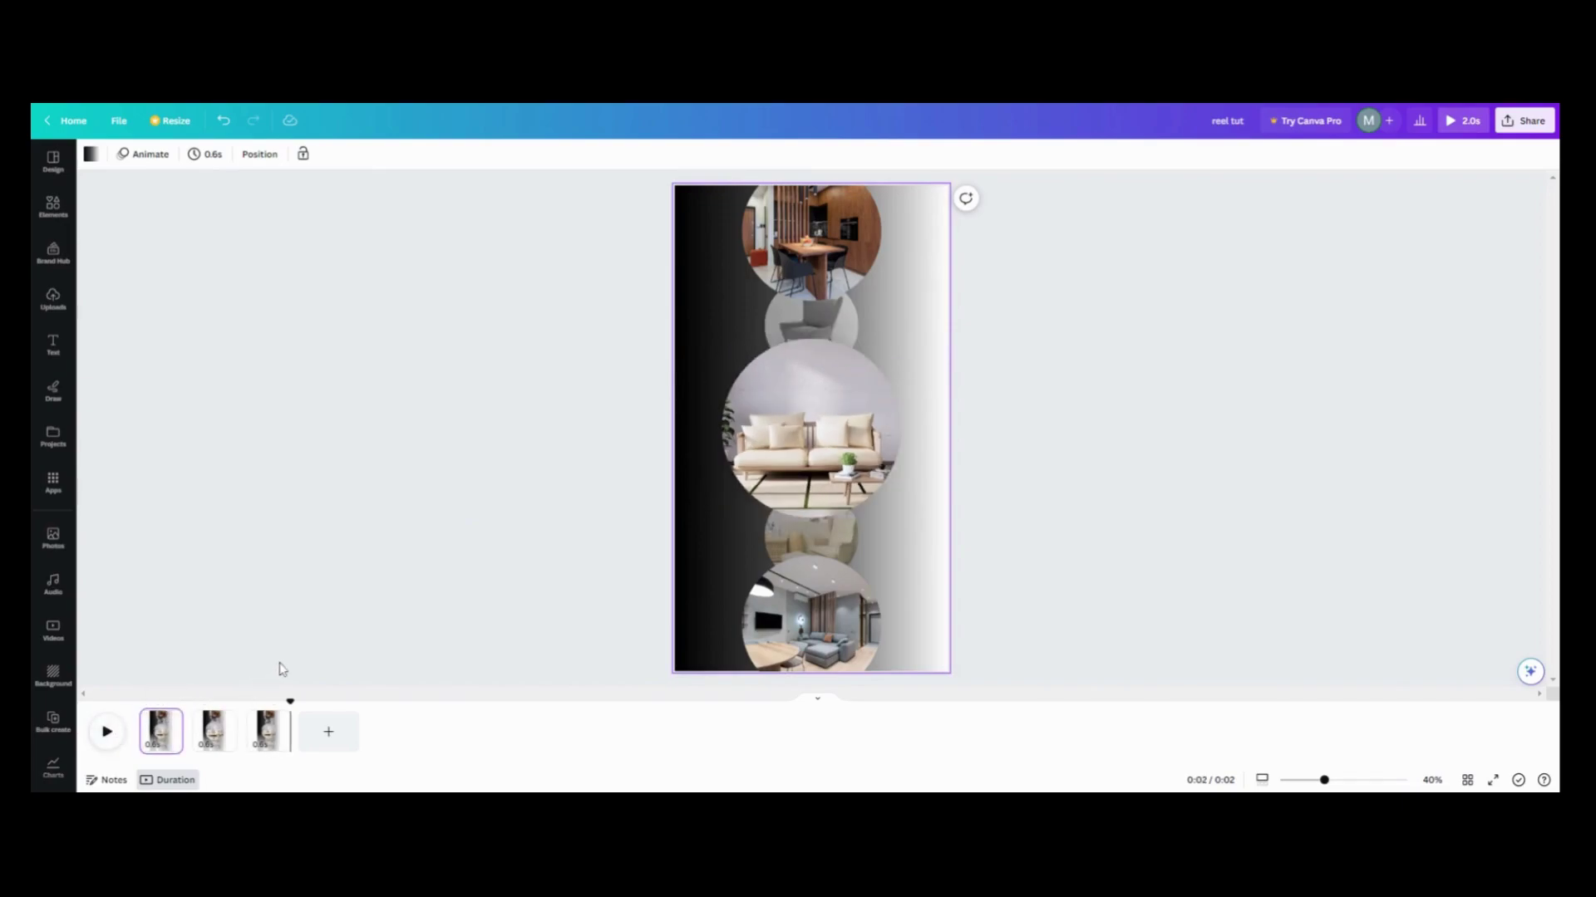
Duplicate page 3 and, on the copy, detach the sofa image from the central circle and move it aside
left_click(275, 722)
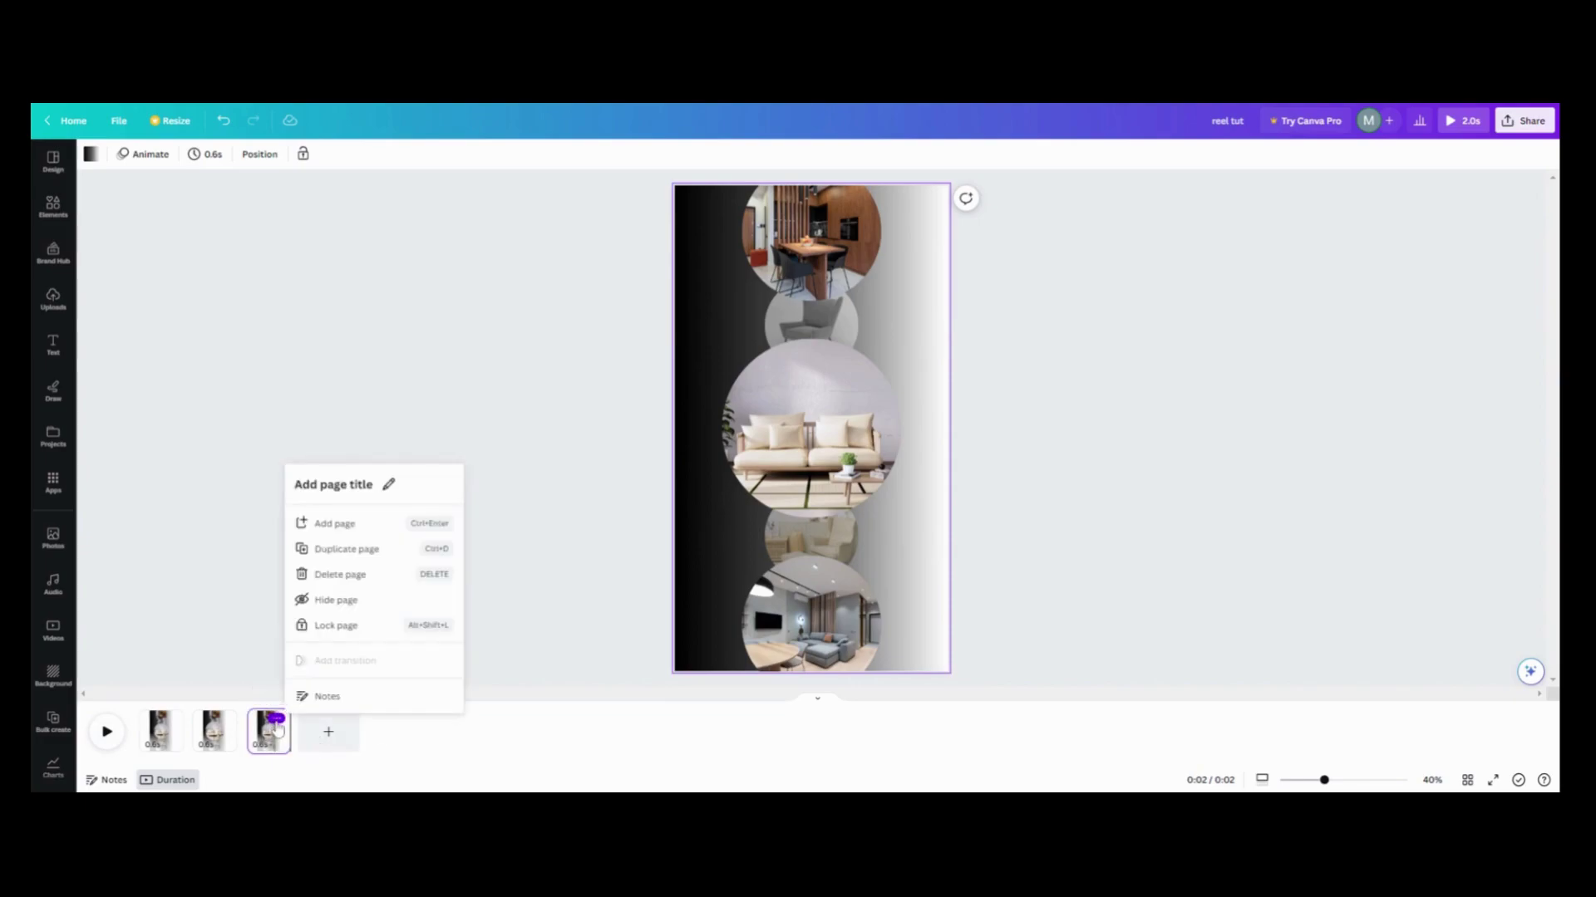
left_click(334, 555)
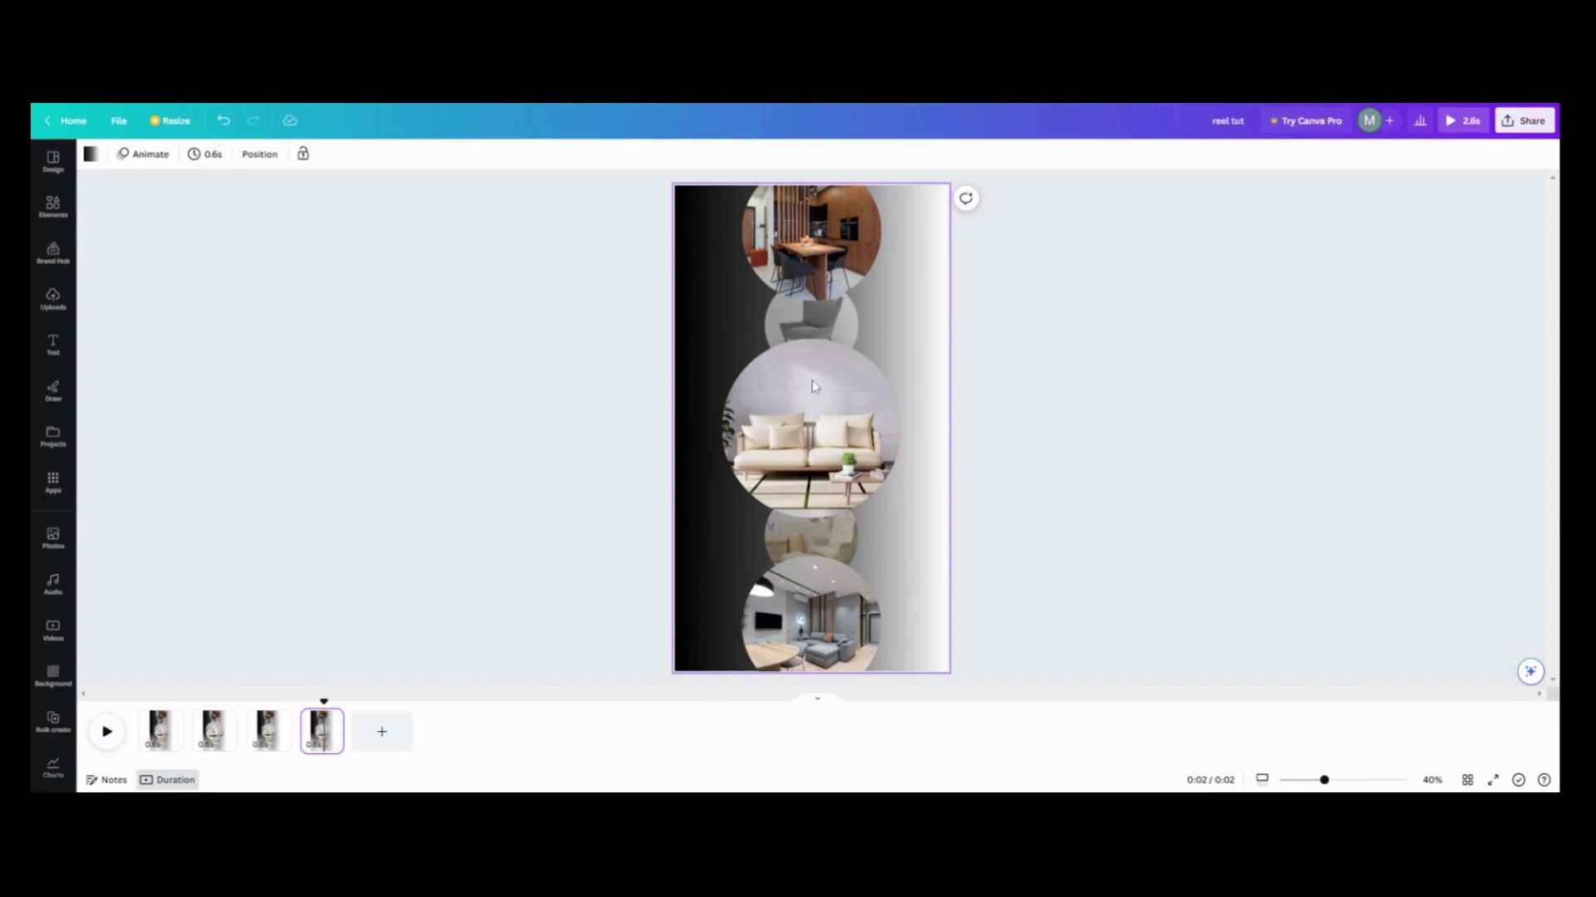
left_click(806, 411)
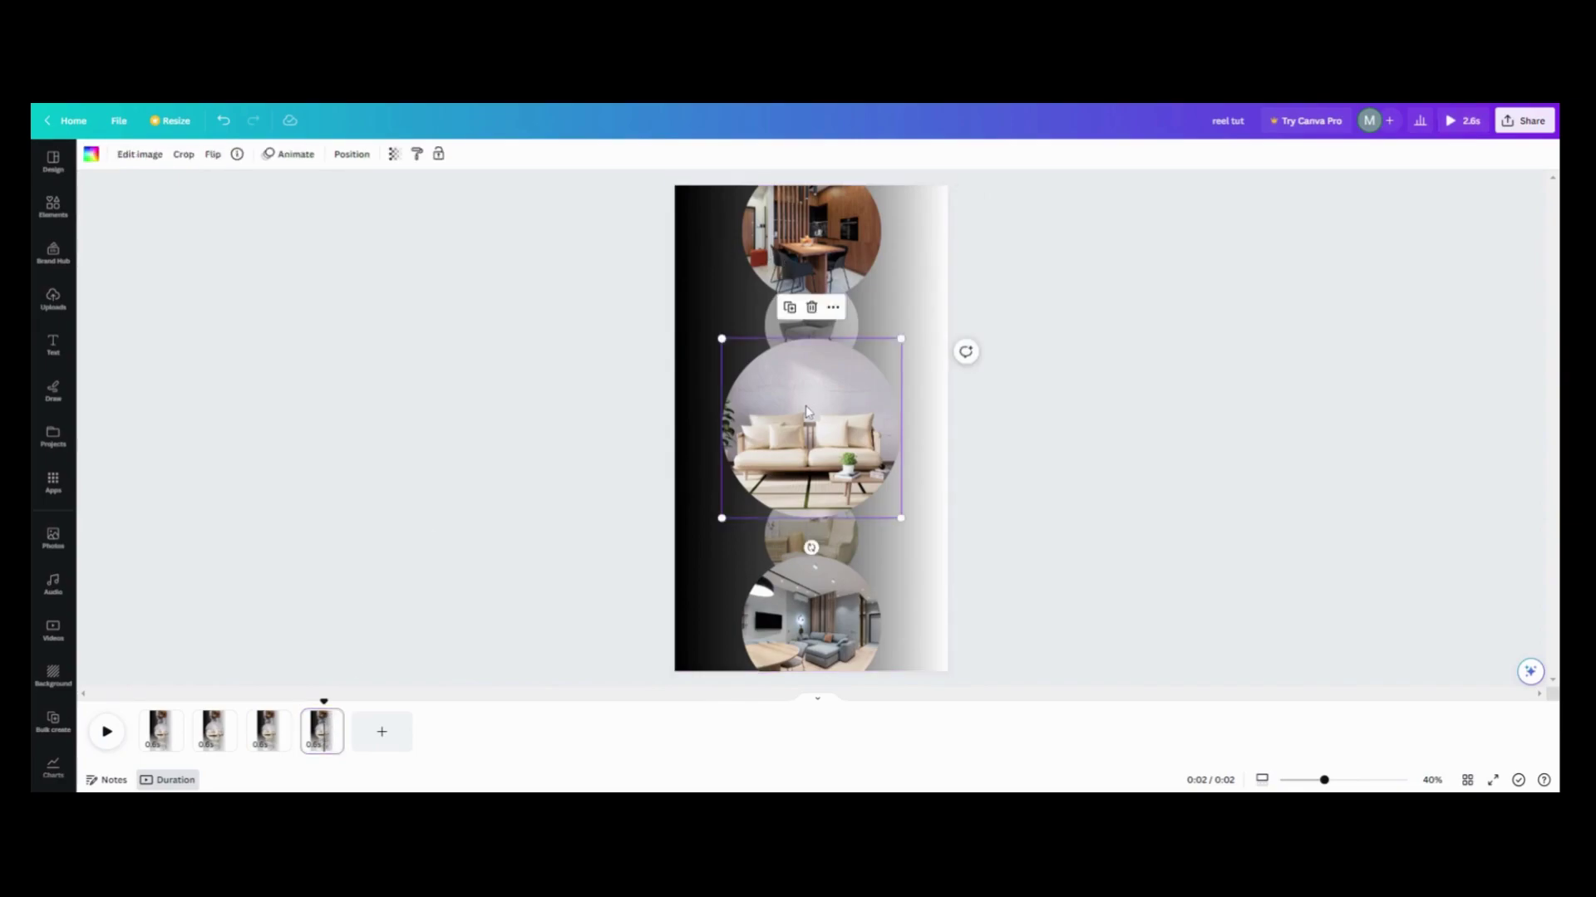
left_click(837, 311)
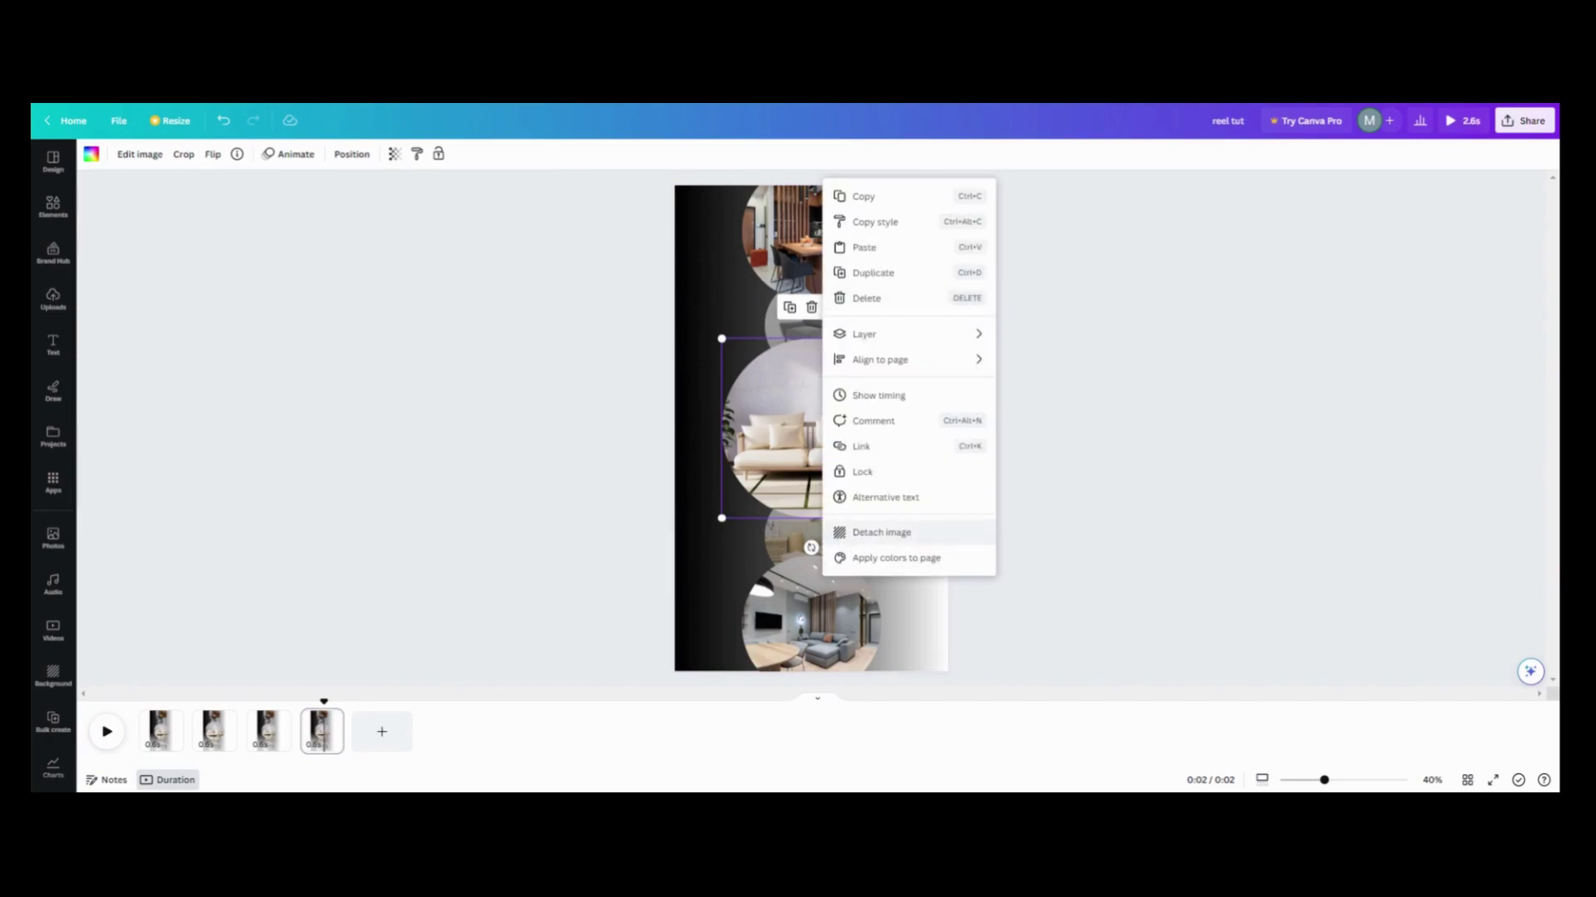
left_click(857, 545)
left_click_drag(789, 439, 978, 258)
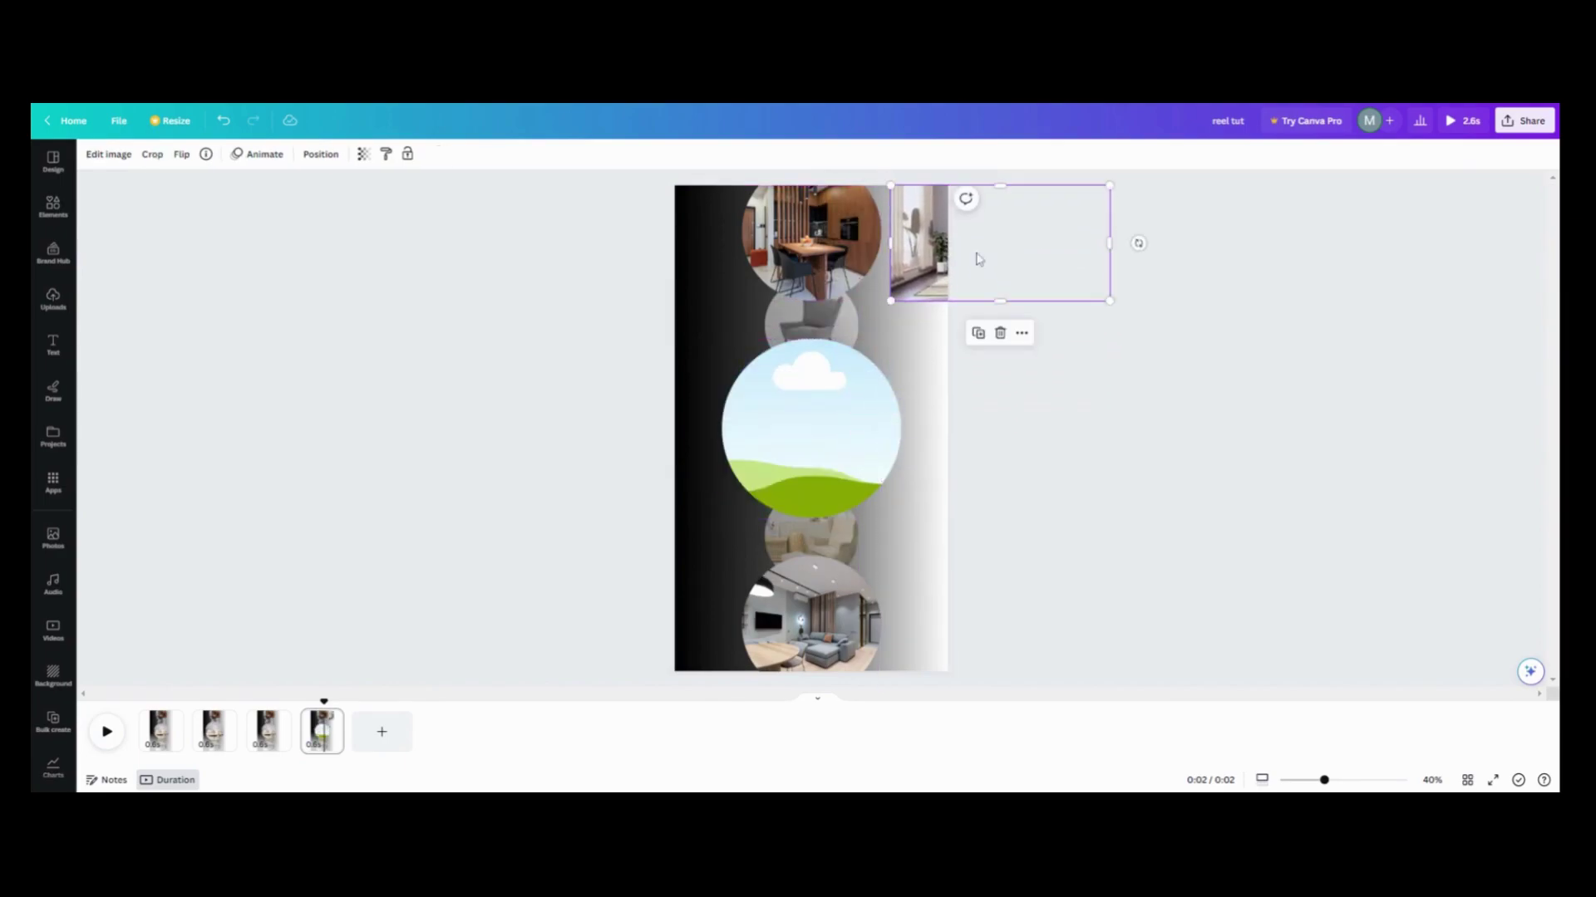
Detach the kitchen image from the top circle, move it aside, and place the sofa image in that circle
left_click(819, 249)
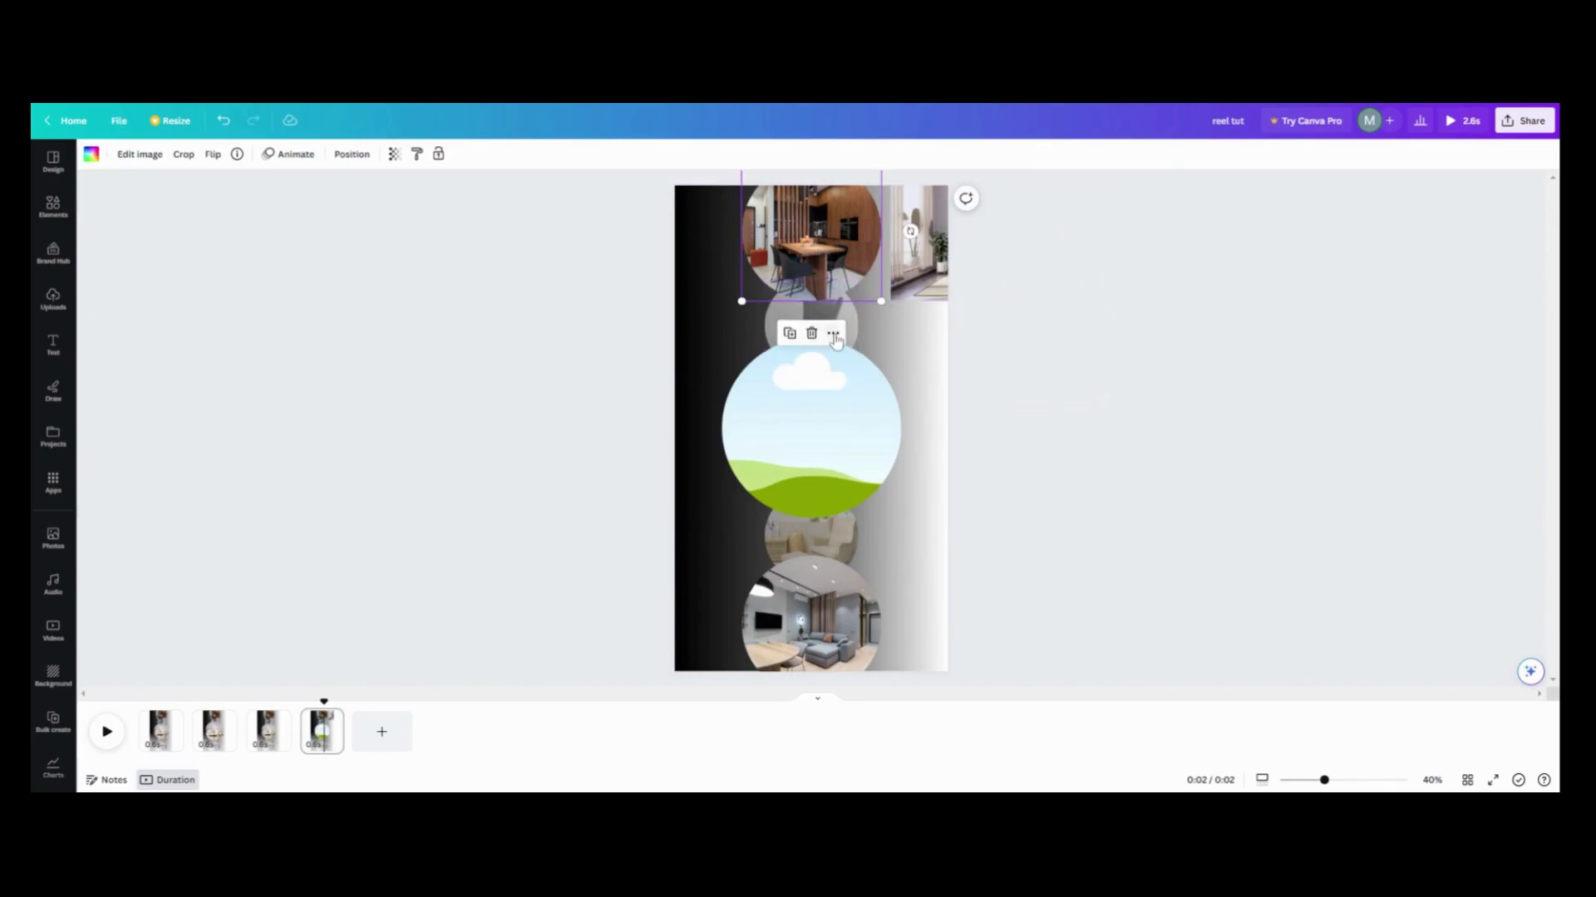
left_click(833, 333)
left_click(868, 536)
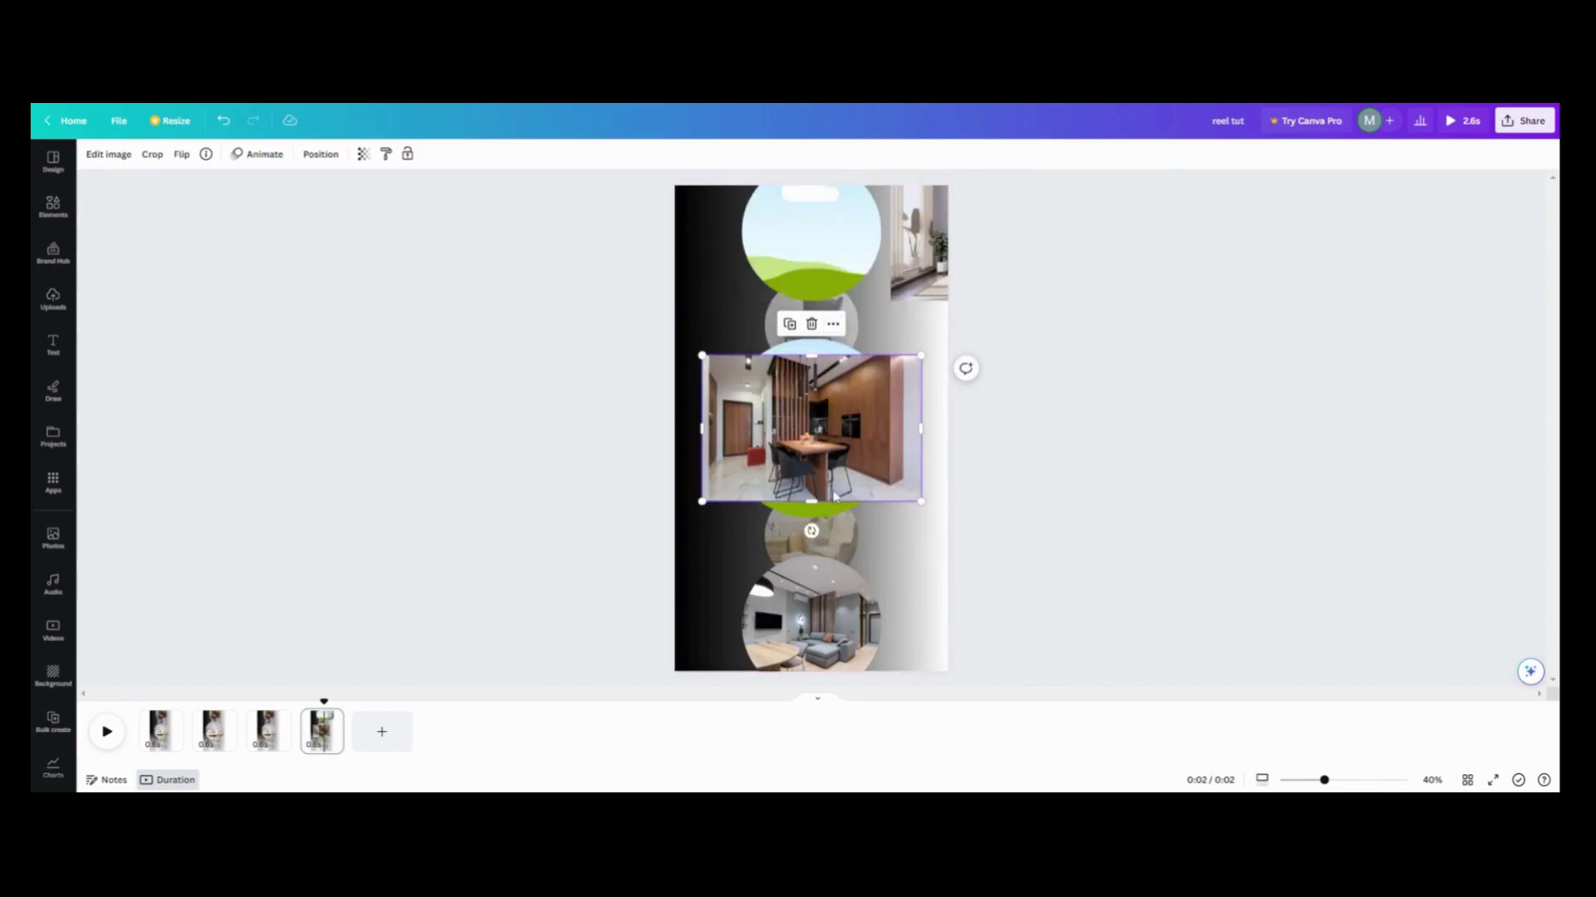
left_click_drag(828, 471, 638, 354)
left_click_drag(916, 273, 772, 247)
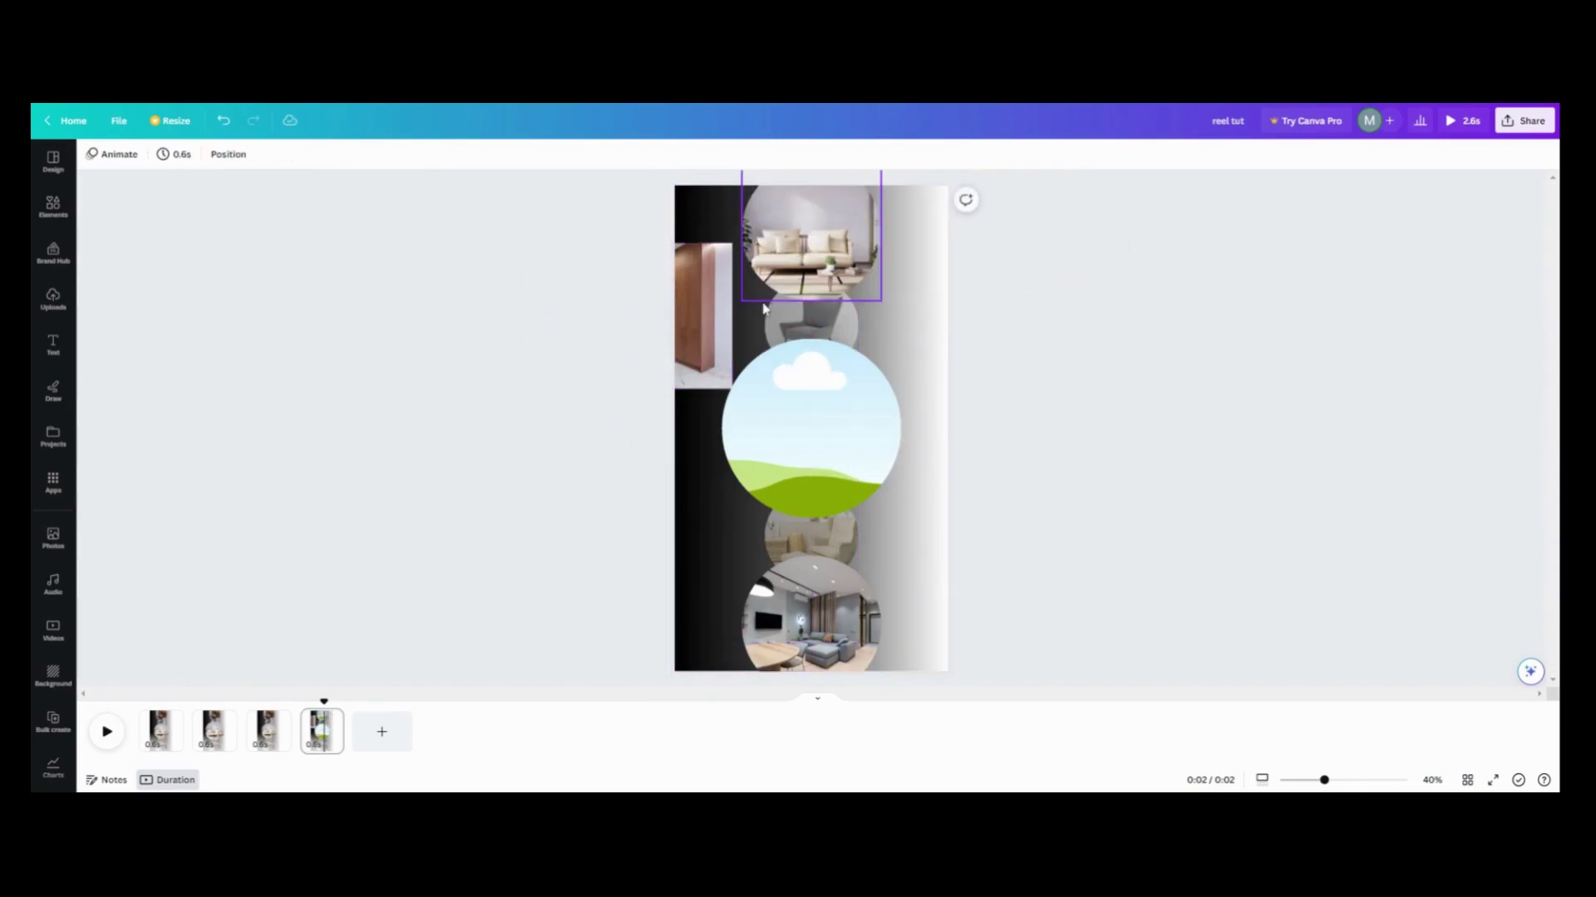
Detach the grey chair image from the upper small circle and put the kitchen image in its place
left_click(777, 331)
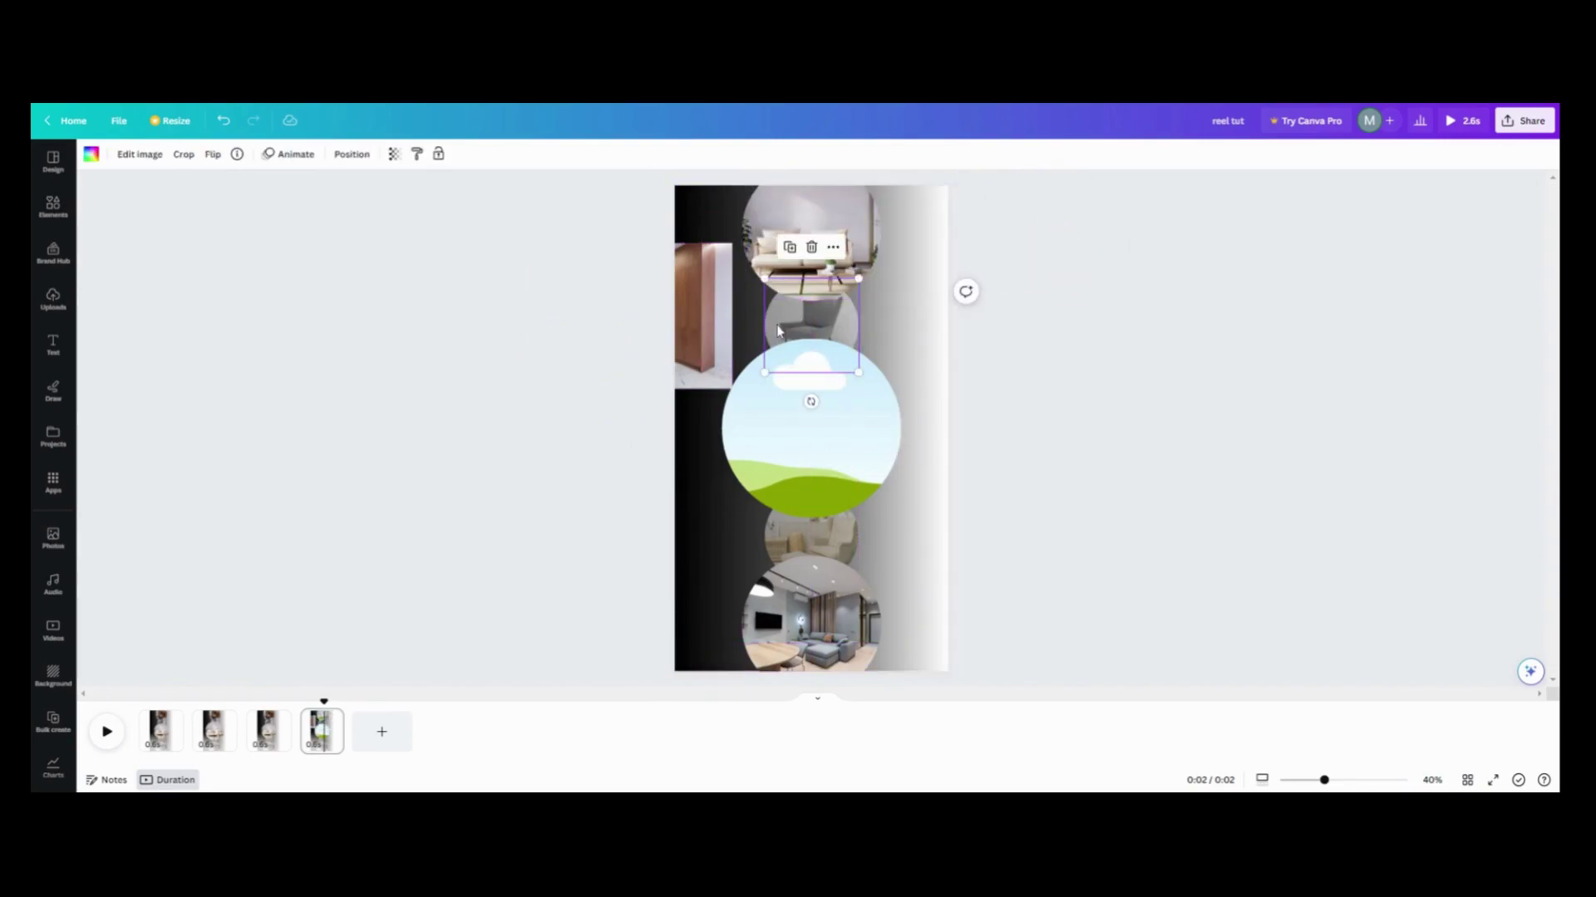
left_click(832, 247)
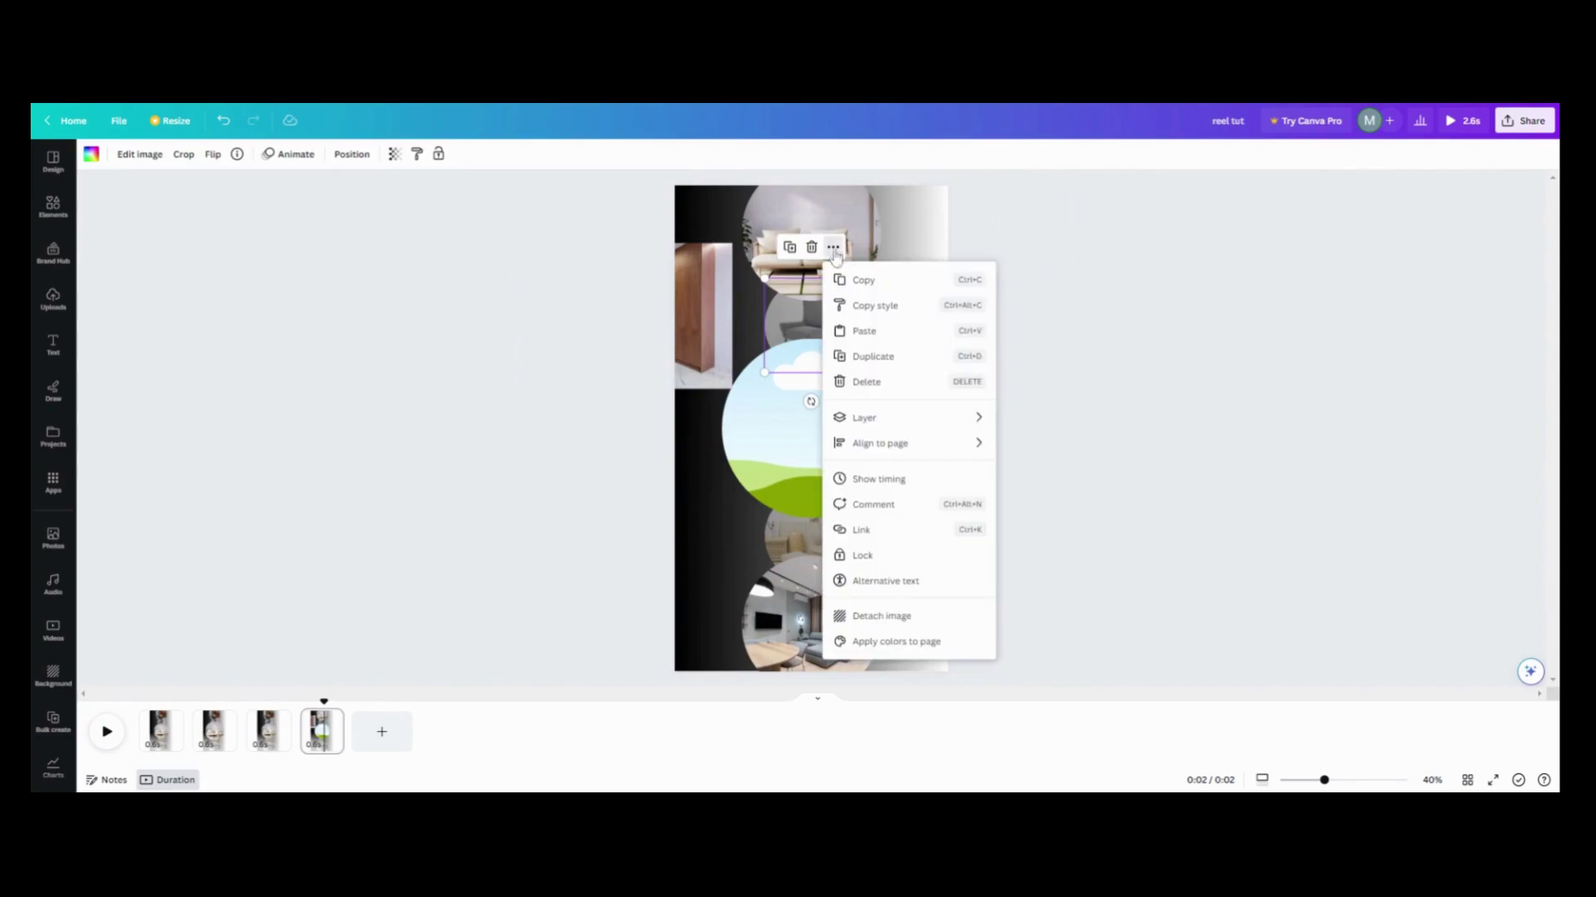
left_click(890, 616)
left_click_drag(833, 419, 650, 536)
left_click_drag(695, 320, 806, 324)
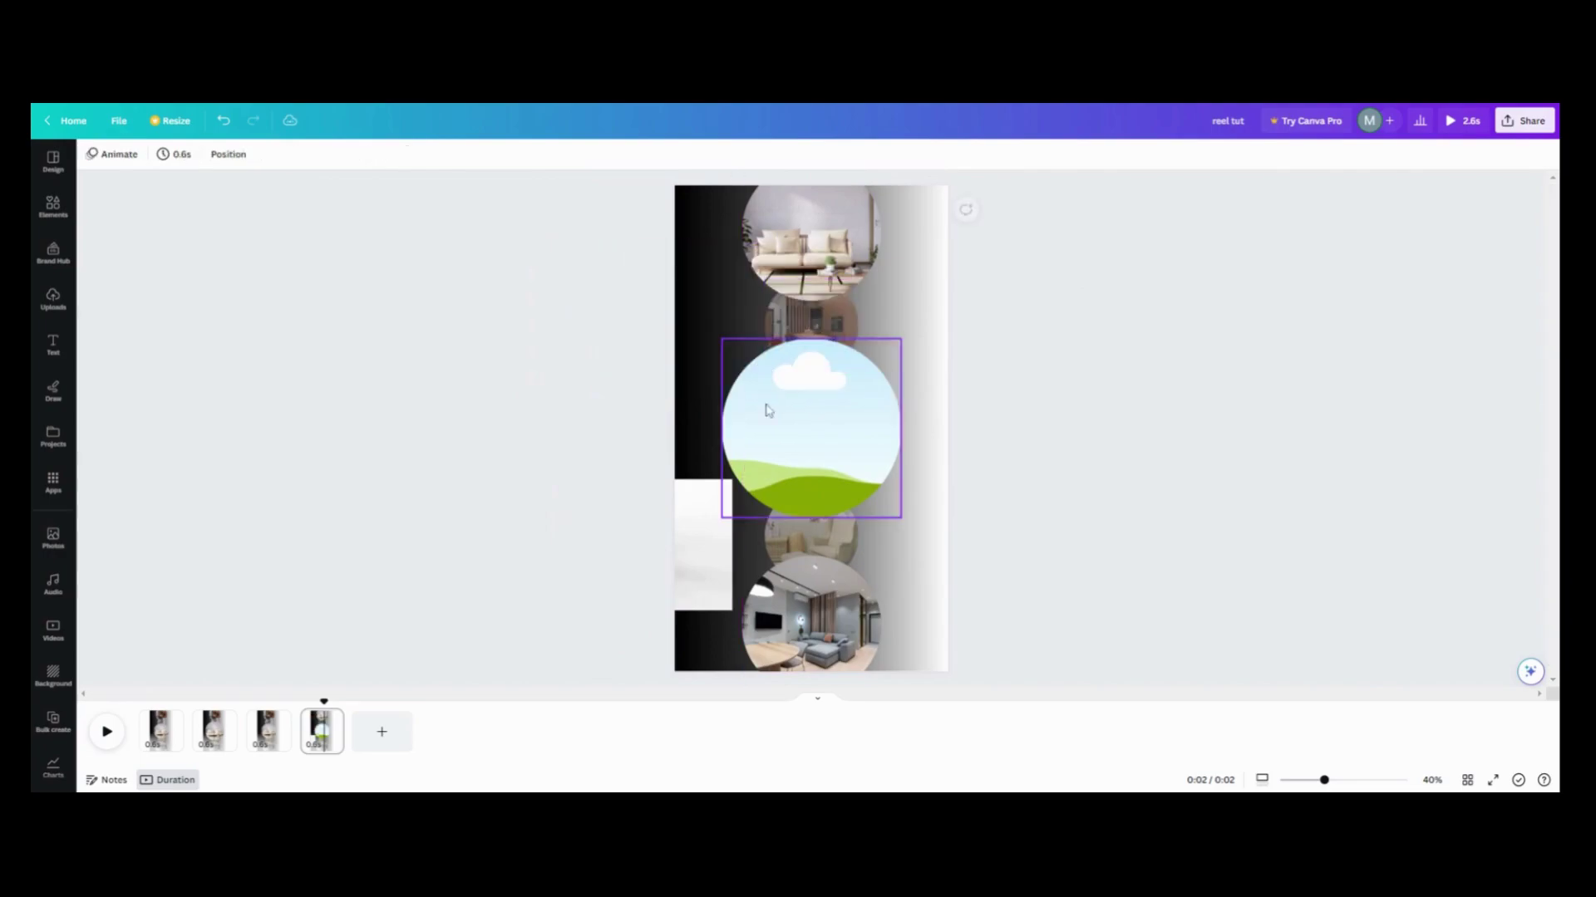
Detach the beige armchair image from the lower small circle and put the grey chair image in its place
left_click(796, 546)
left_click(831, 480)
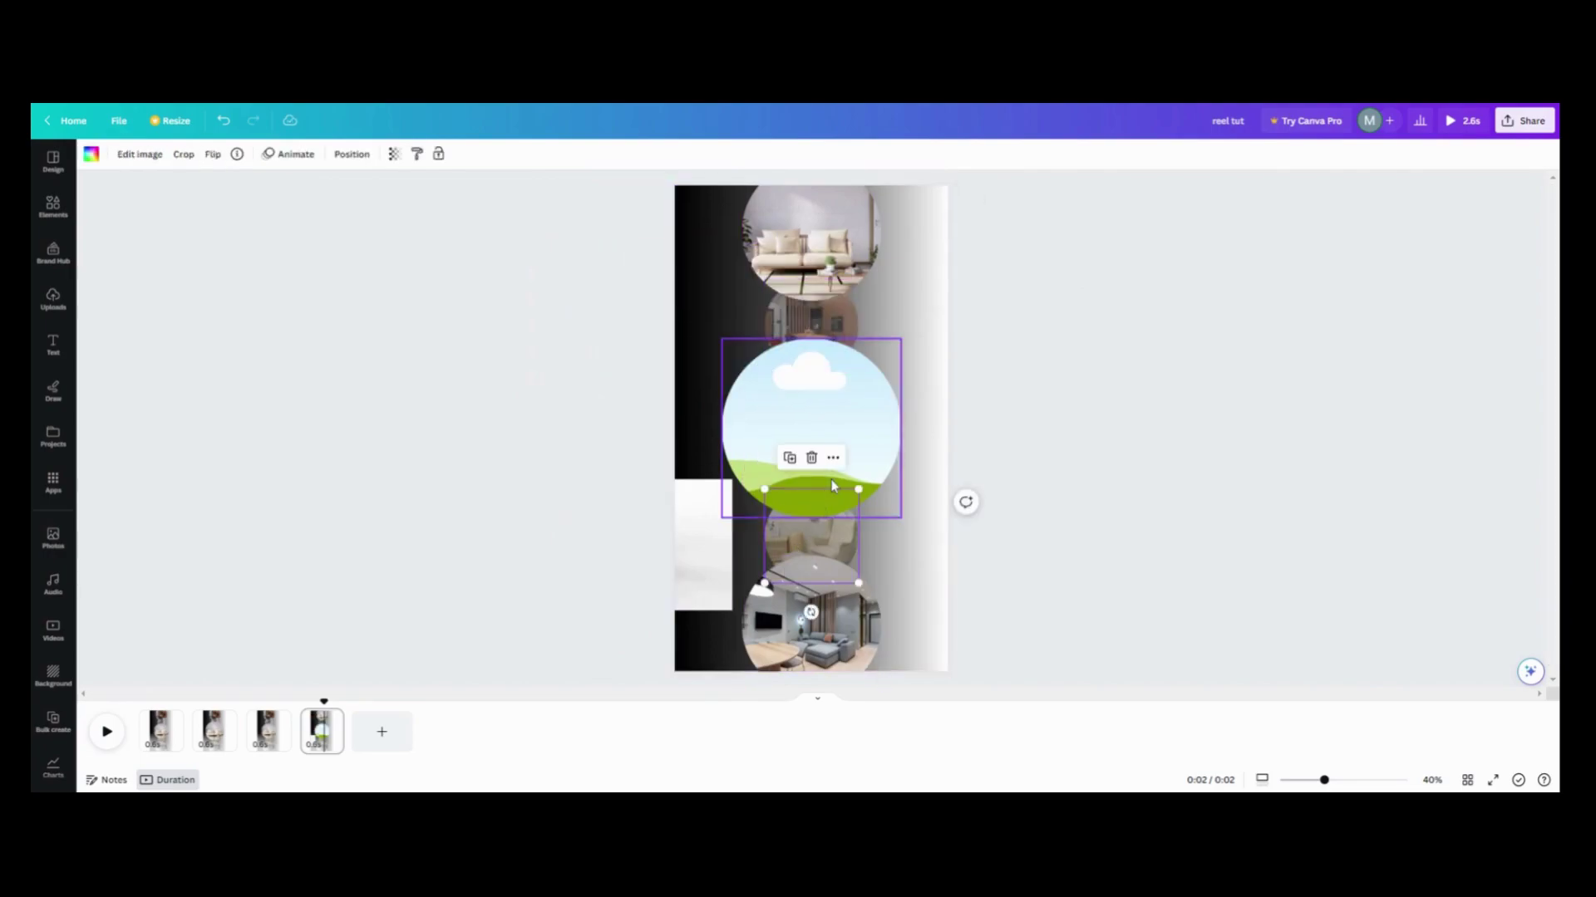
right_click(827, 470)
left_click(861, 536)
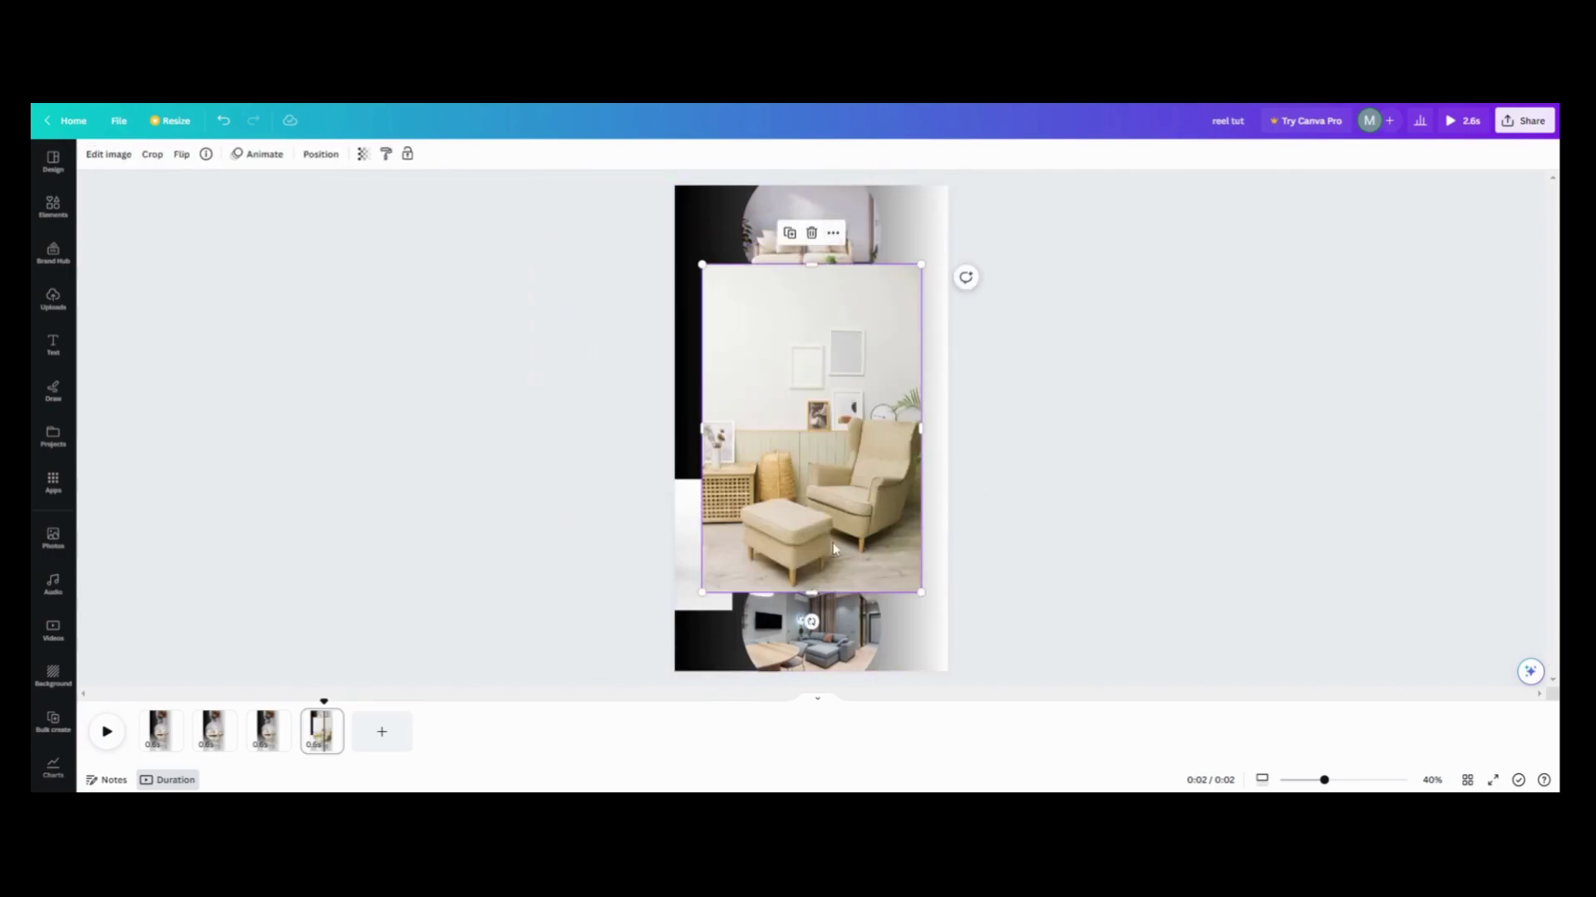
left_click_drag(842, 532, 1004, 641)
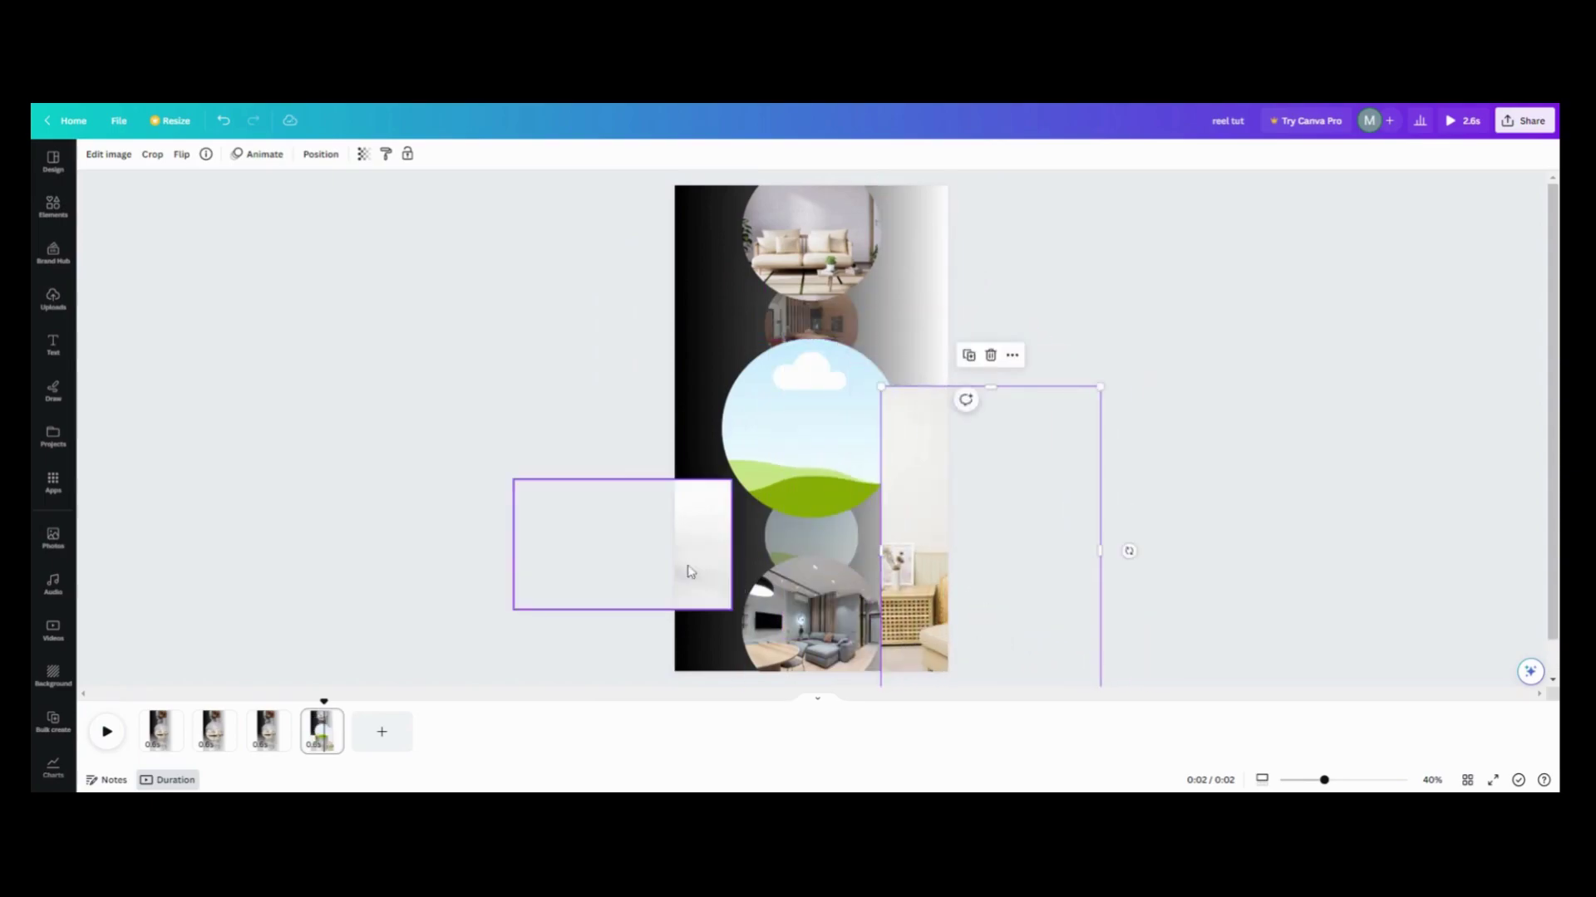
left_click_drag(695, 561, 822, 553)
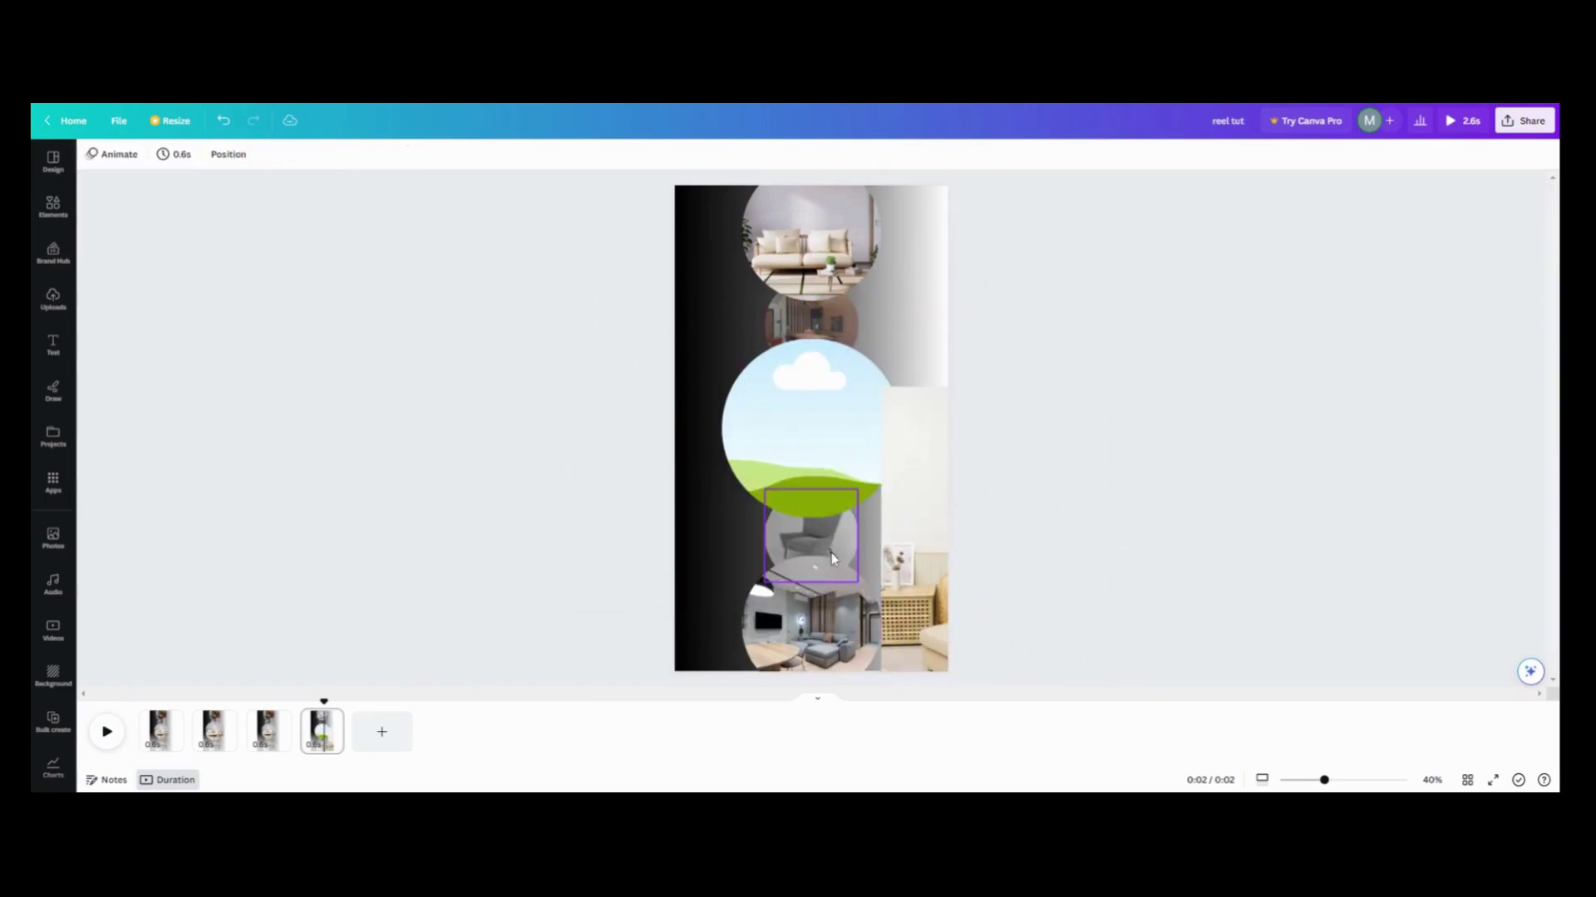
Detach the grey living room image from the bottom circle into the central circle and fill the bottom one with the beige armchair image
left_click(805, 616)
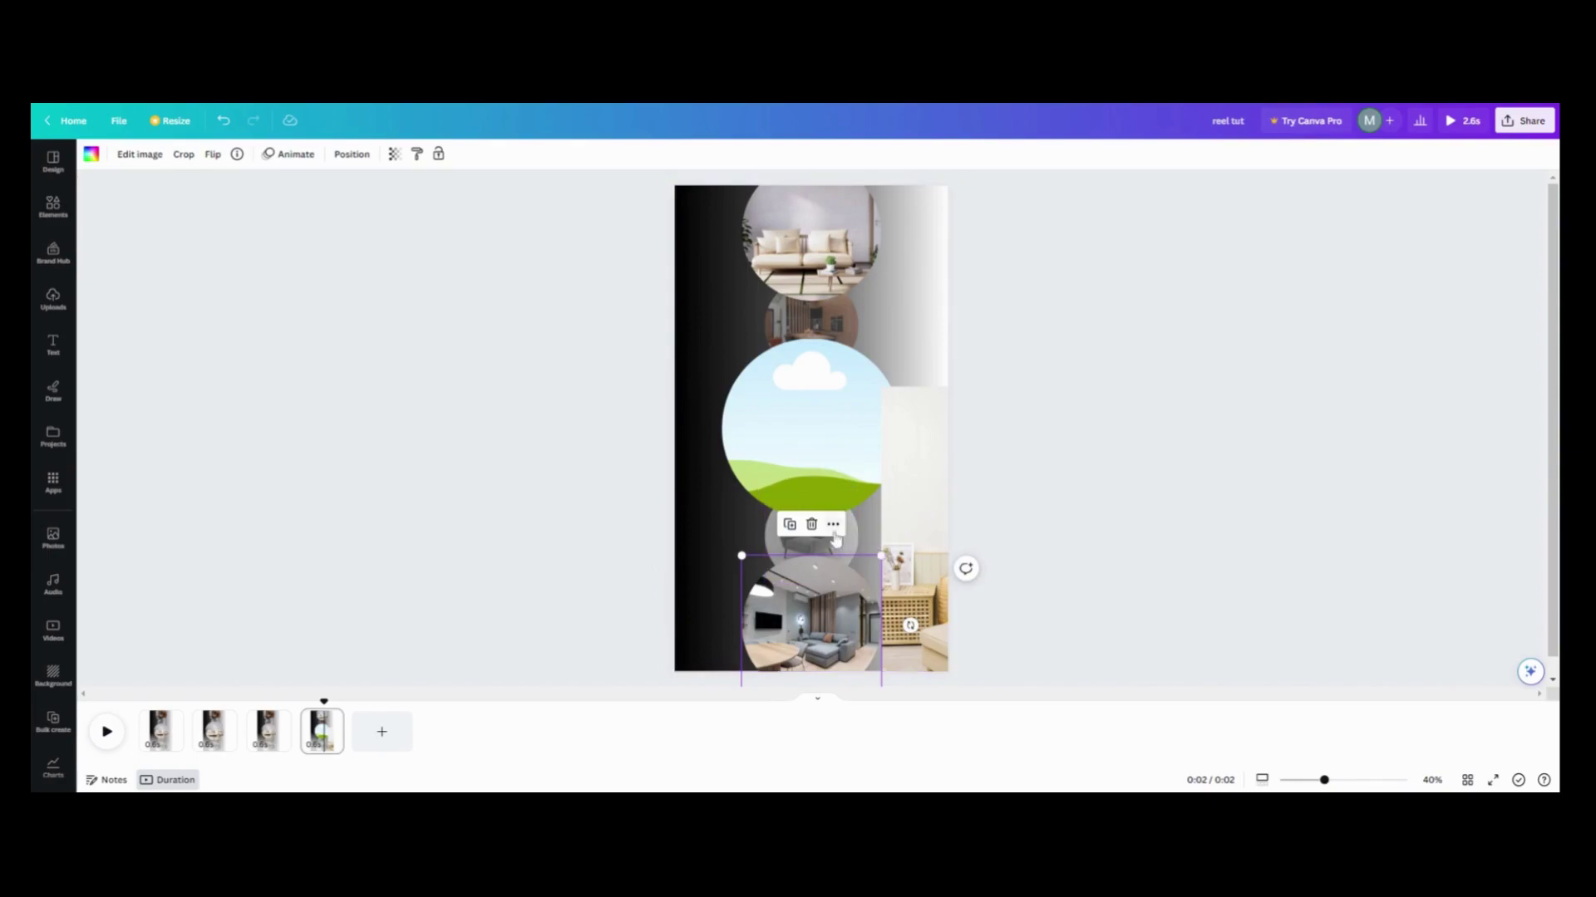
right_click(835, 575)
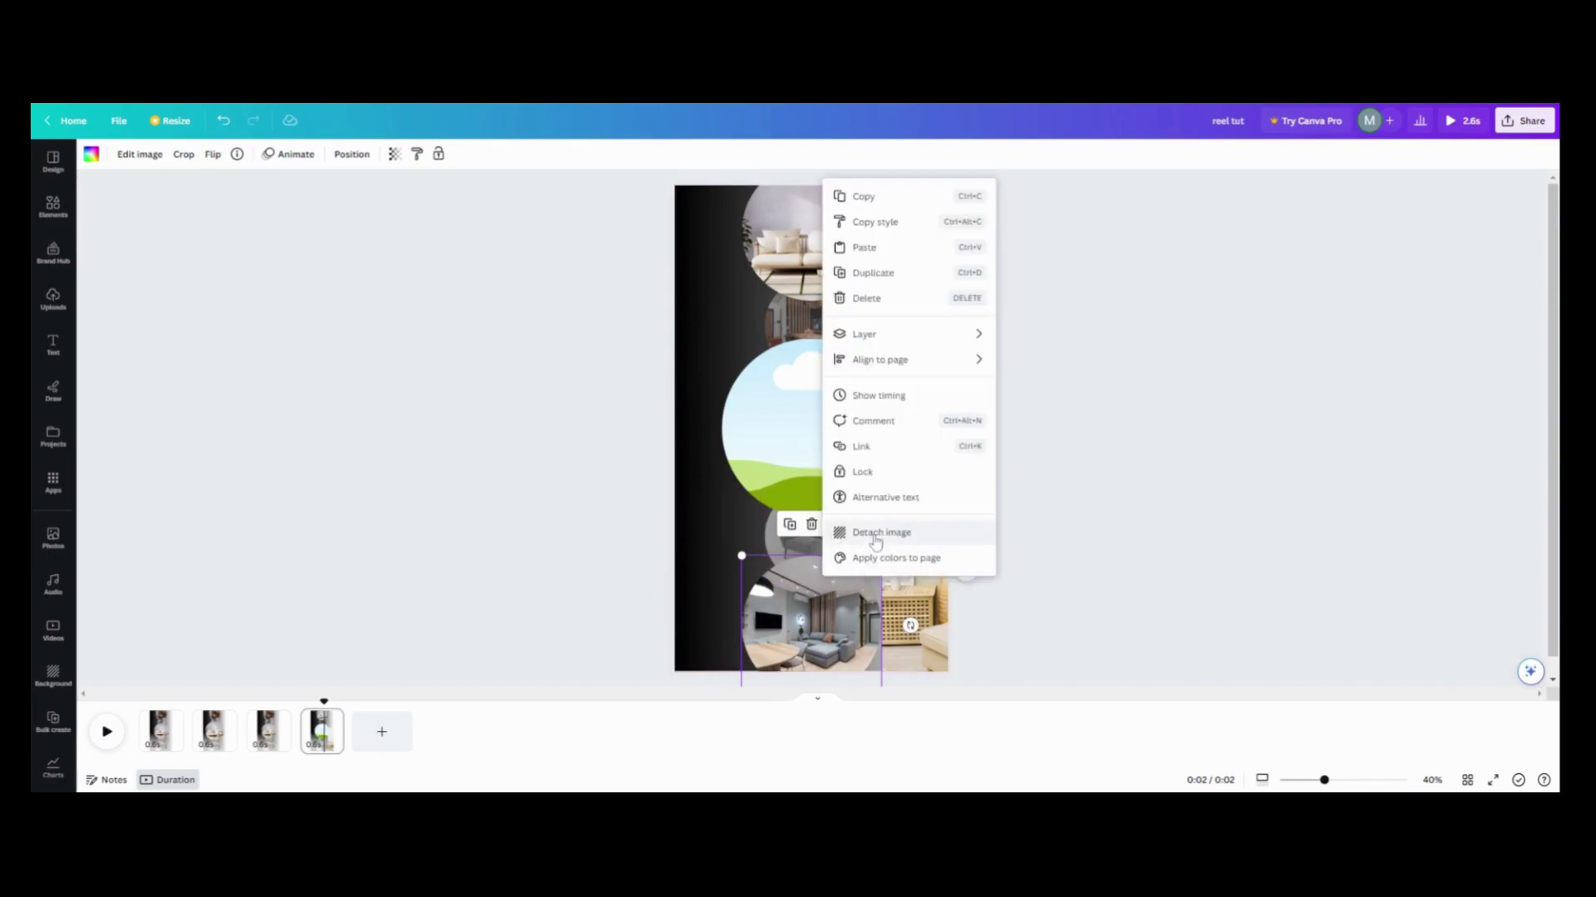
left_click(876, 540)
left_click_drag(806, 421, 808, 438)
left_click_drag(893, 555, 802, 590)
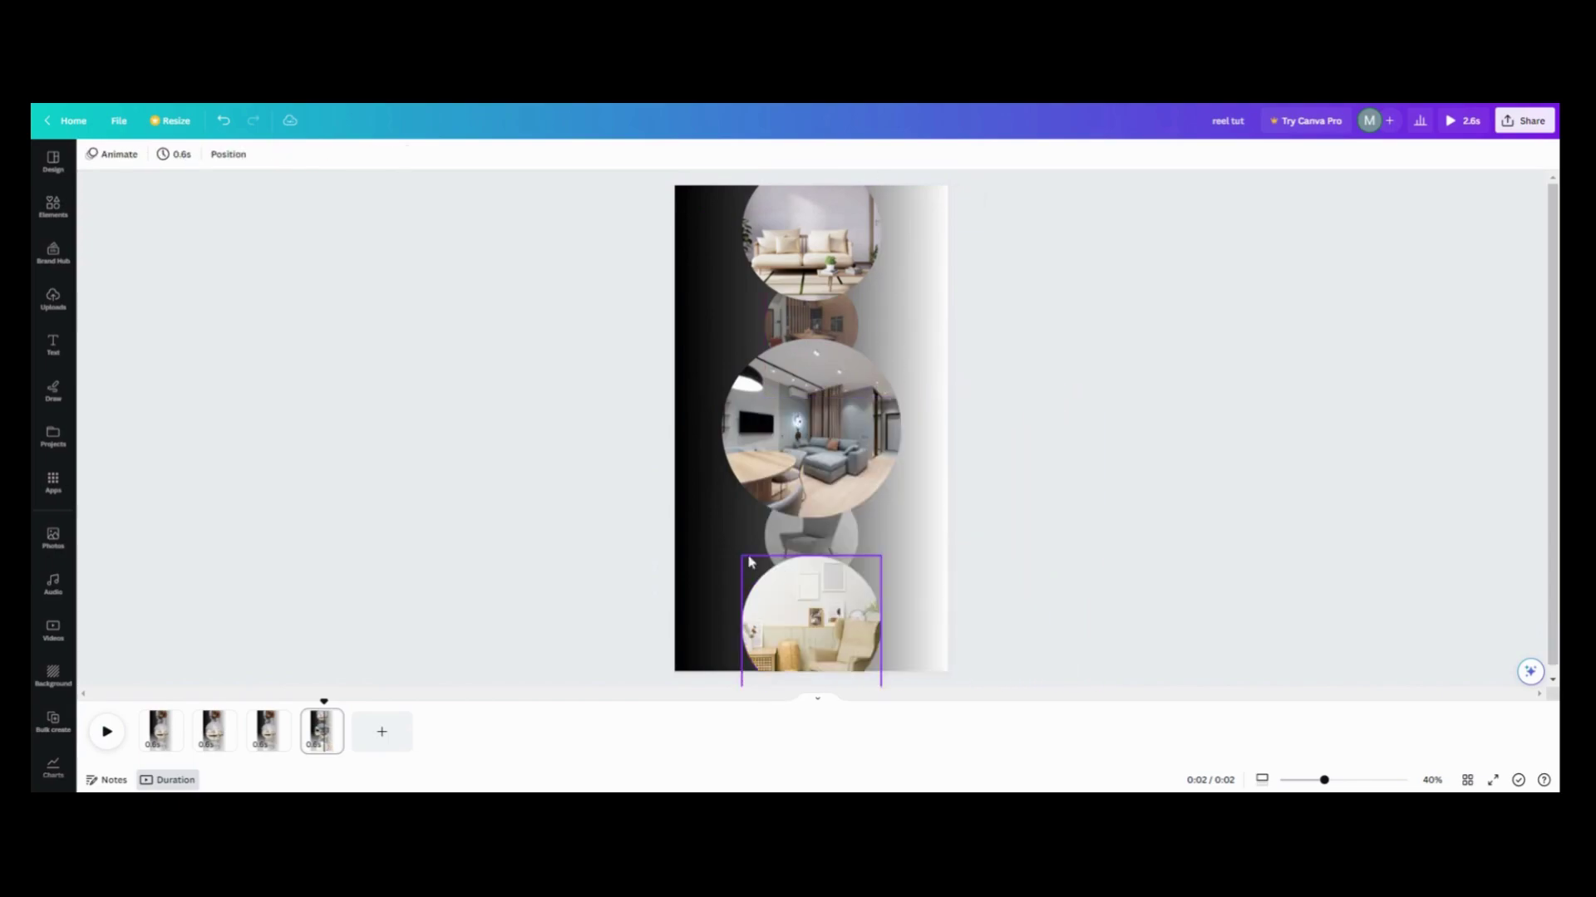
left_click(499, 508)
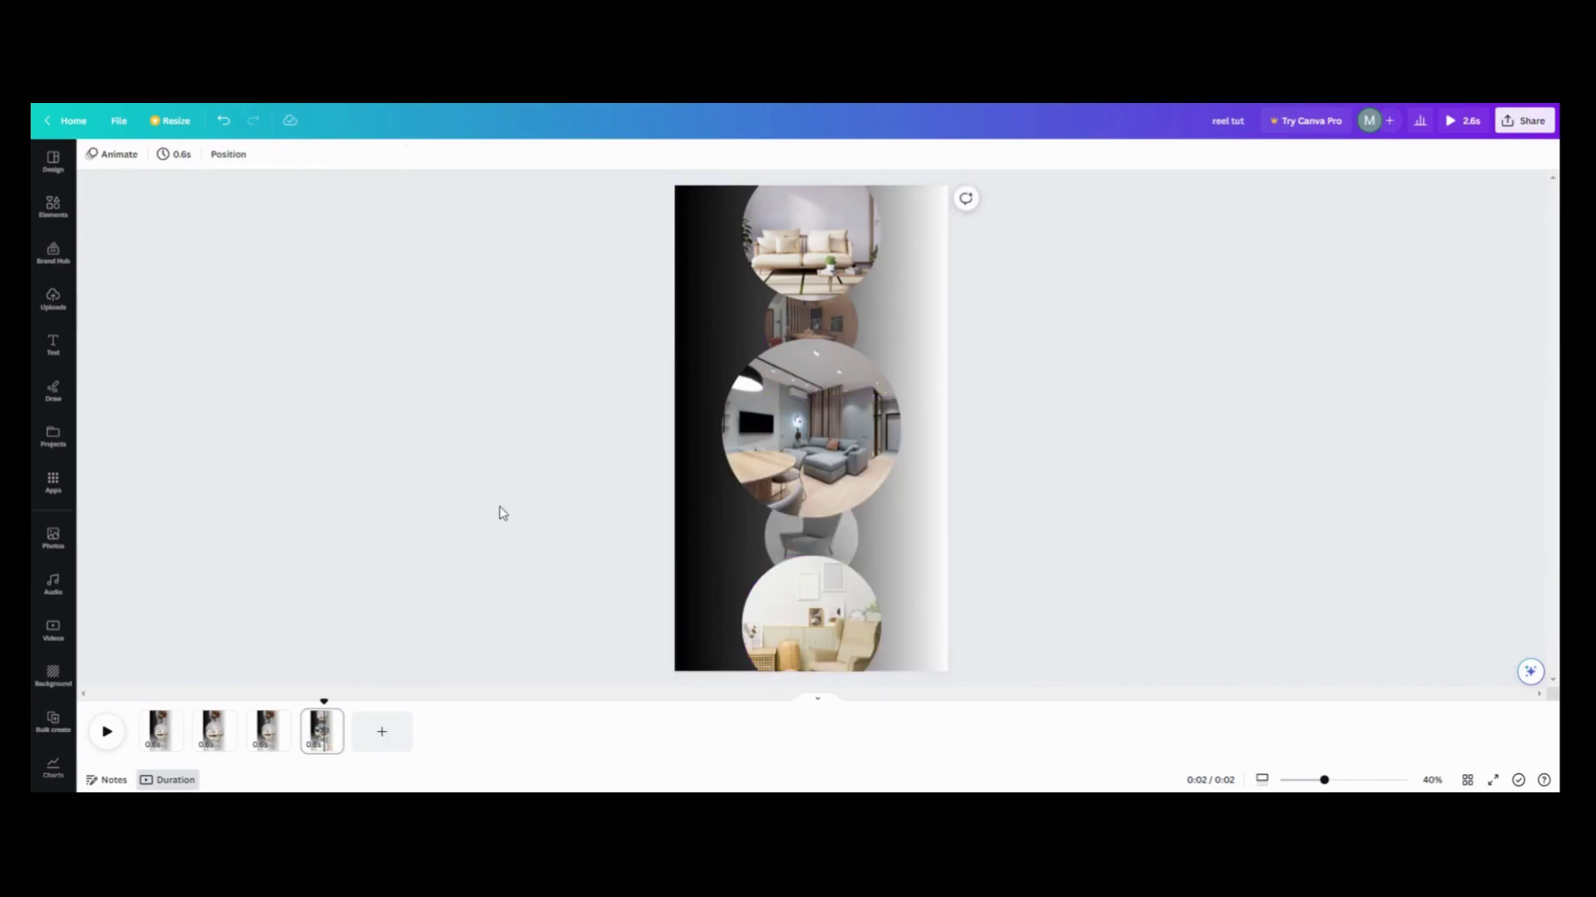
Duplicate page 4 twice to add pages 5 and 6
left_click(331, 720)
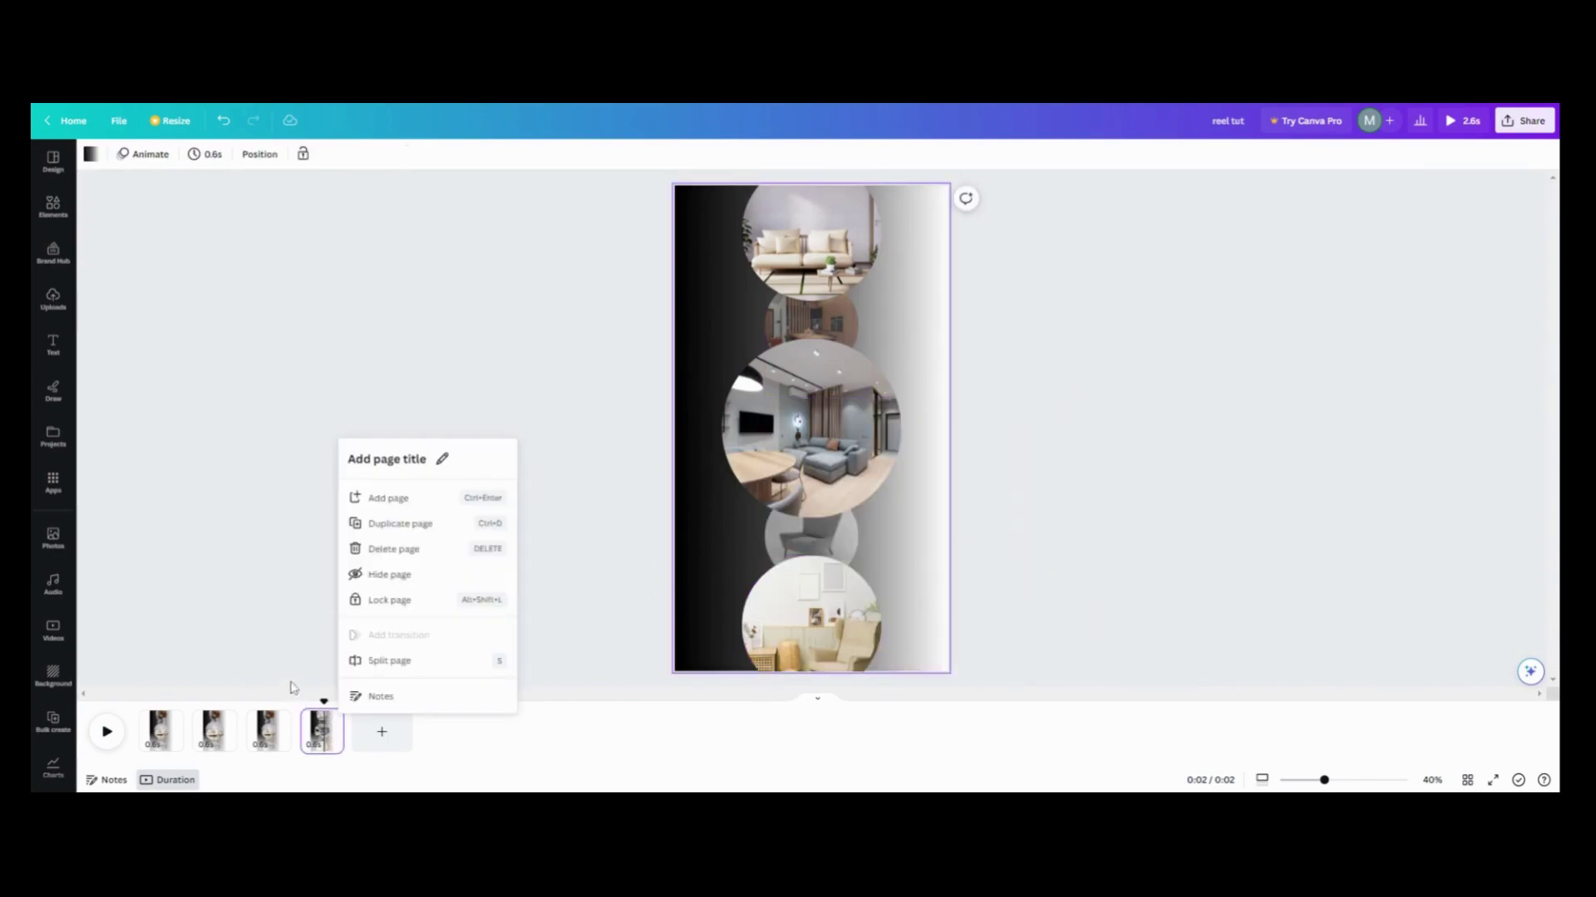
left_click(399, 523)
left_click(384, 721)
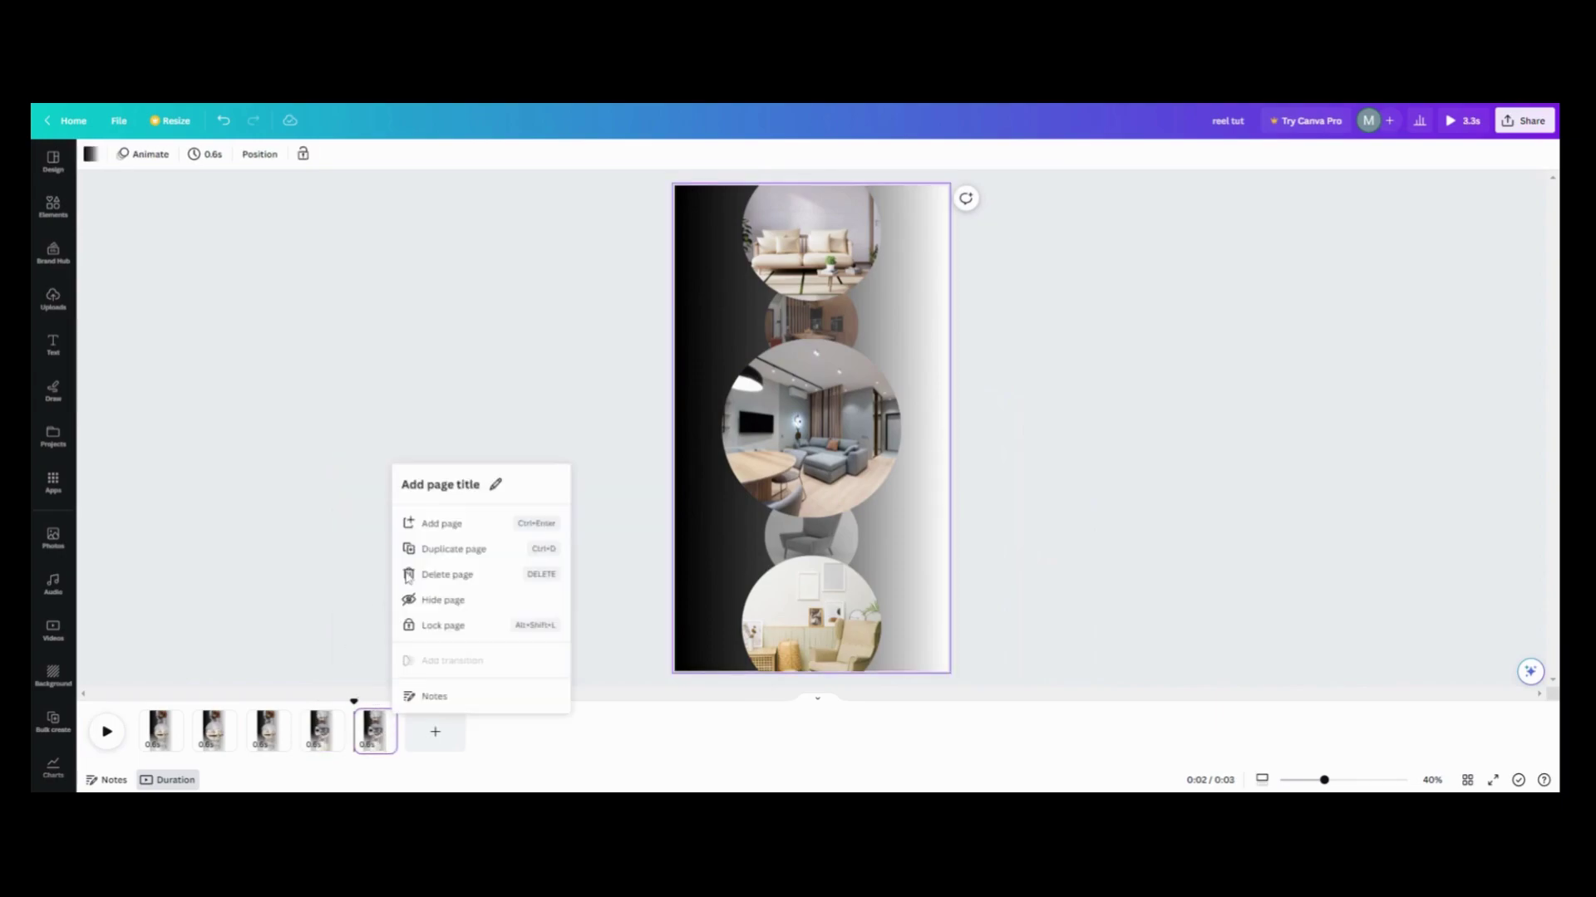
left_click(454, 550)
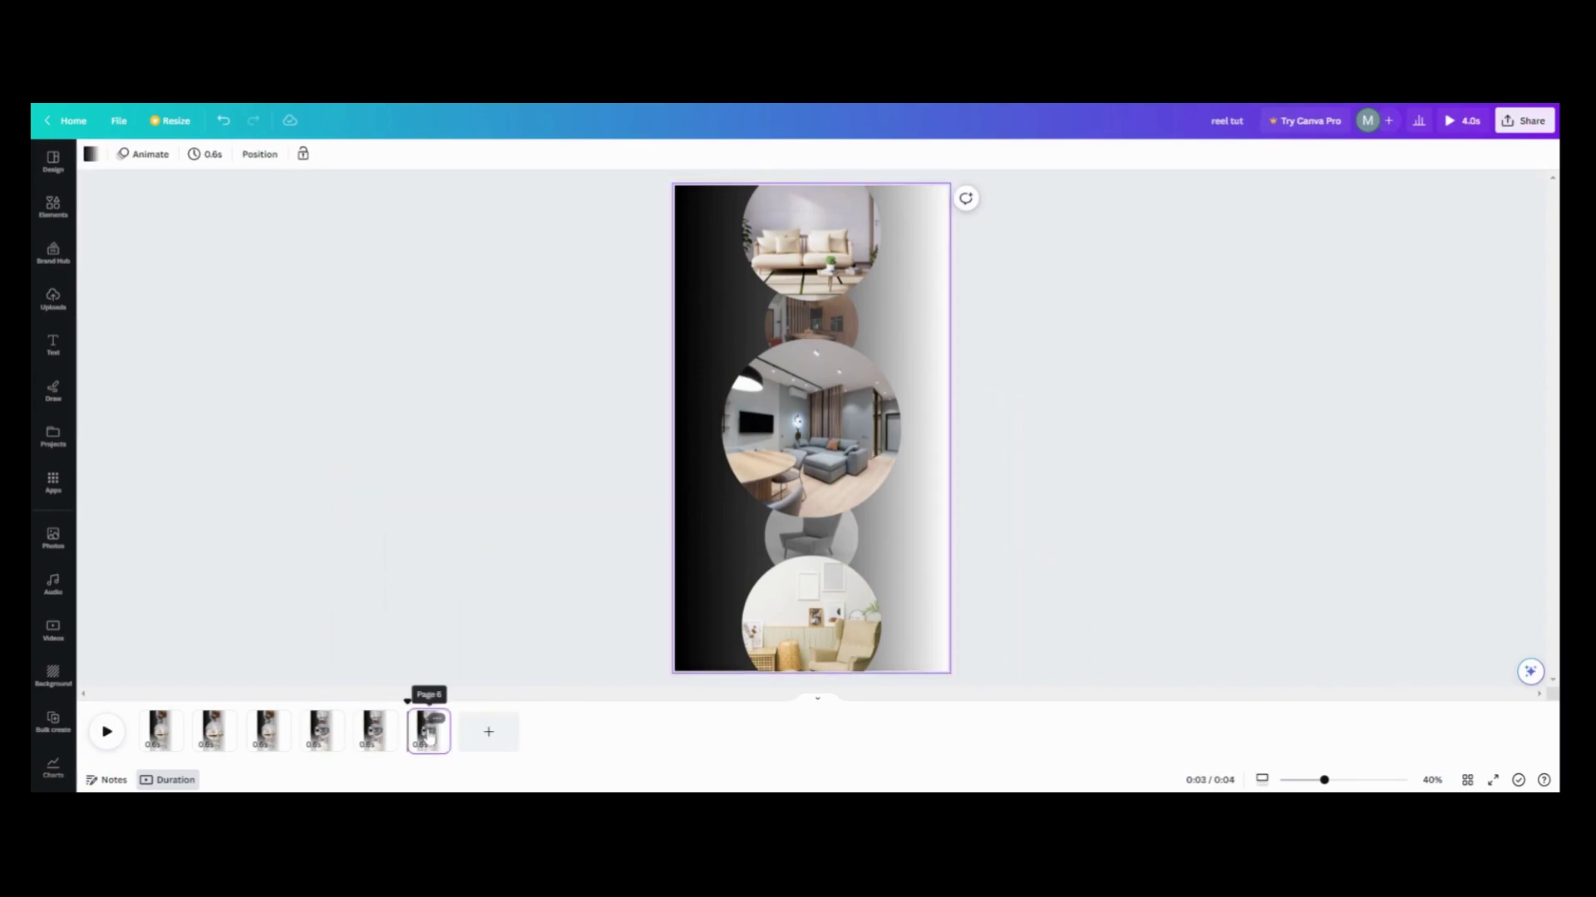
On page 5, enlarge the central living room circle to nearly the page width and centre it vertically
left_click(376, 739)
left_click(730, 513)
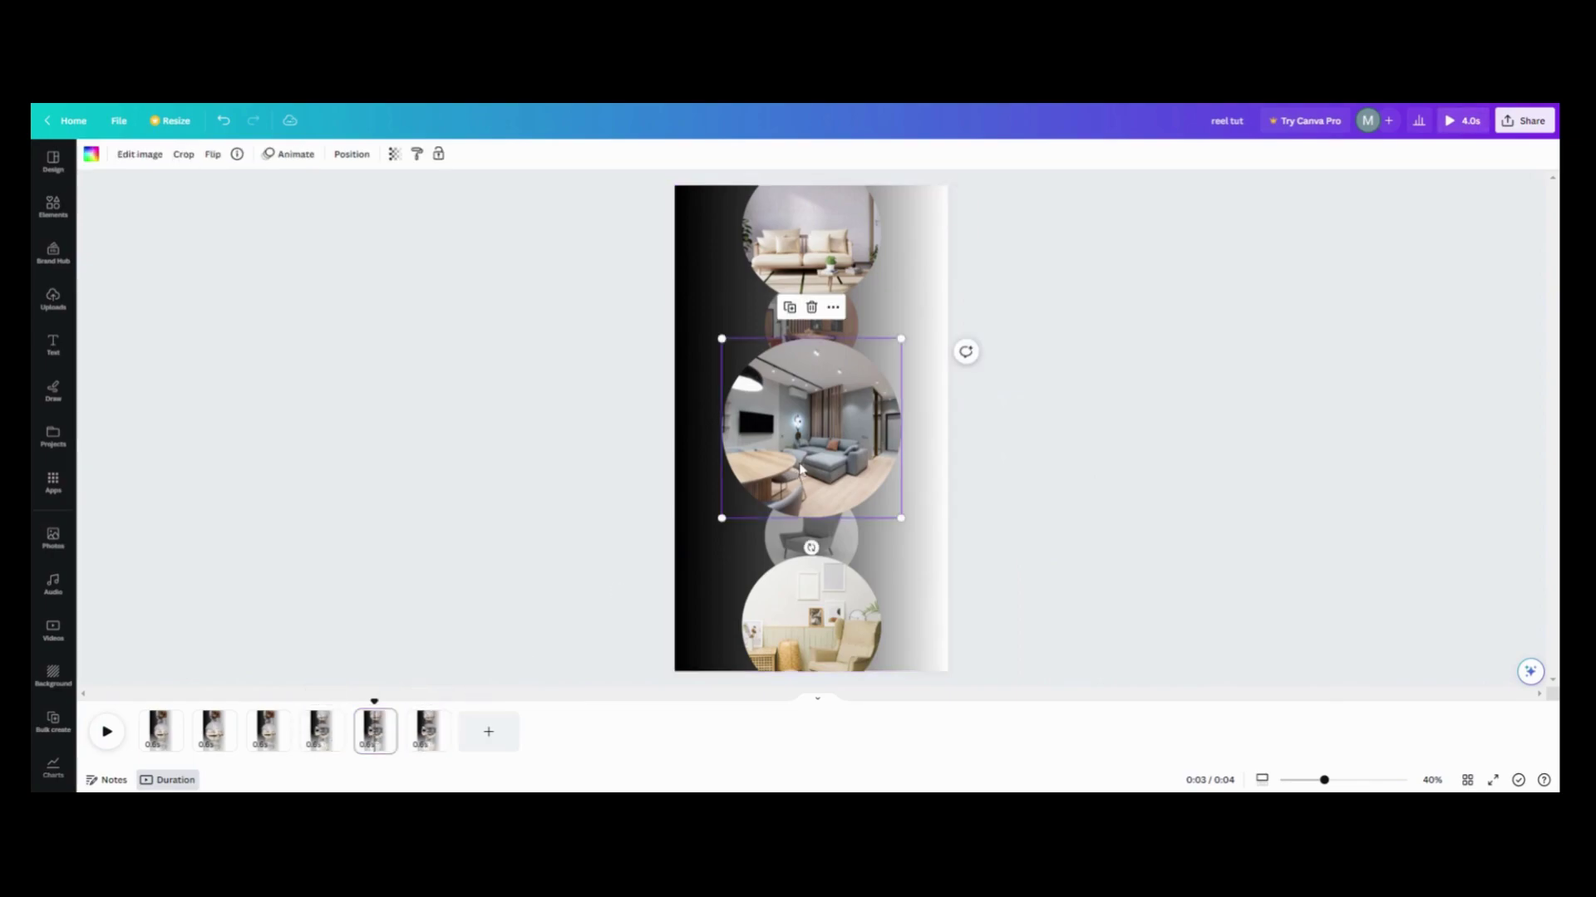
left_click_drag(722, 518, 689, 550)
left_click_drag(901, 339, 929, 310)
left_click_drag(826, 396, 831, 393)
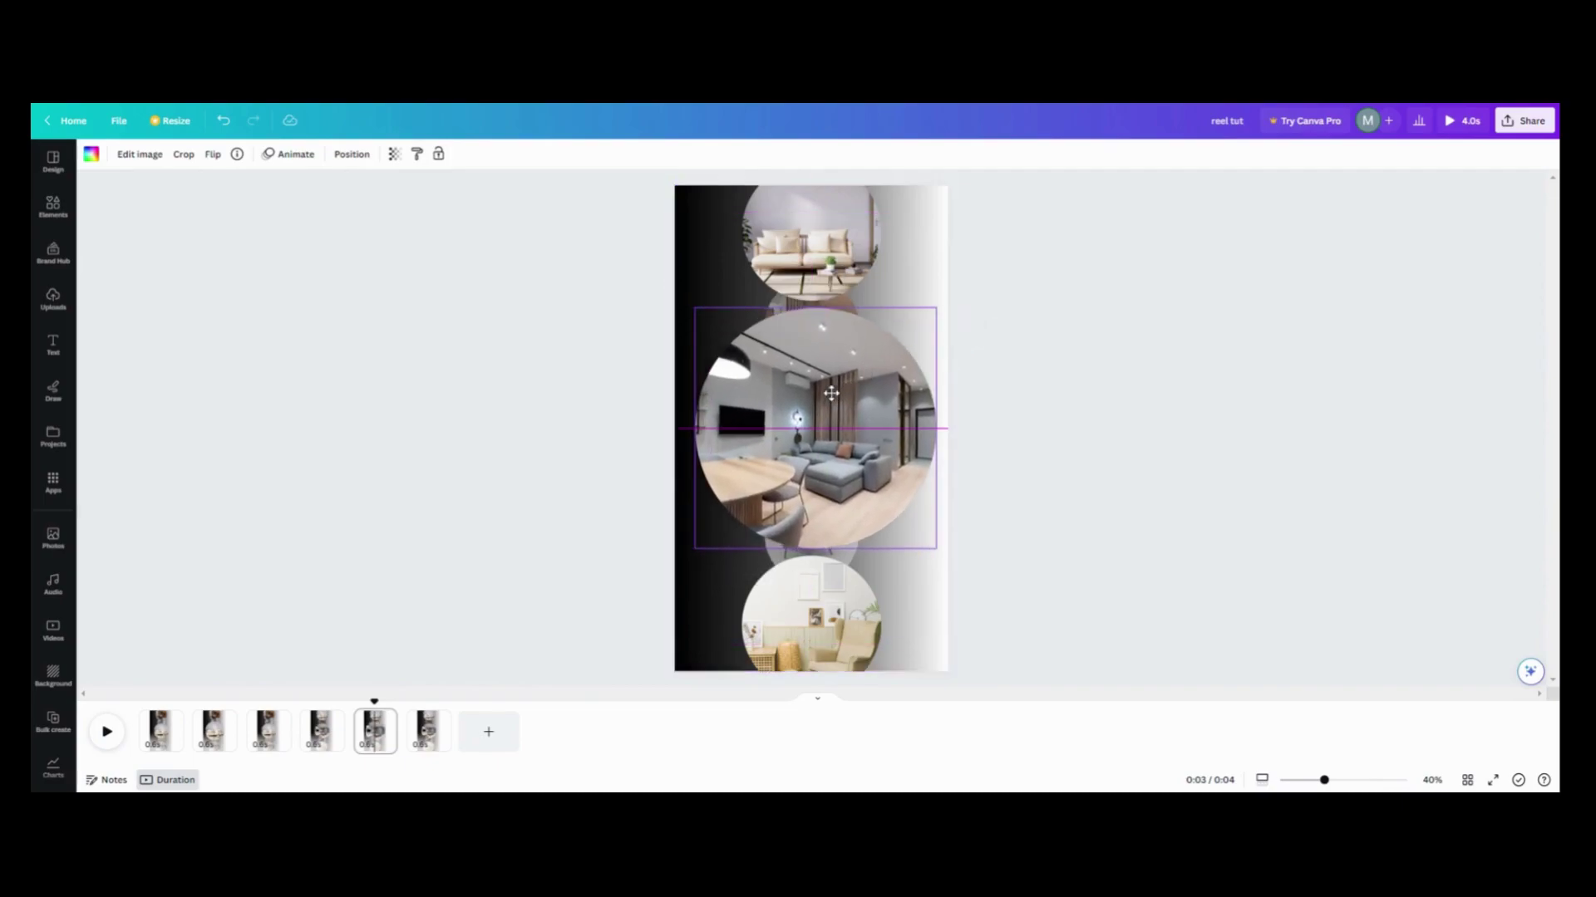
left_click(524, 544)
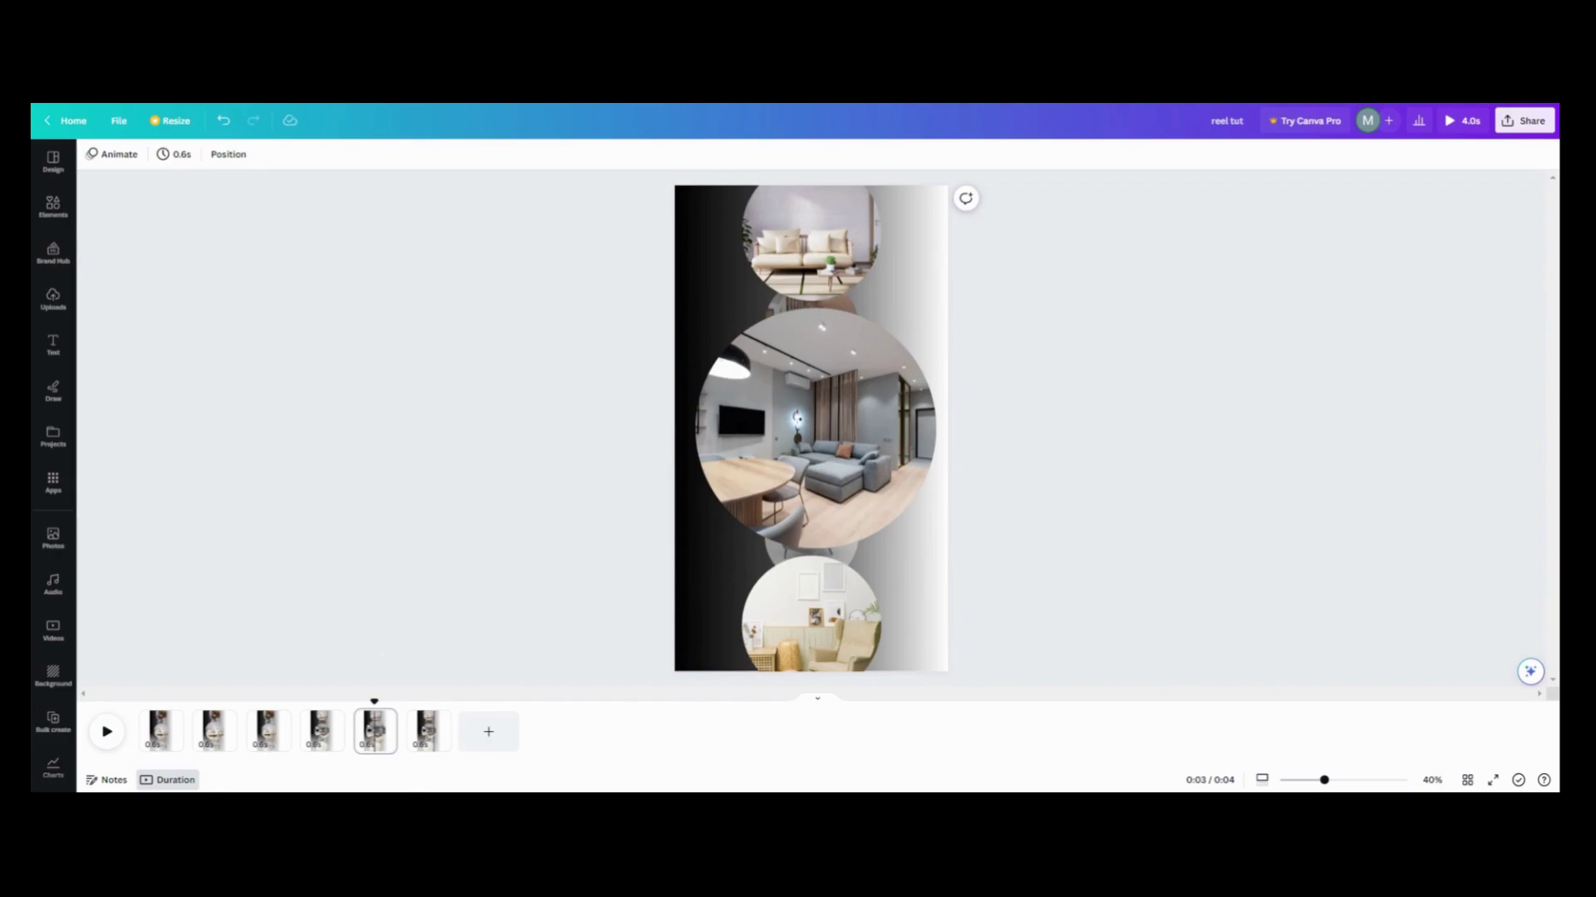
Duplicate page 6 to add page 7
left_click(430, 730)
left_click(441, 719)
left_click(493, 562)
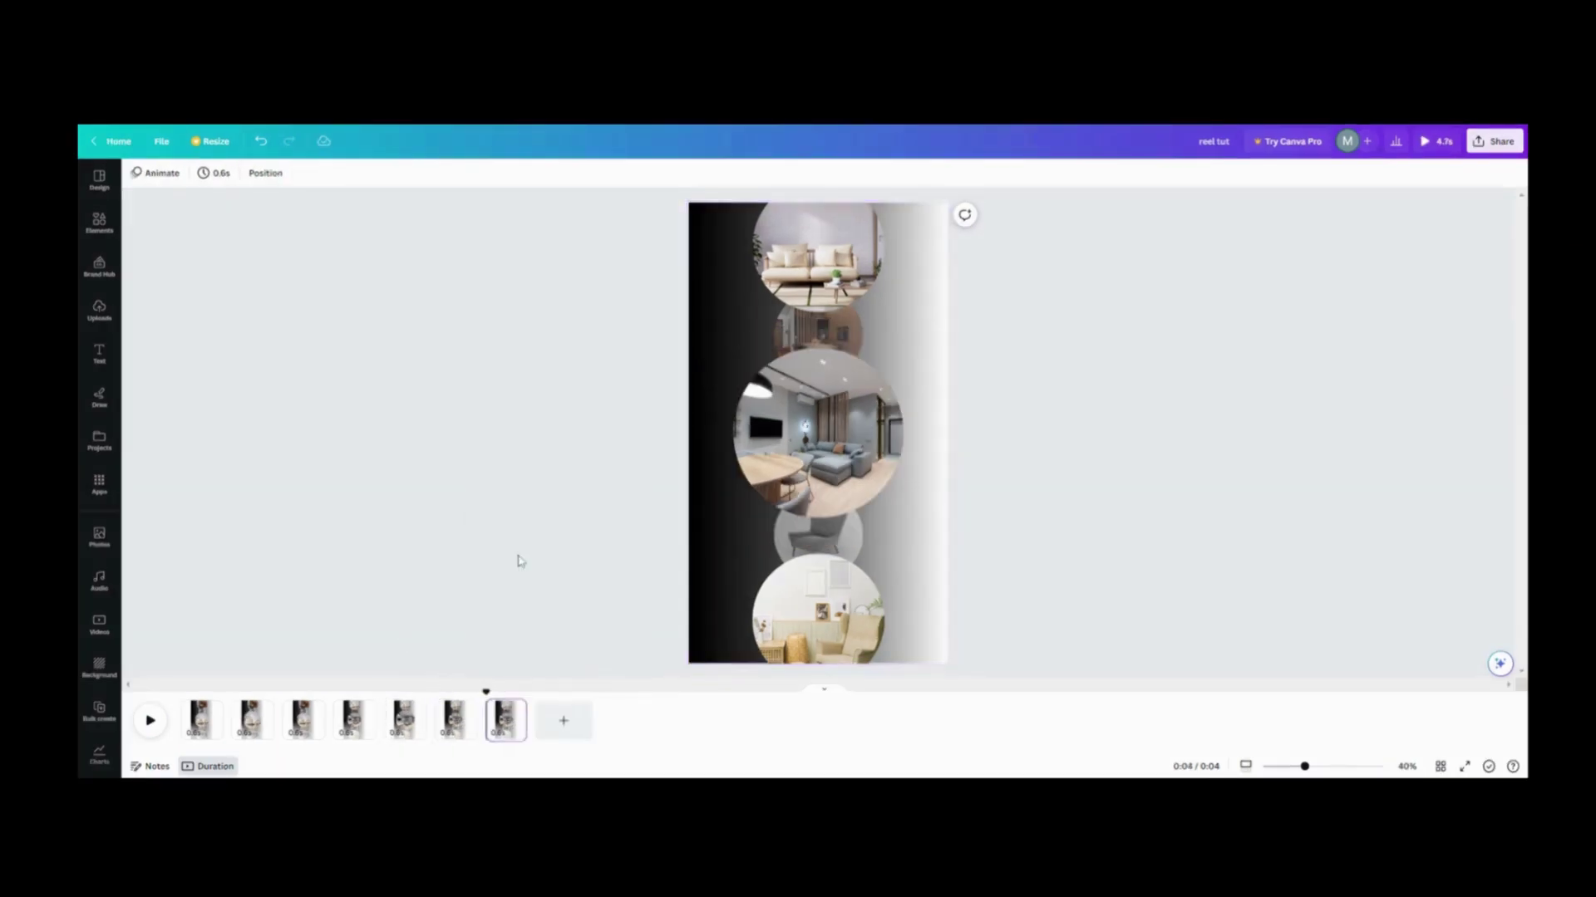
On page 7, detach the central living room and top sofa images, and put the living room image in the top circle
left_click(841, 438)
right_click(833, 438)
left_click(866, 531)
left_click_drag(814, 444, 1000, 285)
right_click(833, 262)
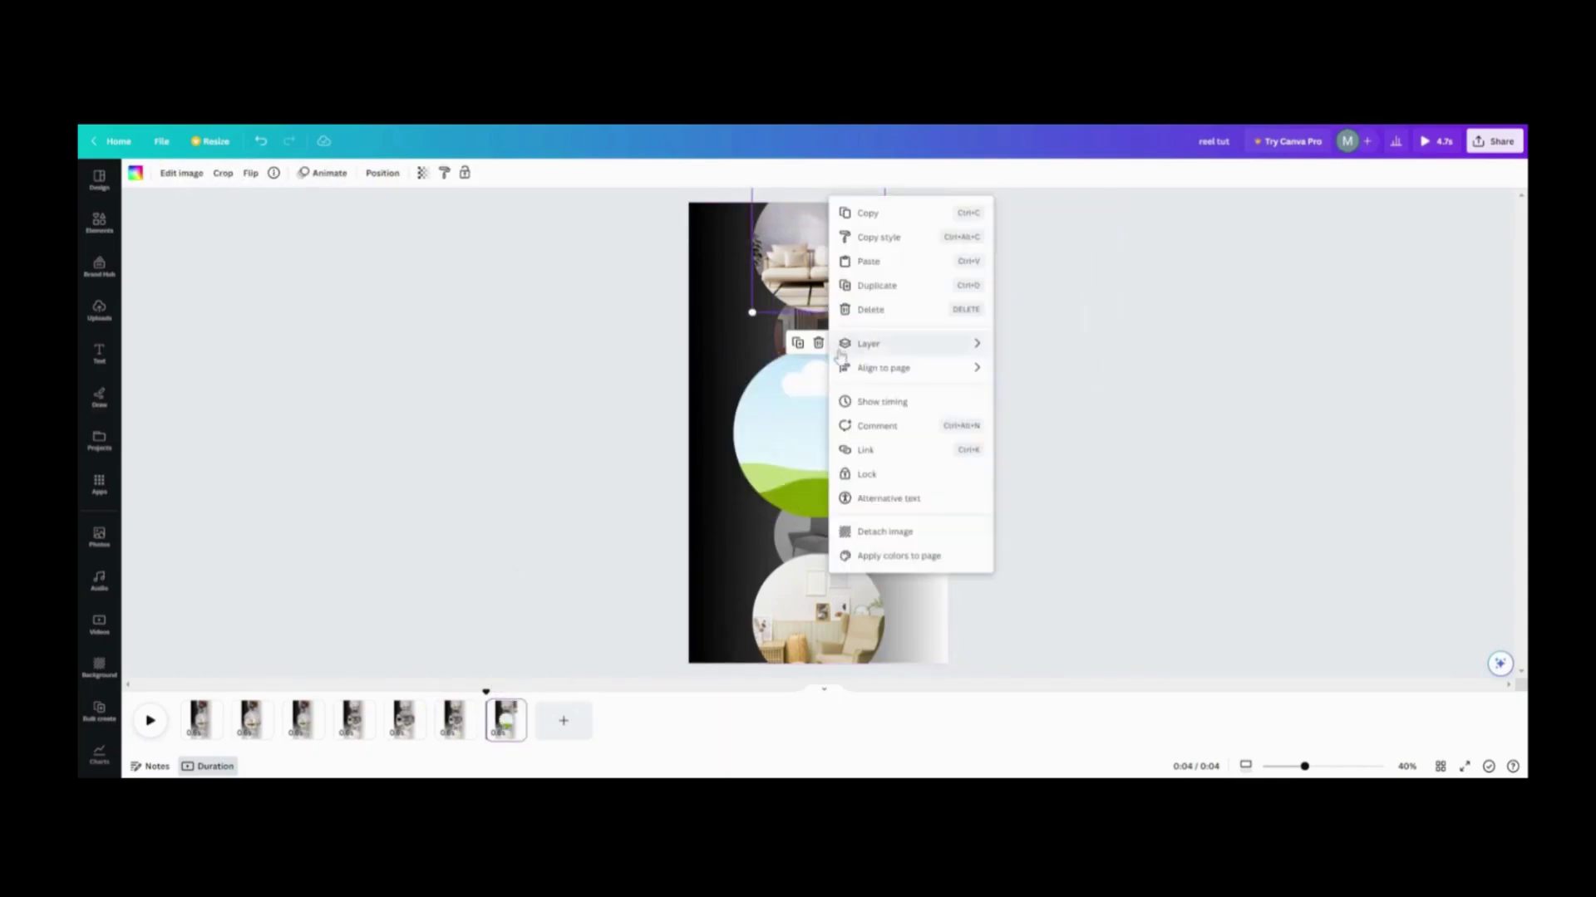
left_click(866, 531)
left_click_drag(836, 427, 678, 334)
left_click_drag(926, 274, 823, 249)
Detach the wooden dining room image from the upper small circle and put the sofa image in its place
left_click(822, 331)
left_click(838, 261)
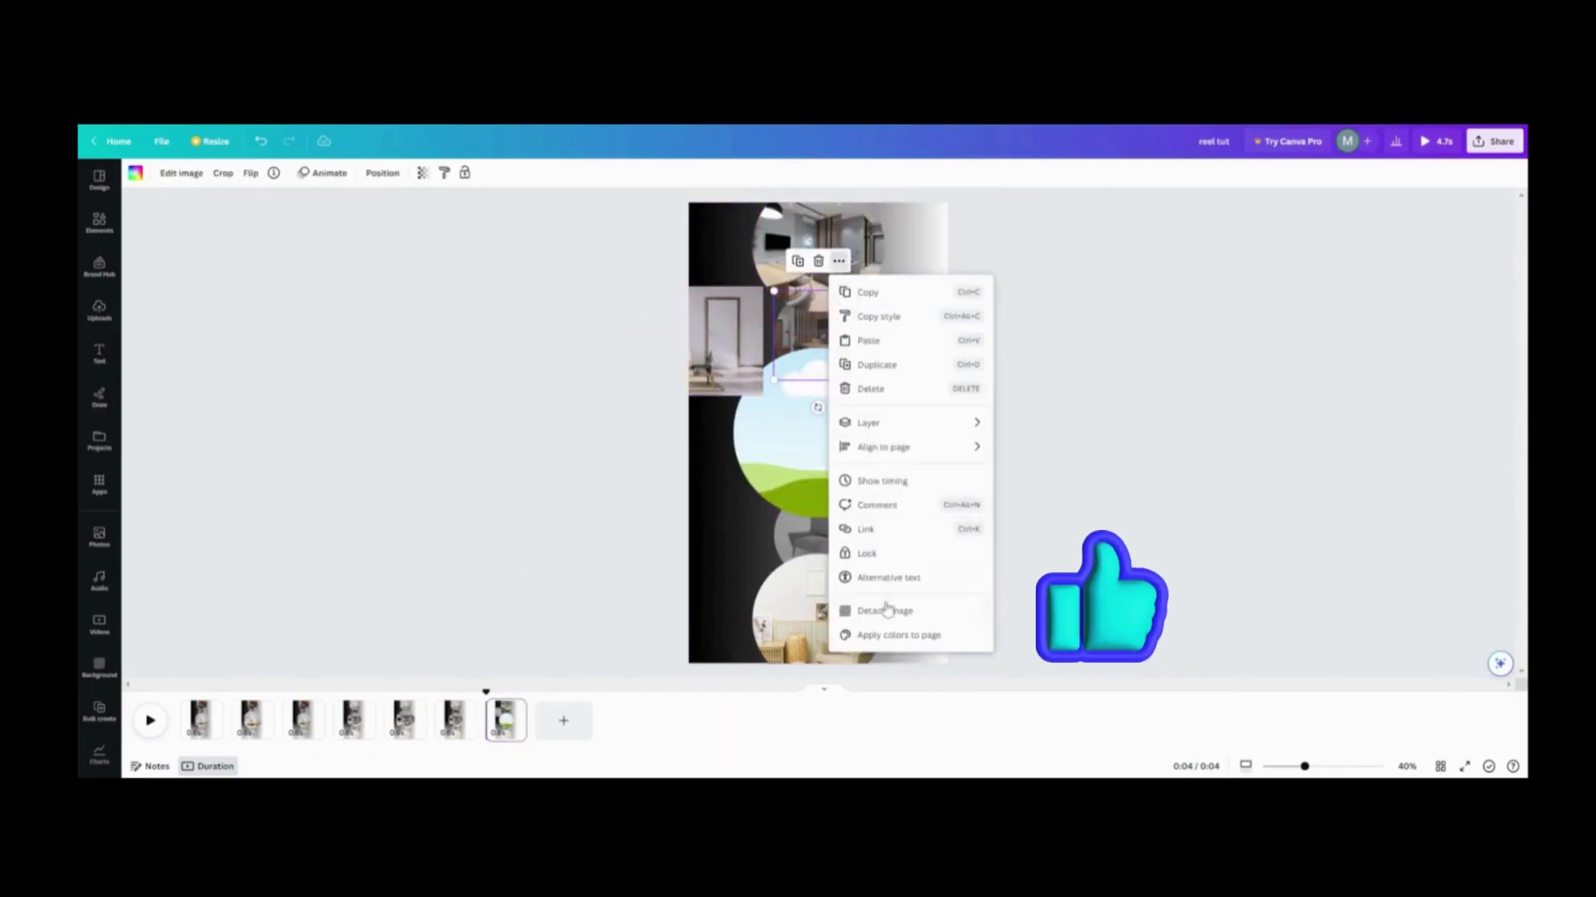
left_click(884, 607)
left_click_drag(848, 403, 683, 503)
left_click_drag(708, 349, 831, 331)
Detach the grey chair image from the lower small circle and put the dining room image in its place
right_click(826, 537)
left_click(866, 531)
left_click_drag(833, 440, 975, 588)
left_click_drag(714, 554, 847, 567)
Detach the beige armchair image from the bottom circle into the central circle and fill the bottom one with the grey chair image
left_click_drag(881, 563, 848, 548)
right_click(829, 572)
left_click(864, 531)
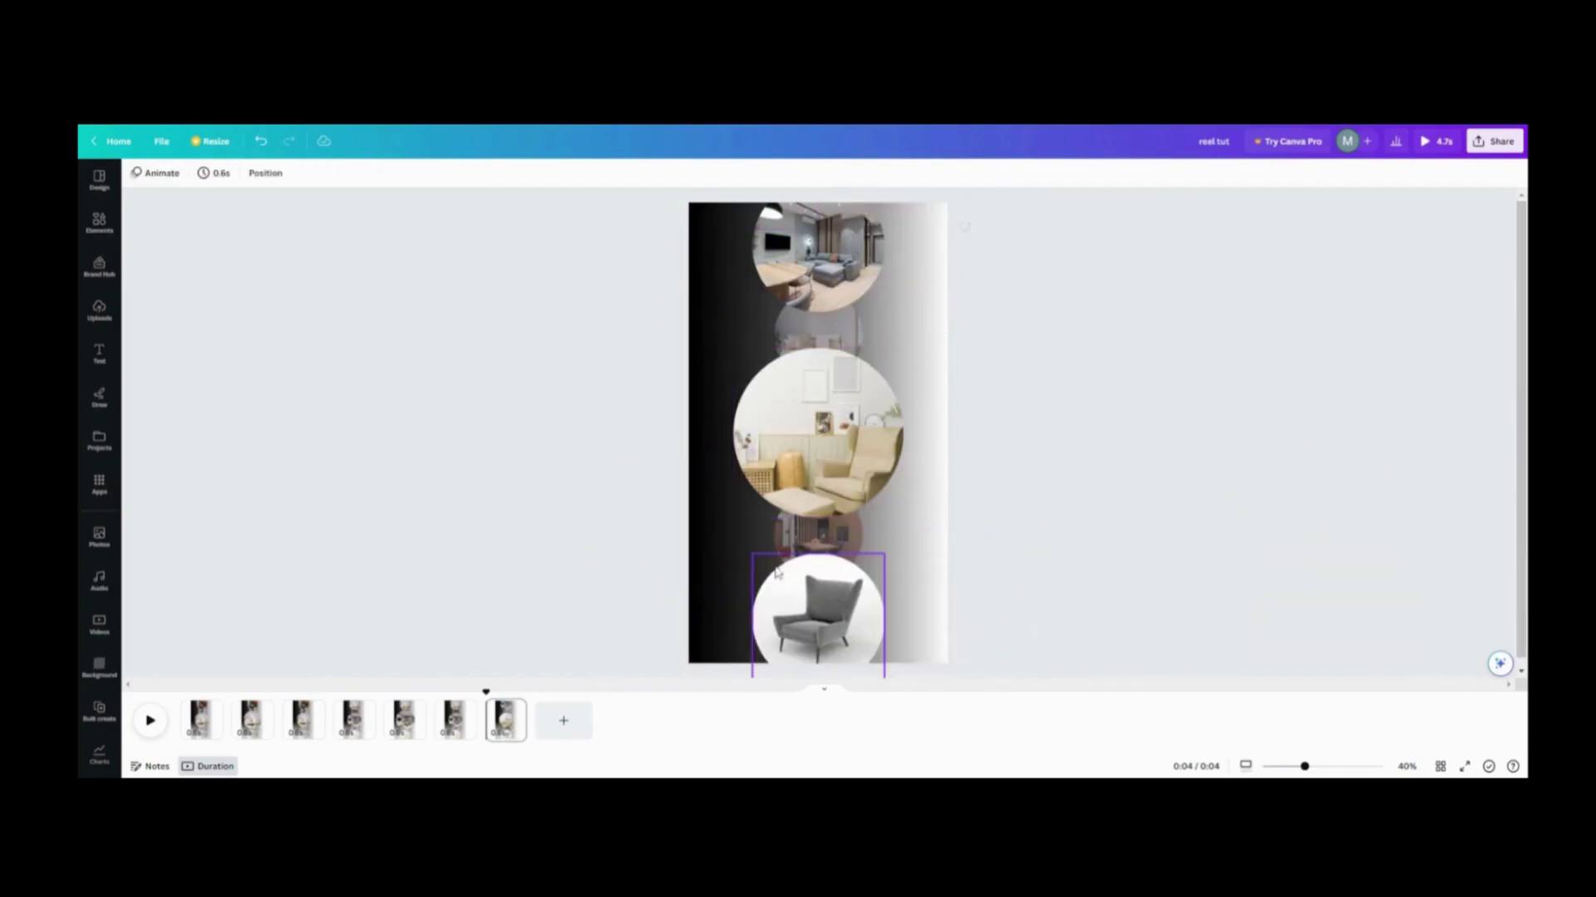
Duplicate page 7 twice and enlarge the central armchair circle on page 8 to nearly the page width
left_click(517, 708)
left_click(570, 546)
left_click(567, 708)
left_click(623, 548)
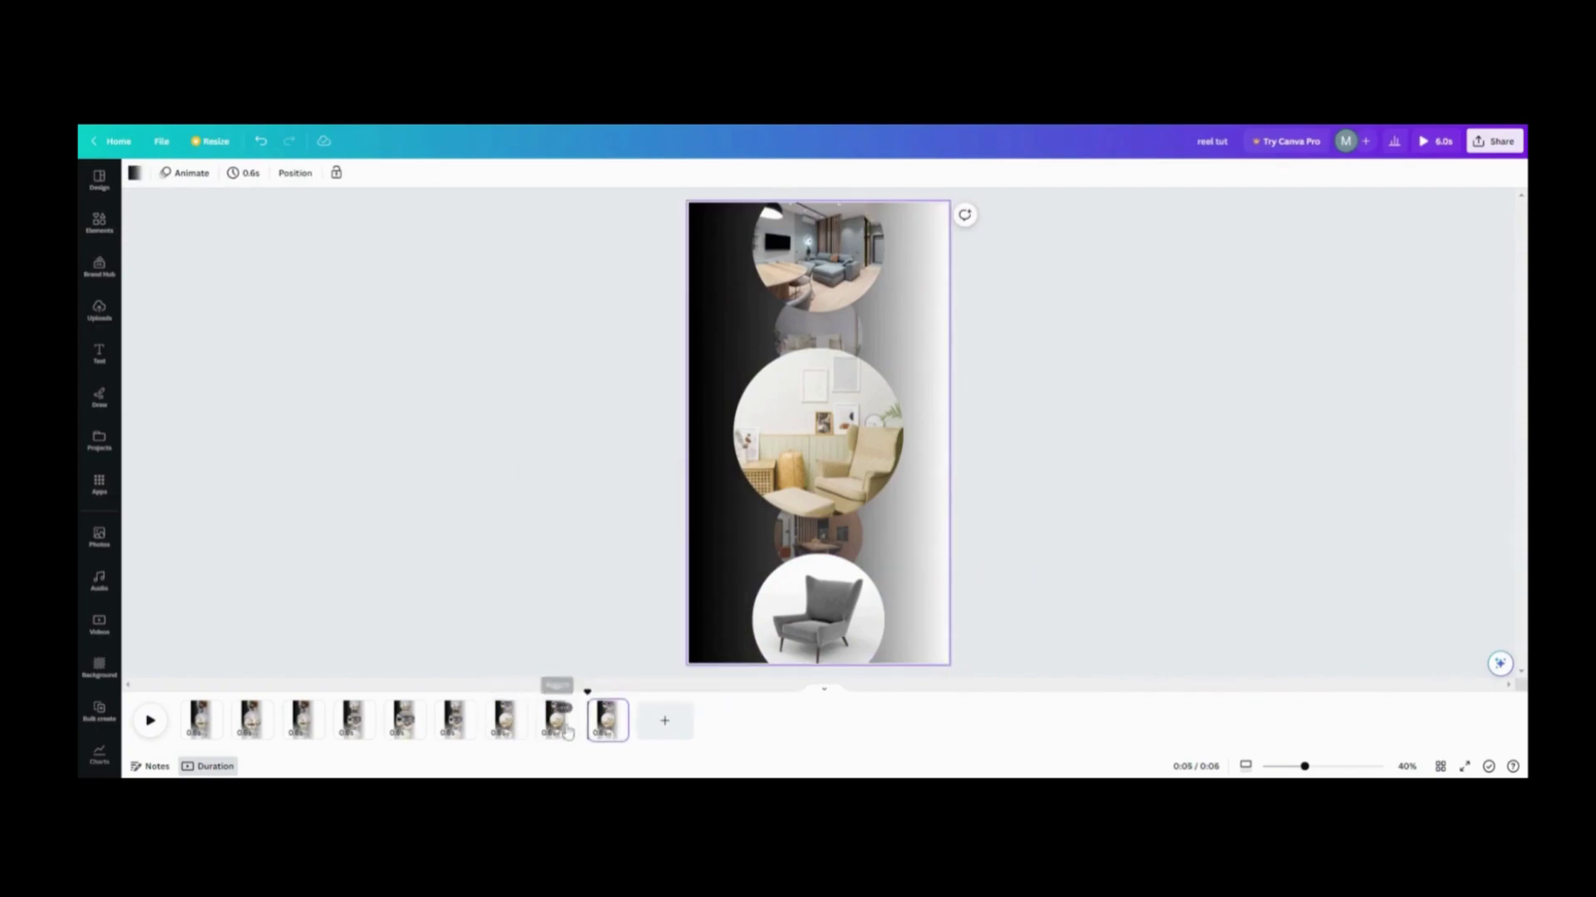
left_click(873, 374)
left_click_drag(901, 345, 931, 320)
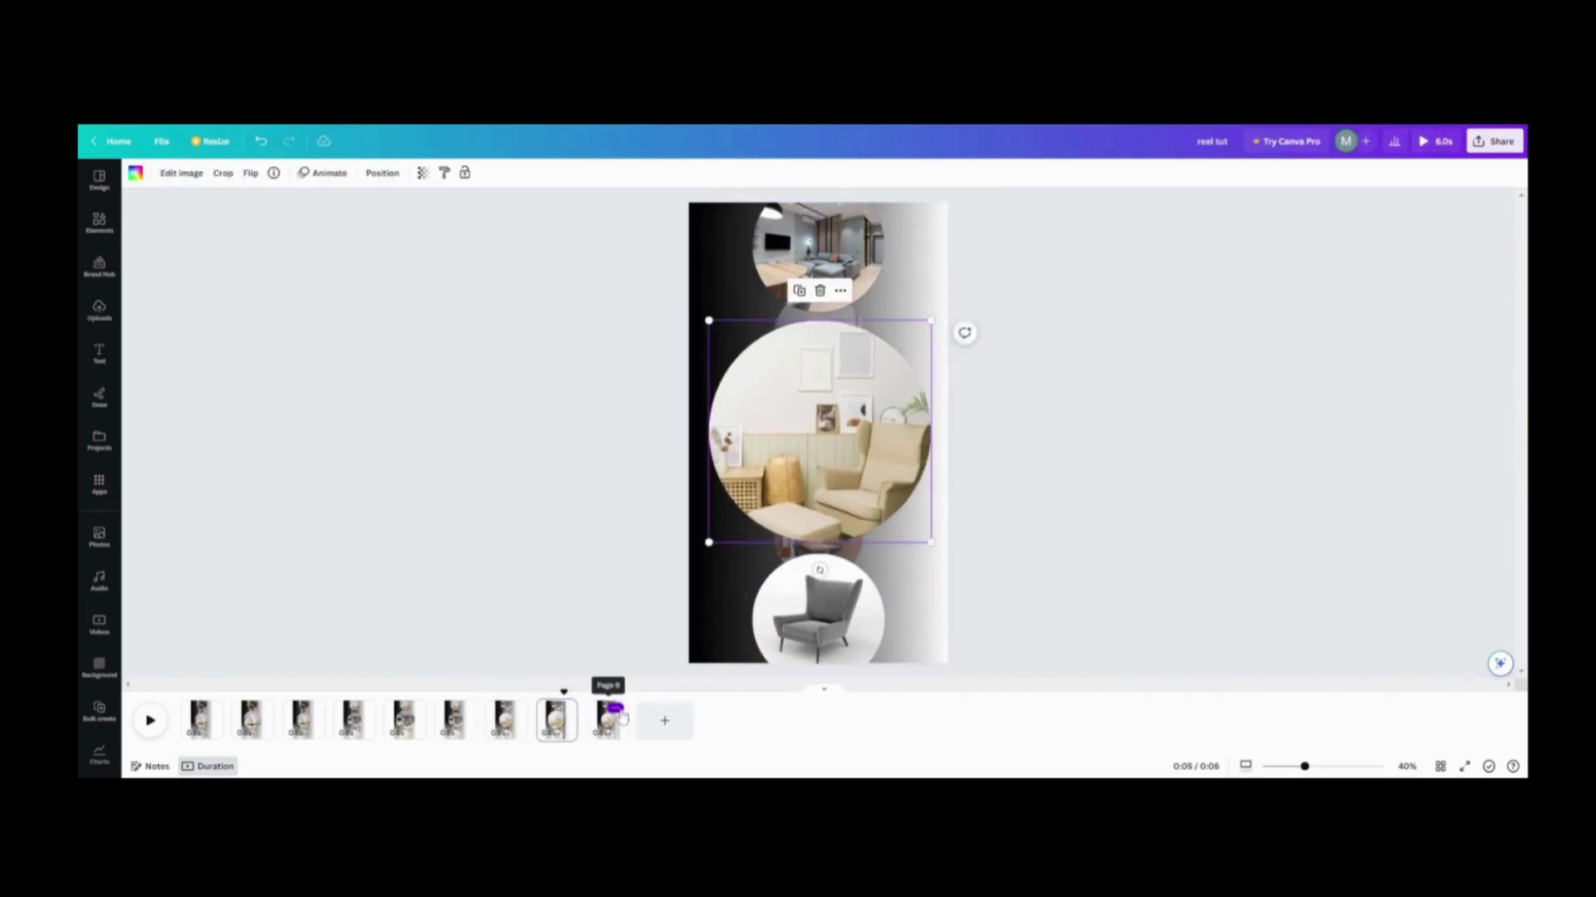
Duplicate page 9 and, on the new page 10, move the central beige armchair image into the top circle in place of the living room image
left_click(619, 708)
left_click(665, 553)
left_click(828, 416)
right_click(828, 416)
left_click(878, 531)
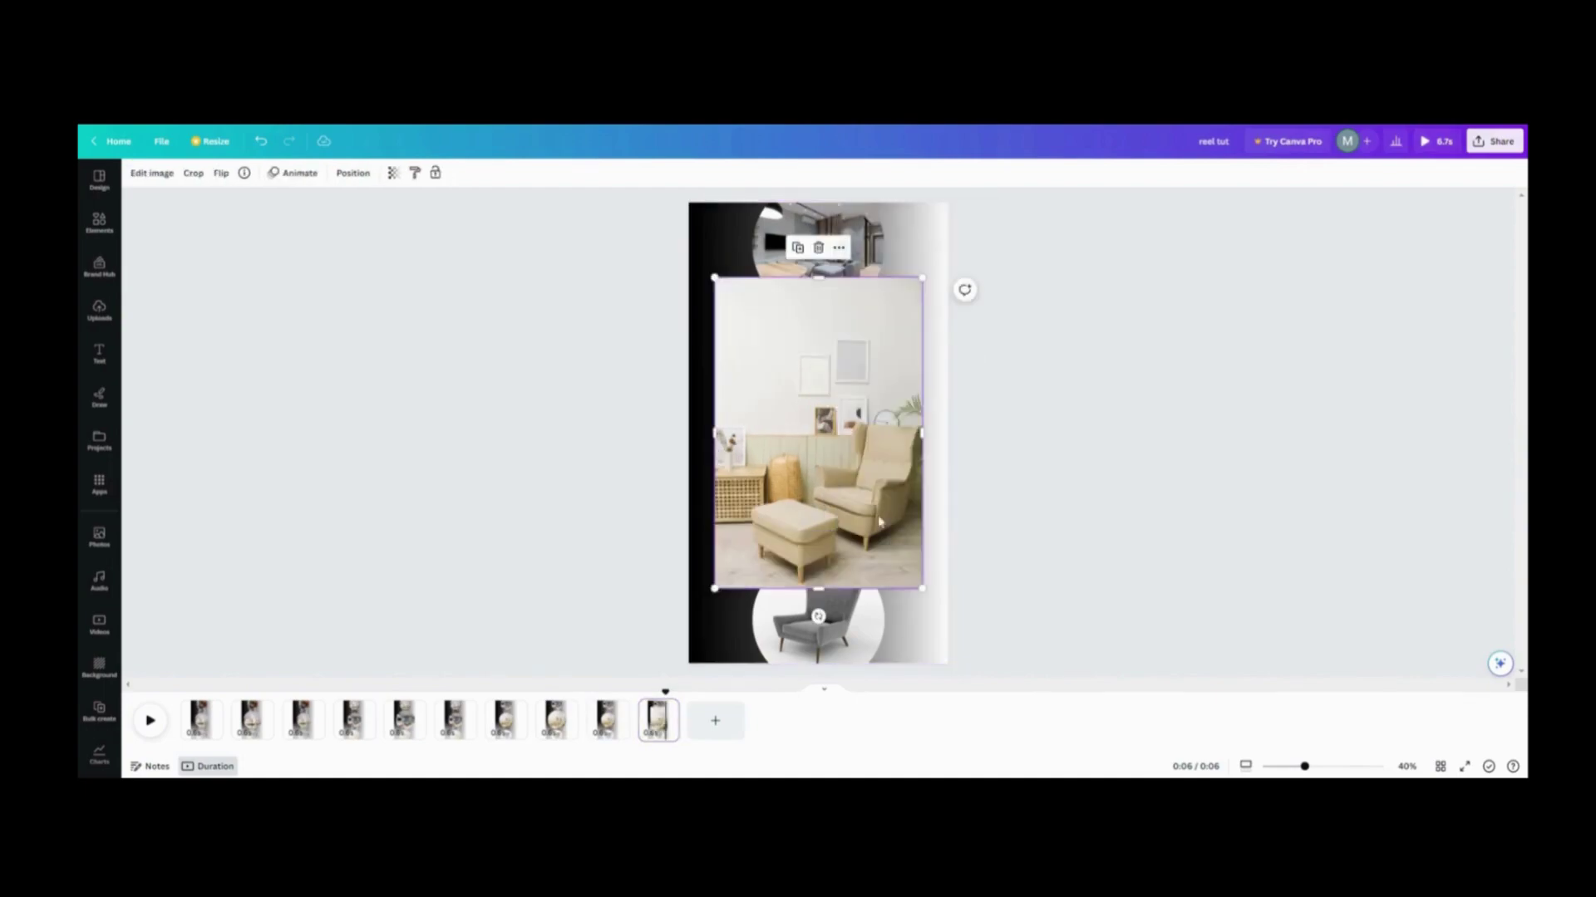
left_click_drag(879, 520, 1049, 397)
left_click(828, 245)
right_click(828, 245)
left_click(880, 533)
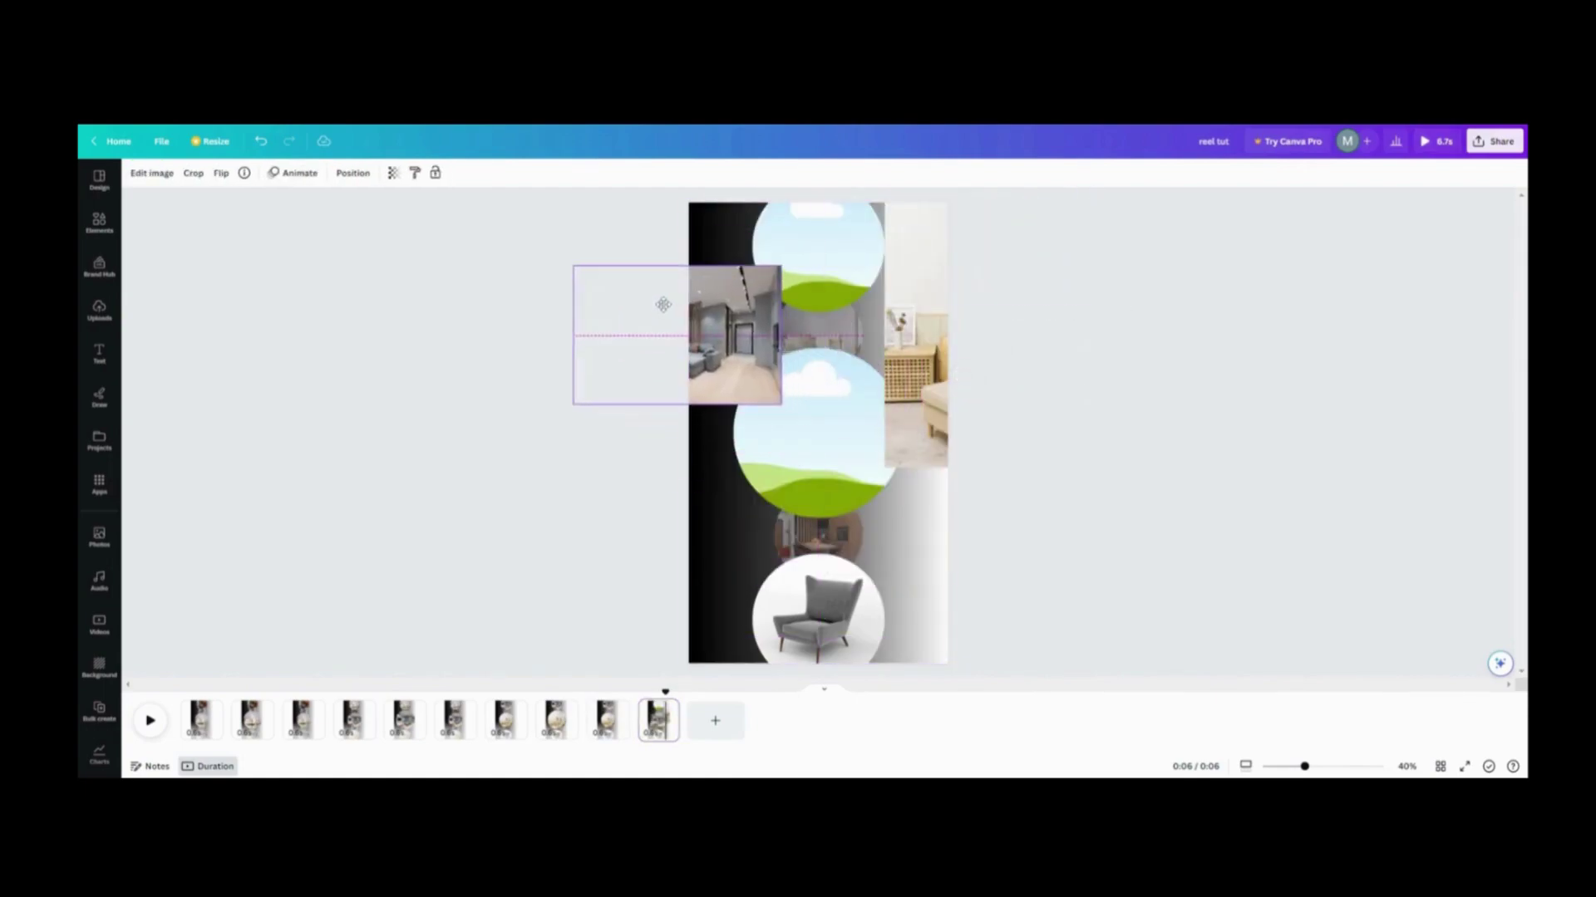
Detach the sofa image from the upper small circle and put the living room image in its place
left_click(839, 261)
left_click(884, 611)
left_click_drag(847, 449, 662, 571)
left_click(729, 337)
key("Delete")
Detach the dining room image from the lower small circle and put the sofa image in its place
left_click(830, 532)
right_click(829, 531)
left_click(880, 532)
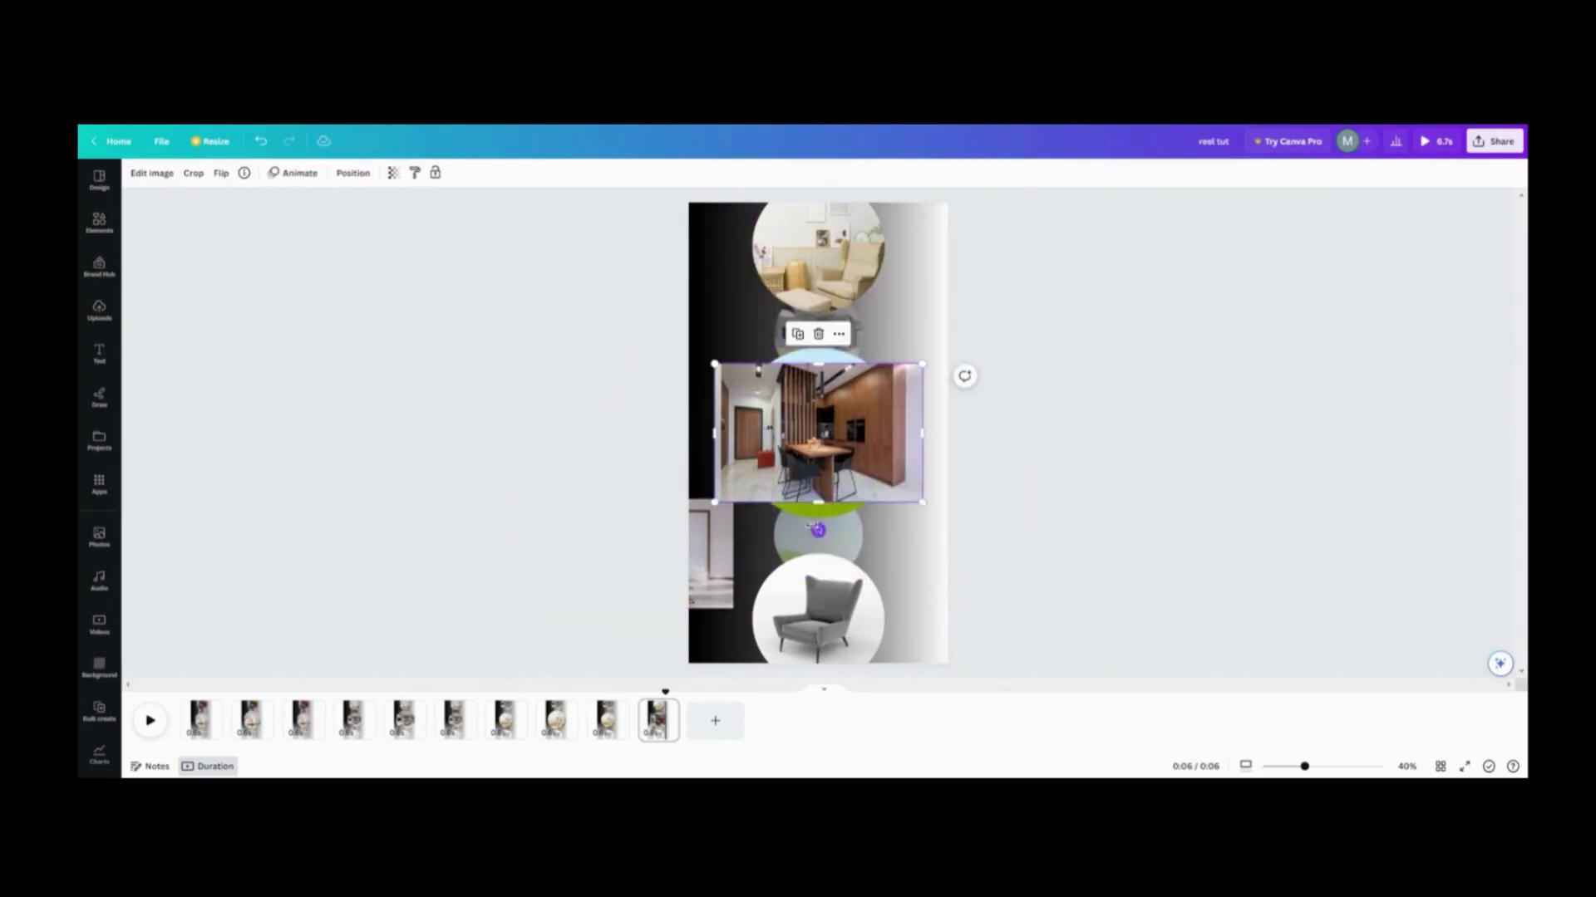
left_click_drag(848, 457, 1022, 611)
left_click_drag(713, 555, 823, 540)
Detach the grey chair image from the bottom circle into the central circle and fill the bottom one with the dining room image
left_click(841, 573)
left_click(839, 523)
left_click(872, 532)
left_click_drag(843, 461, 819, 427)
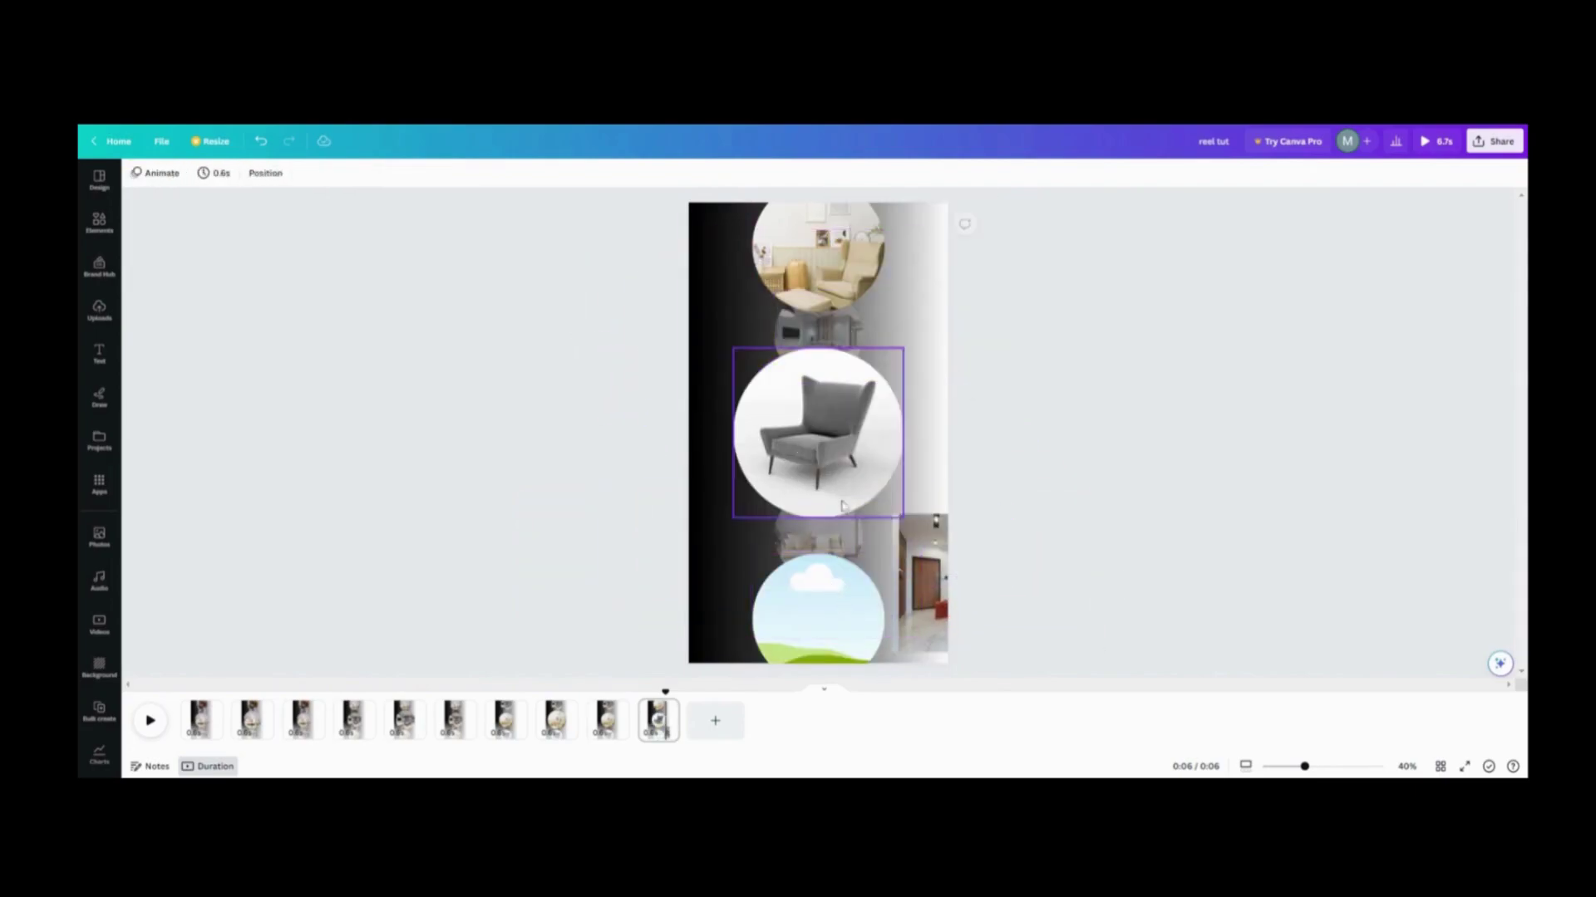
left_click_drag(921, 582, 827, 619)
Duplicate page 10 twice to add pages 11 and 12
right_click(671, 707)
left_click(718, 532)
right_click(723, 707)
left_click(740, 546)
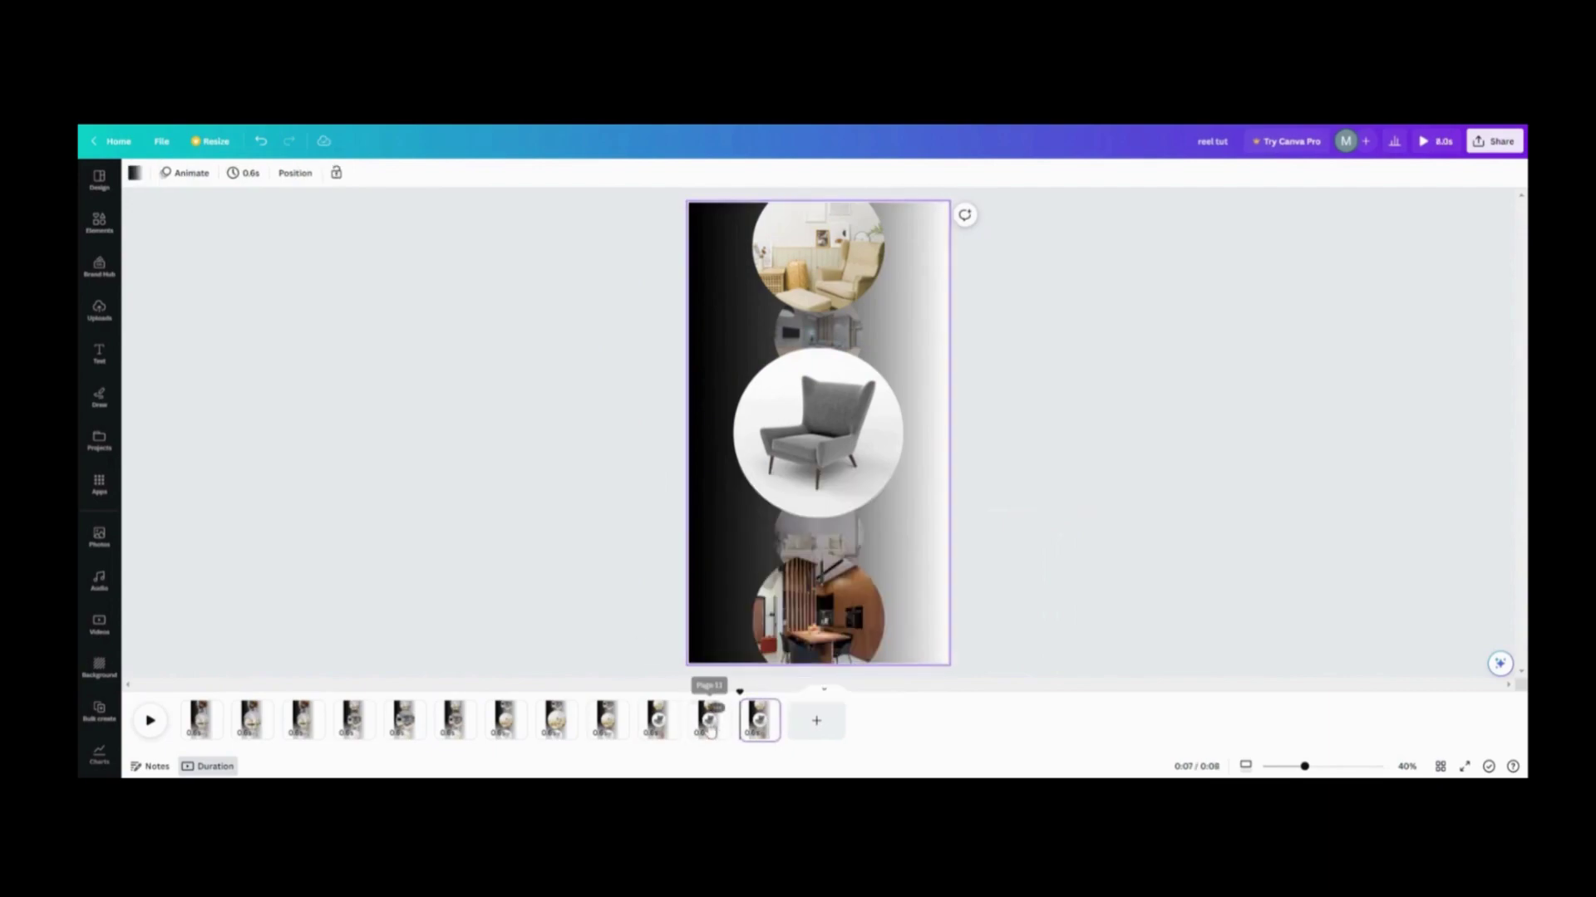
On page 11, enlarge the central grey chair circle to nearly the page width, keeping it centred
left_click(708, 716)
left_click(818, 461)
left_click_drag(734, 516, 710, 545)
left_click_drag(903, 348, 929, 324)
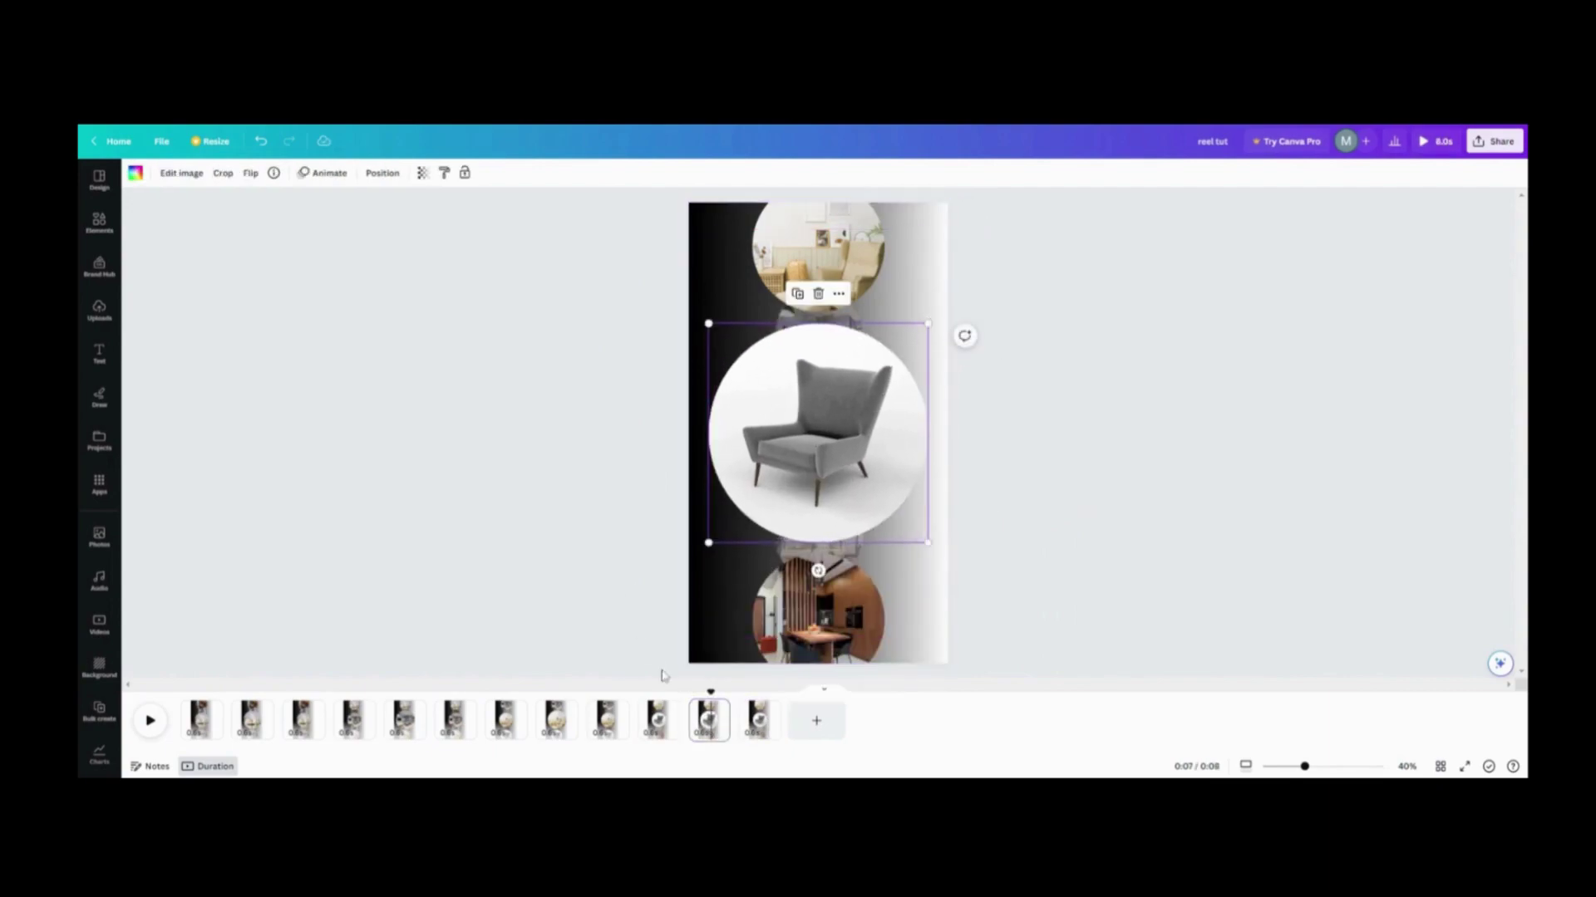
Duplicate page 12 and, on the new page 13, move the central grey chair image into the top circle in place of the beige armchair image
right_click(773, 707)
left_click(805, 551)
left_click(823, 465)
left_click(841, 321)
left_click(884, 532)
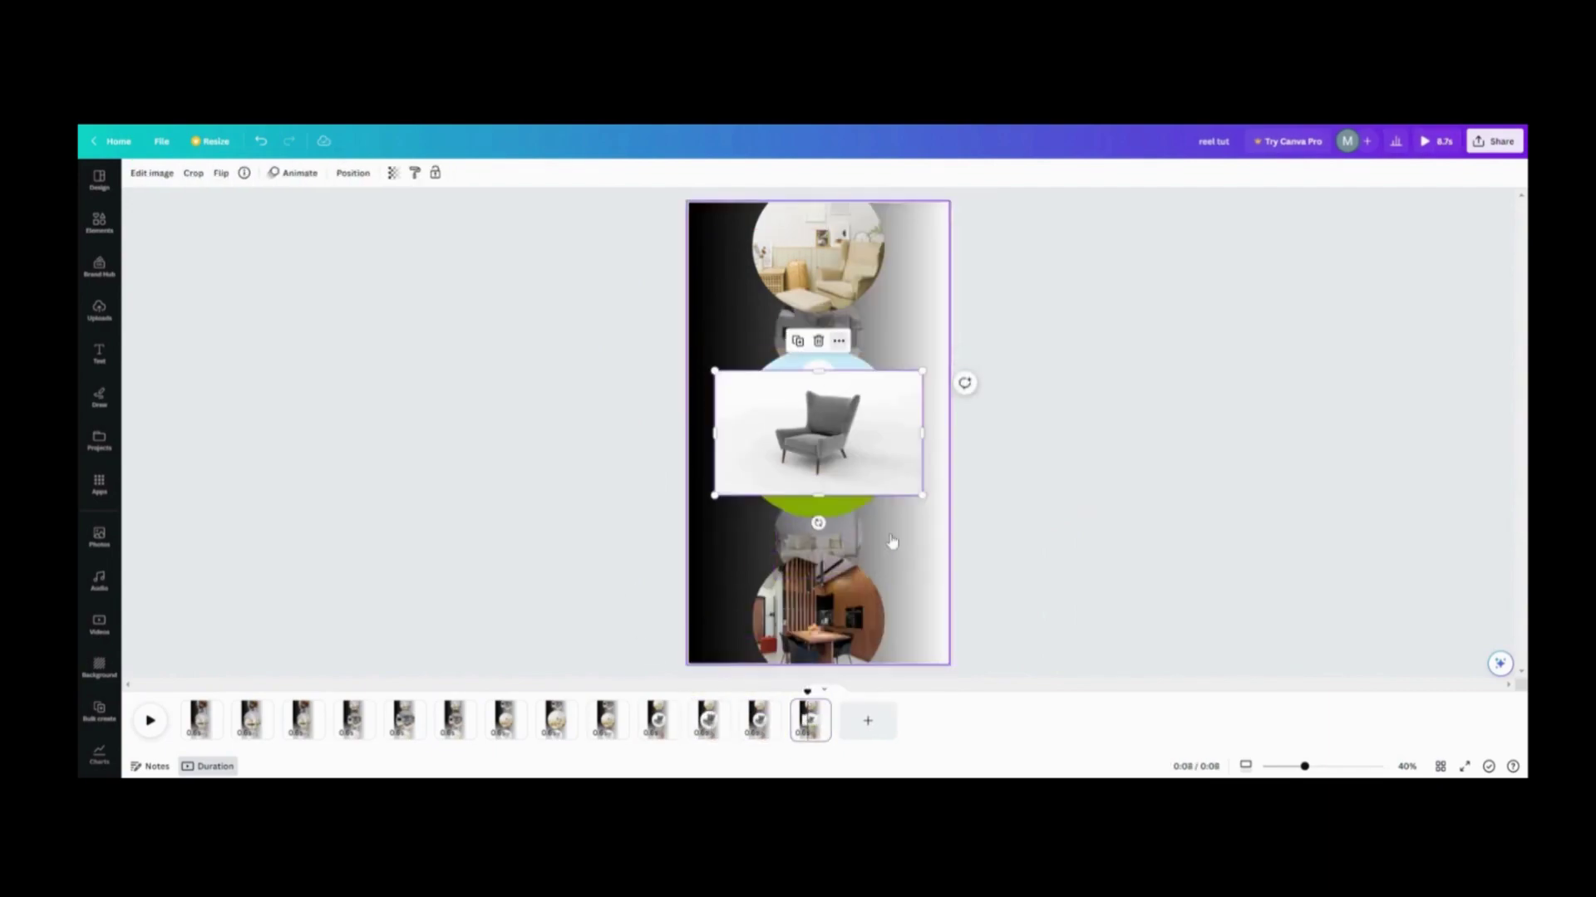
left_click_drag(836, 442, 977, 276)
left_click(843, 270)
left_click(840, 342)
left_click(884, 531)
left_click_drag(864, 490, 708, 465)
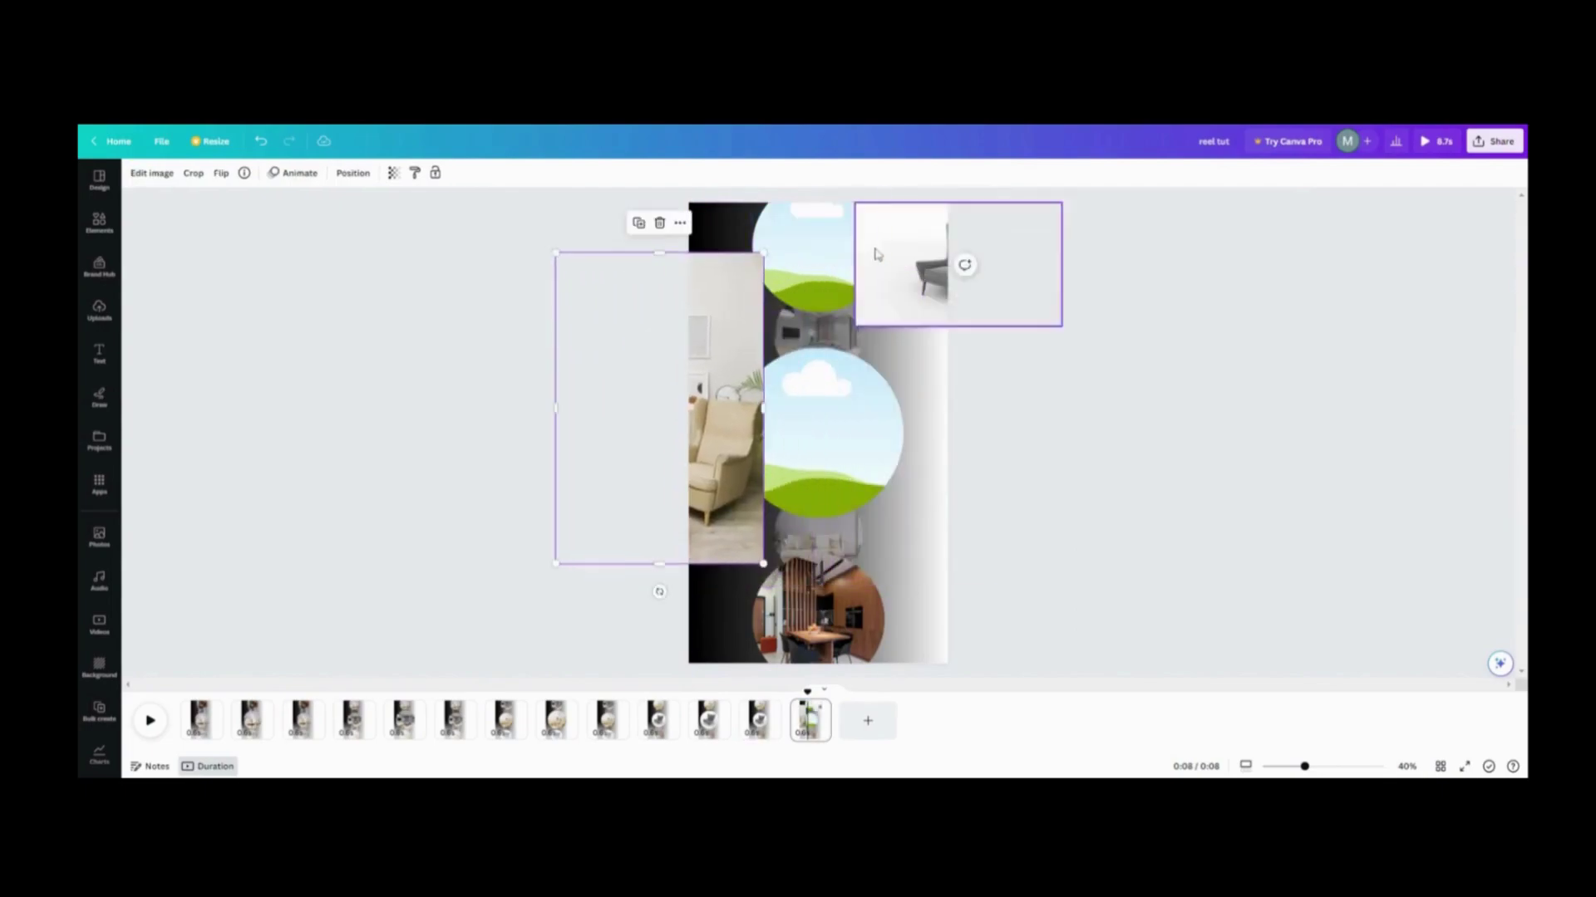
left_click_drag(875, 253, 790, 248)
Detach the living room image from the upper small circle and put the beige armchair image in its place
left_click(819, 331)
left_click(838, 263)
left_click(882, 613)
left_click_drag(818, 340, 997, 524)
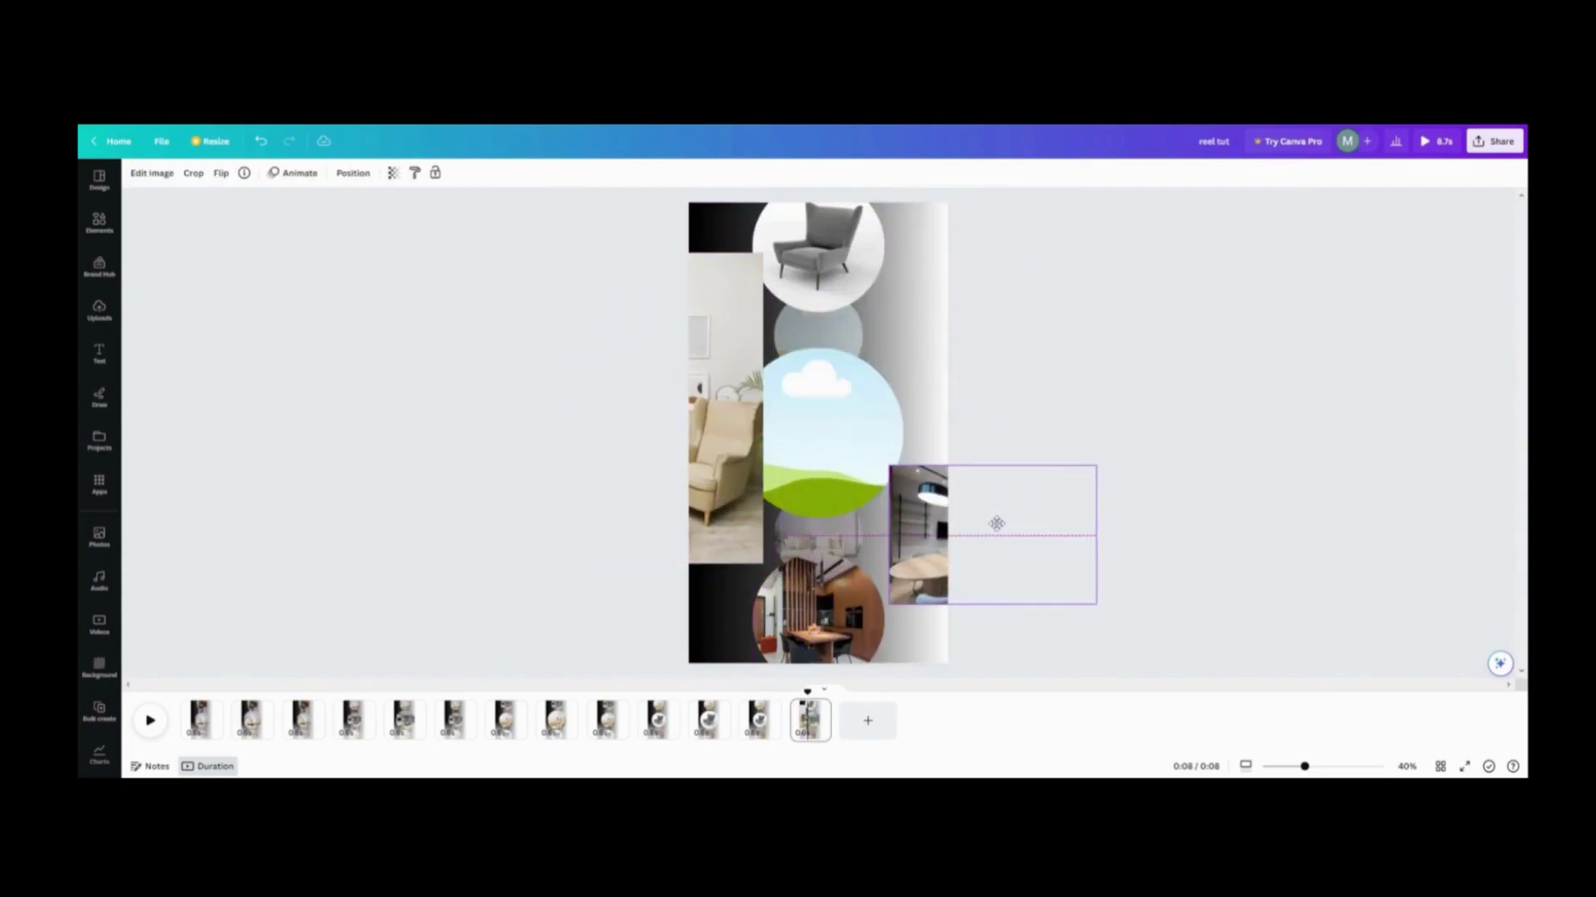
left_click_drag(705, 458, 844, 324)
Detach the sofa image from the lower small circle and put the living room image in its place
left_click(811, 540)
left_click(836, 462)
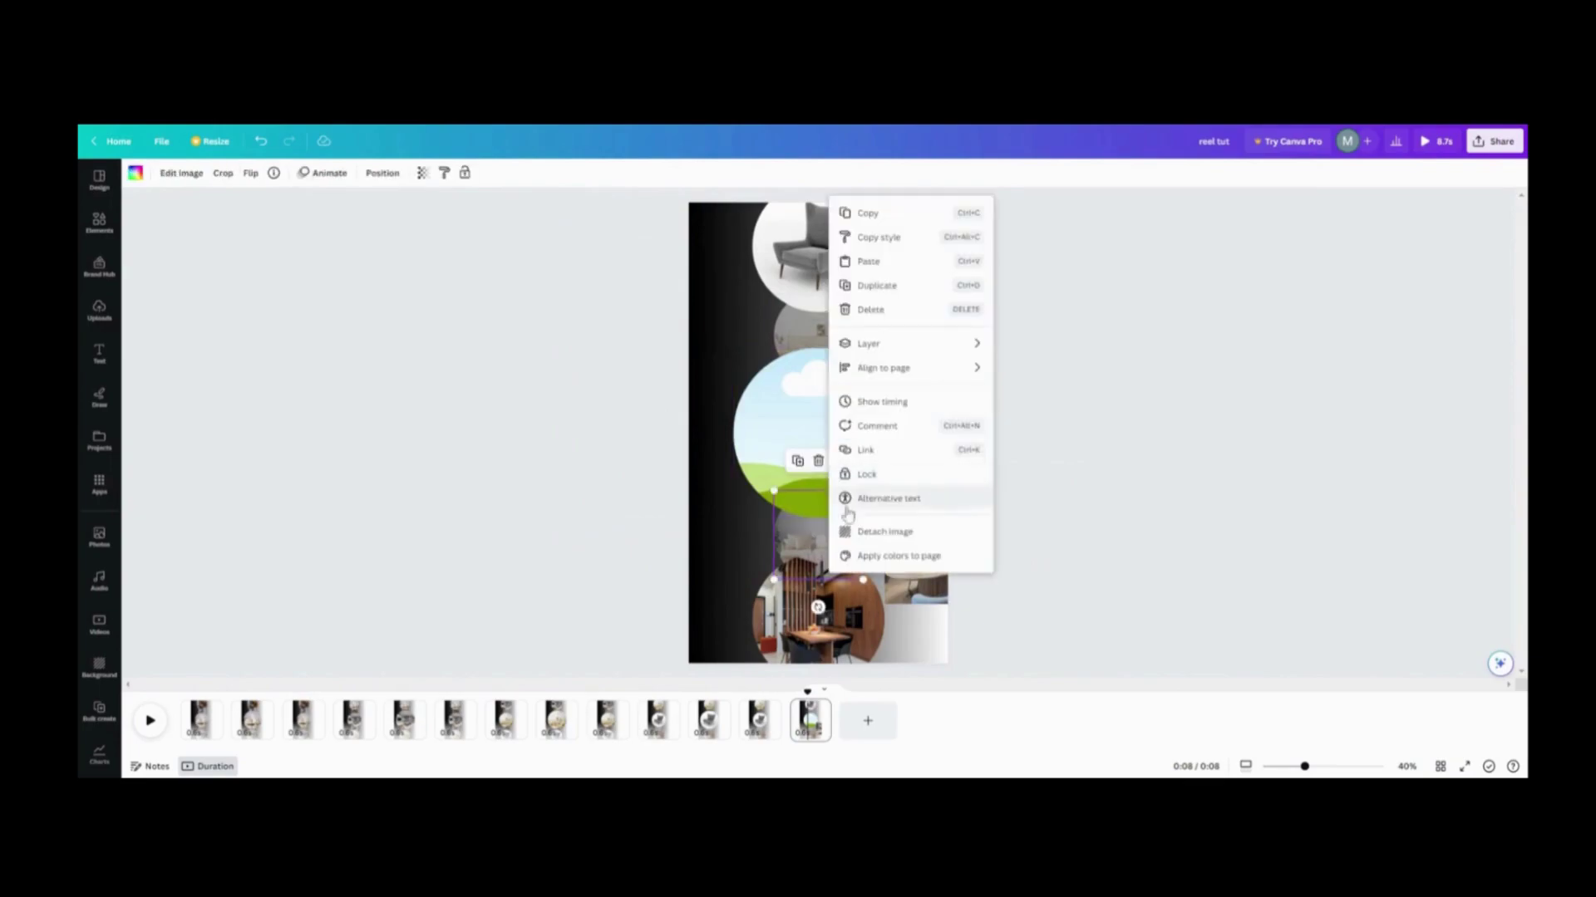
left_click(856, 531)
left_click_drag(758, 442, 636, 559)
left_click_drag(906, 530, 822, 536)
Detach the dining room image from the bottom circle into the central circle and fill the bottom one with the sofa image
left_click(823, 607)
left_click(840, 525)
left_click(848, 594)
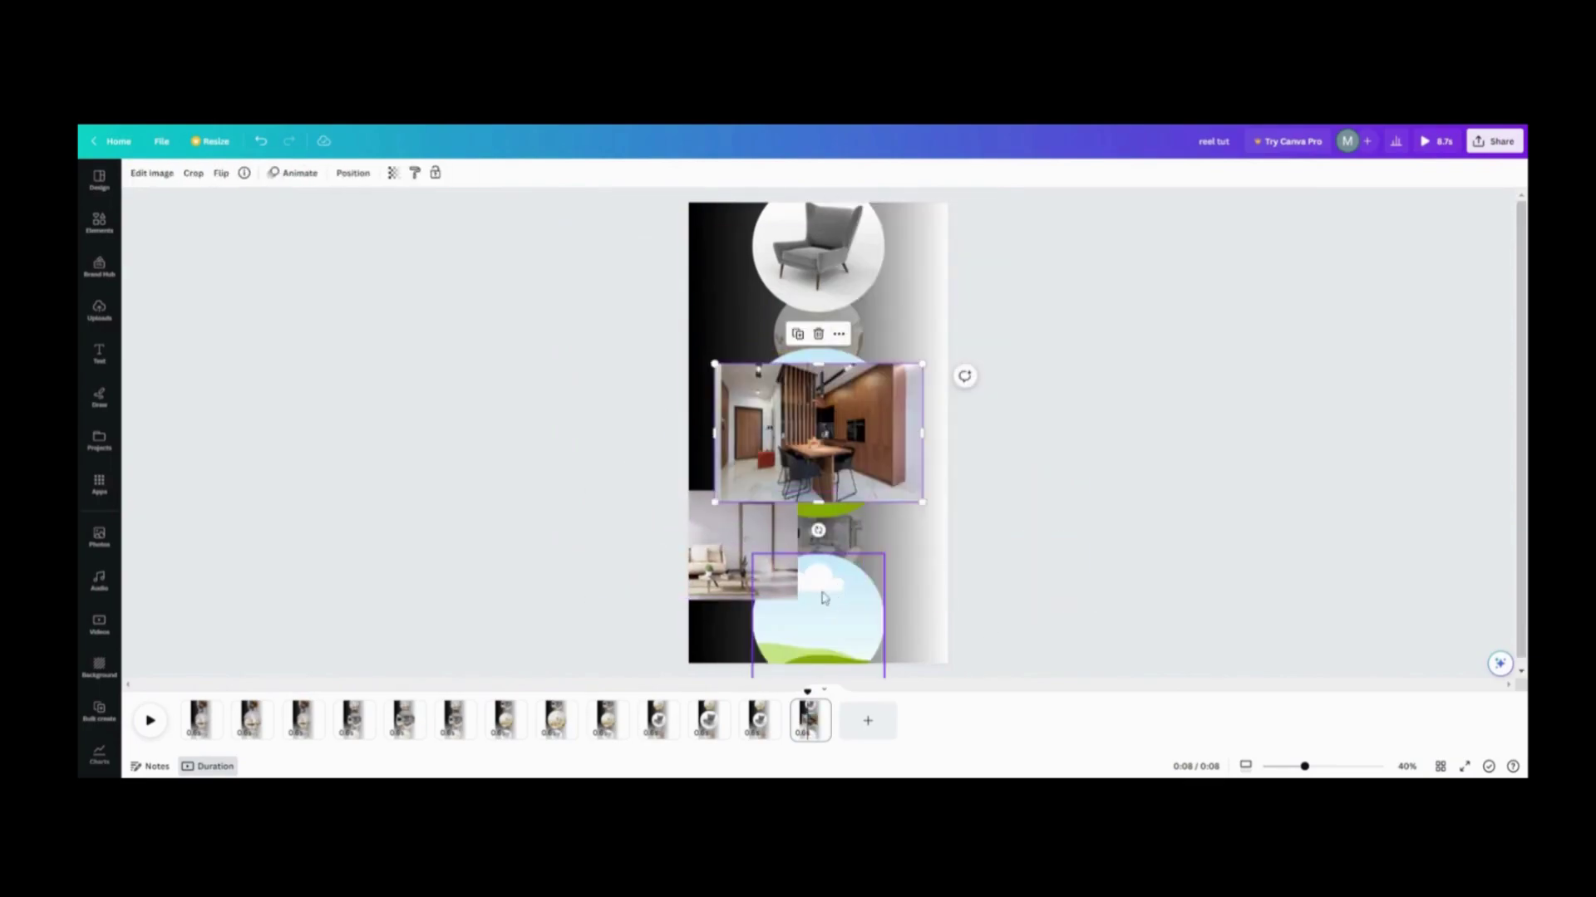
left_click_drag(823, 466, 819, 436)
left_click_drag(732, 544, 835, 611)
Duplicate page 13 twice and enlarge the central dining room circle on page 14 to nearly the page width
left_click(817, 708)
left_click(901, 523)
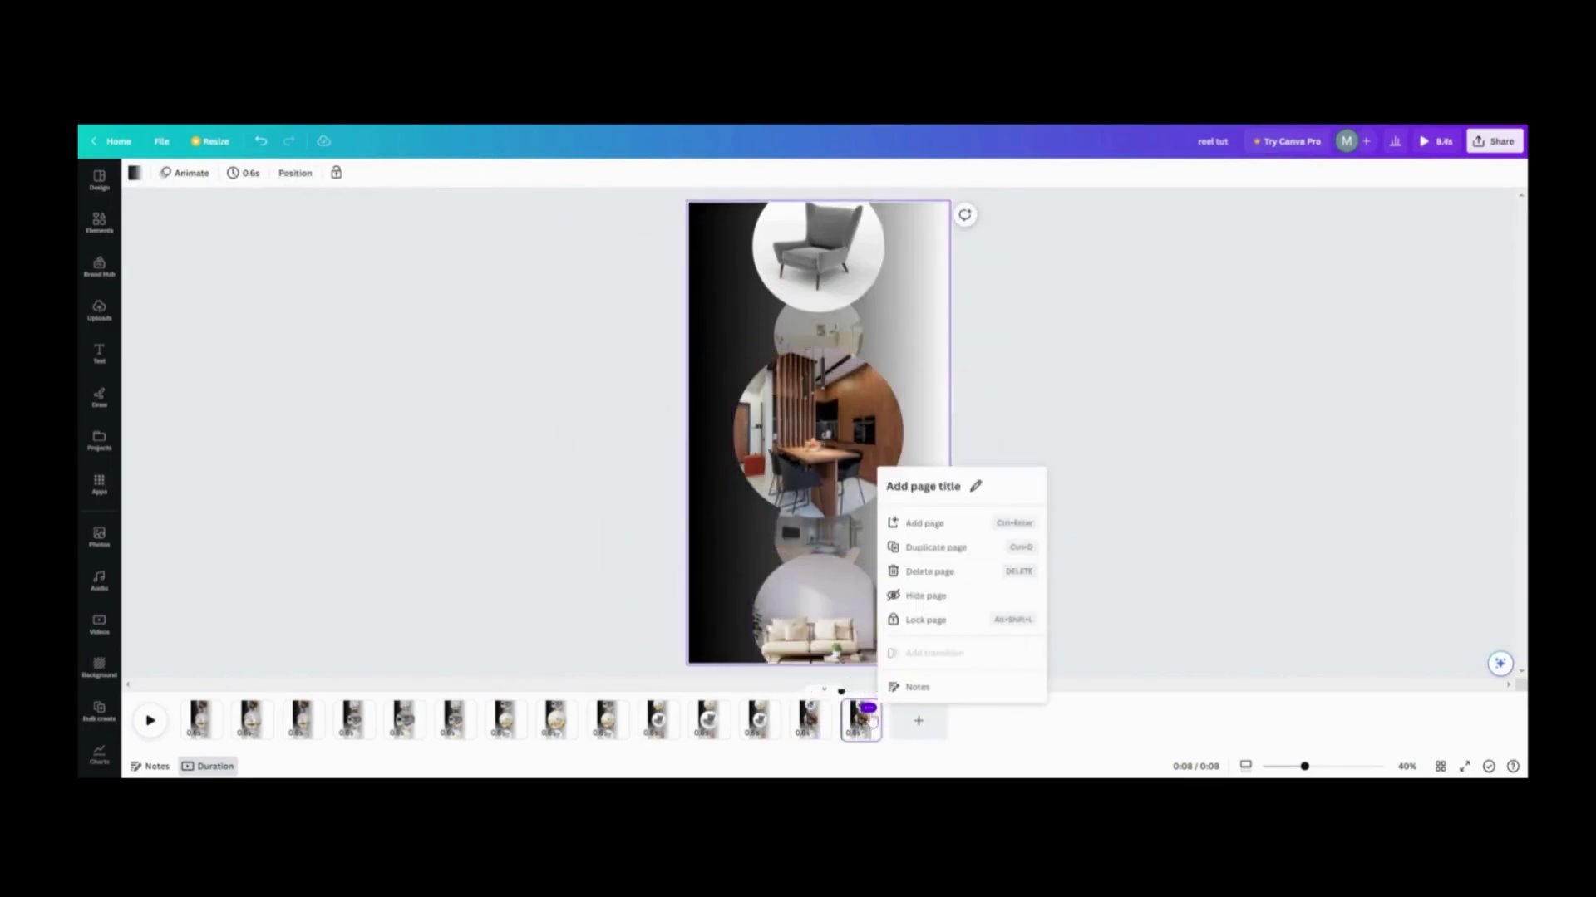
left_click(906, 542)
left_click(830, 465)
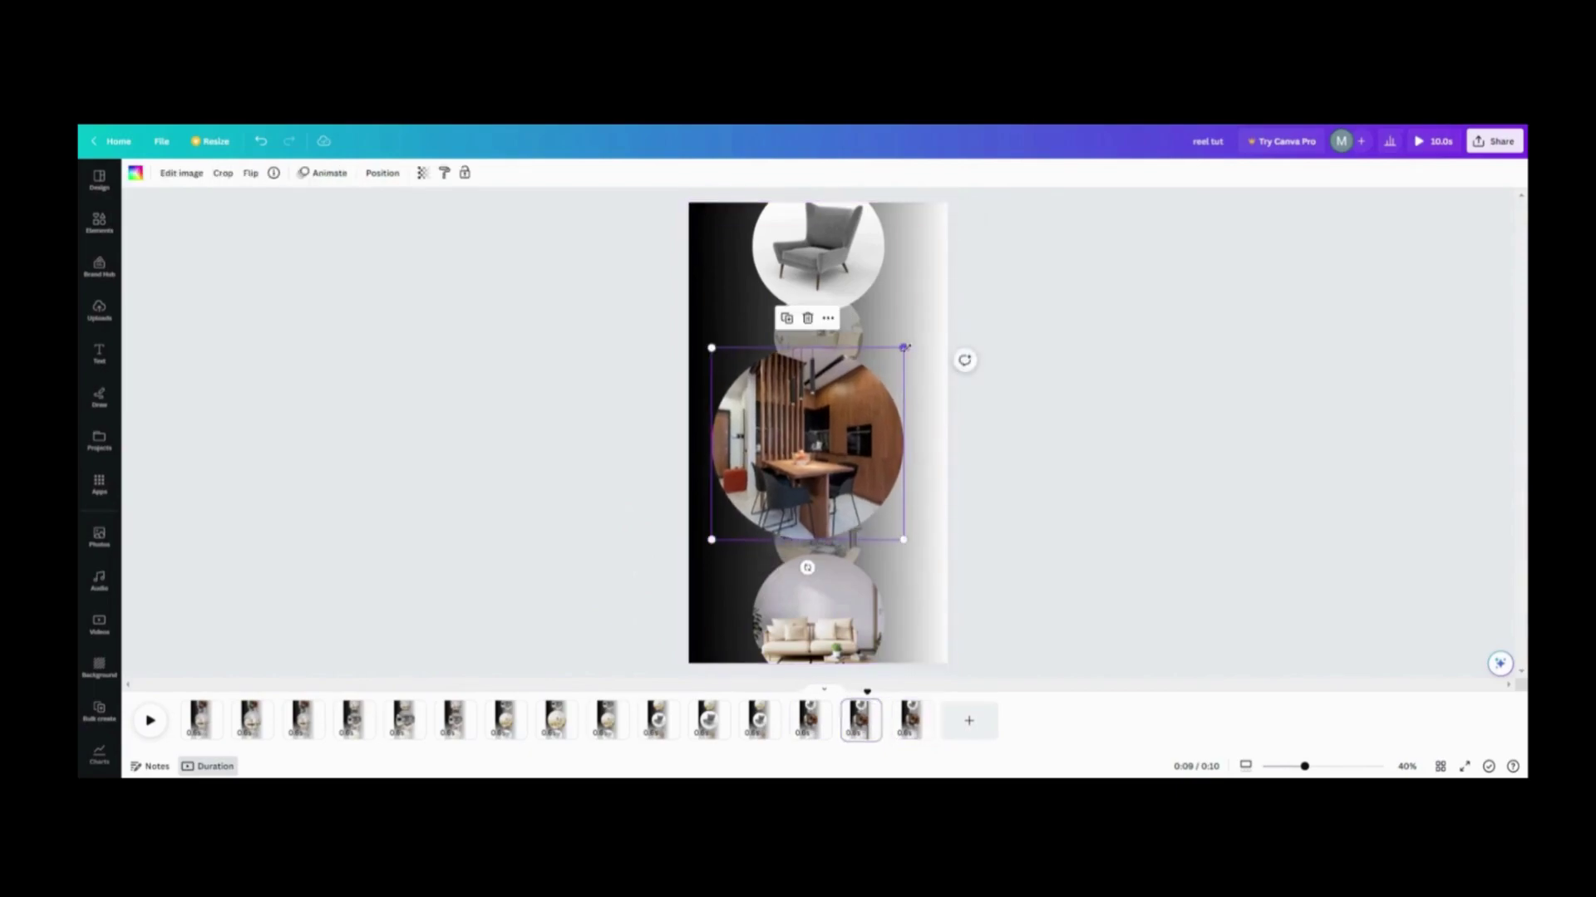
left_click_drag(905, 345, 927, 324)
Duplicate page 15 and, on the new page 16, move the central dining room image into the top circle in place of the grey chair image
left_click(917, 708)
left_click(956, 544)
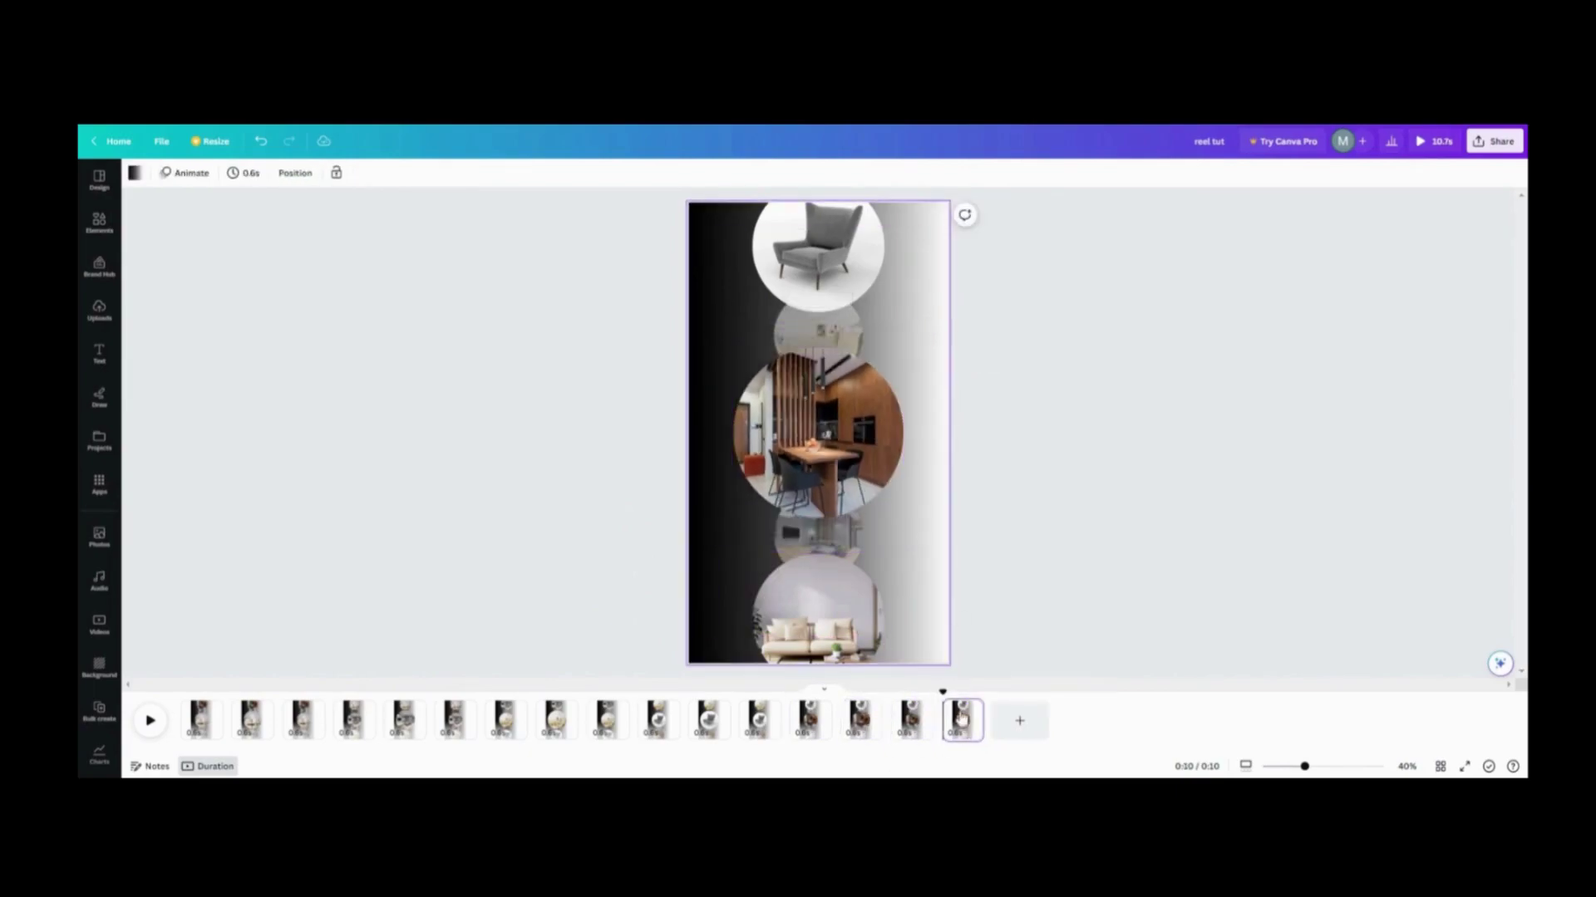
left_click(840, 319)
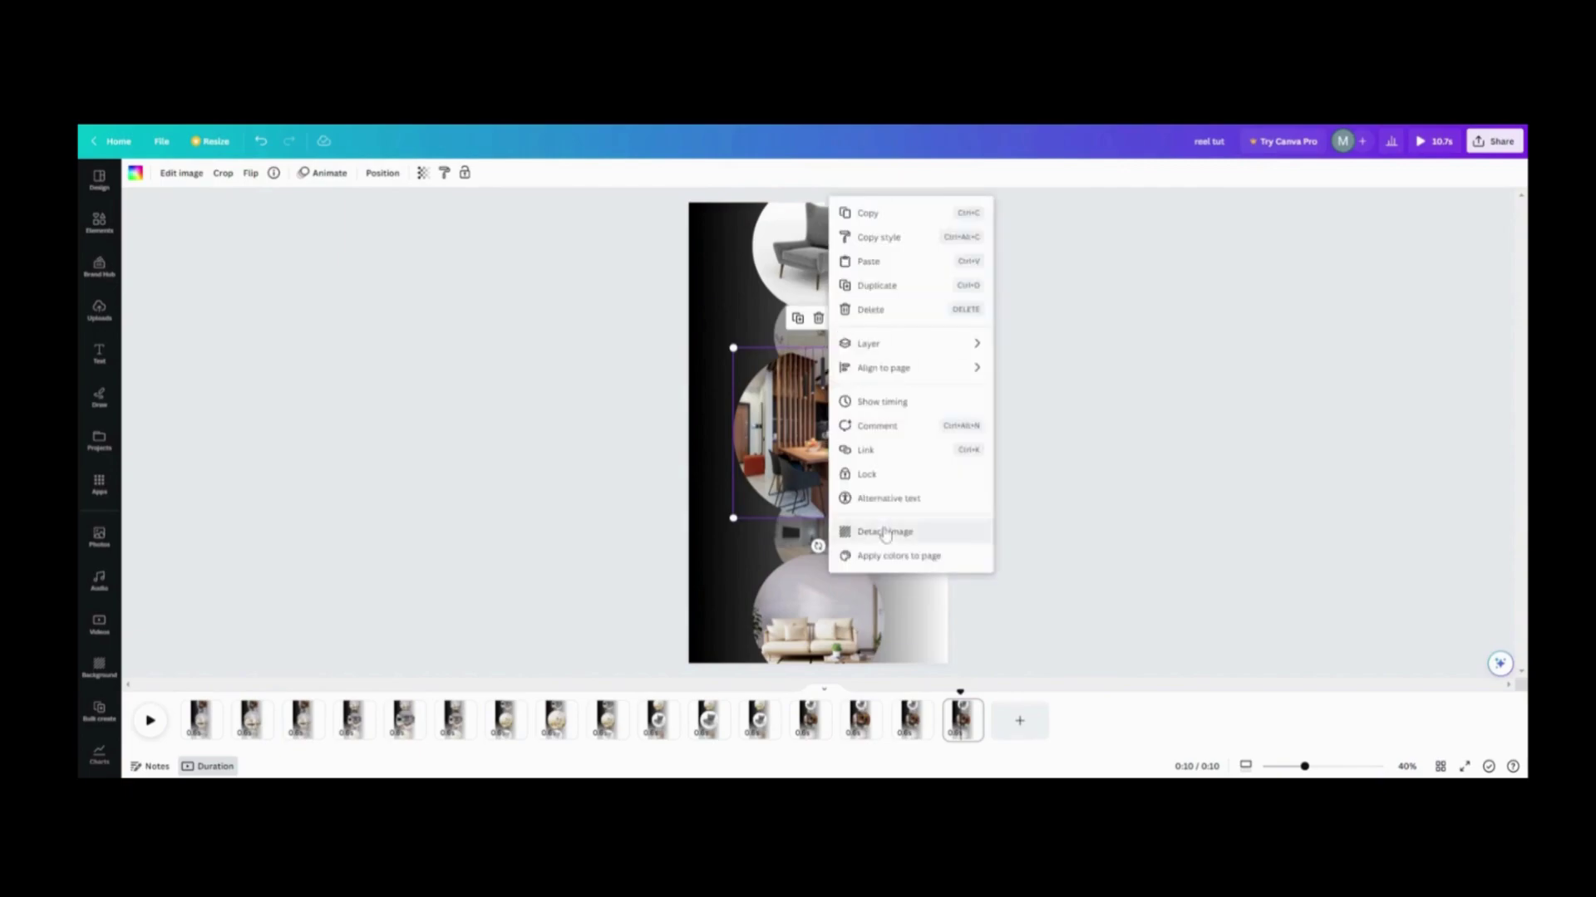
left_click(885, 531)
left_click(827, 281)
left_click(839, 343)
left_click(898, 533)
left_click_drag(827, 433, 693, 348)
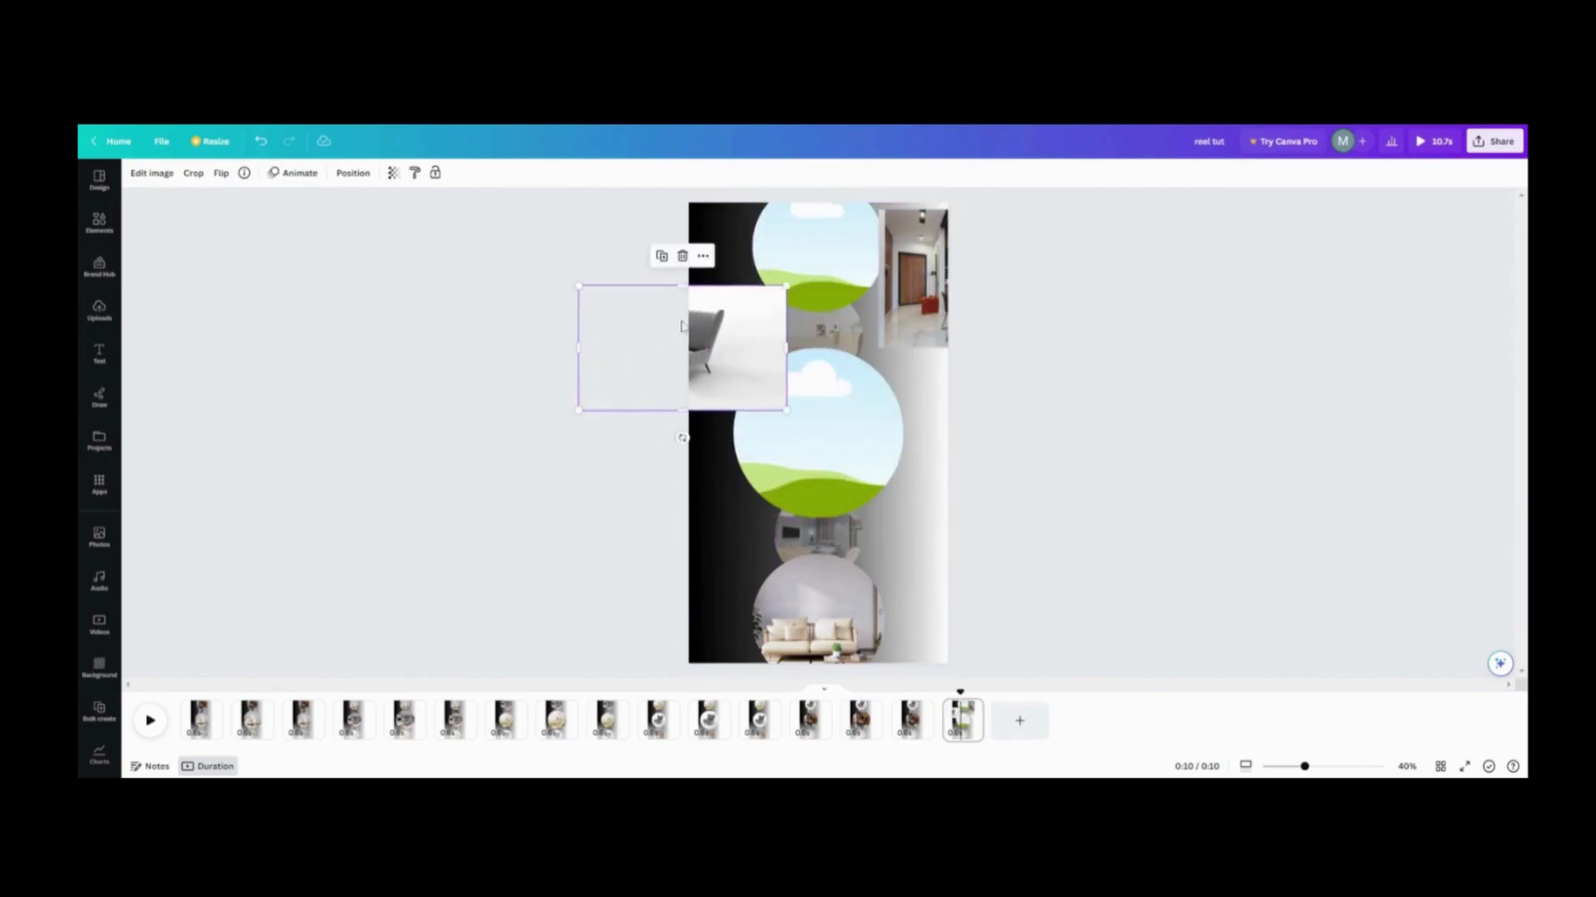
left_click_drag(911, 274, 818, 248)
Detach the beige armchair image from the upper small circle and put the grey chair image in its place
left_click(819, 331)
left_click(839, 260)
left_click(874, 610)
left_click_drag(833, 416, 986, 519)
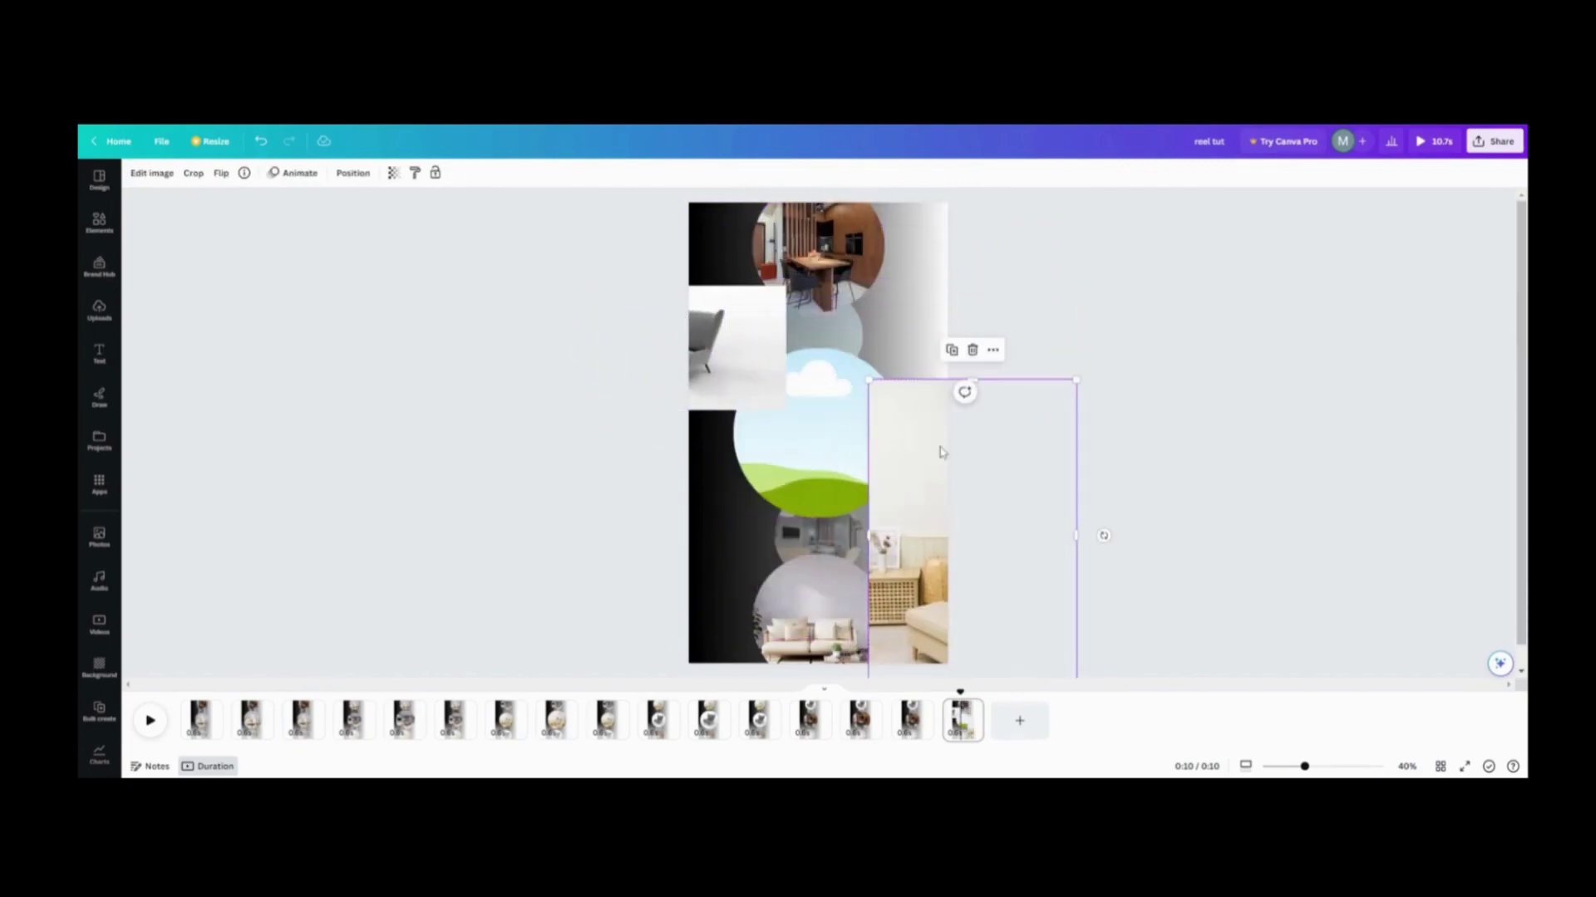
left_click_drag(721, 353, 819, 332)
Detach the living room image from the lower small circle and put the beige armchair image in its place
left_click(810, 532)
left_click(838, 460)
left_click(870, 535)
left_click_drag(786, 549, 627, 571)
left_click_drag(902, 514, 819, 534)
Detach the sofa image from the bottom circle into the central circle and fill the bottom one with the living room image
left_click(814, 611)
left_click(838, 523)
left_click(843, 536)
left_click_drag(819, 606, 819, 432)
left_click_drag(723, 558, 818, 607)
Duplicate page 16 twice to add pages 17 and 18
left_click(971, 710)
left_click(1026, 526)
left_click(1022, 711)
left_click(1056, 526)
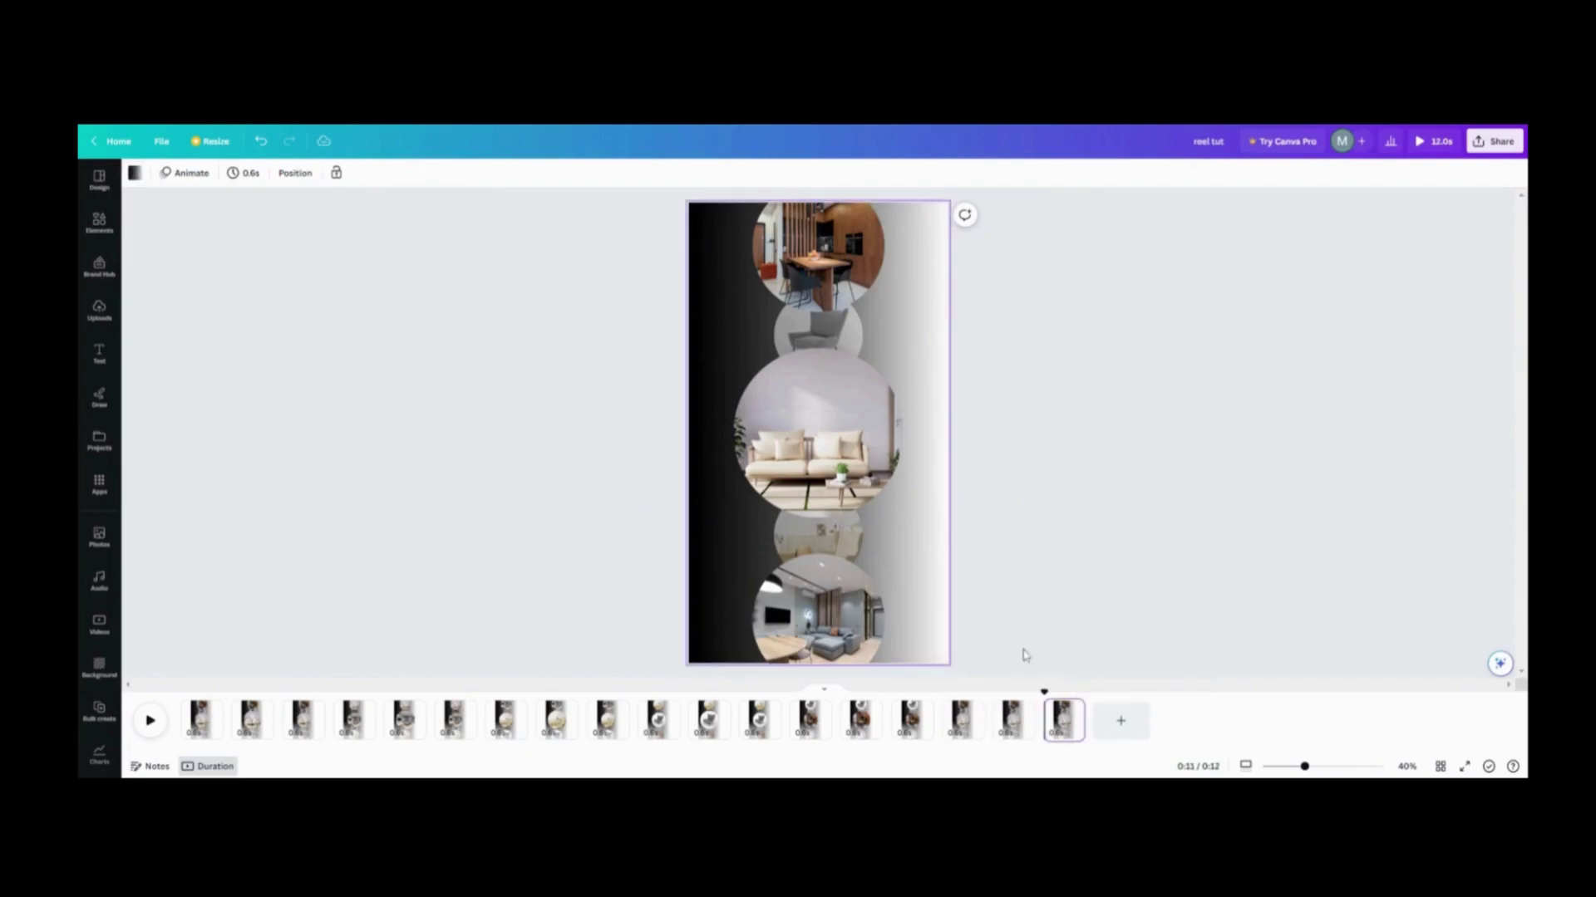
On page 17, enlarge the central sofa circle to nearly the page width, and compare pages 1 and 18
left_click(1013, 720)
left_click(865, 415)
left_click_drag(901, 349, 929, 323)
left_click_drag(733, 519, 714, 536)
left_click(202, 716)
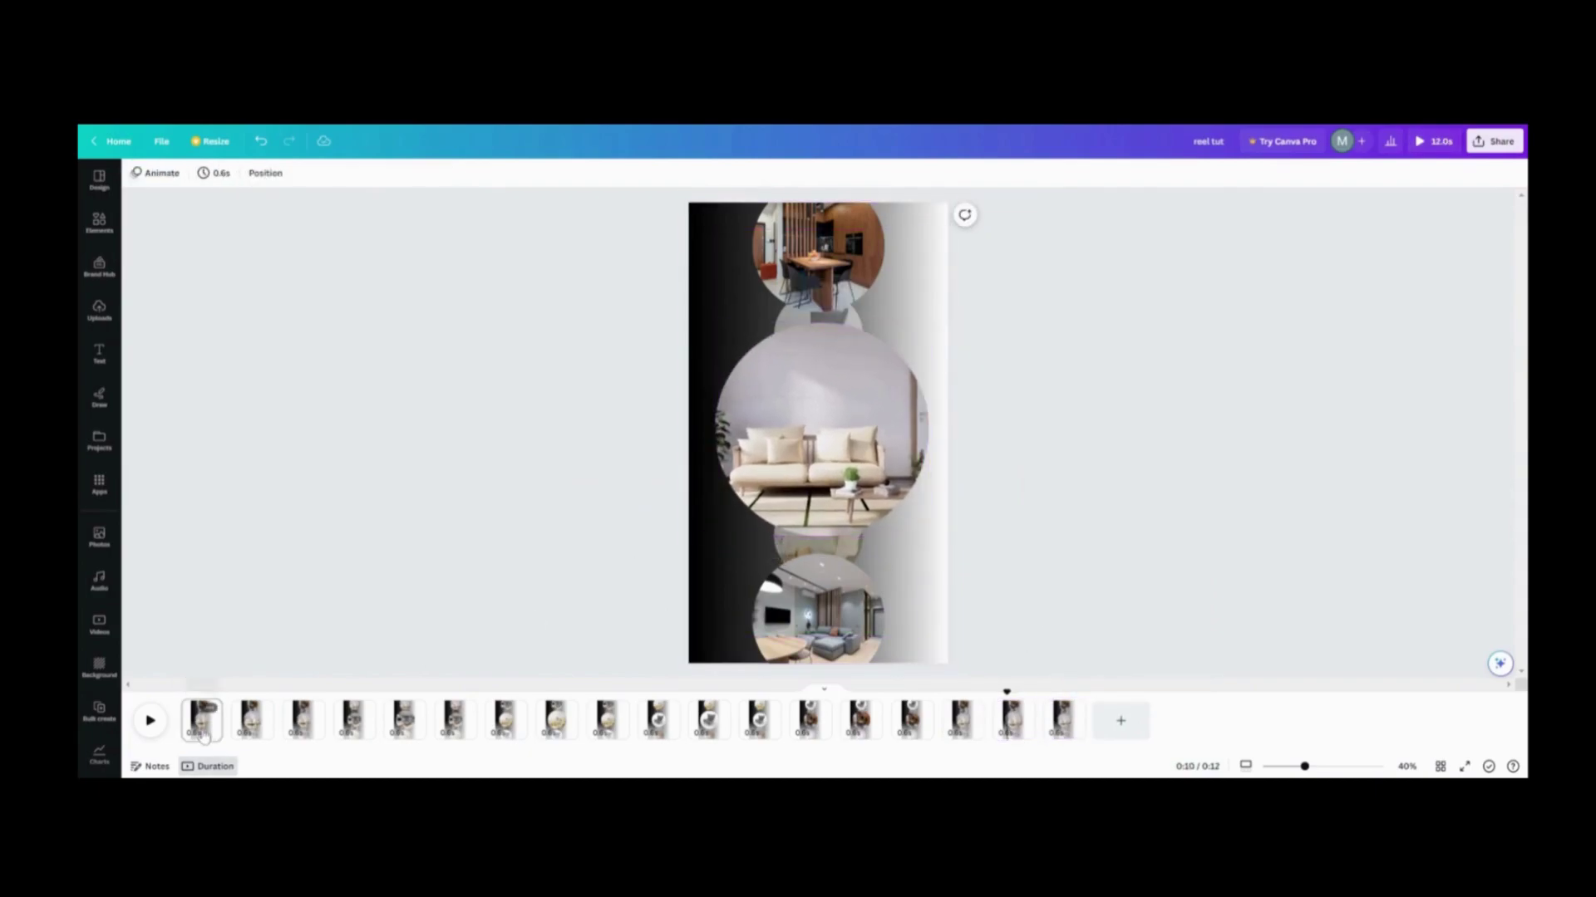
left_click(1064, 716)
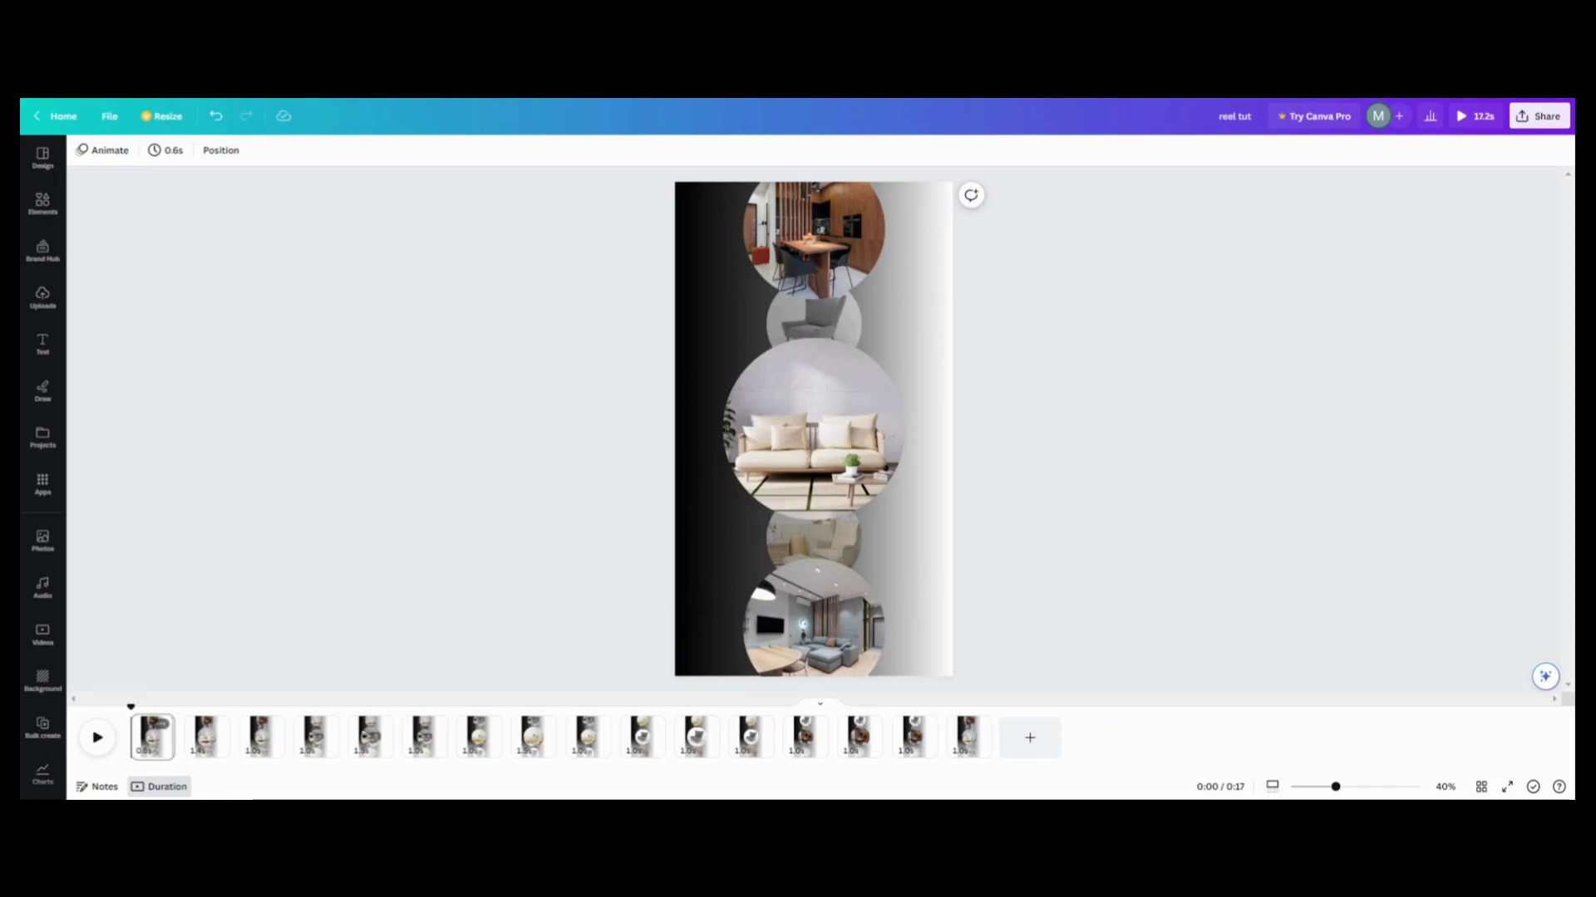
Add a Match & Move transition between pages 1 and 2 and apply it between all pages
mouse_move(187, 728)
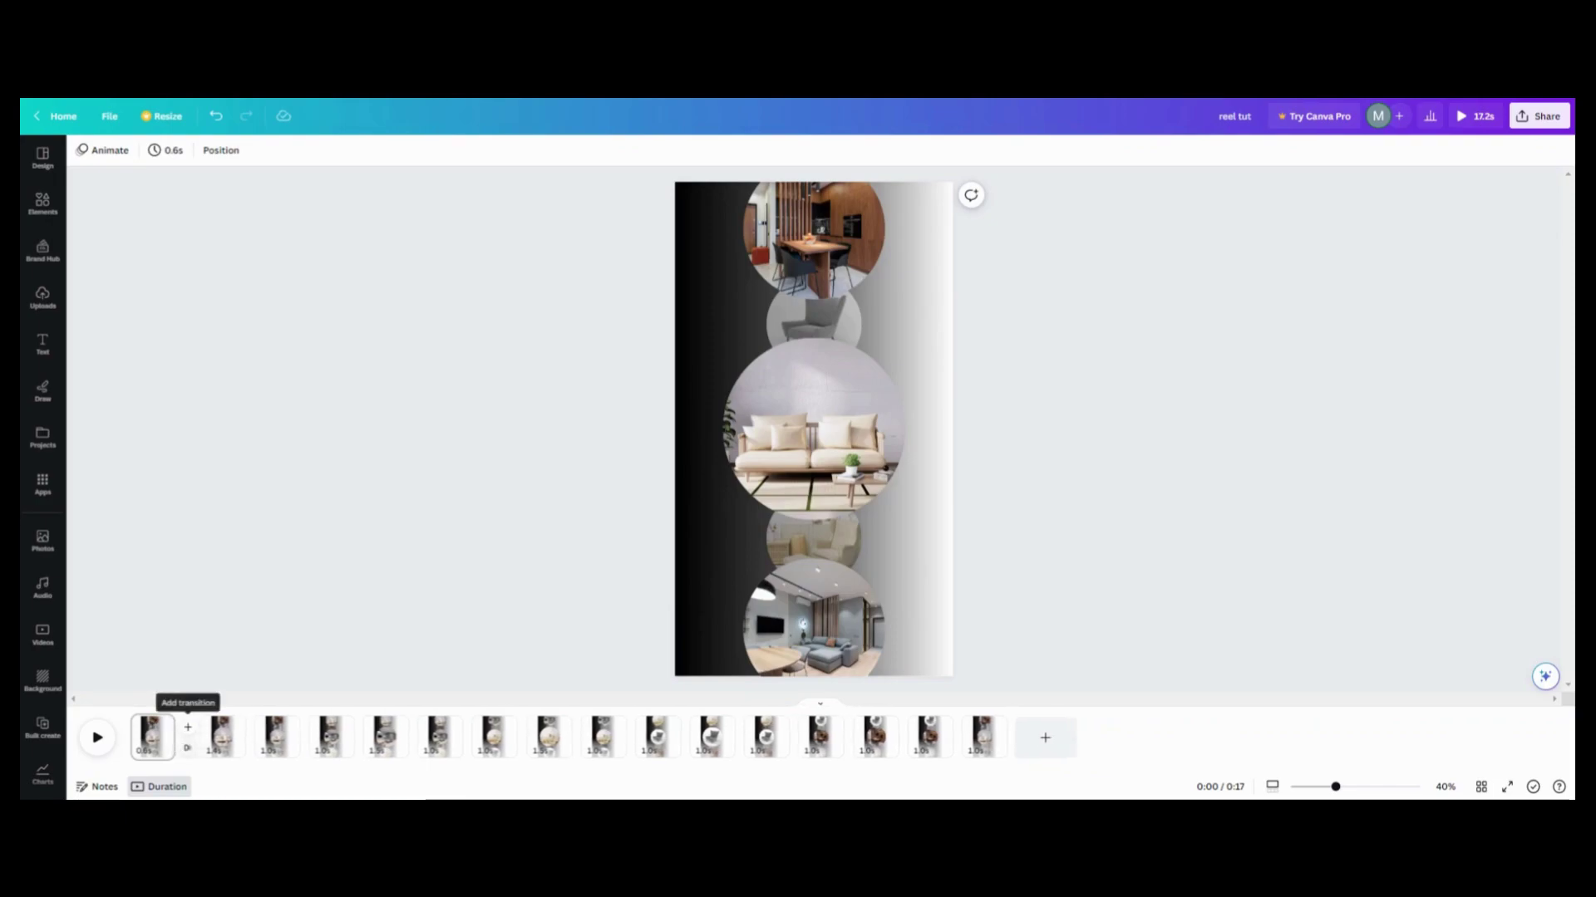
left_click(205, 737)
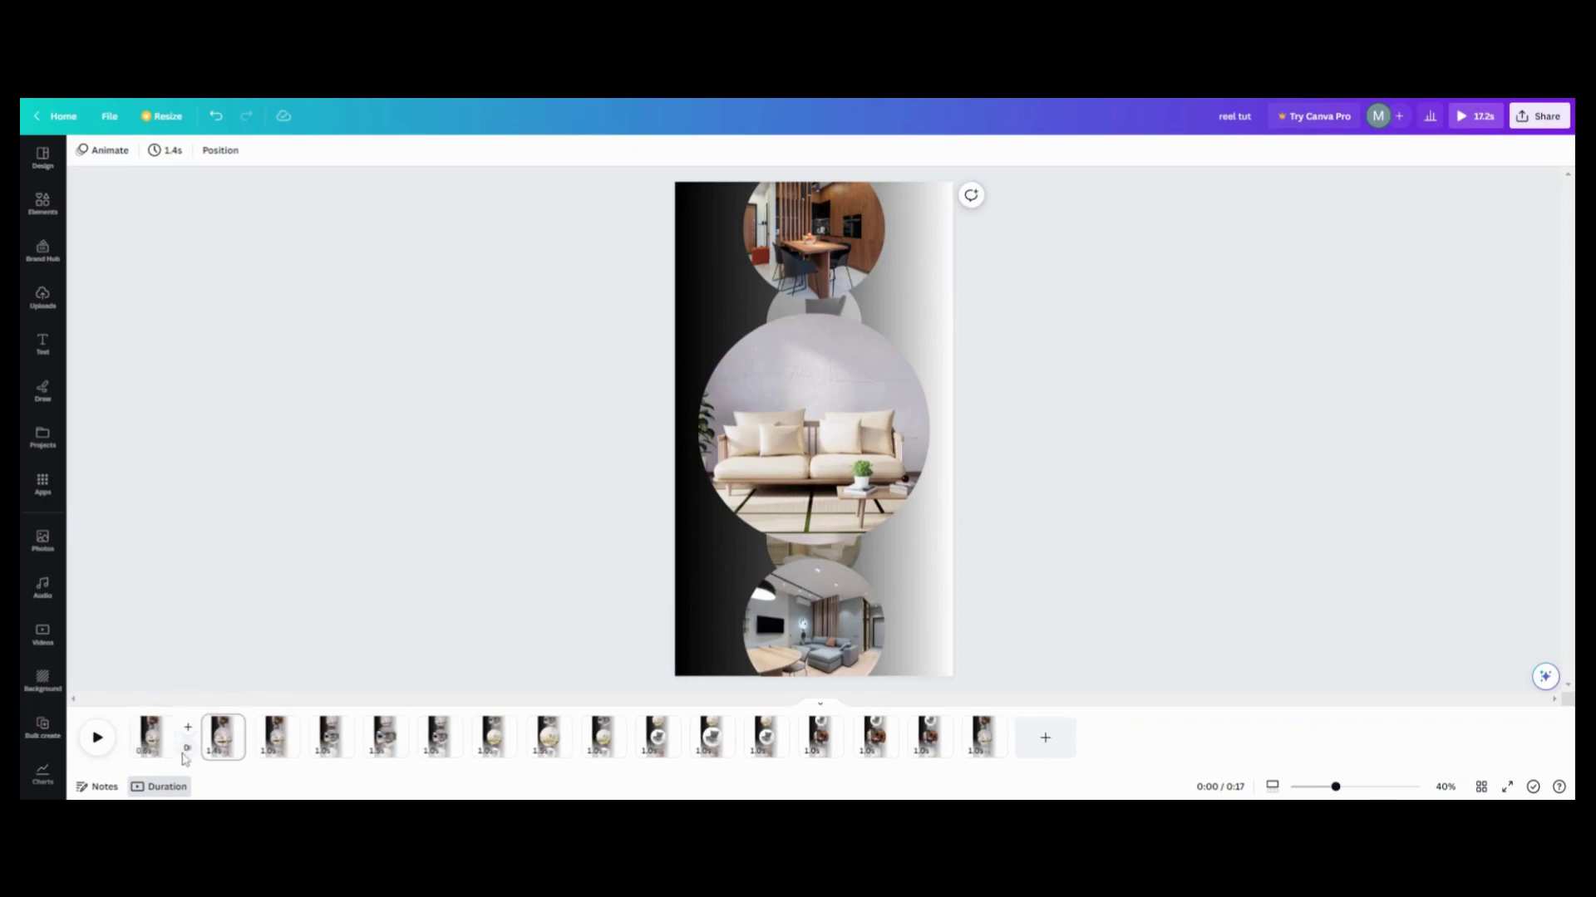
left_click(187, 749)
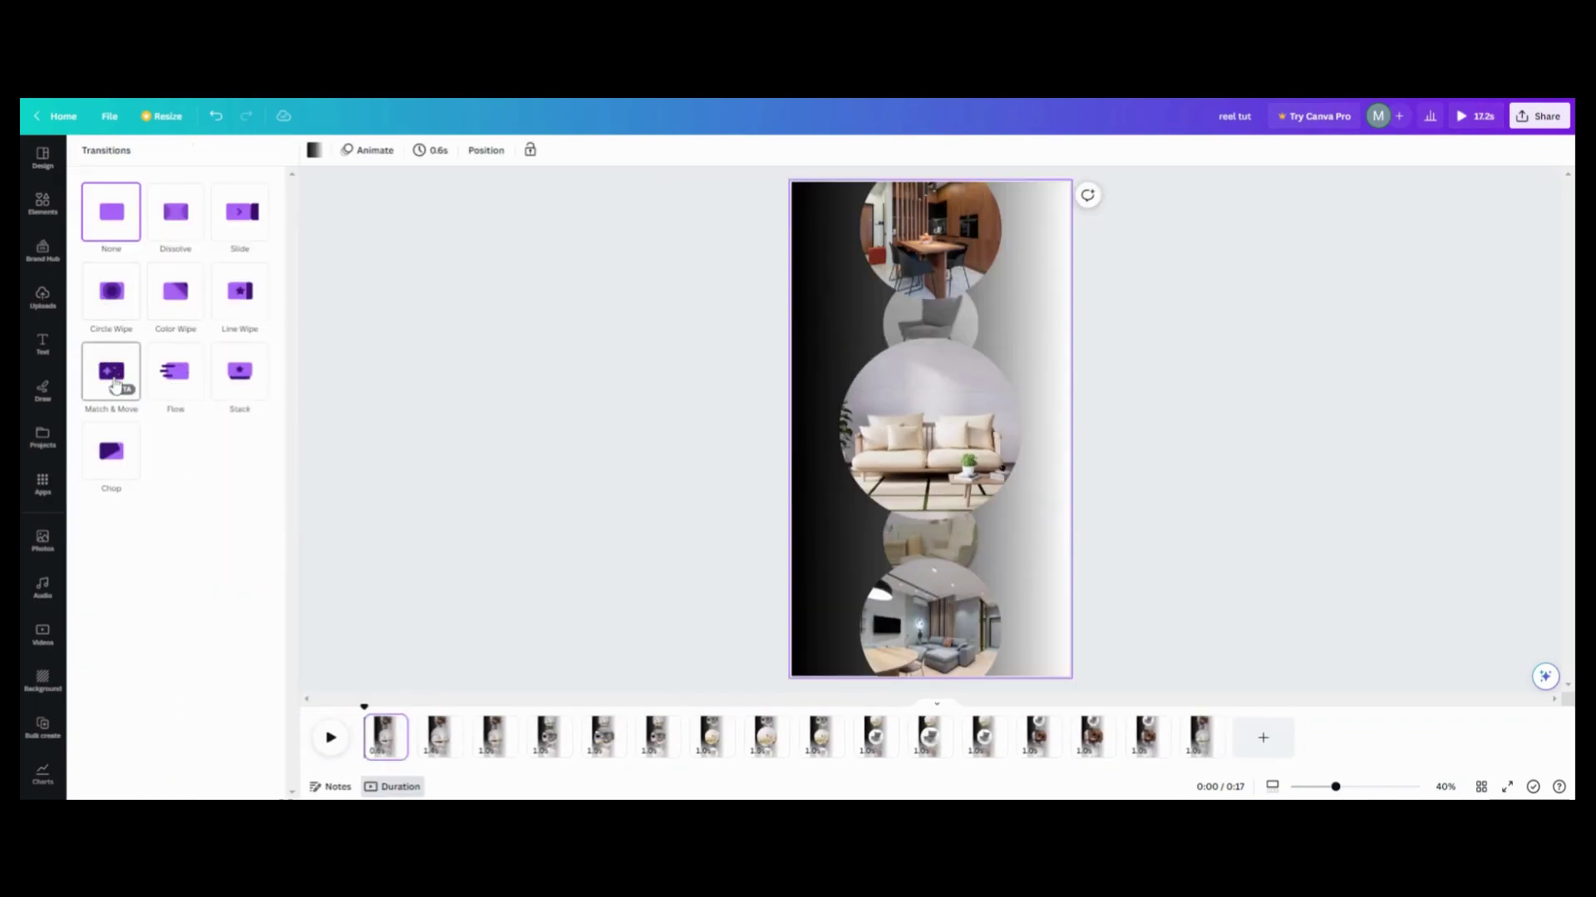
left_click(115, 385)
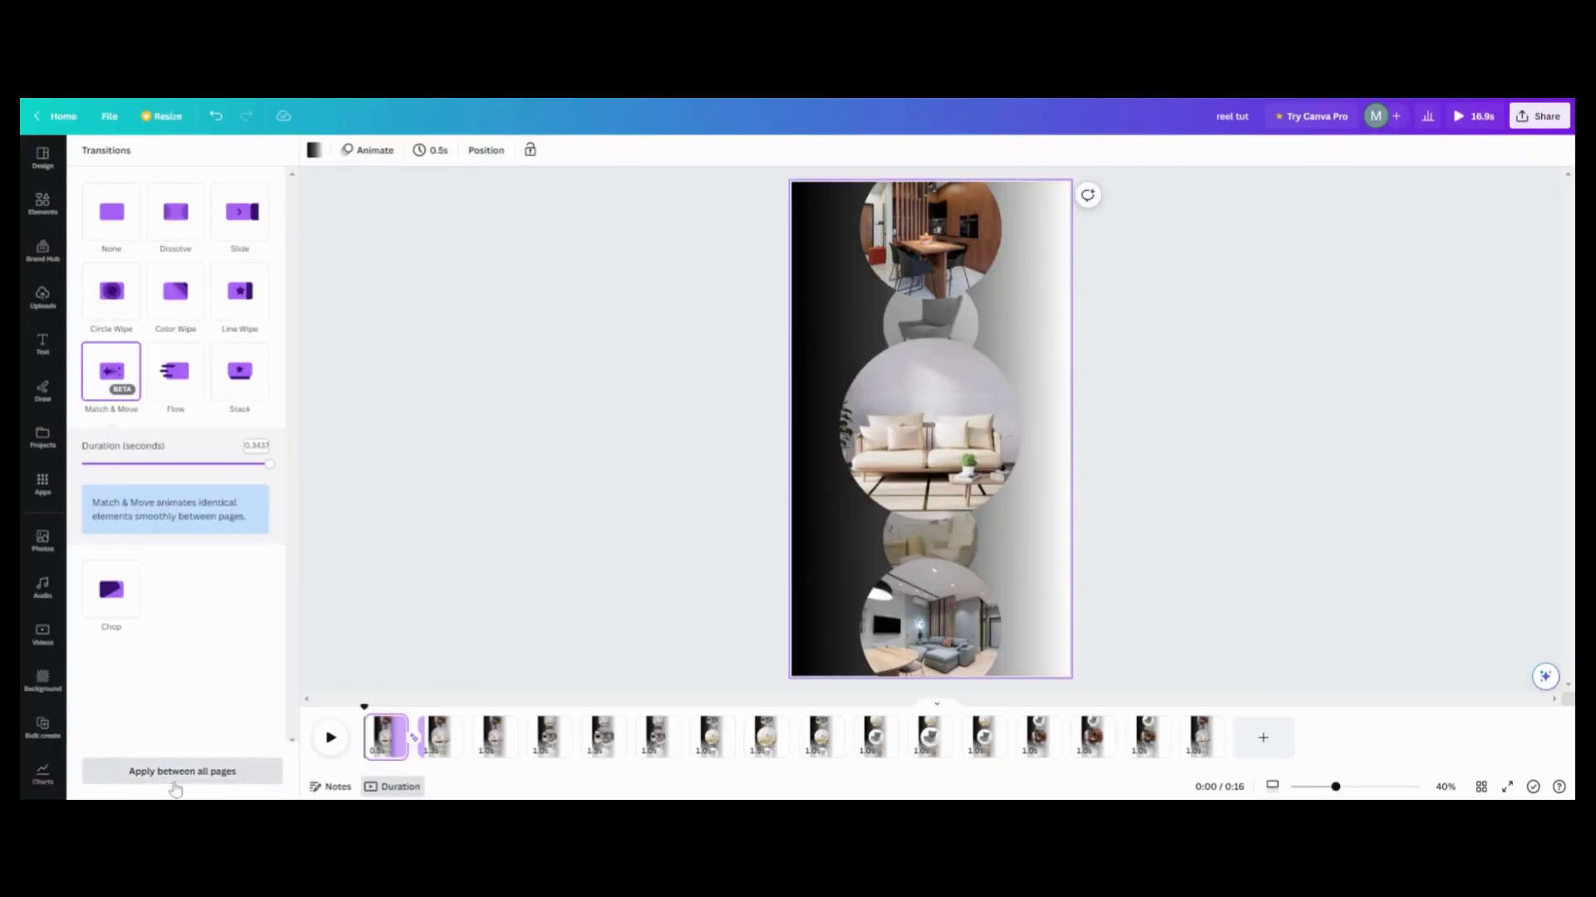
left_click(182, 773)
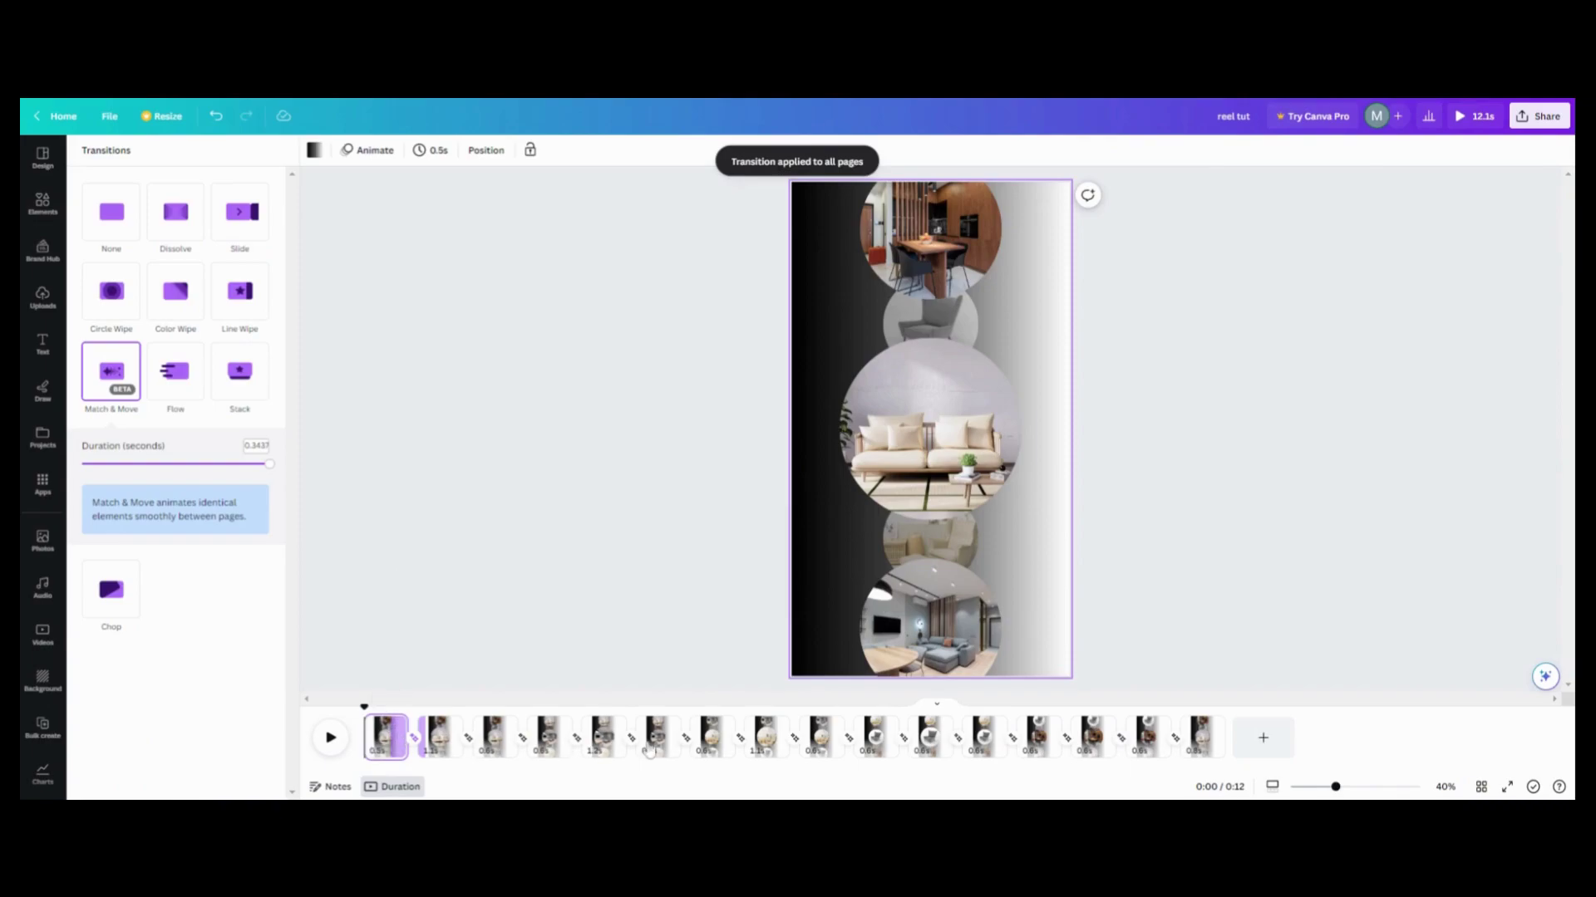
Set the page timing to 0.5 seconds and apply it to all 16 pages
left_click(437, 154)
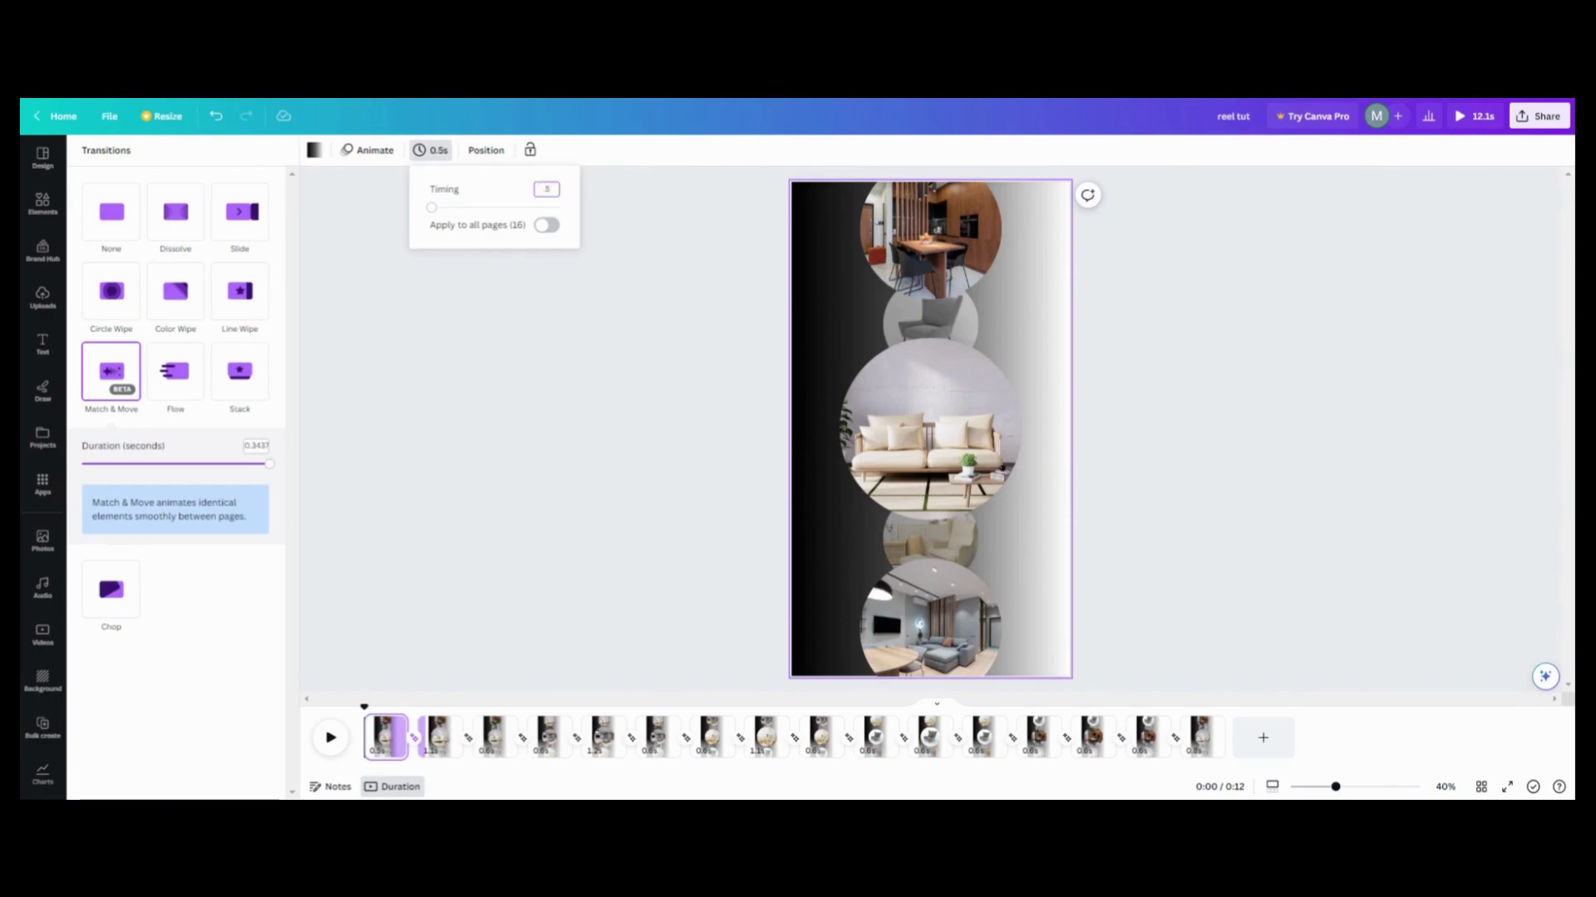
type("5")
key("Return")
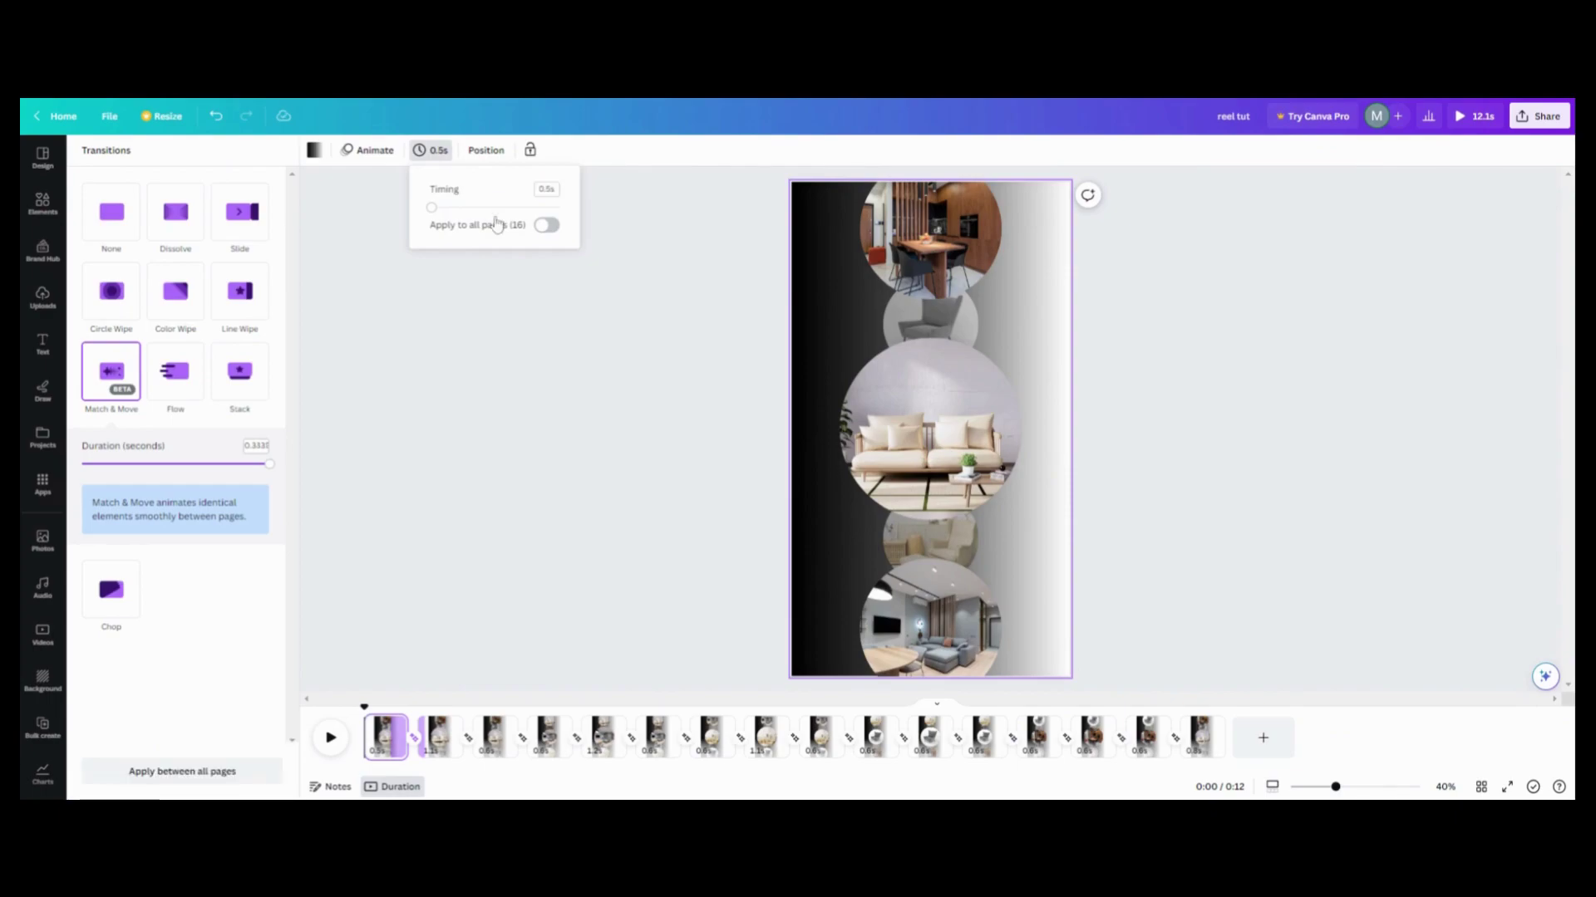
left_click(548, 226)
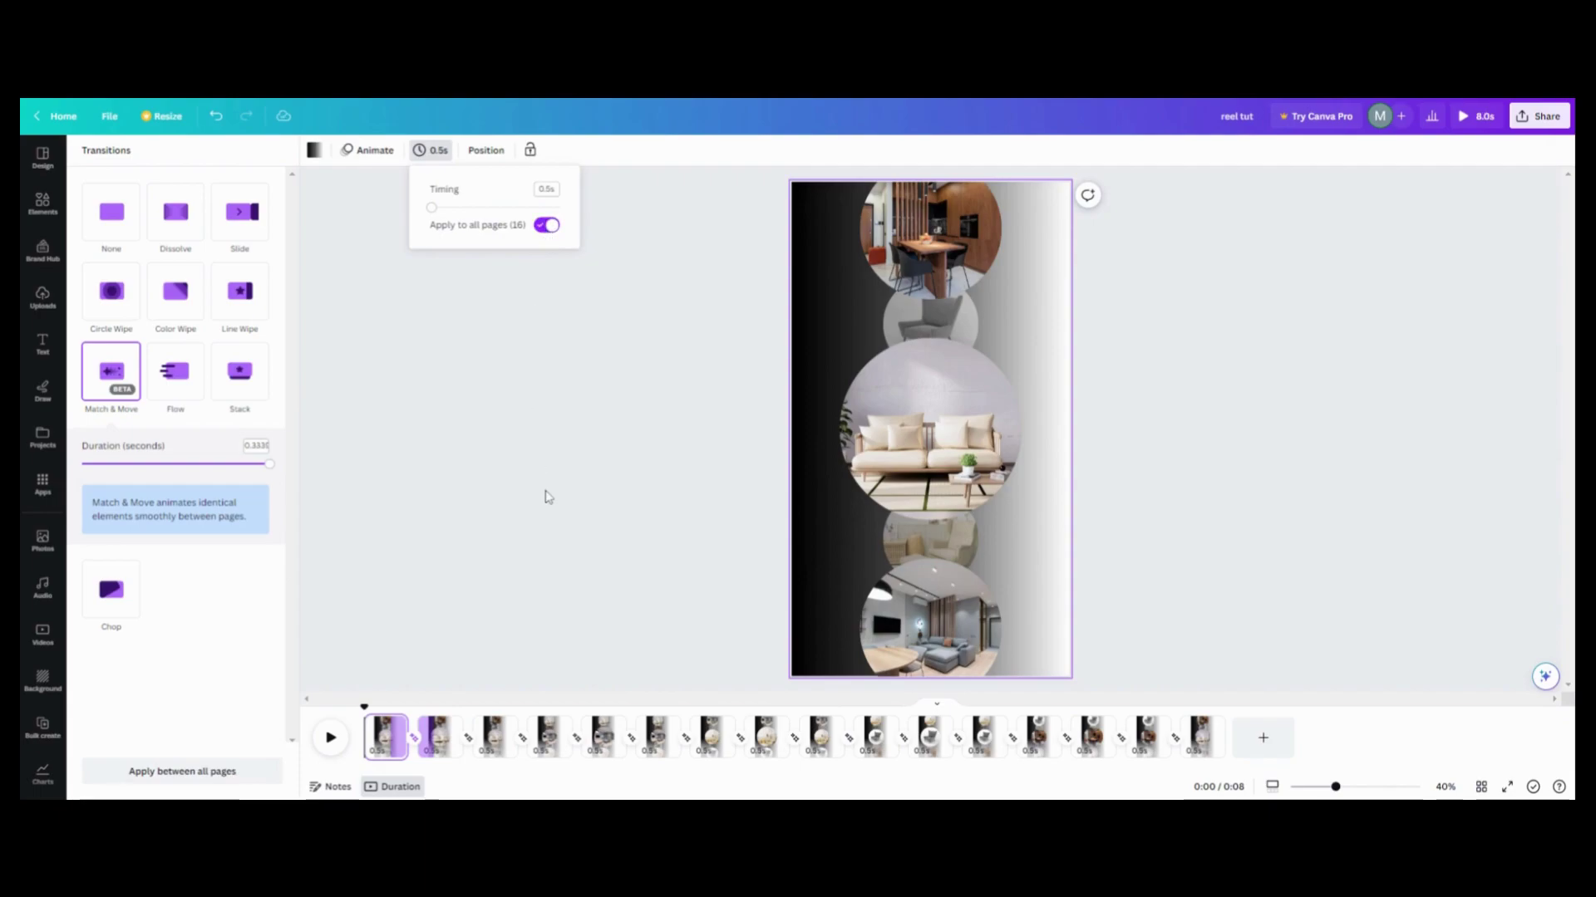
left_click(375, 611)
left_click(370, 680)
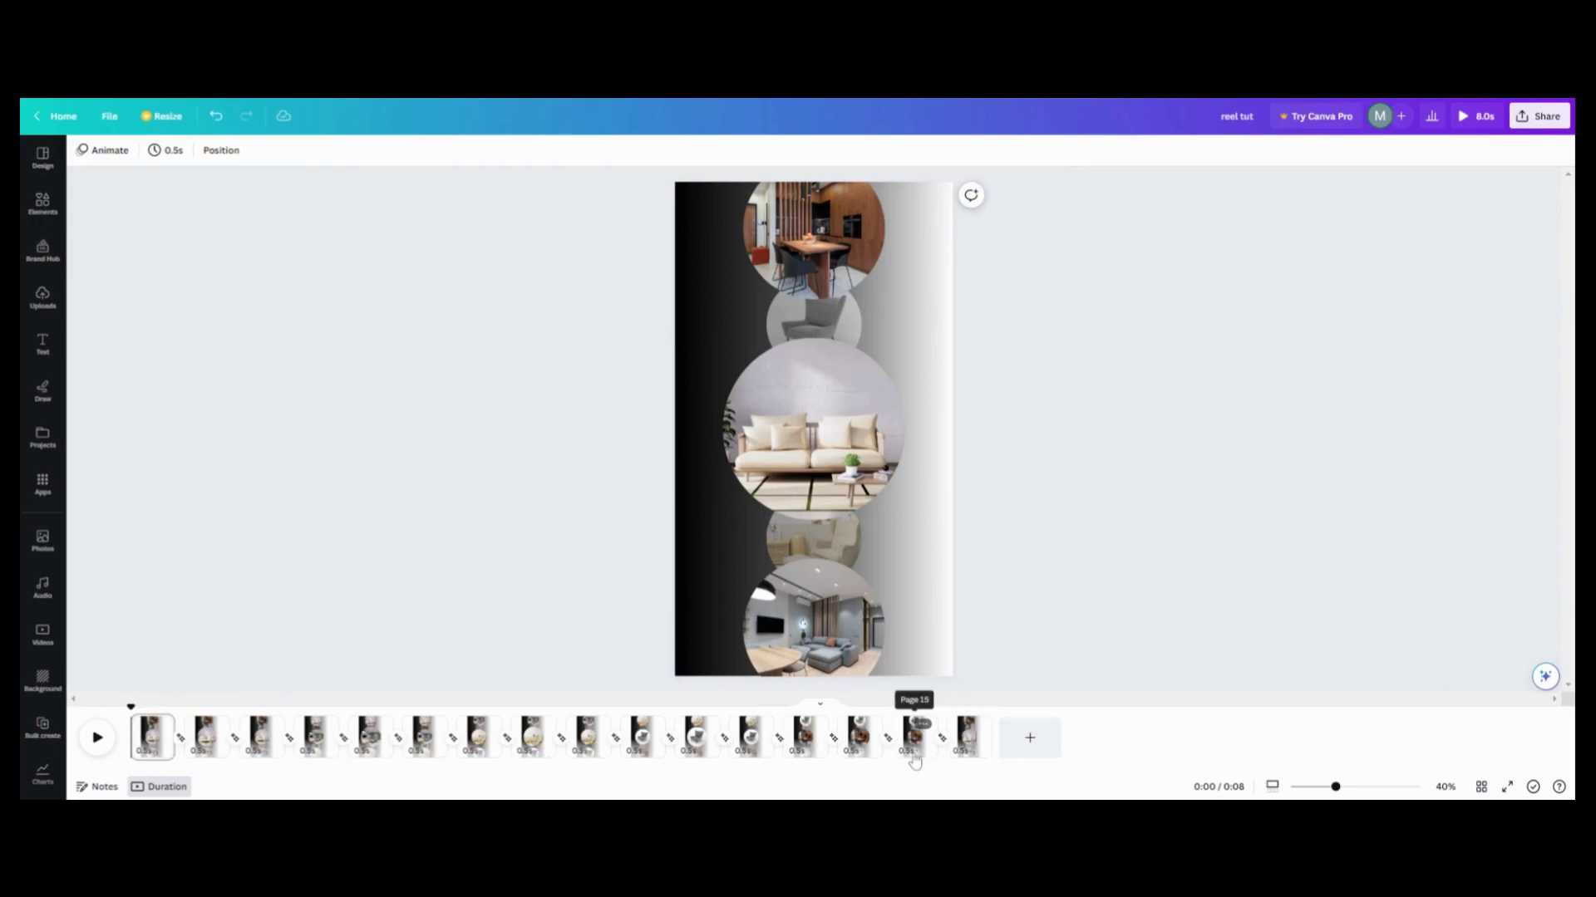
Check the last two pages against page 1 and open the timing setting of page 2
left_click(914, 748)
left_click(968, 743)
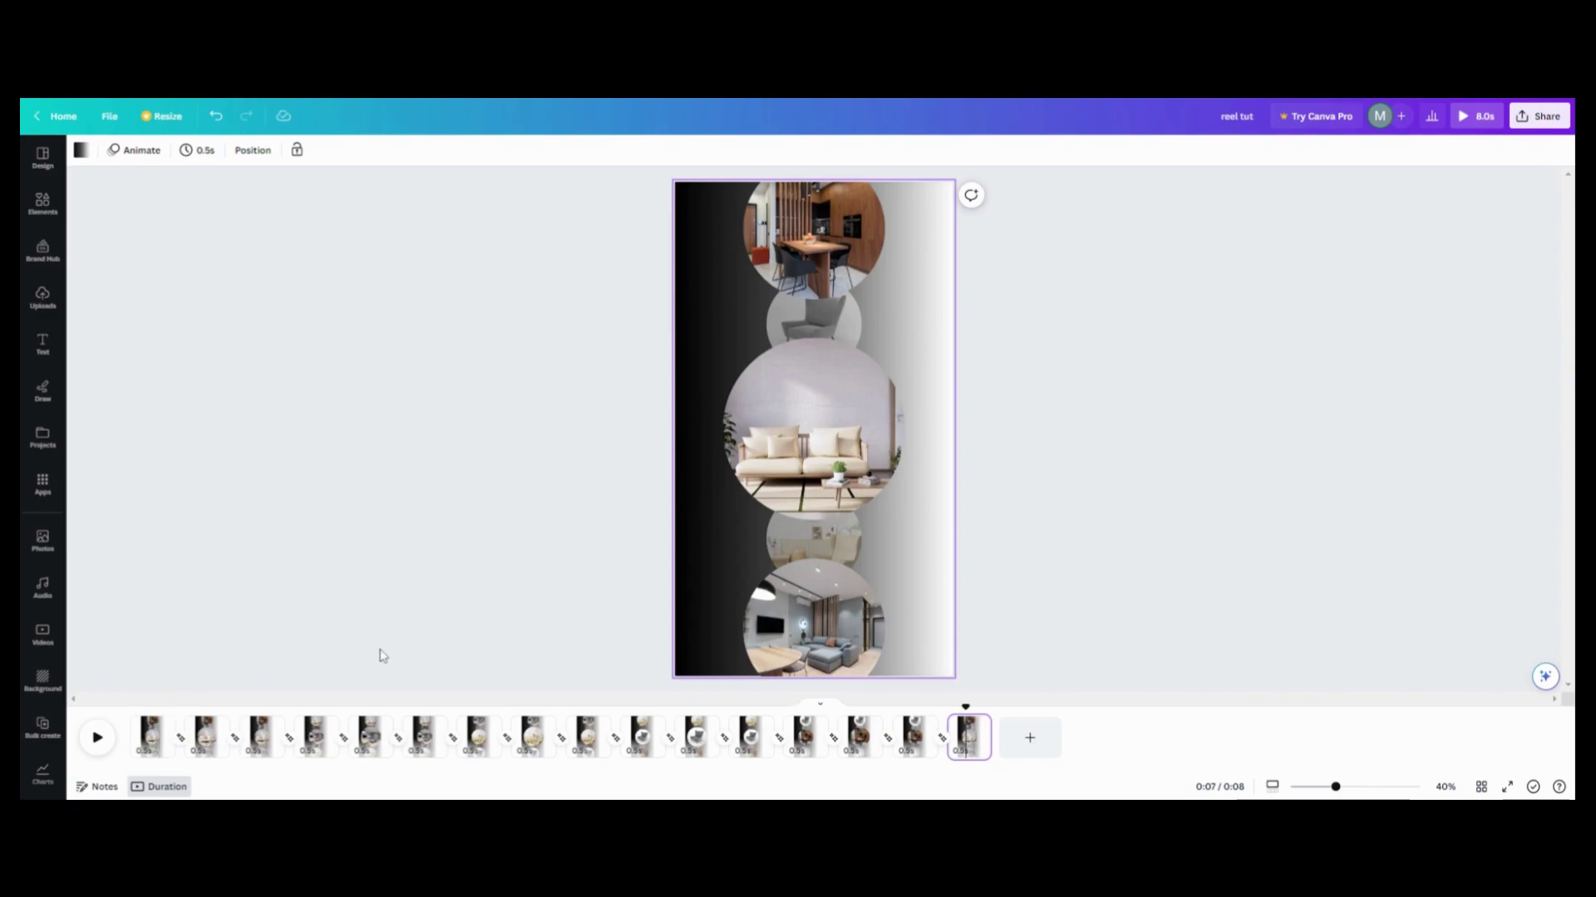
left_click(146, 740)
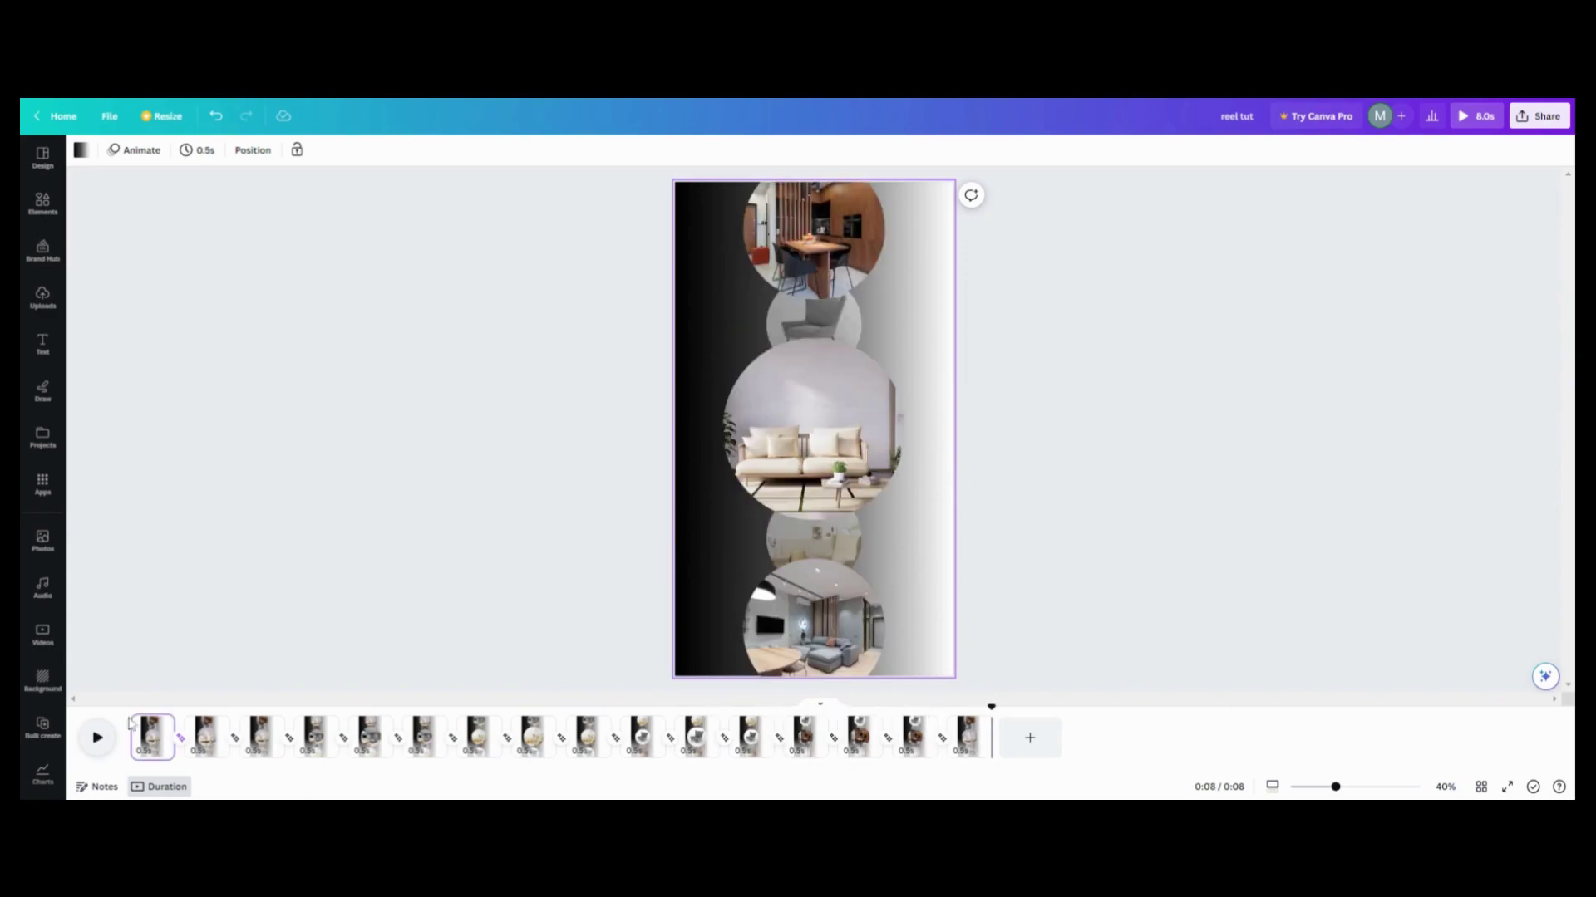
left_click(204, 753)
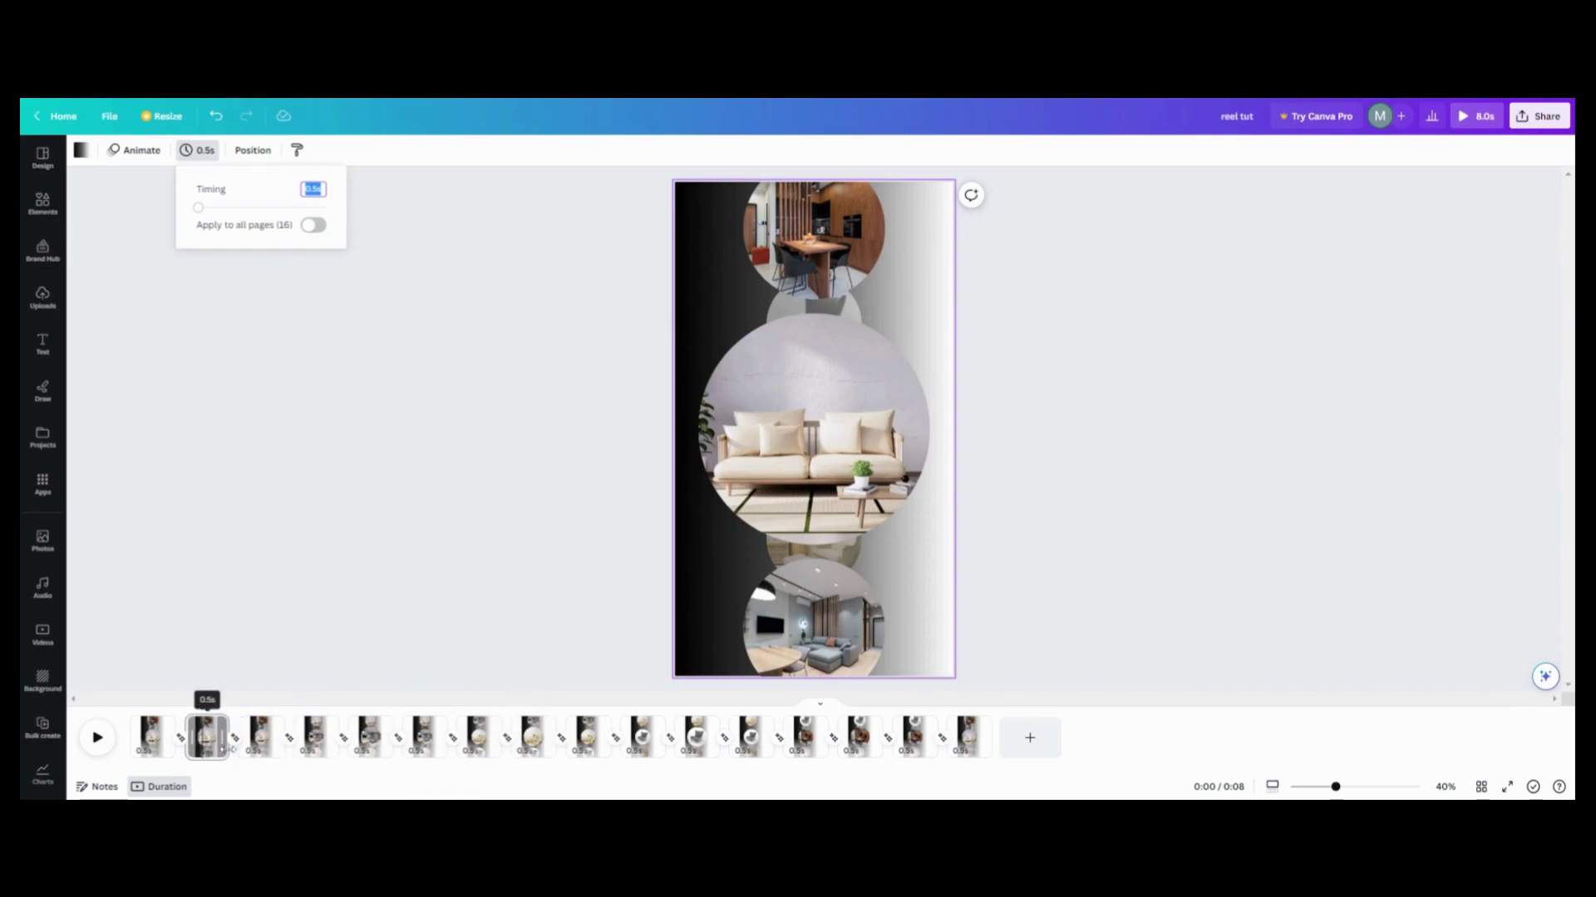
left_click(206, 748)
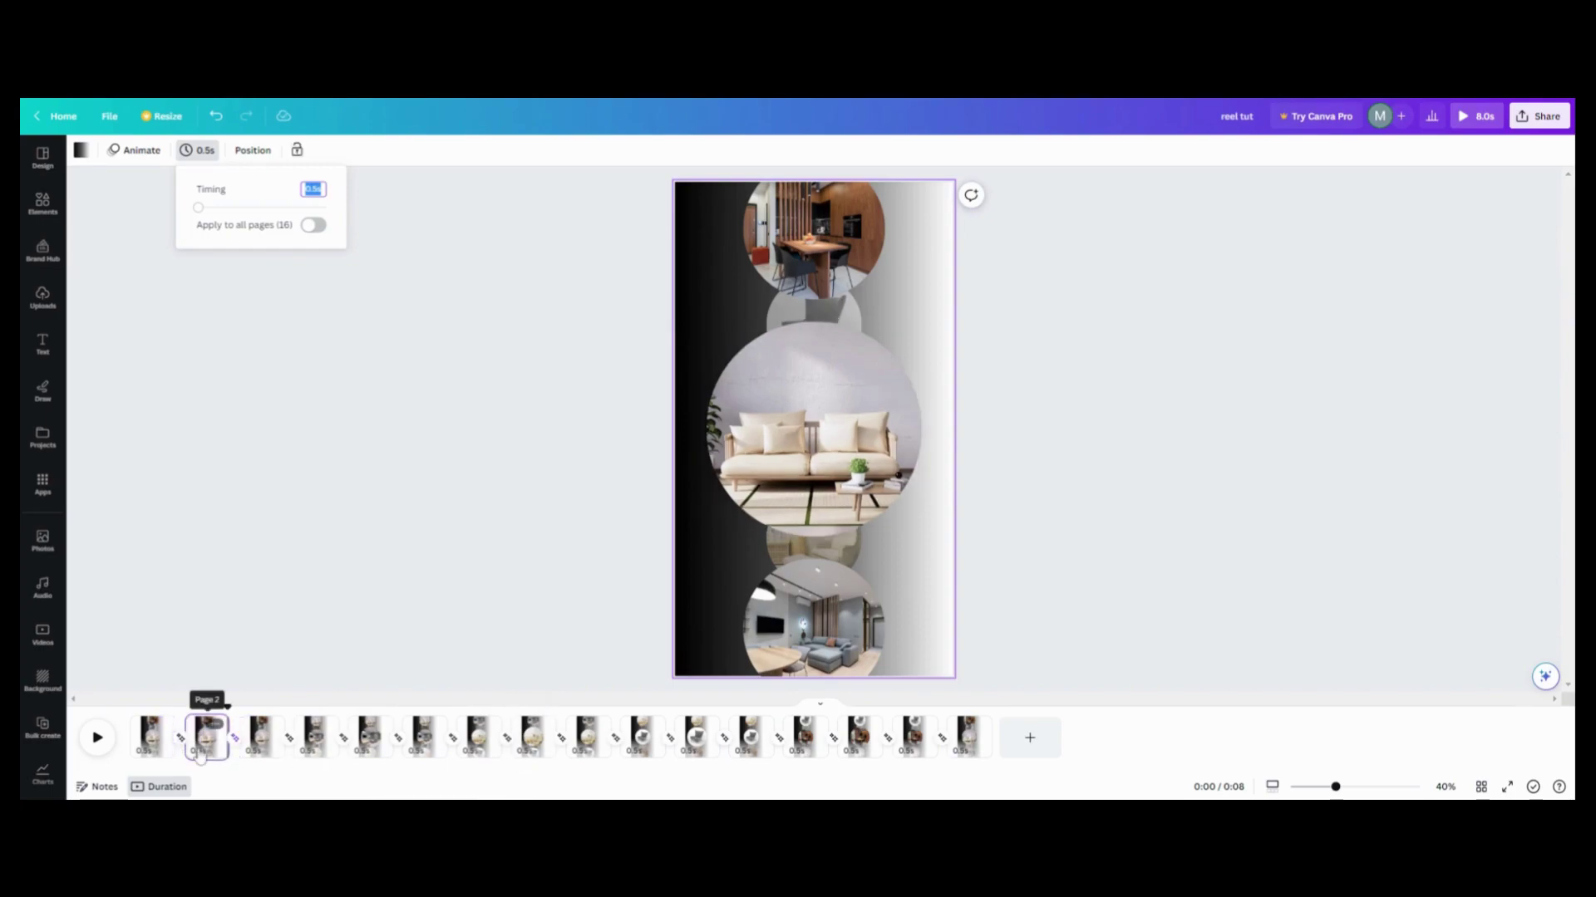
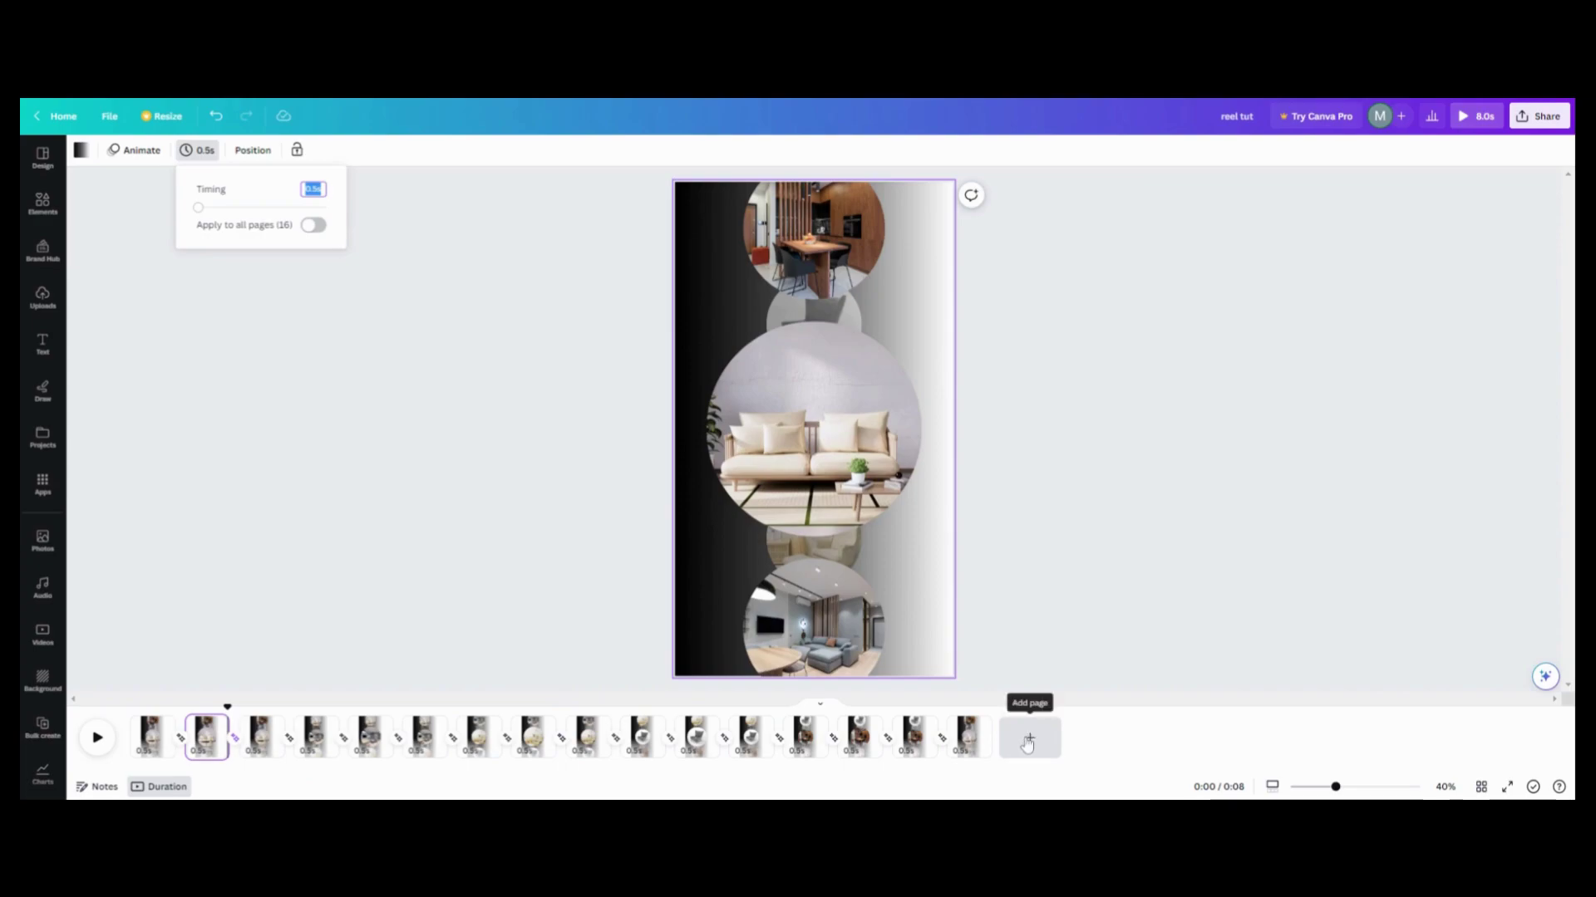
Duplicate page 16 and shorten the original page's timing to 0.2 seconds
left_click(969, 752)
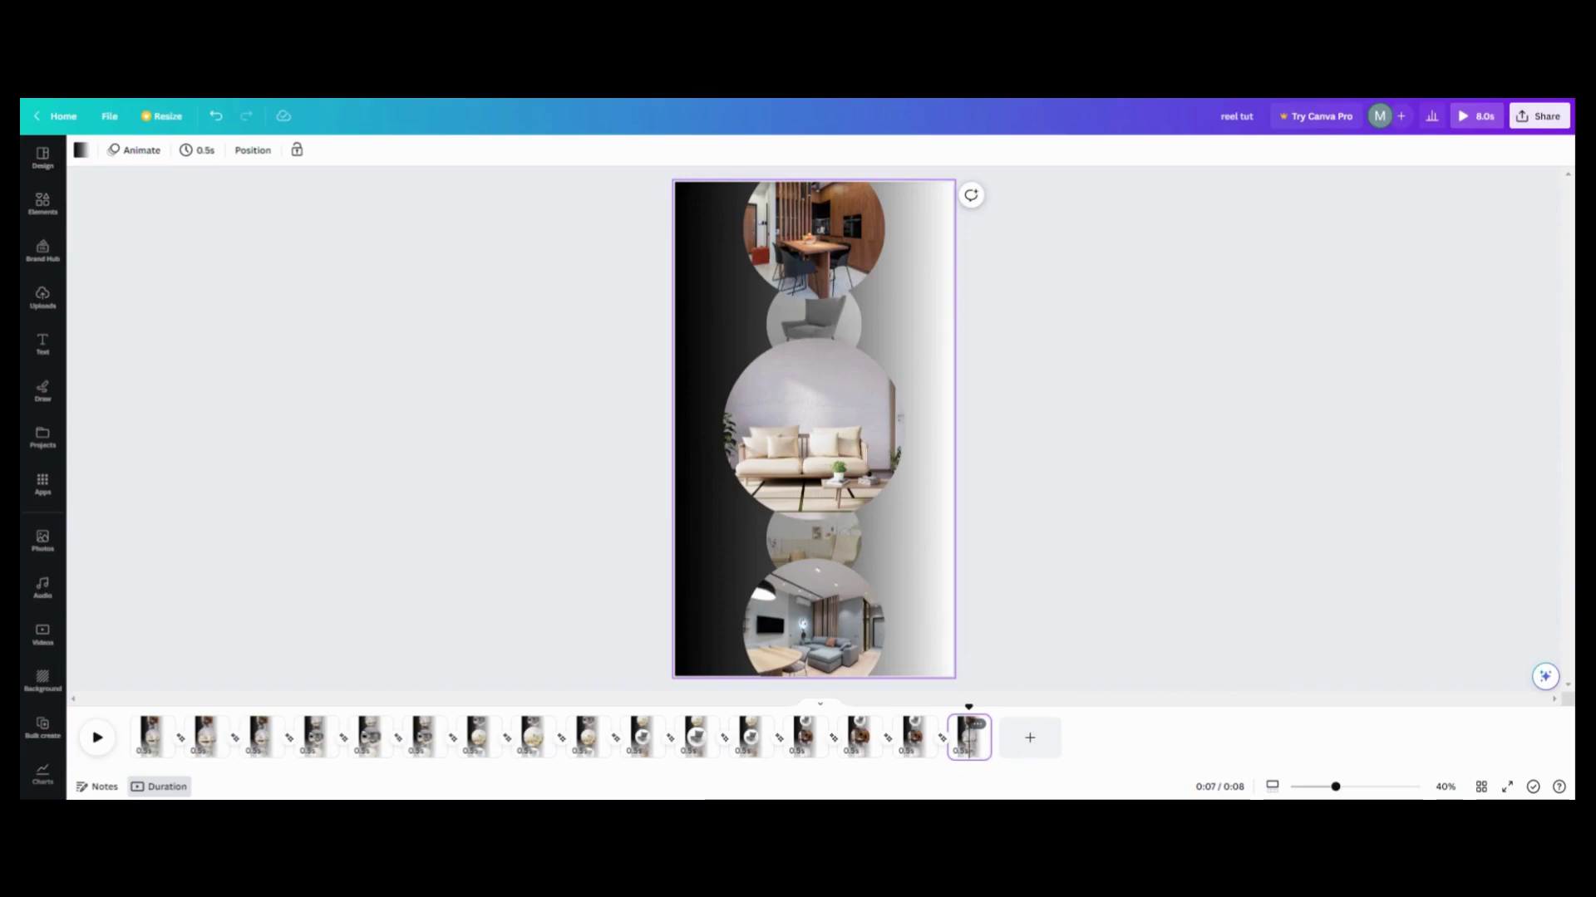
left_click(976, 726)
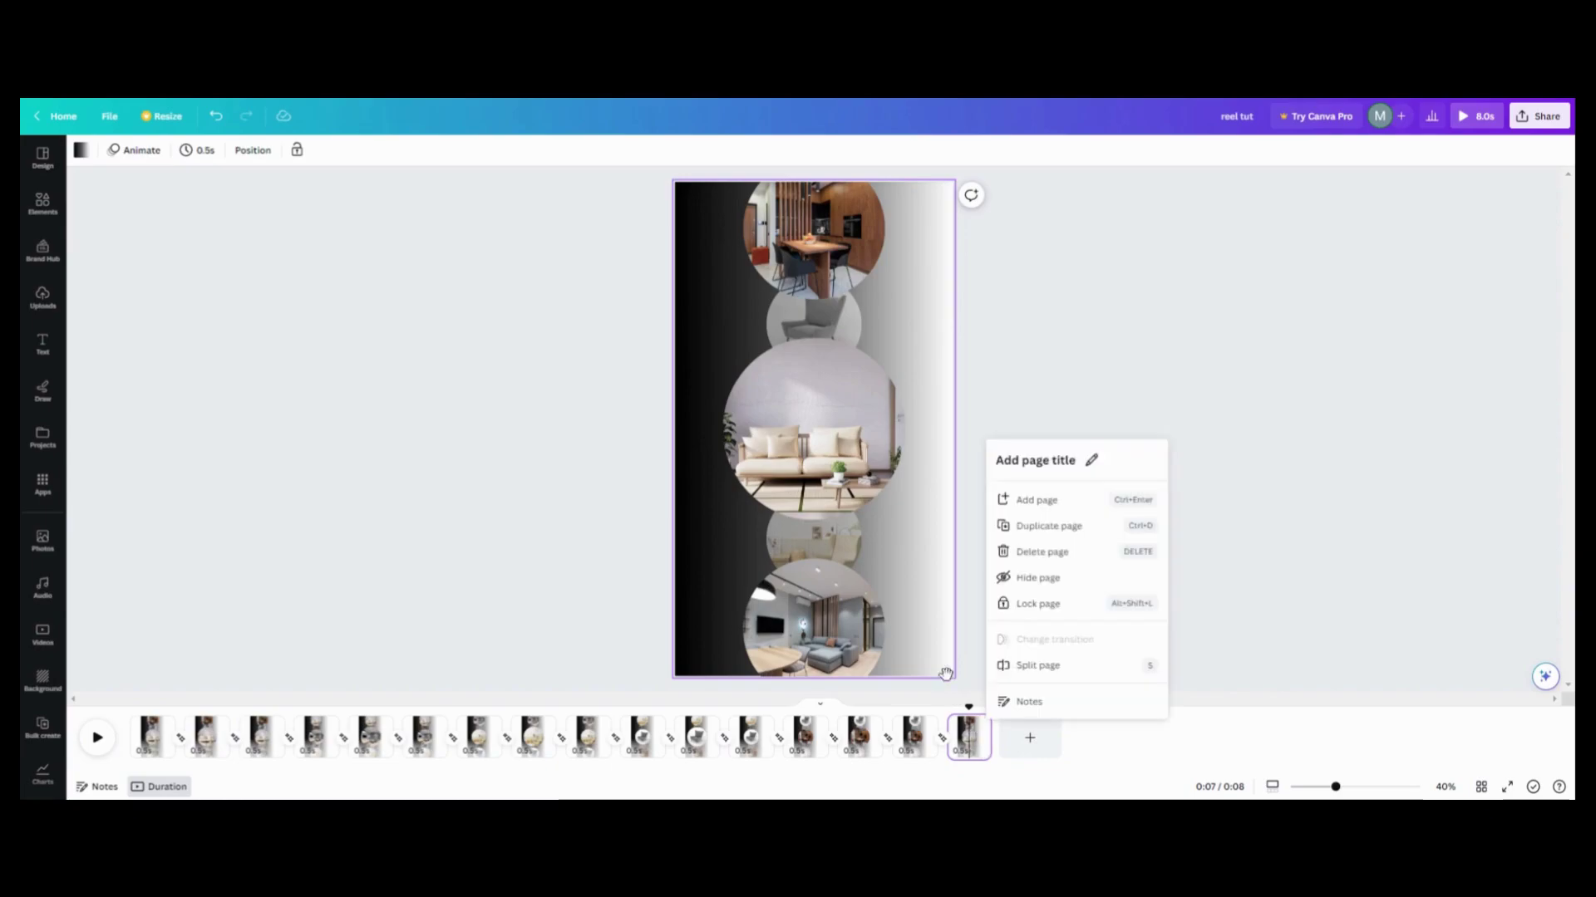
left_click(1020, 529)
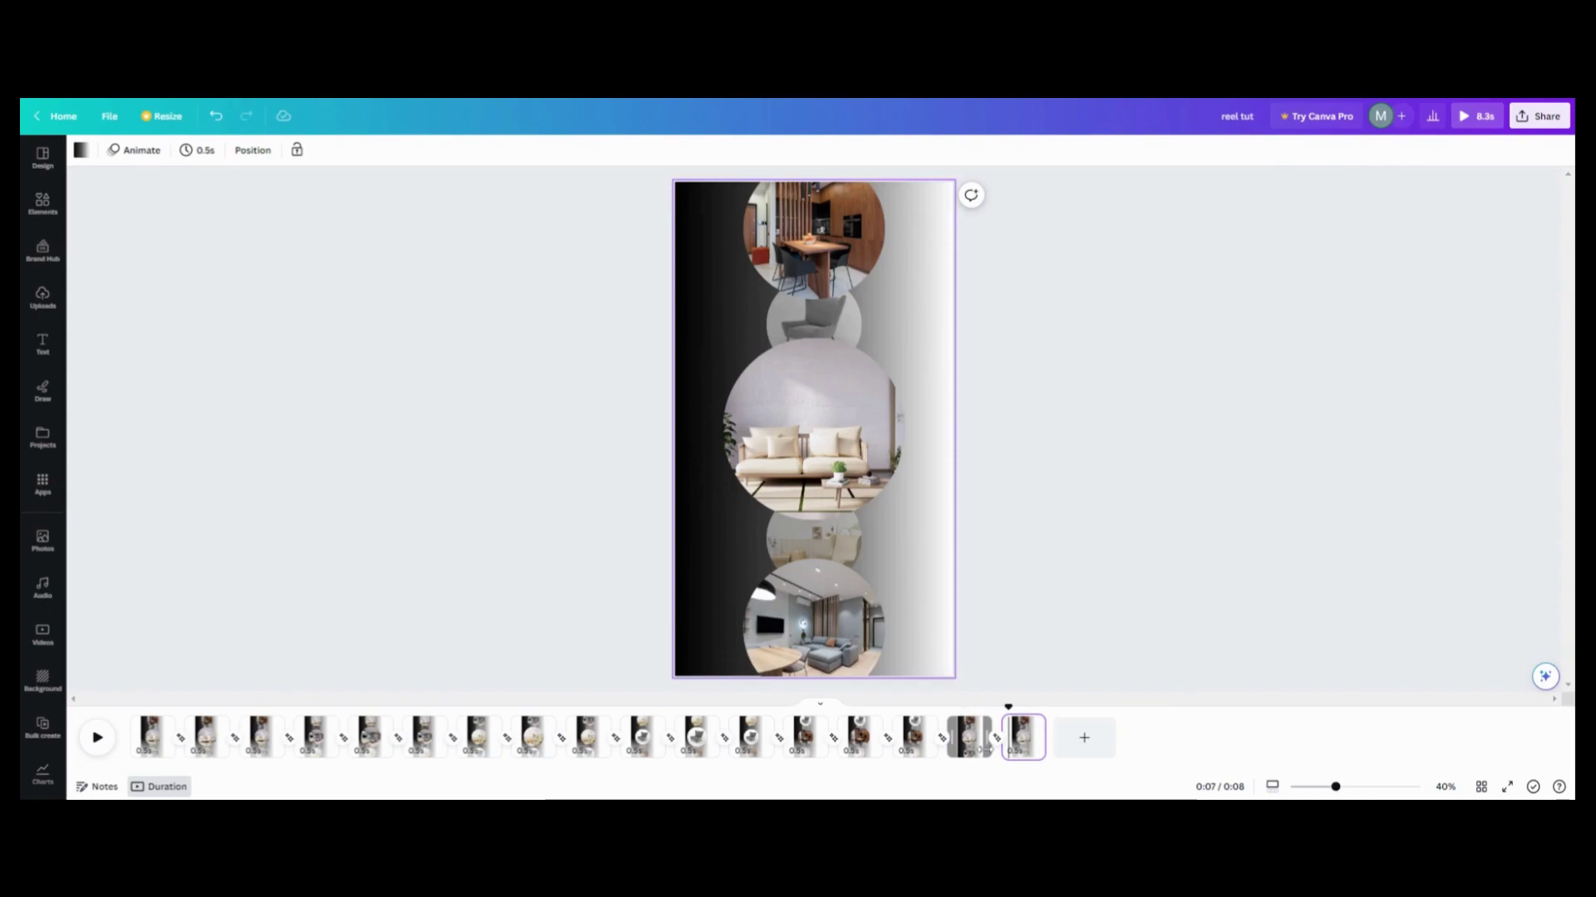
left_click(966, 737)
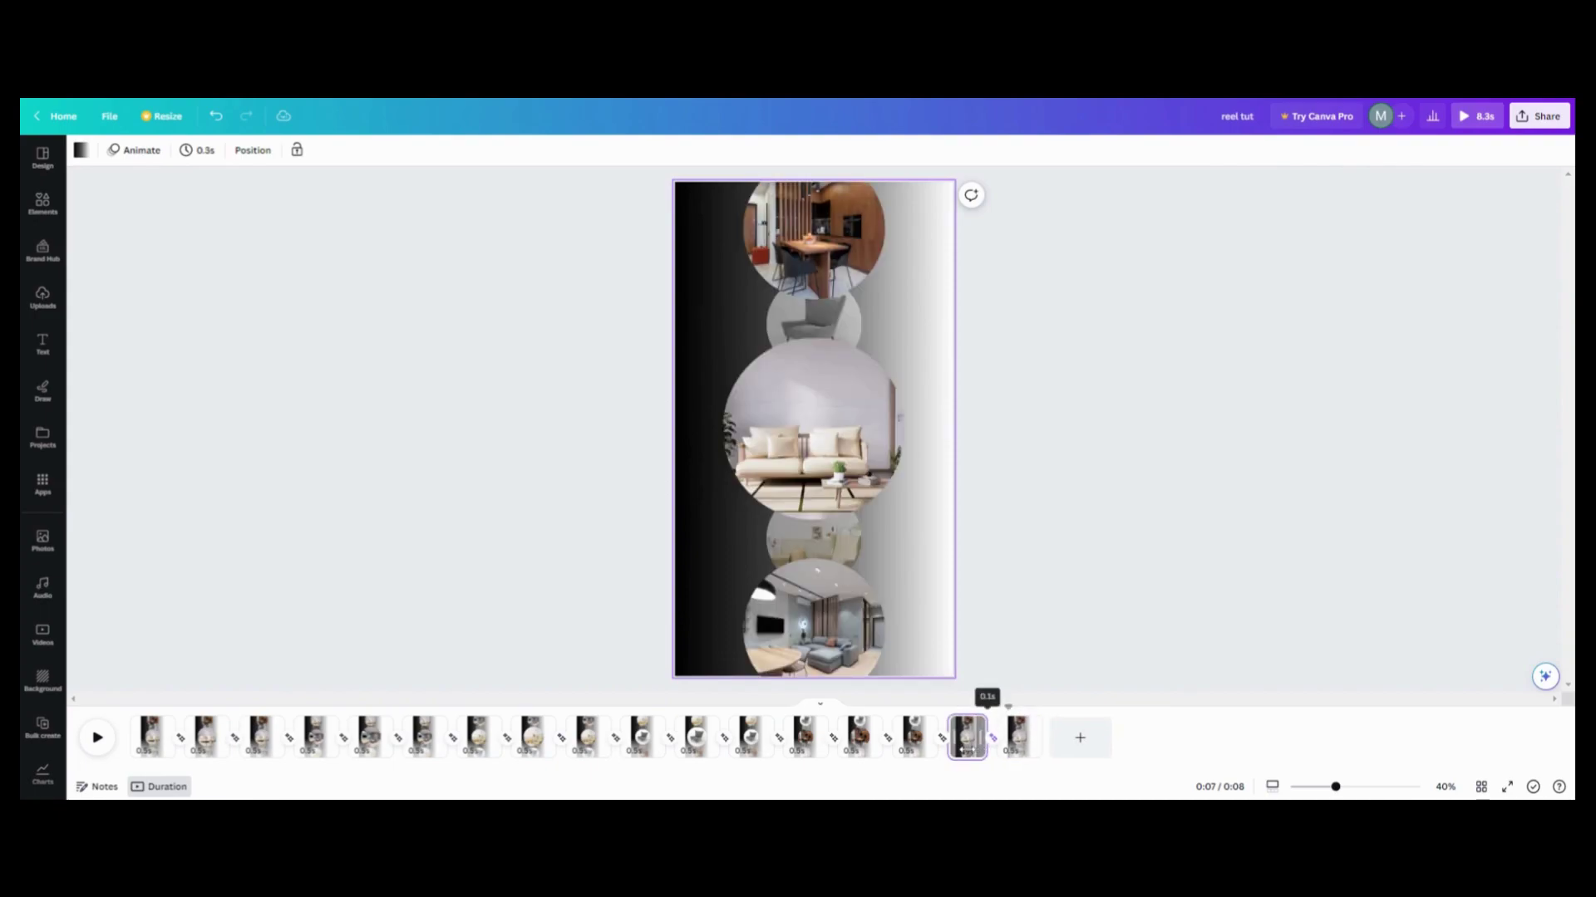
left_click_drag(962, 749, 967, 749)
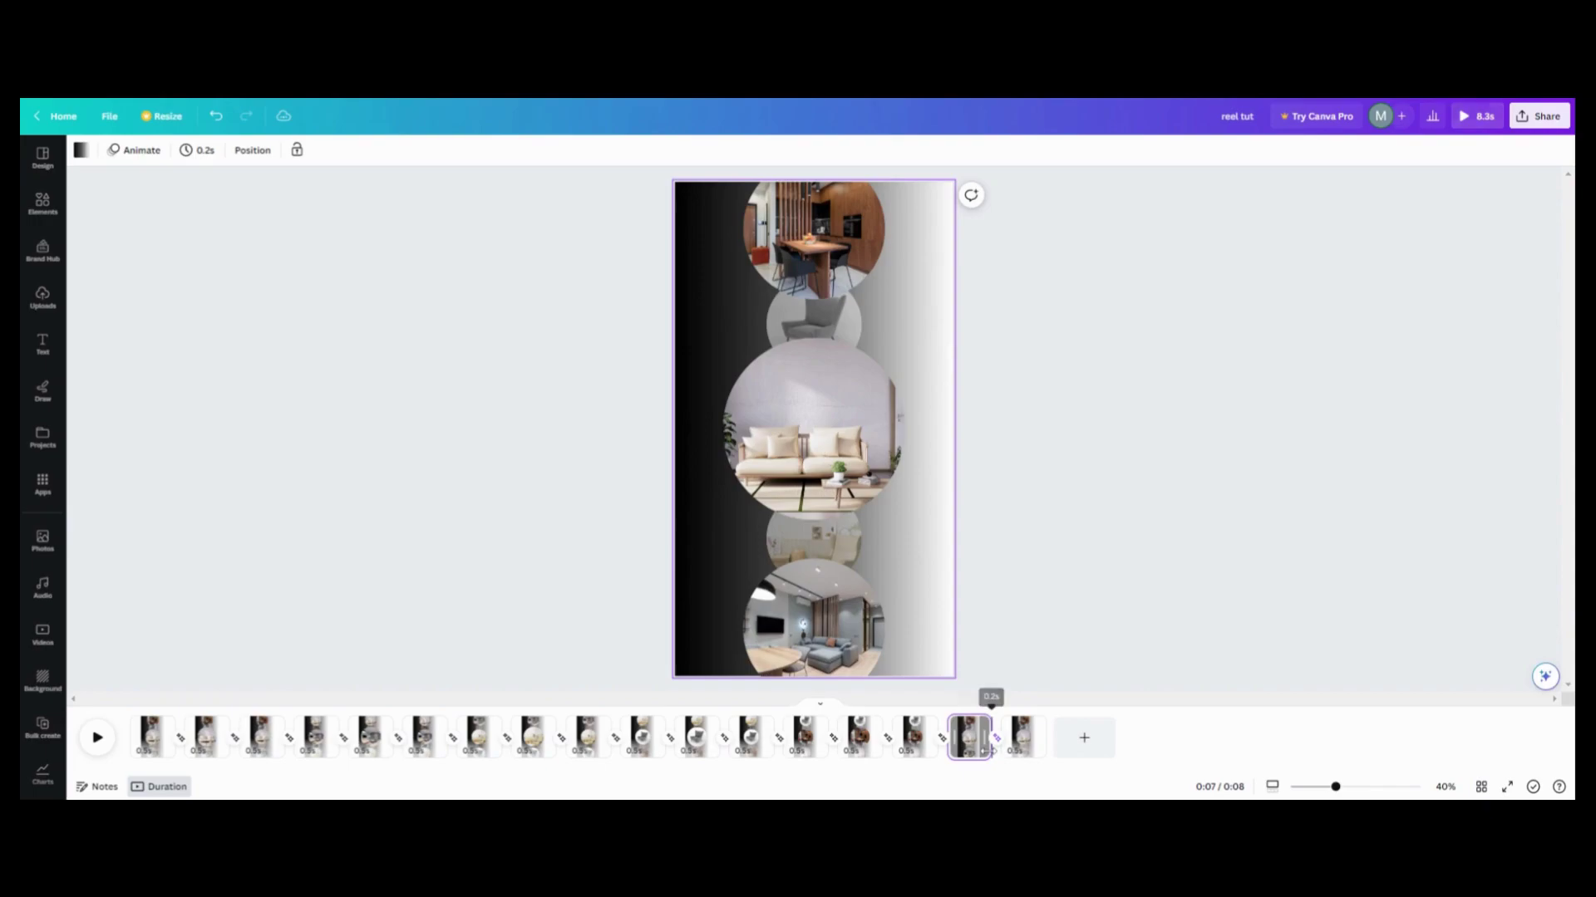
left_click(1031, 740)
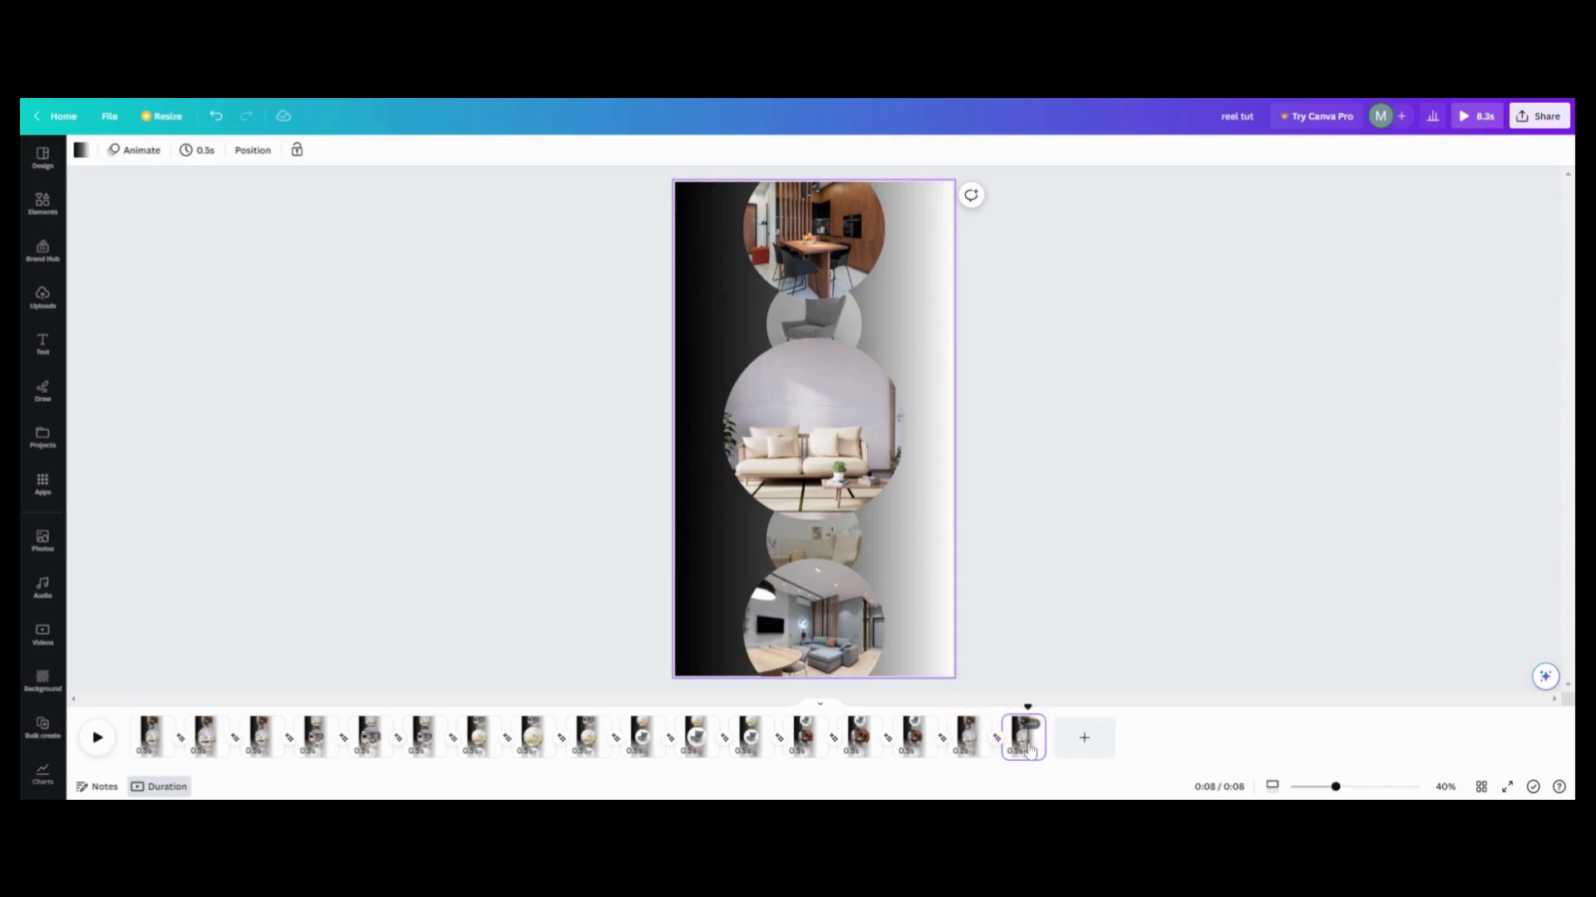
Try to give the central sofa circle on page 17 a custom animation path running out past the page's right edge
left_click(802, 440)
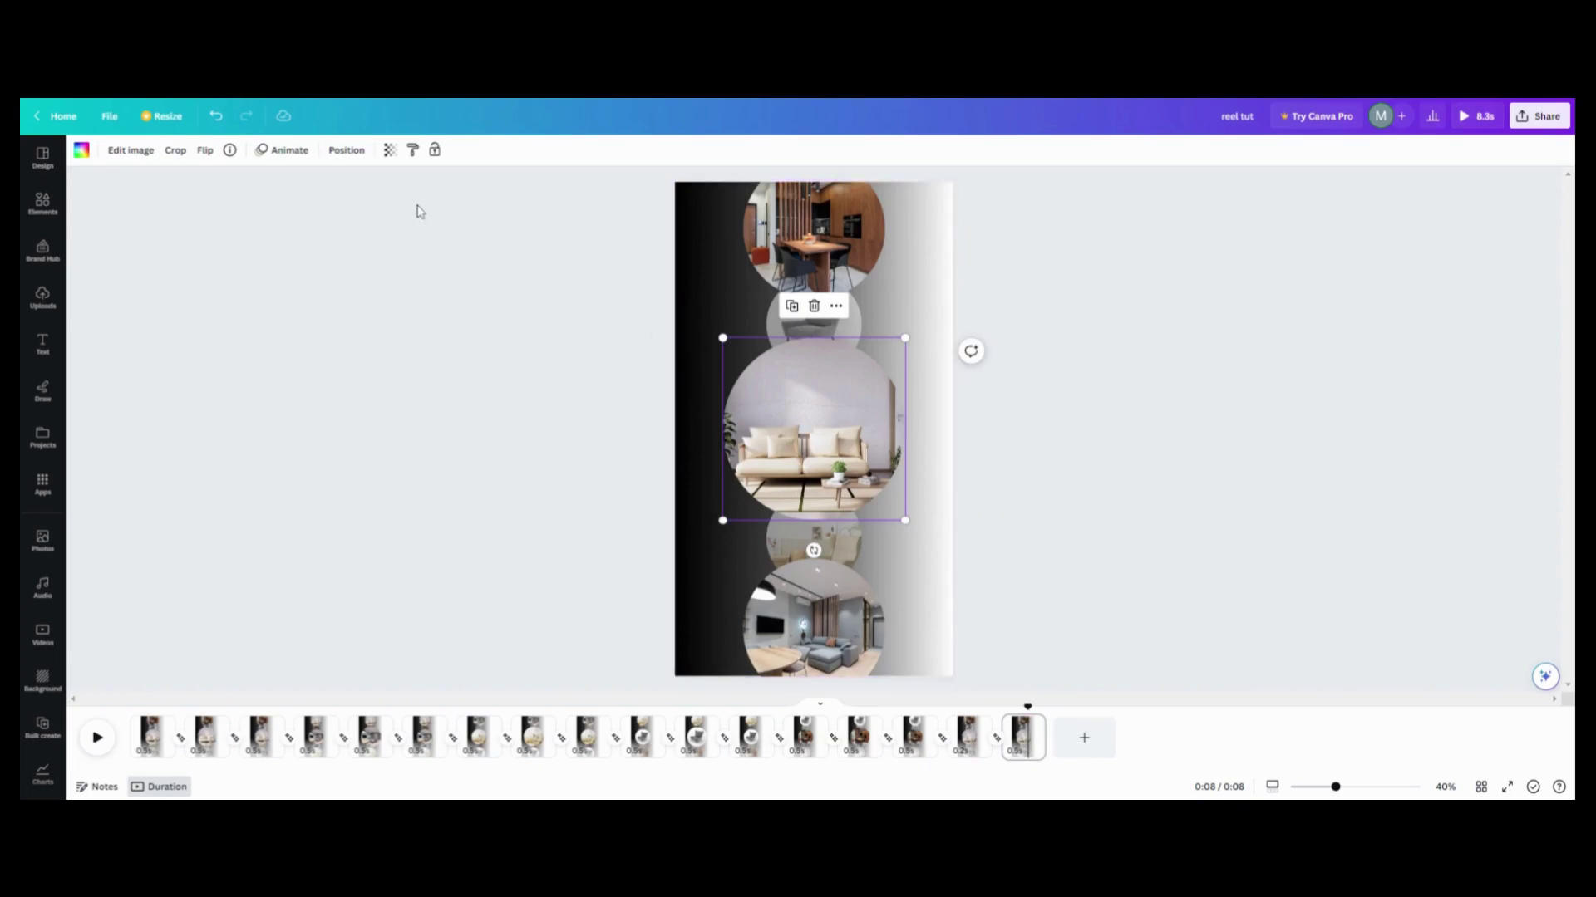
left_click(289, 150)
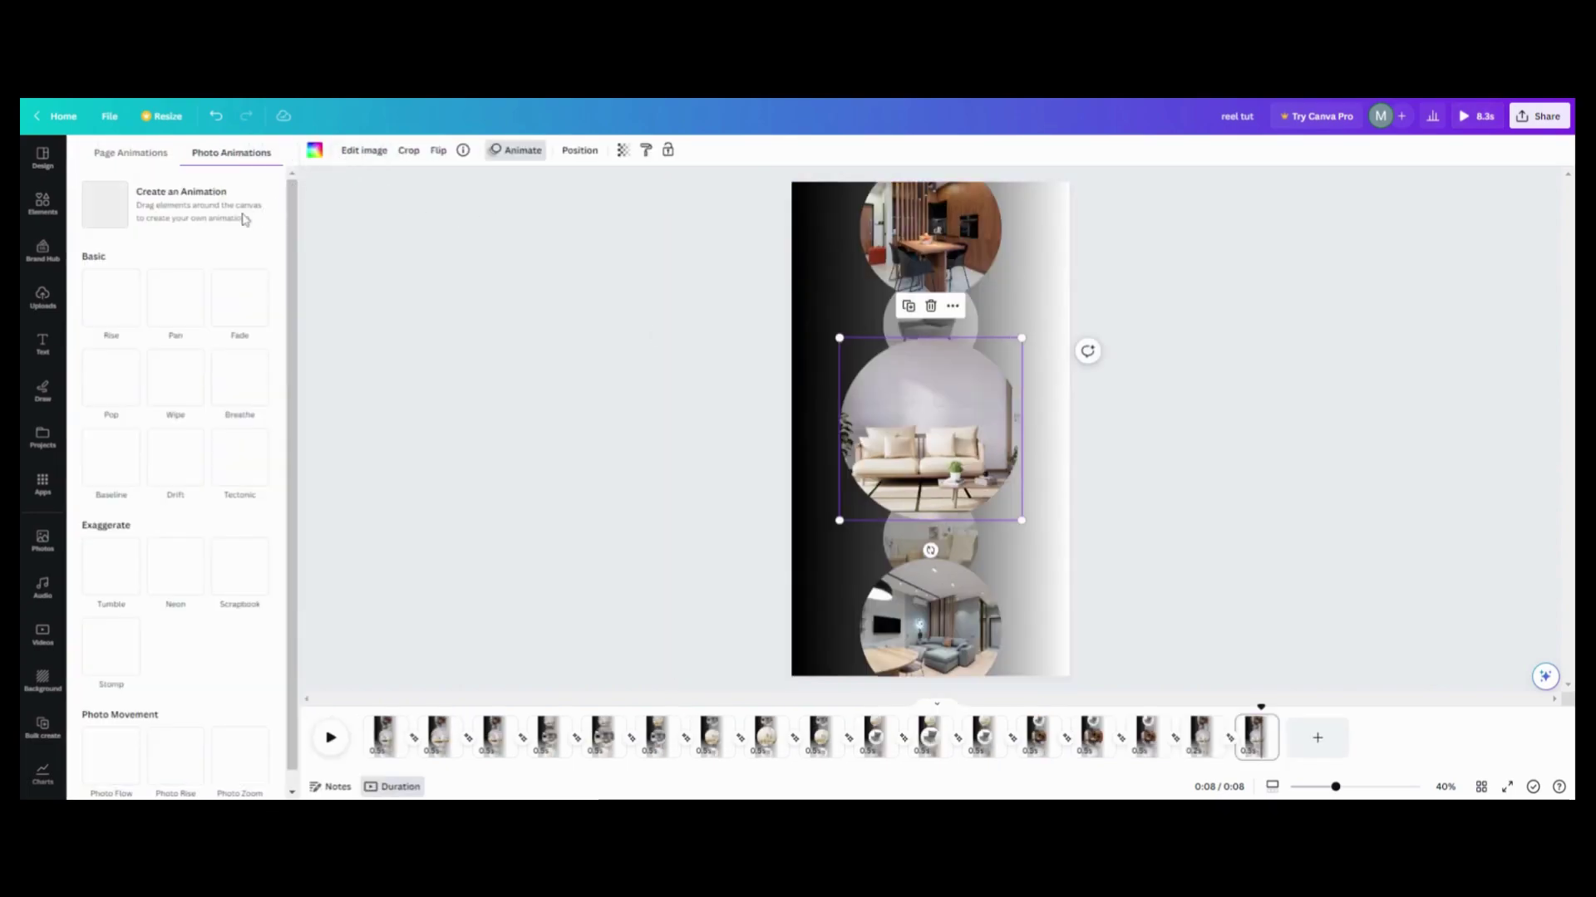
left_click(172, 223)
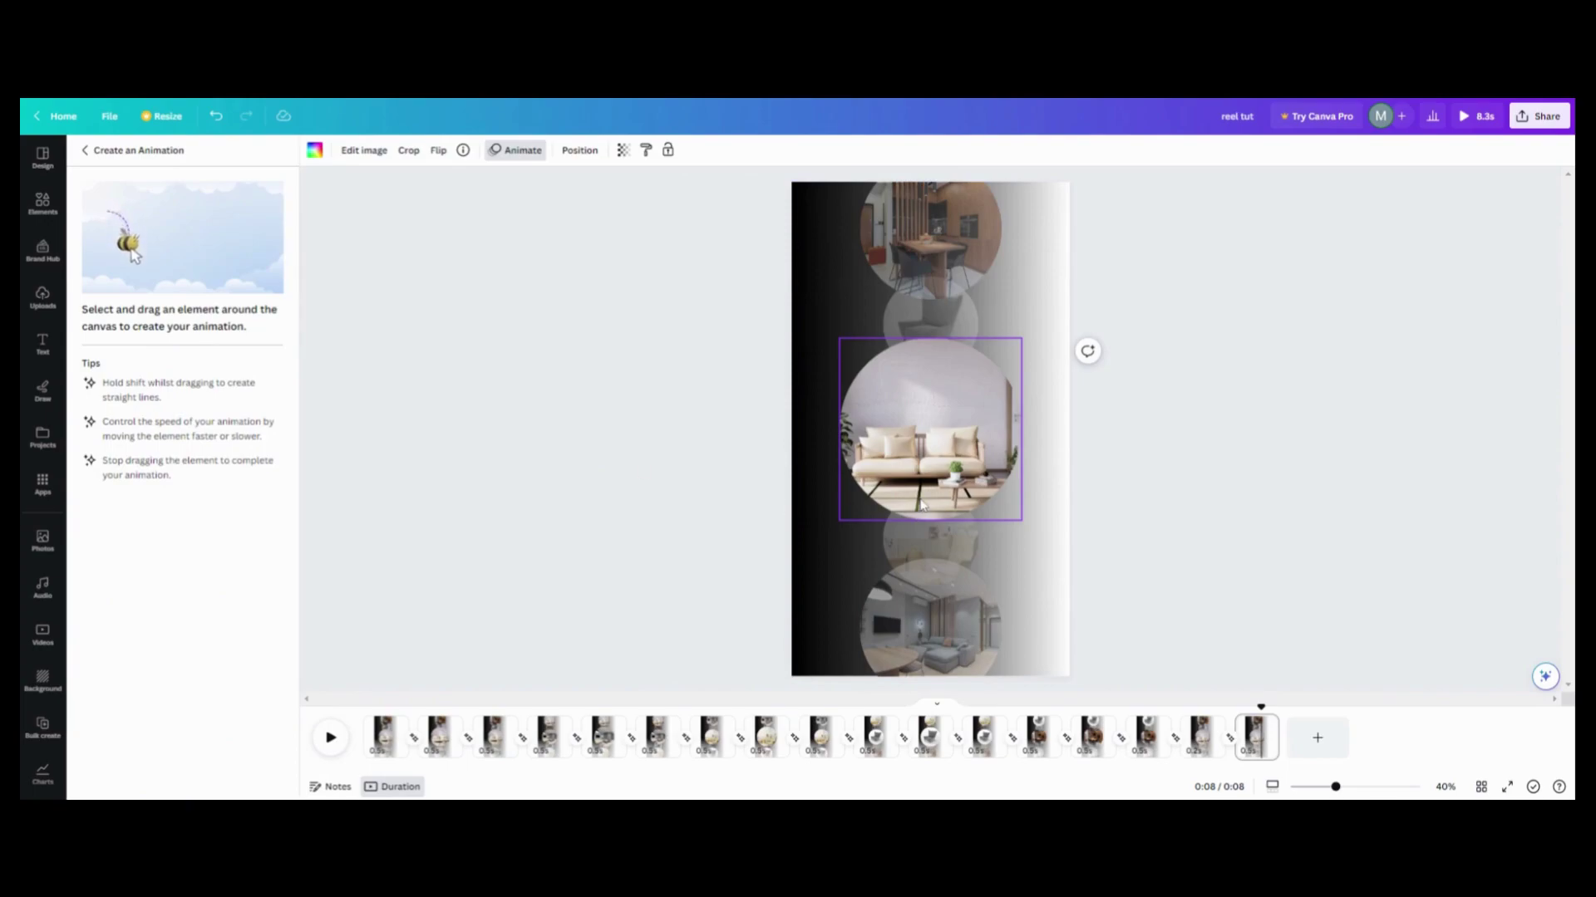
mouse_move(924, 432)
left_mouse_down()
mouse_move(1032, 442)
mouse_move(1161, 426)
left_mouse_up()
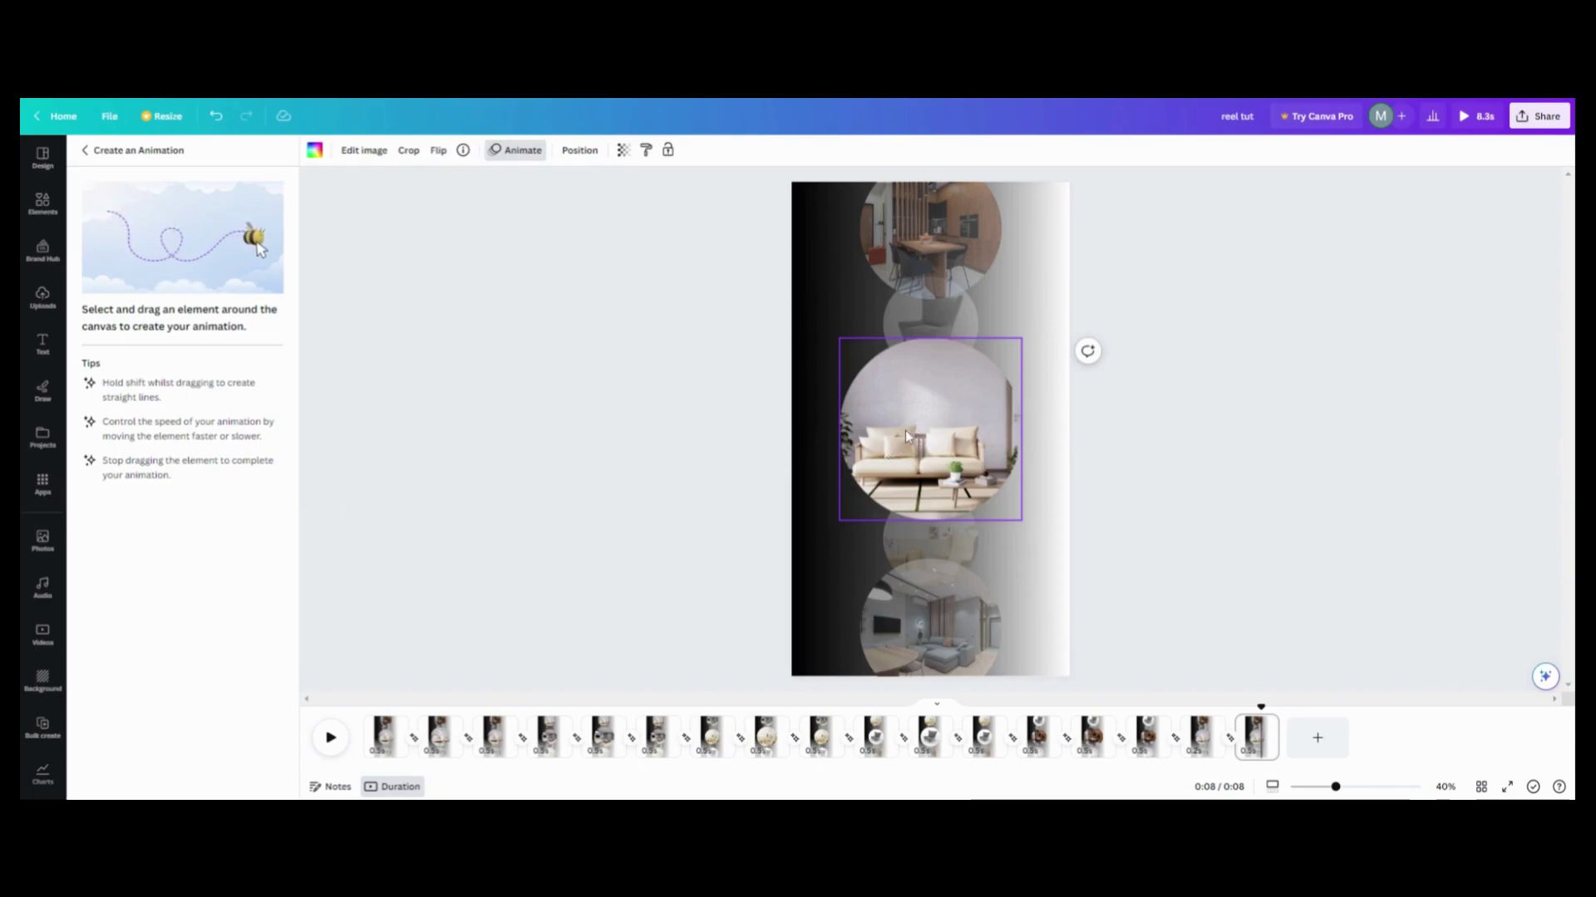
left_click_drag(906, 433, 1039, 418)
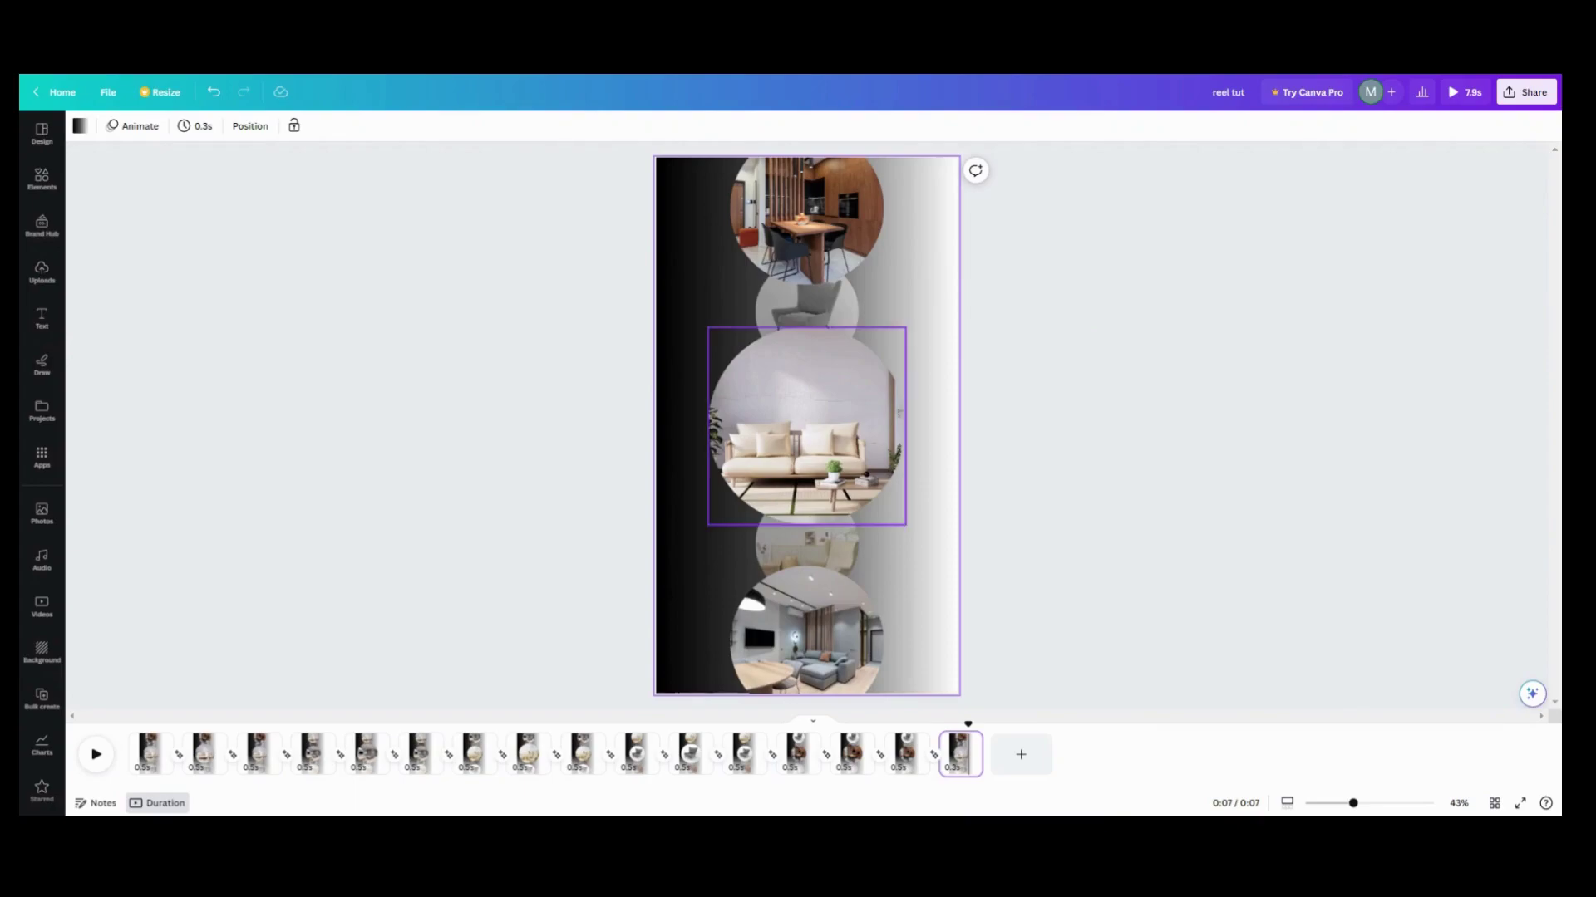
On page 16, create a custom animation moving the central sofa circle straight right off the page, with the Steady movement style
left_click(785, 449)
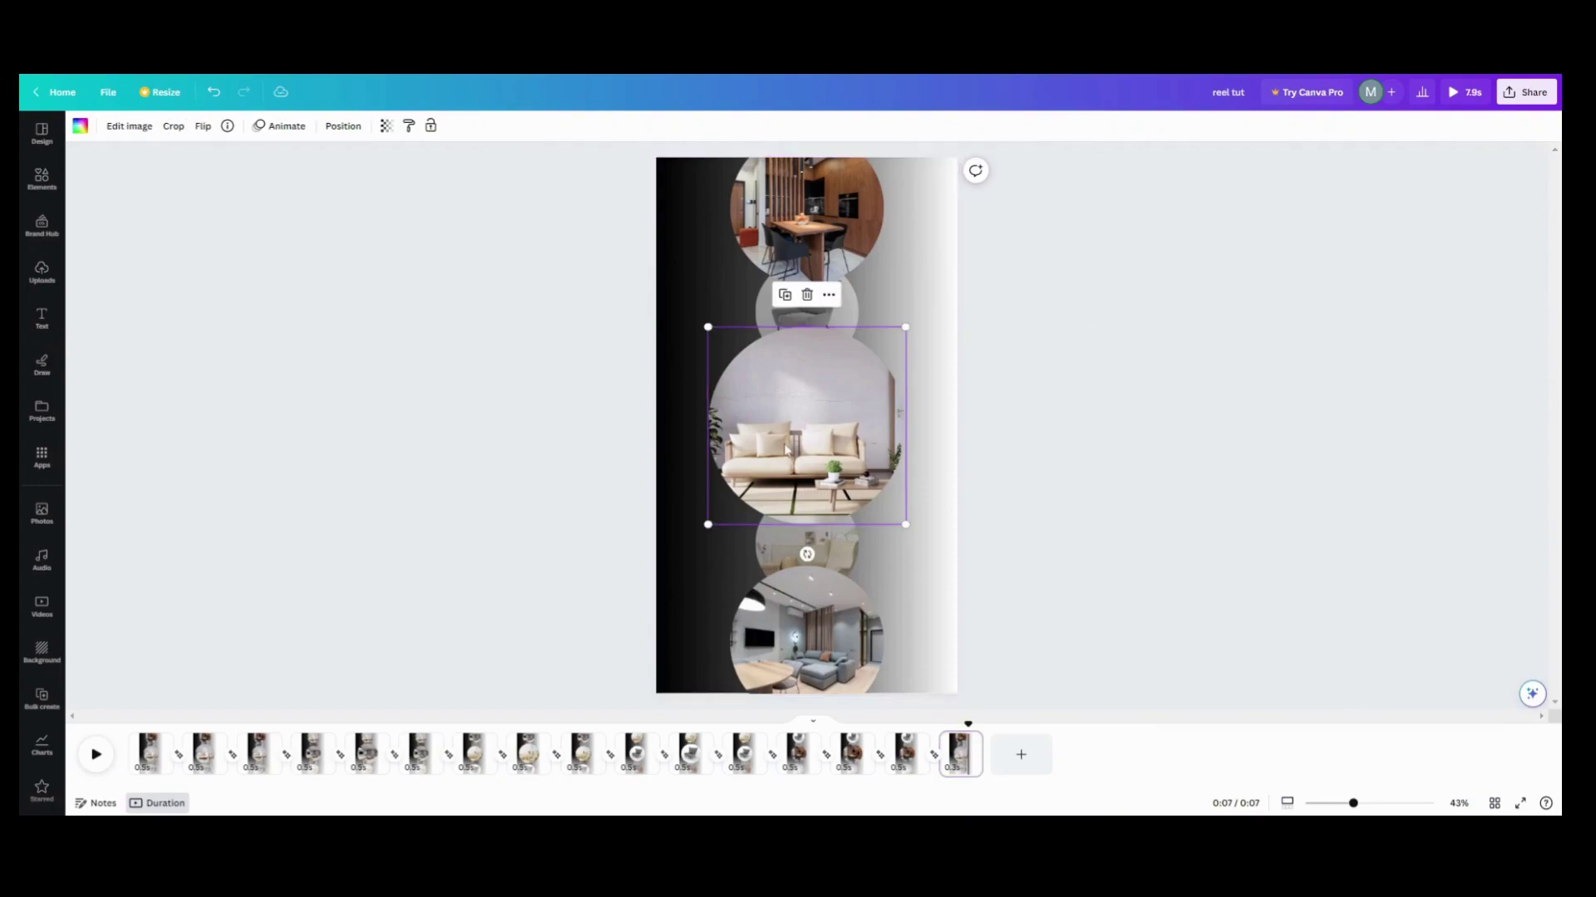
left_click(280, 125)
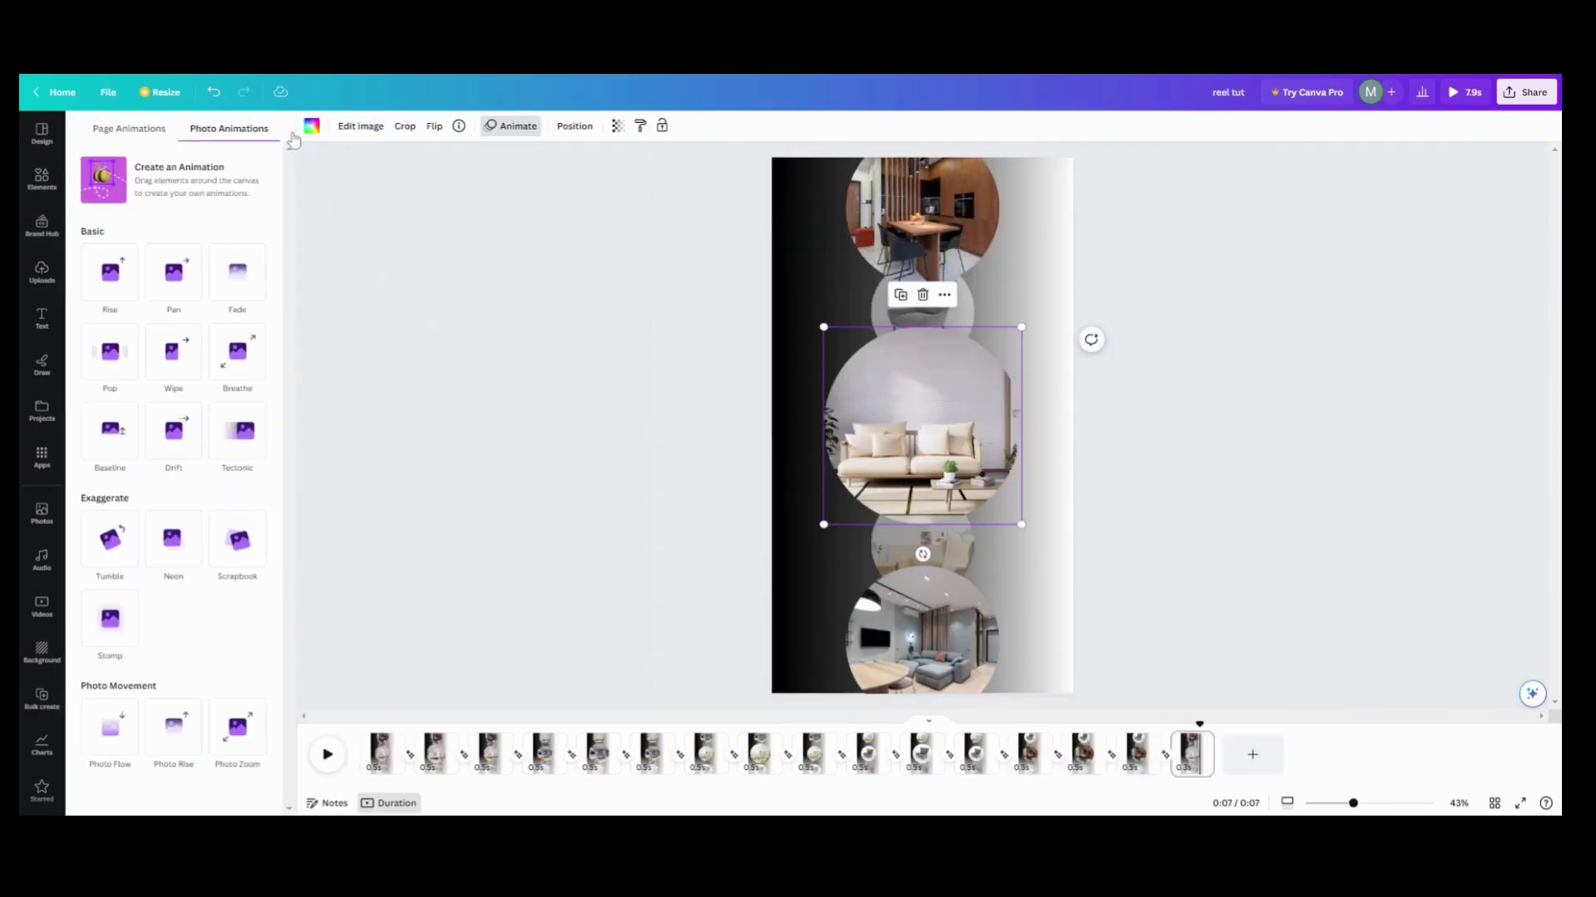
left_click(265, 172)
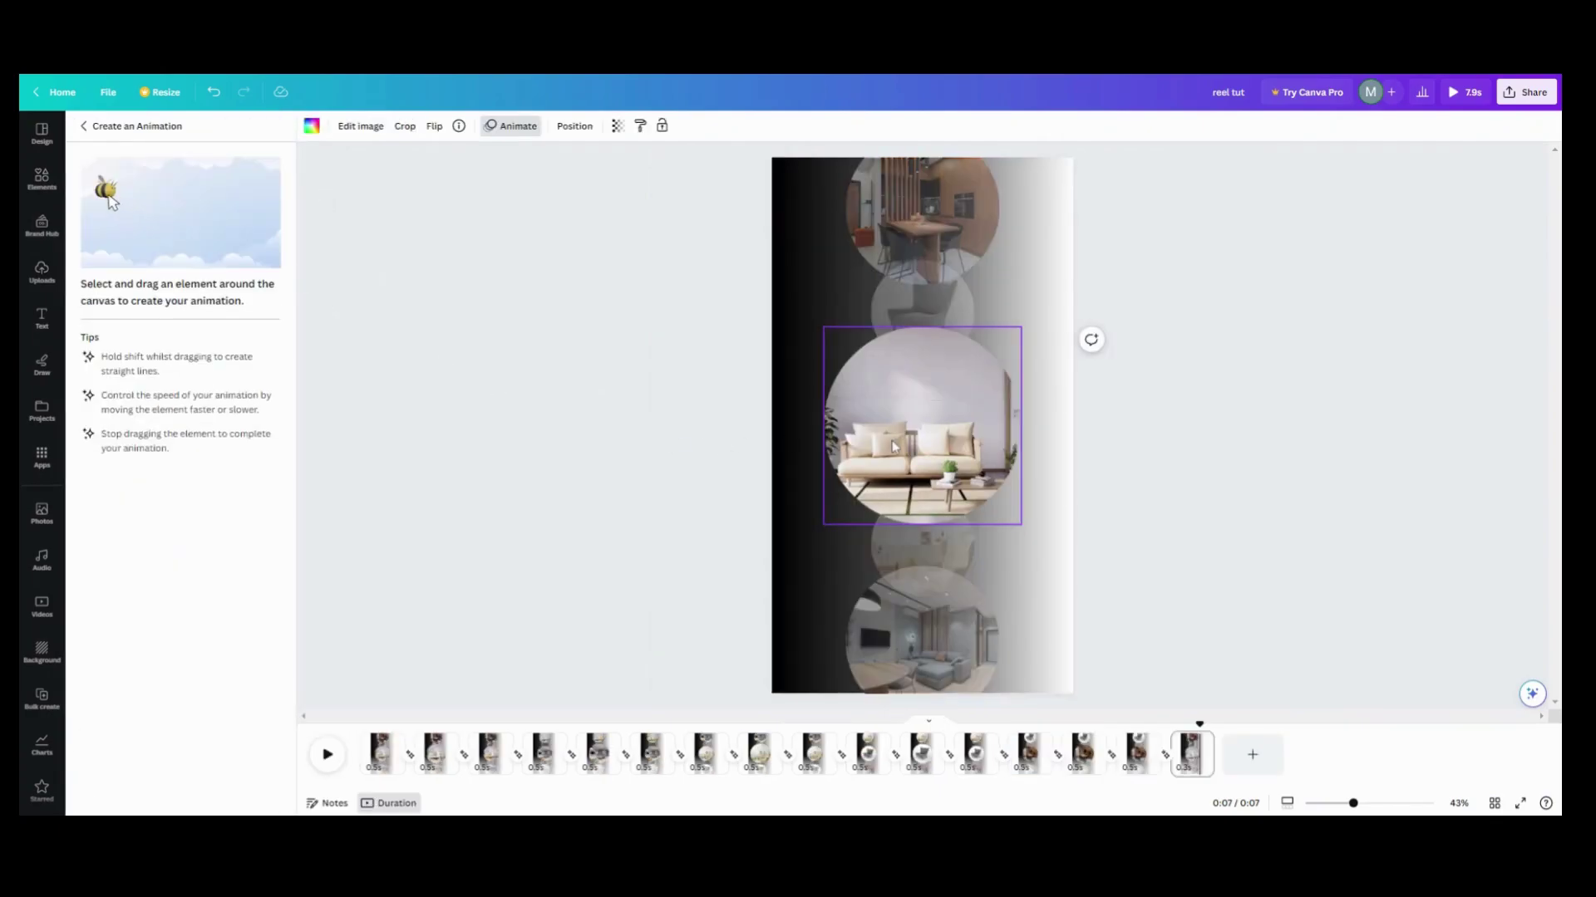
mouse_move(891, 440)
left_mouse_down()
mouse_move(1139, 452)
mouse_move(1125, 452)
left_mouse_up()
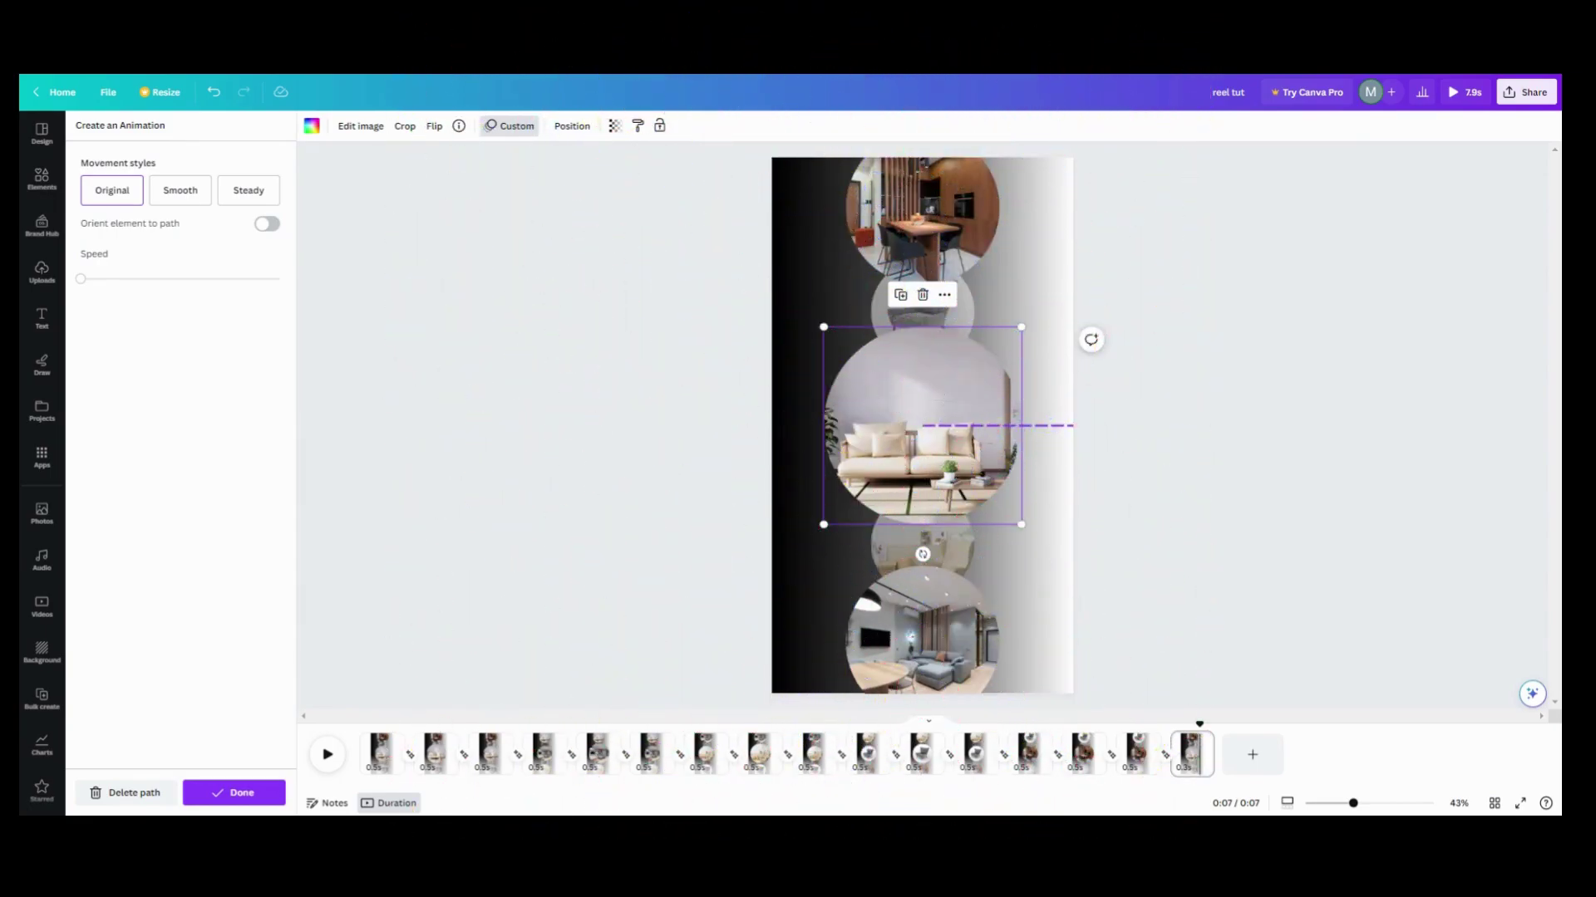
left_click(248, 190)
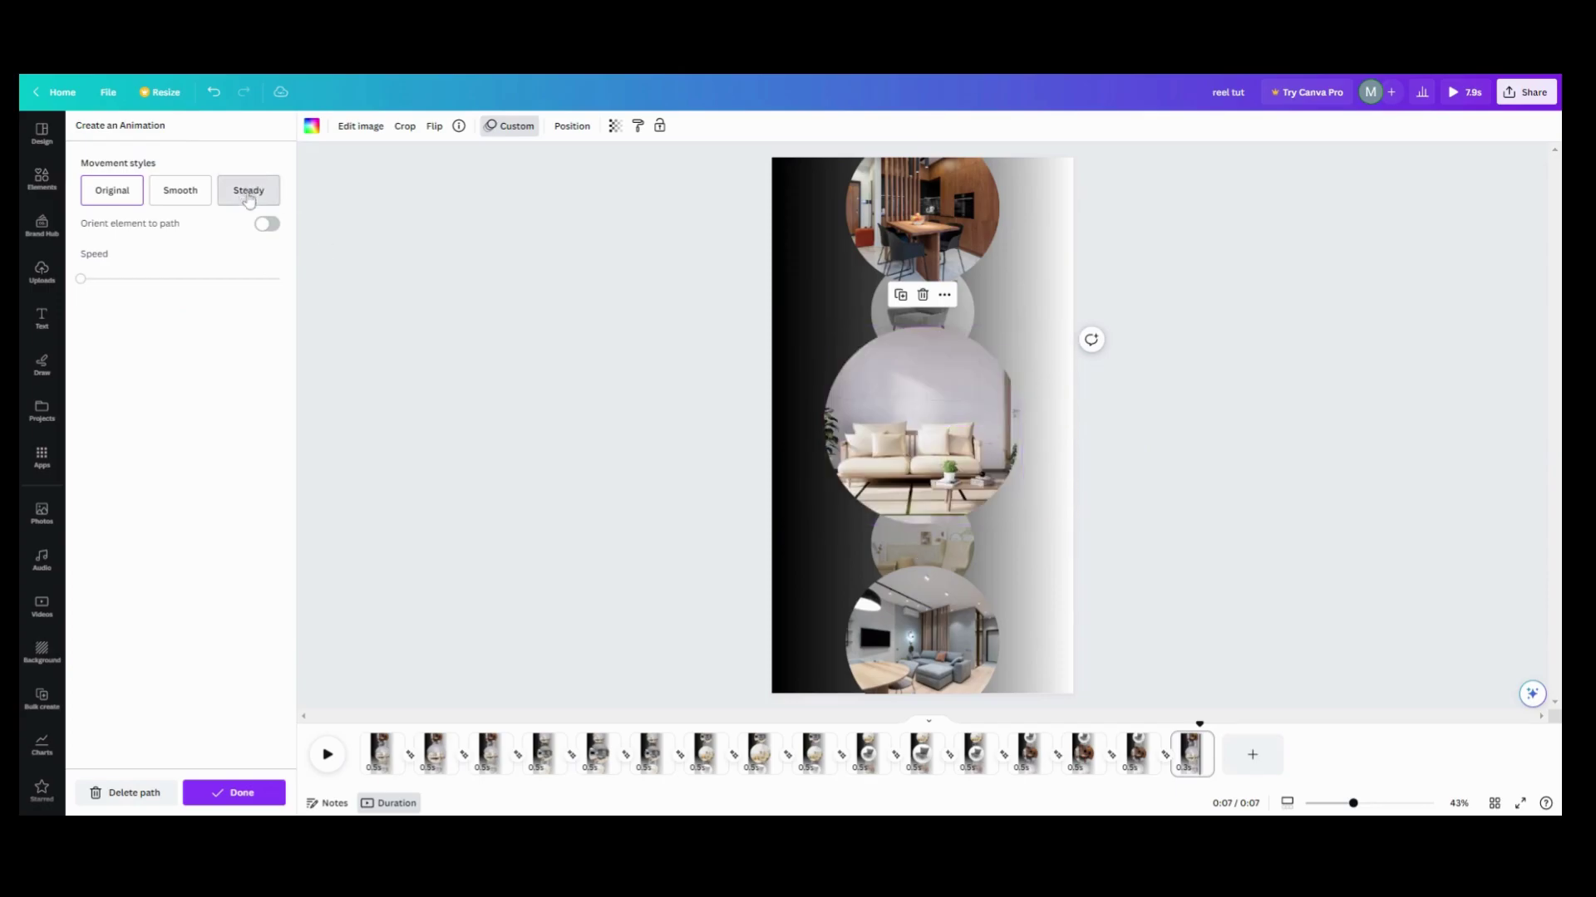
left_click(234, 793)
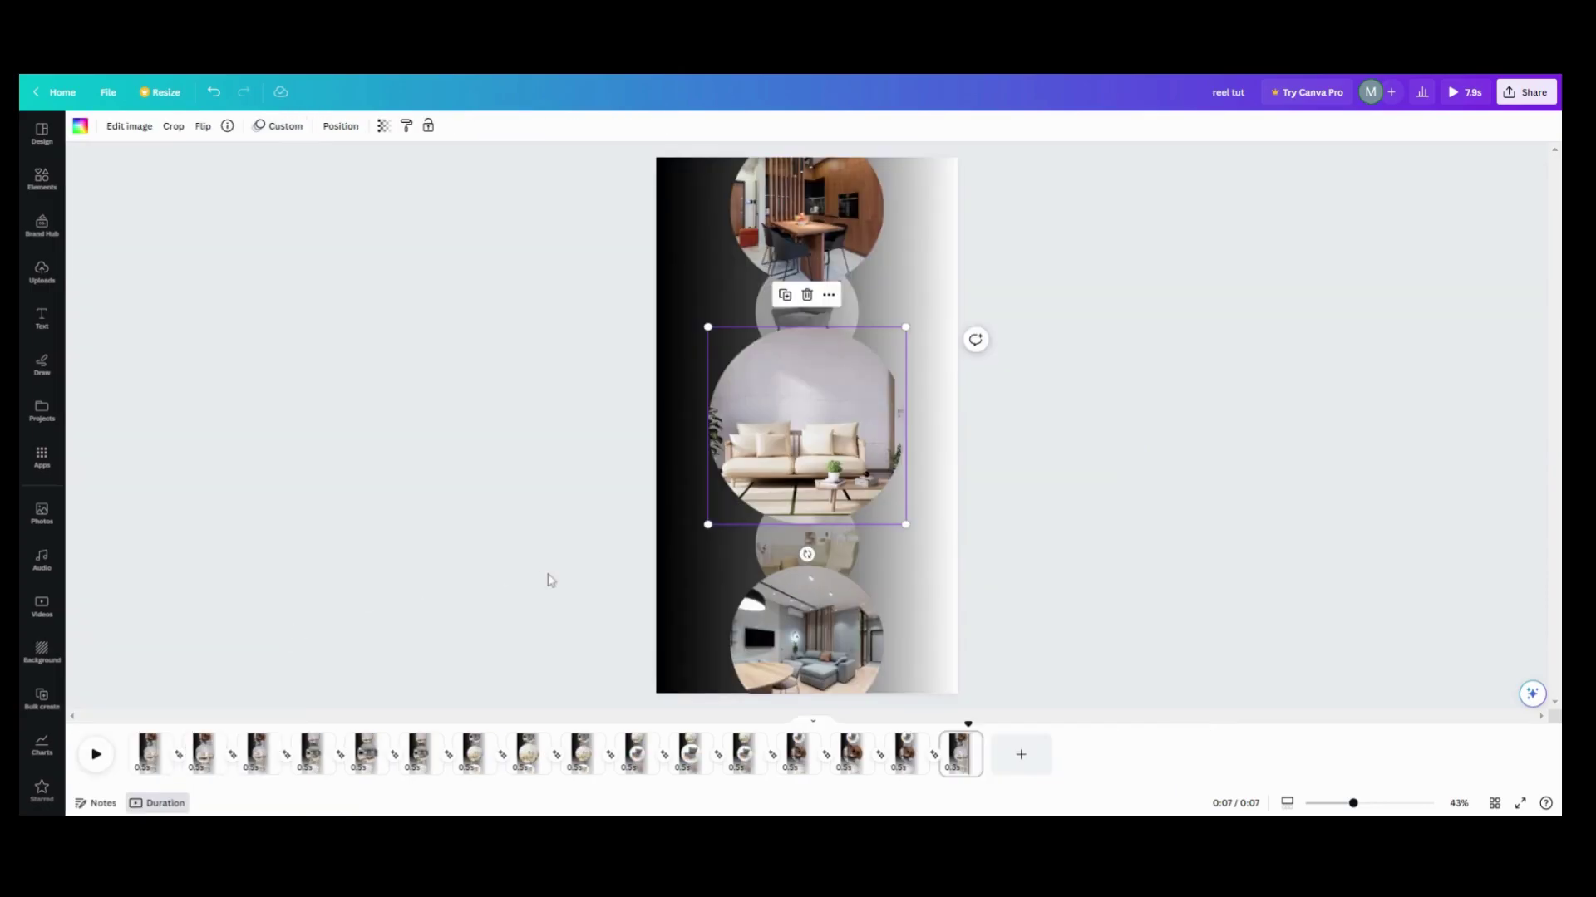
Duplicate page 16 and select the new page 17
right_click(960, 752)
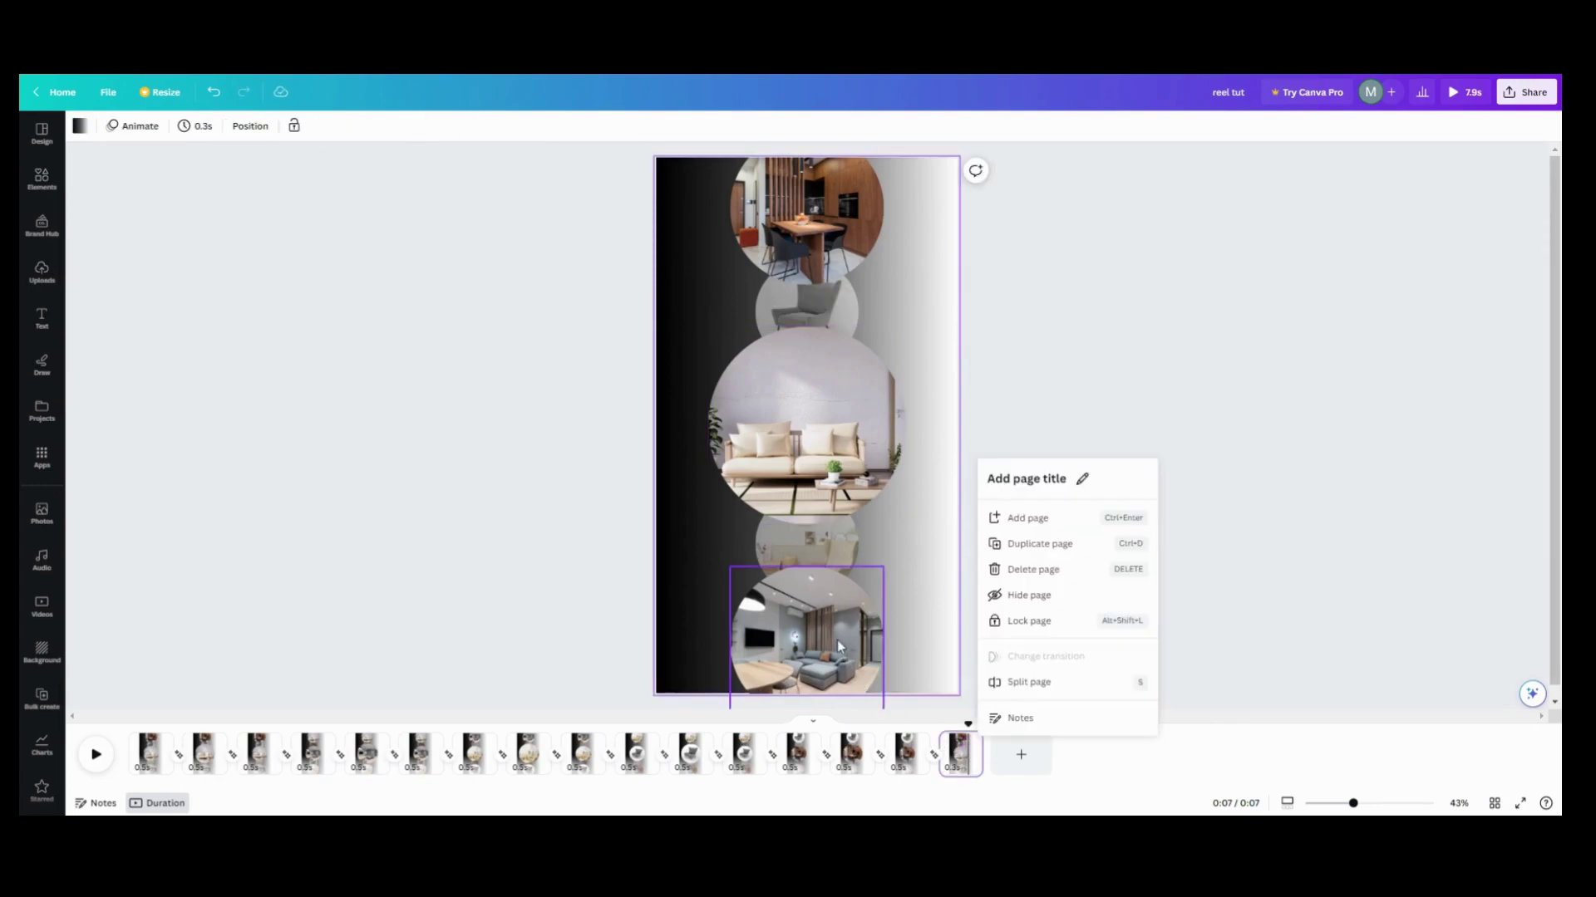
left_click(1040, 547)
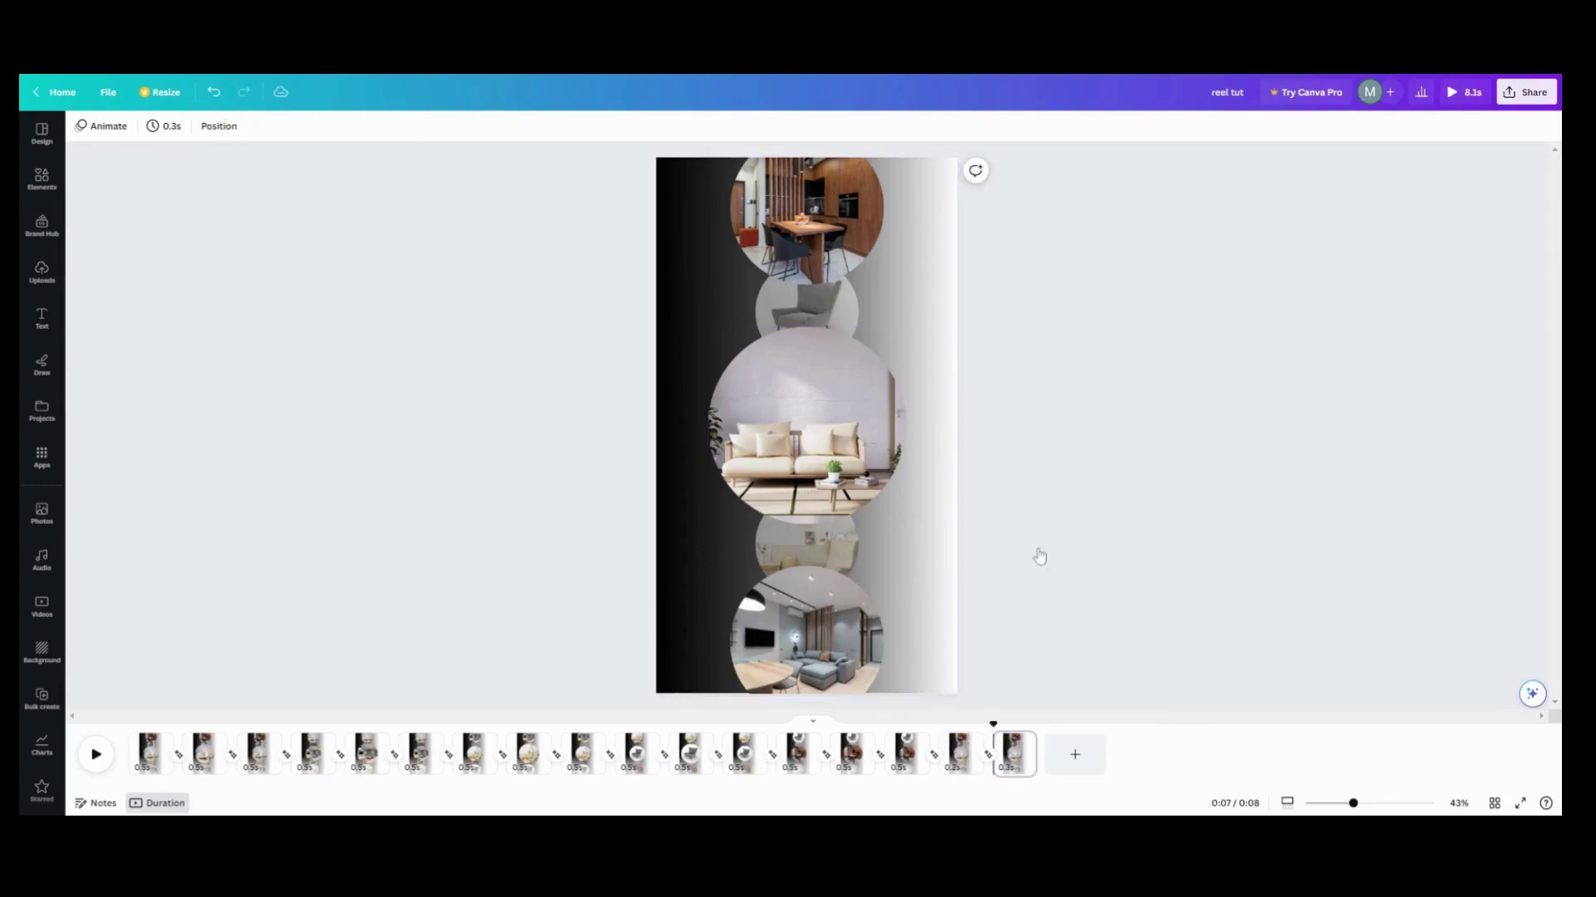
left_click(1019, 760)
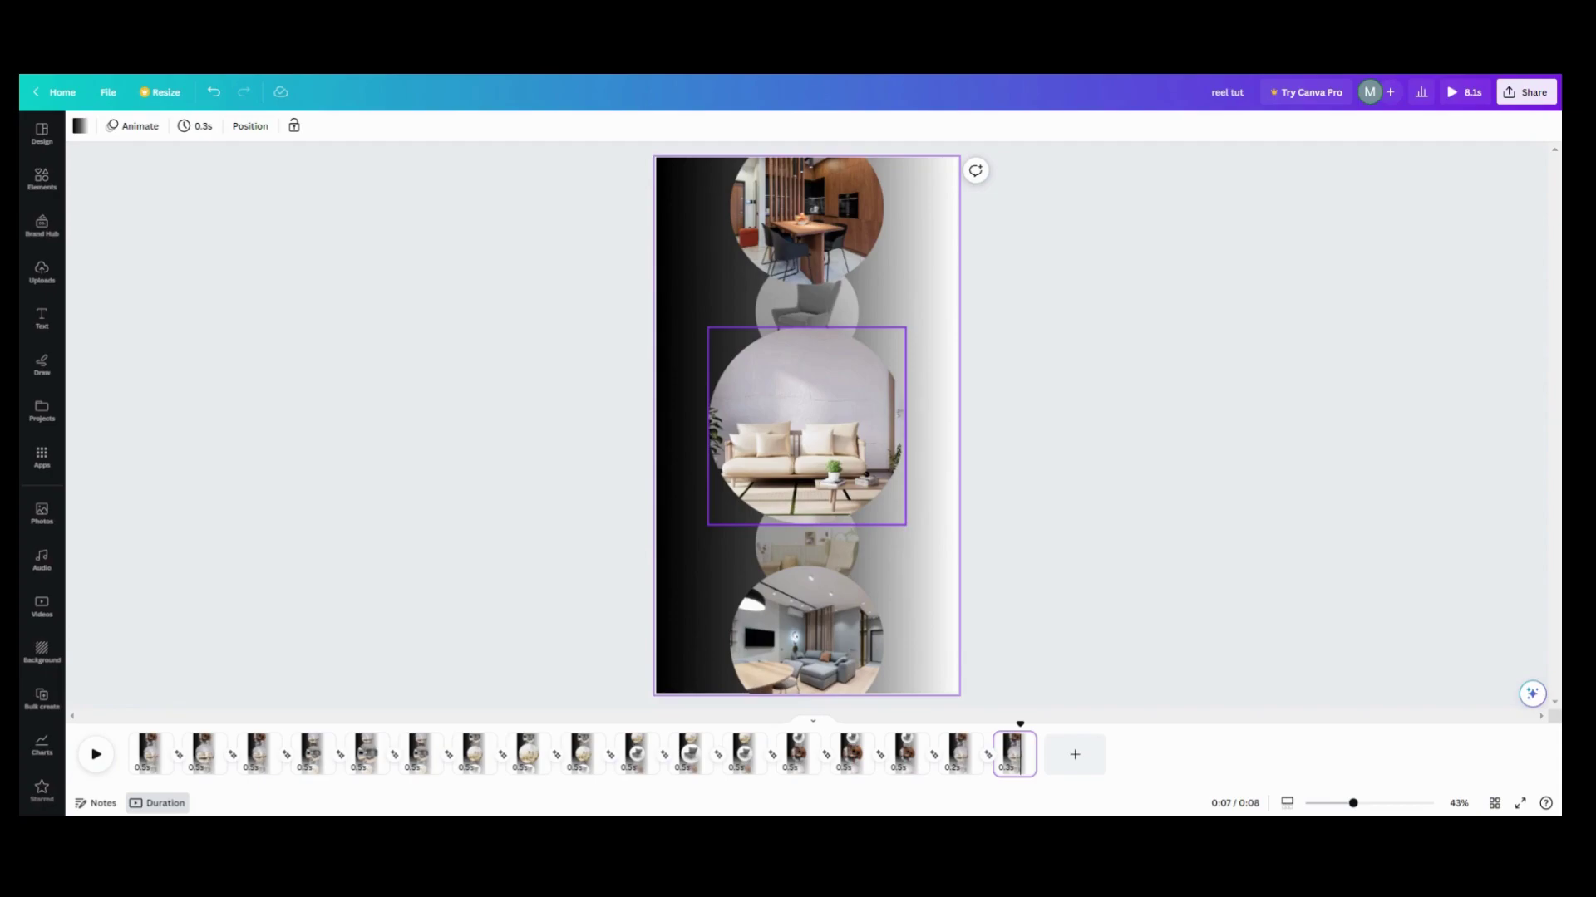
On page 17, detach and delete the central sofa photo, and fill that circle with the grey living-room photo detached from the bottom circle
left_click(899, 413)
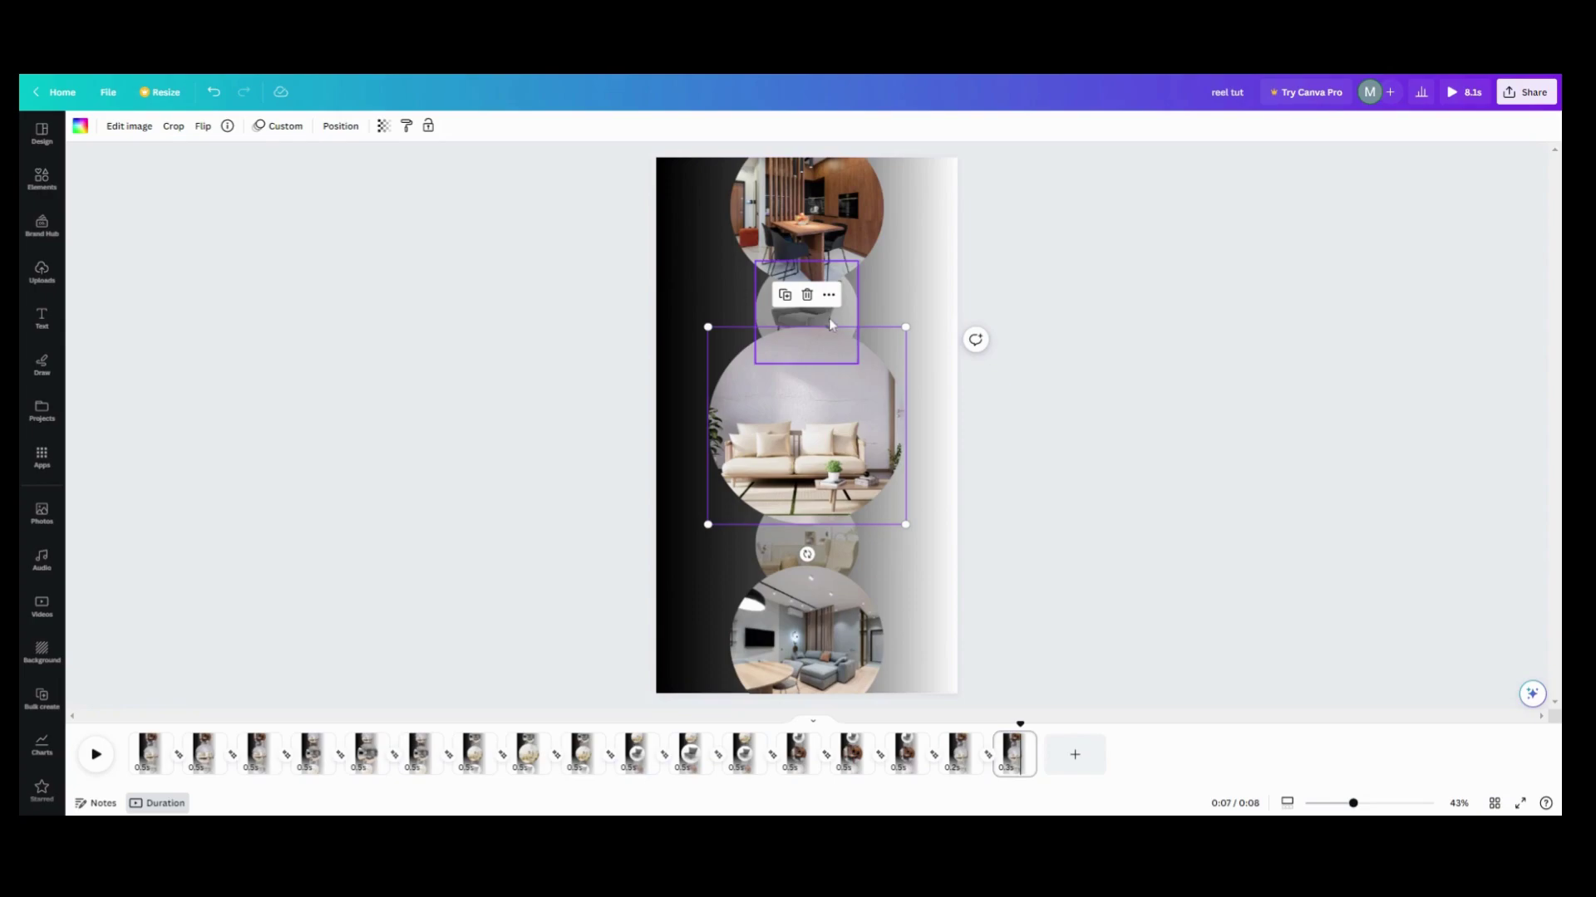
right_click(841, 363)
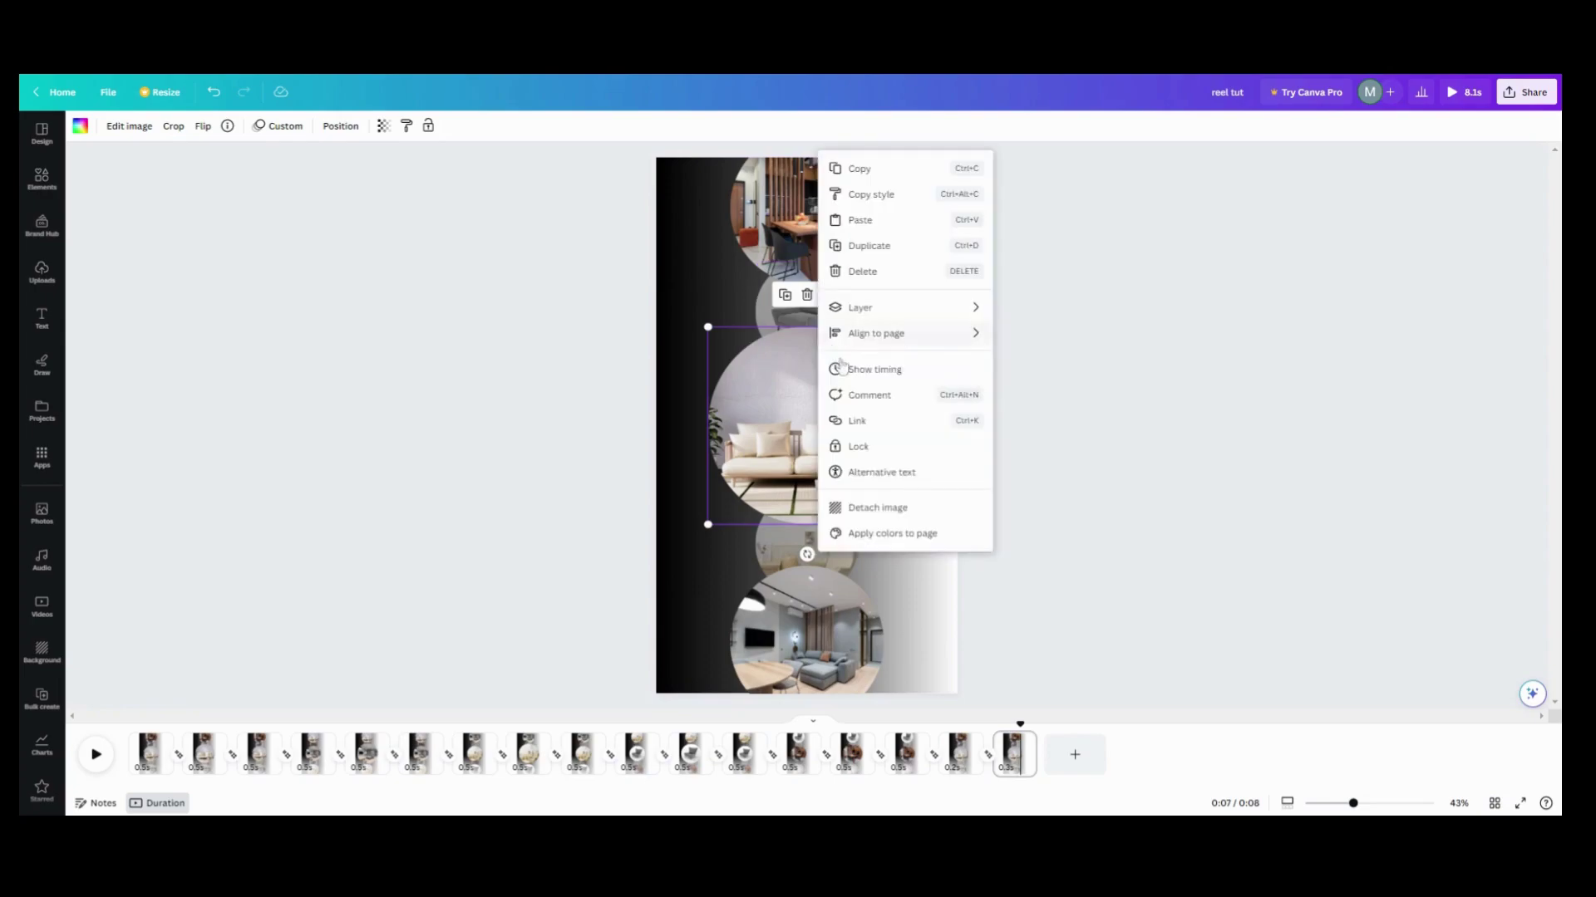
left_click(869, 508)
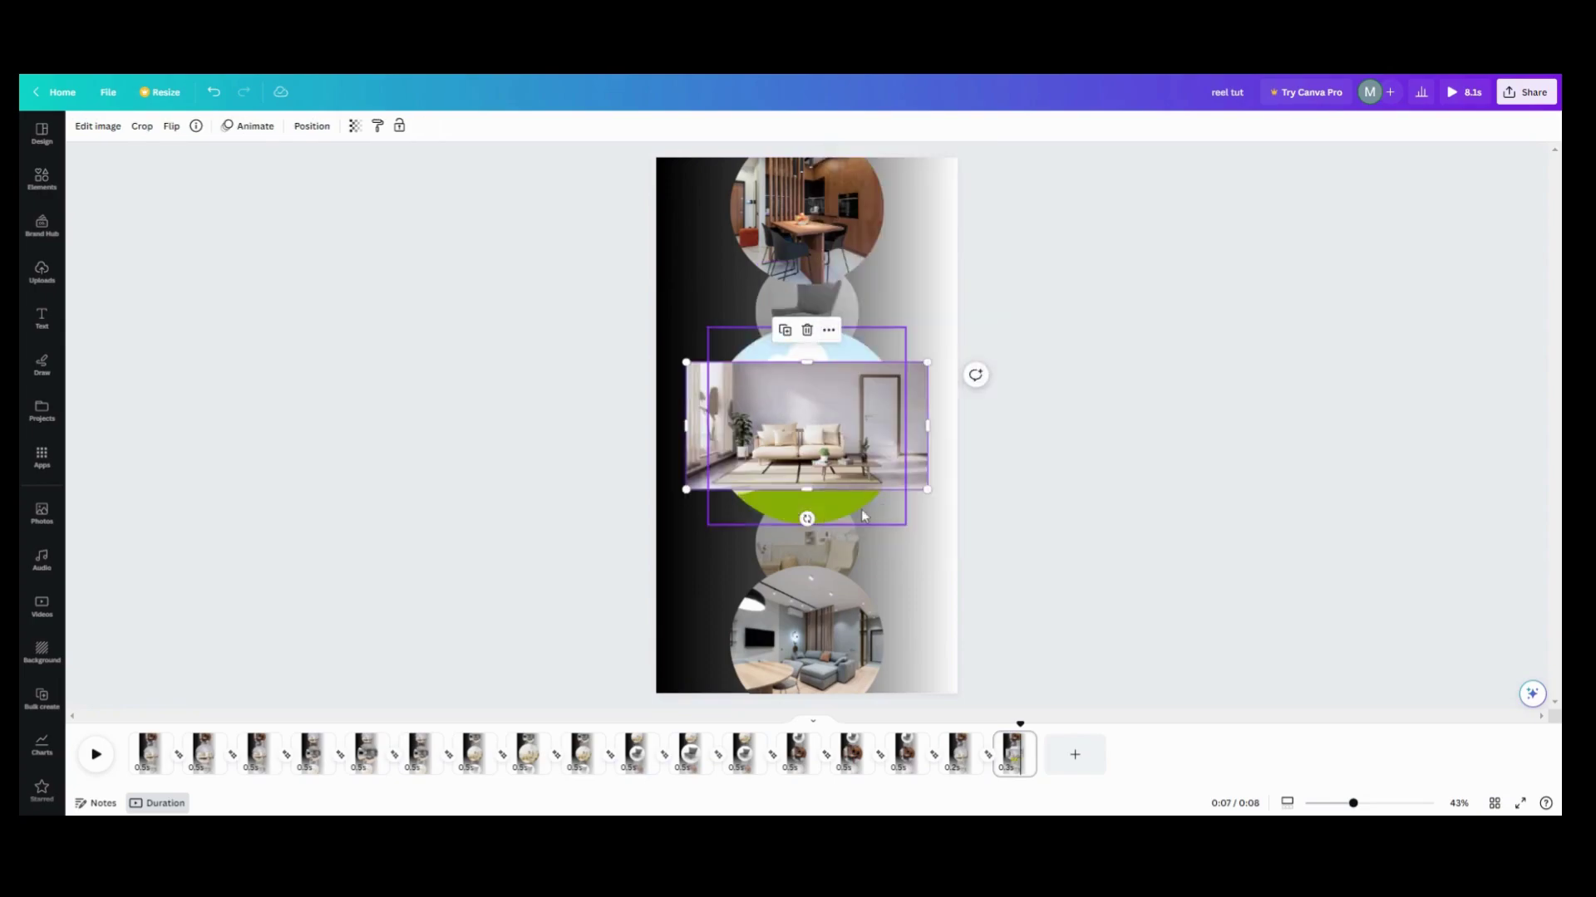
left_click(807, 332)
left_click(836, 615)
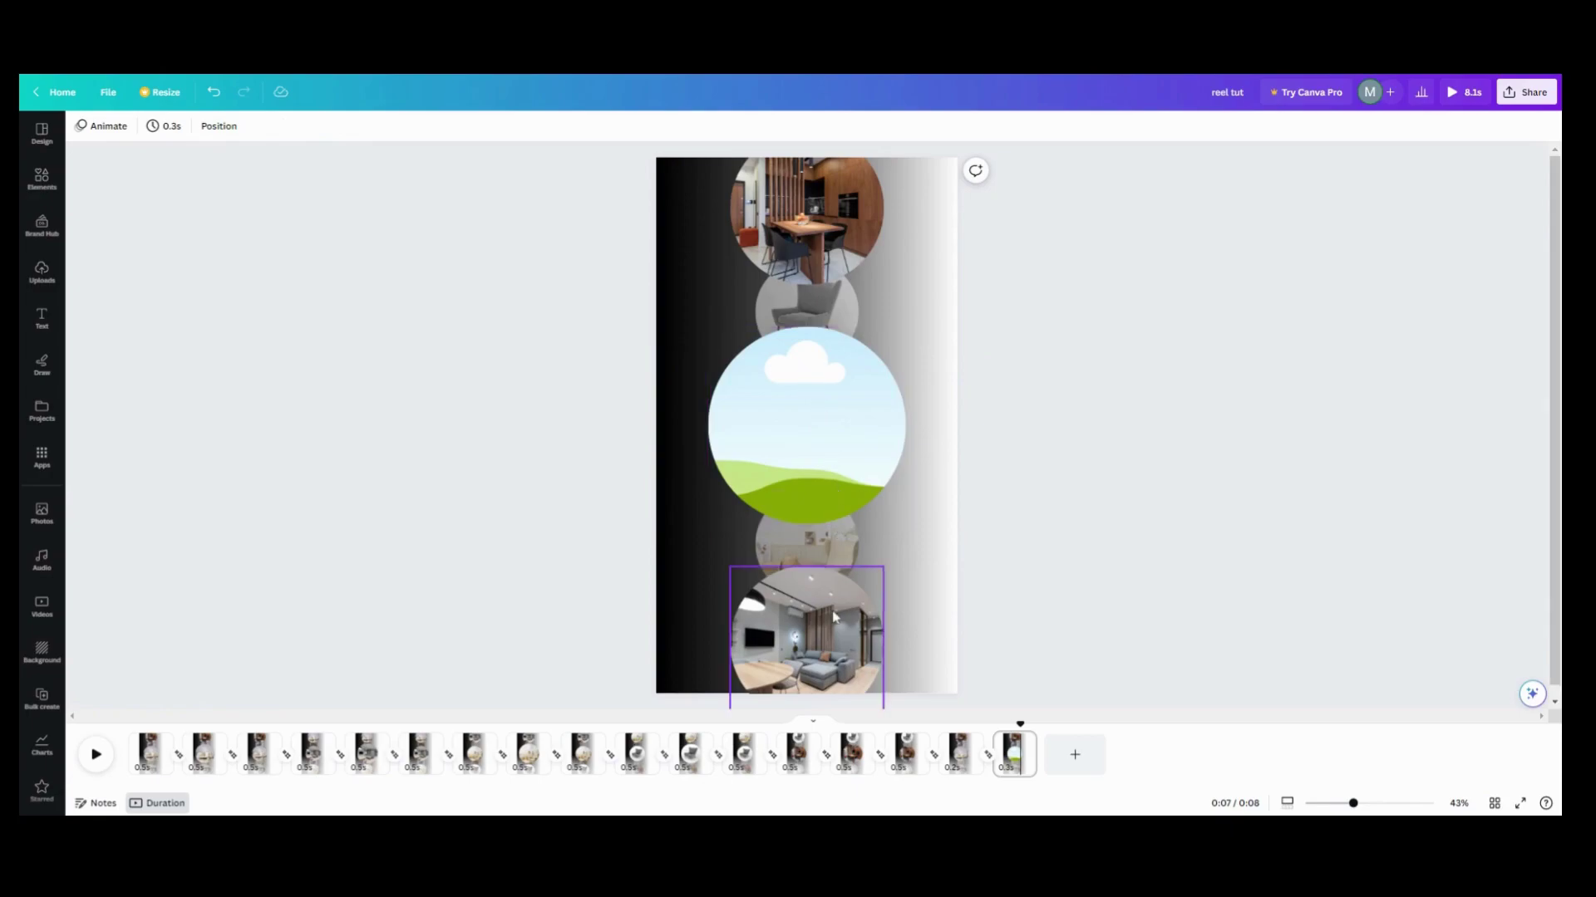
right_click(835, 546)
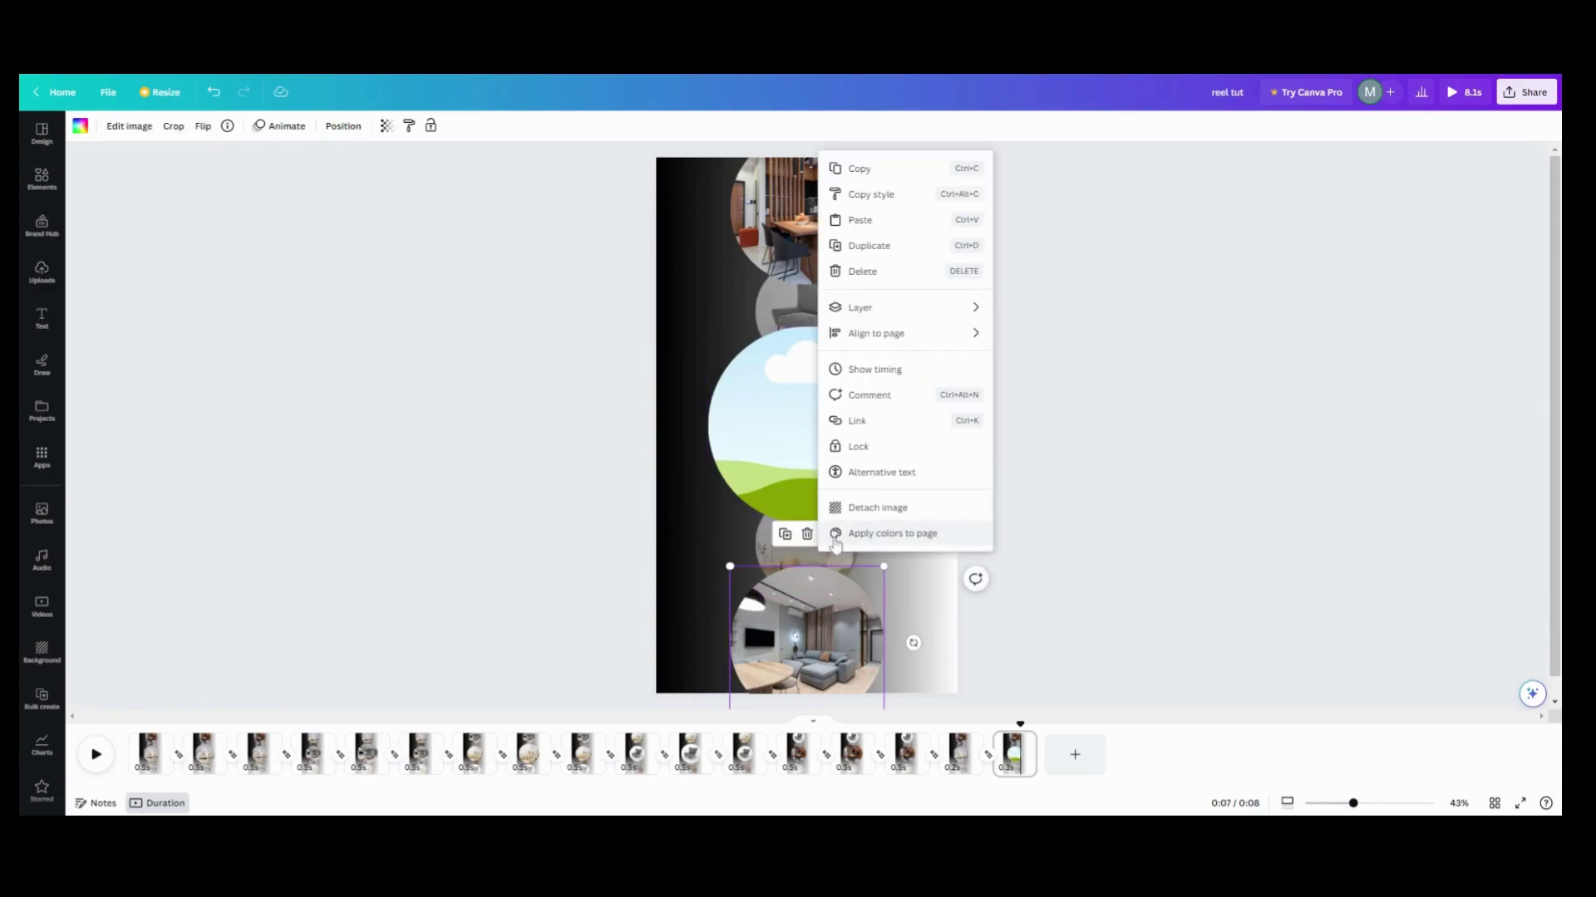
left_click(864, 508)
left_click_drag(814, 433, 809, 398)
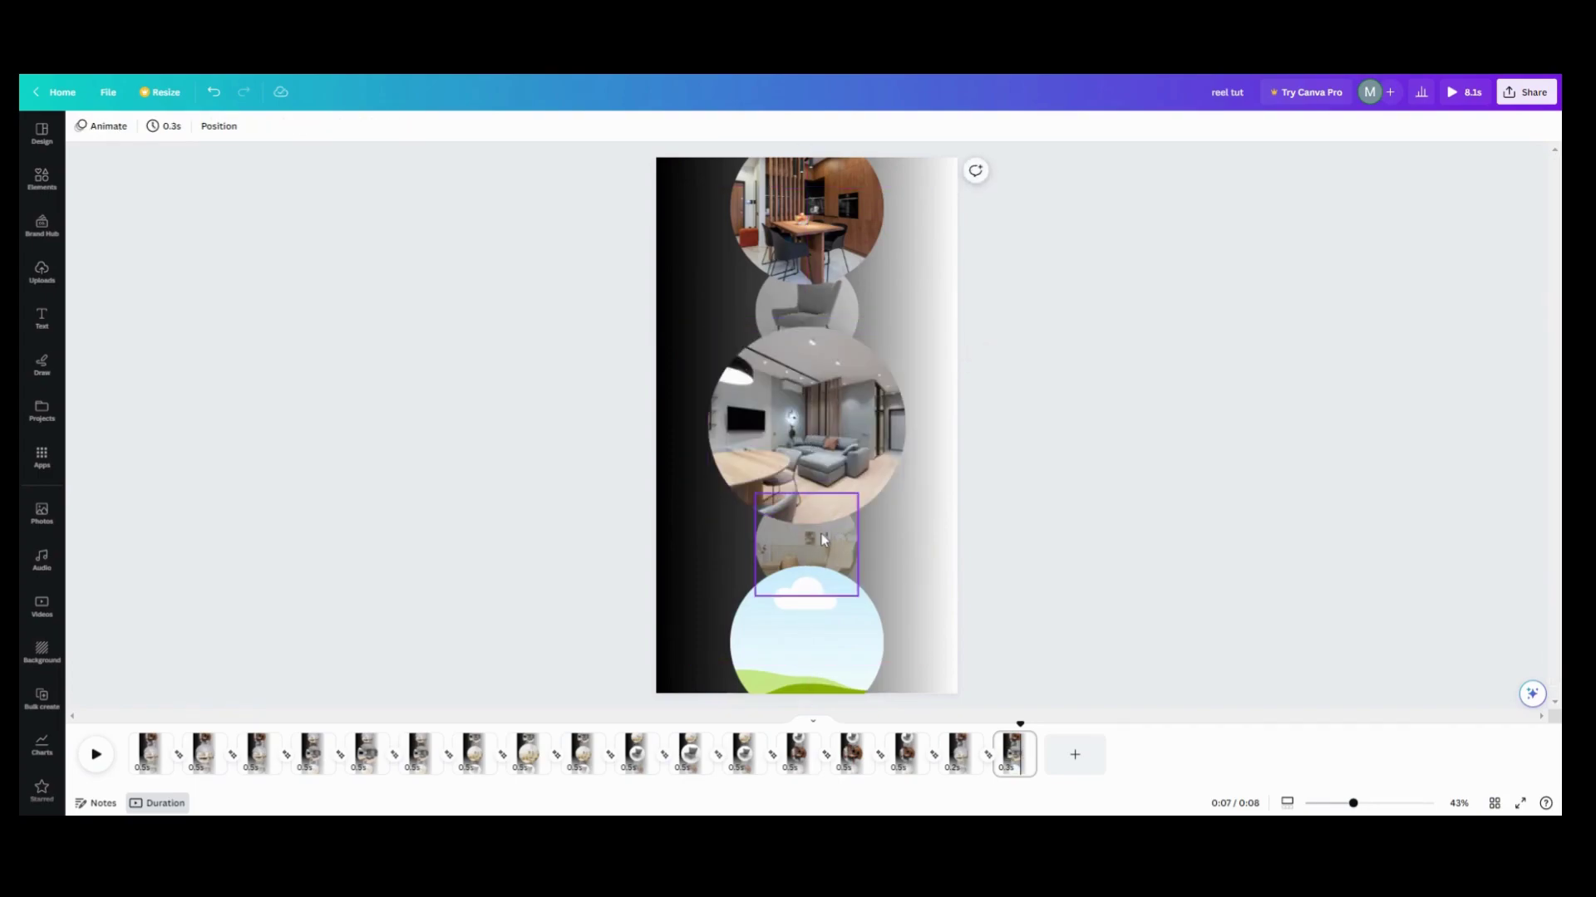
Move the beige armchair photo into the empty bottom circle and the grey armchair photo into the small faded circle below the centre
left_click(823, 540)
right_click(826, 461)
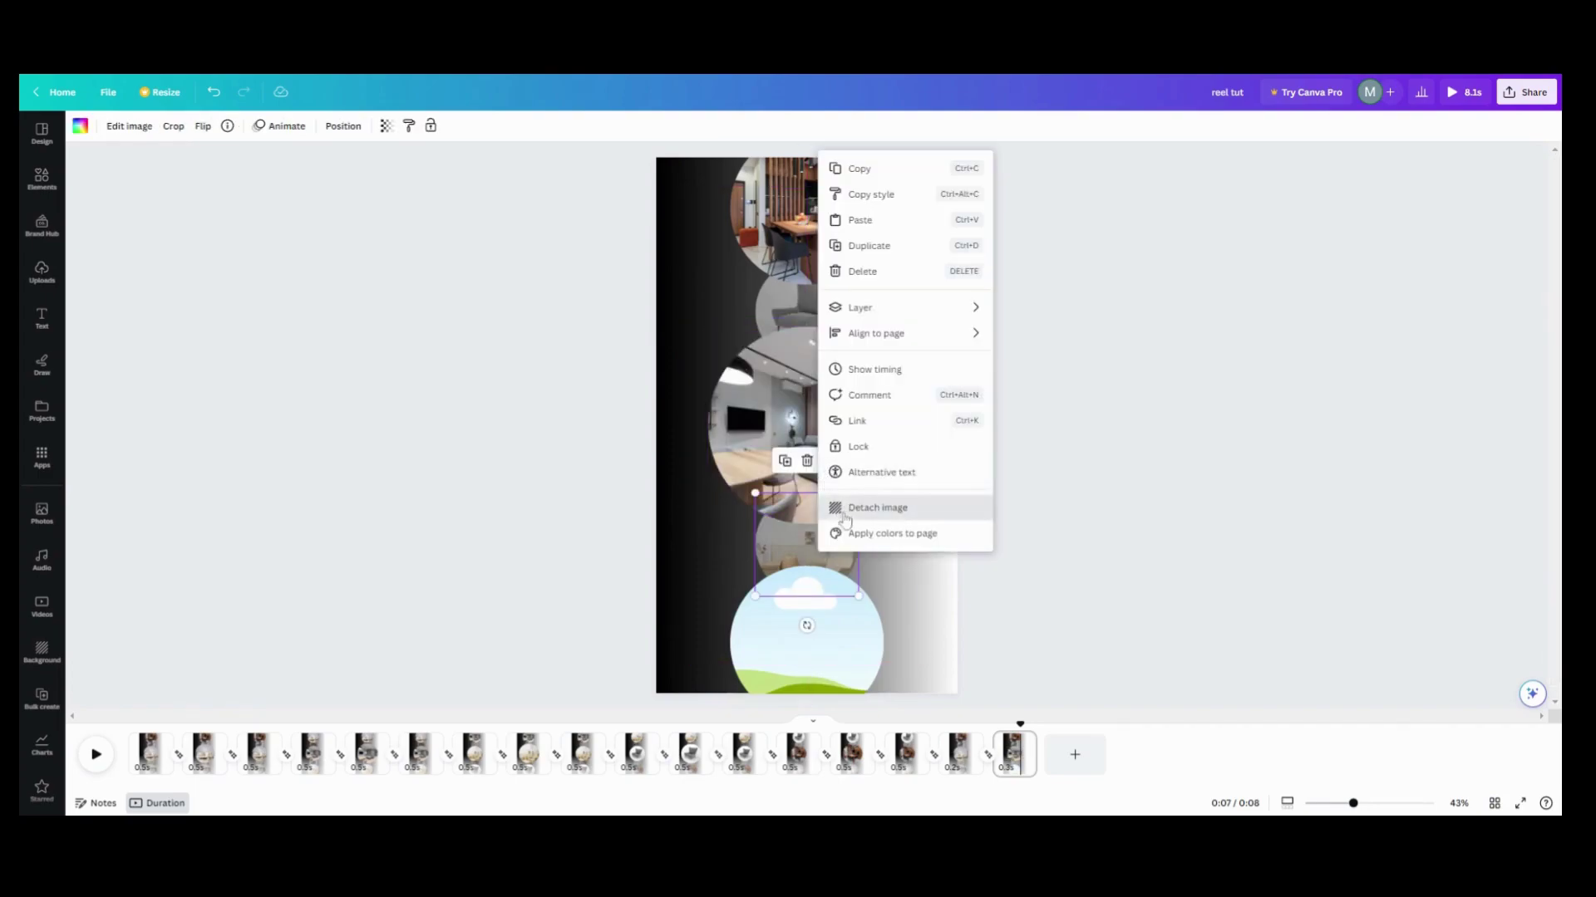
left_click(844, 515)
left_click_drag(829, 542, 816, 632)
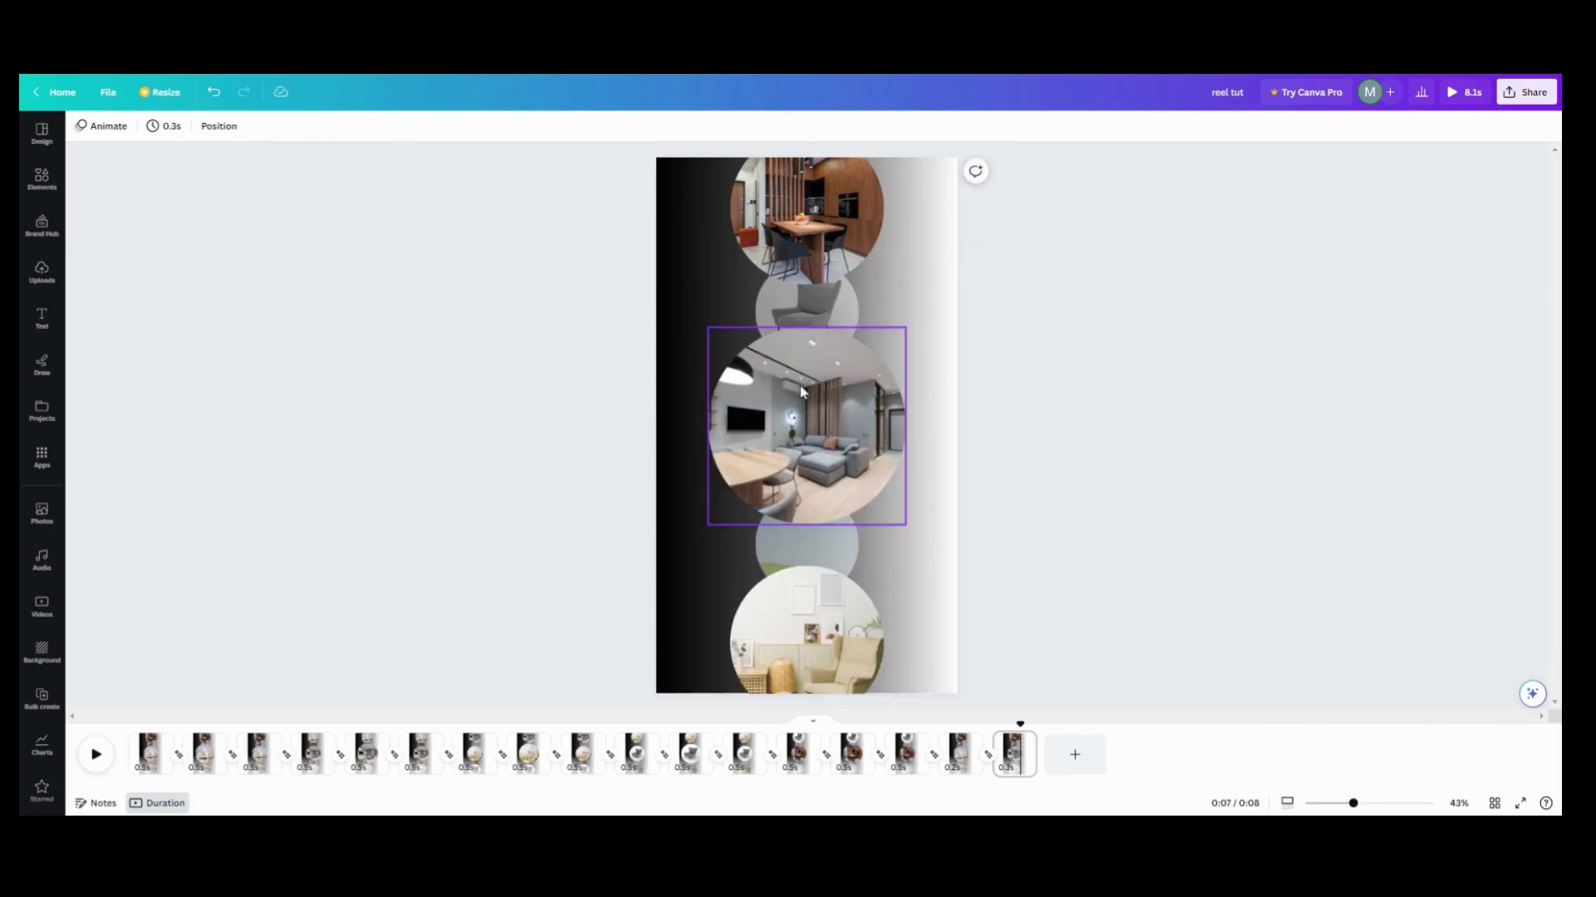
left_click(805, 306)
left_click(829, 228)
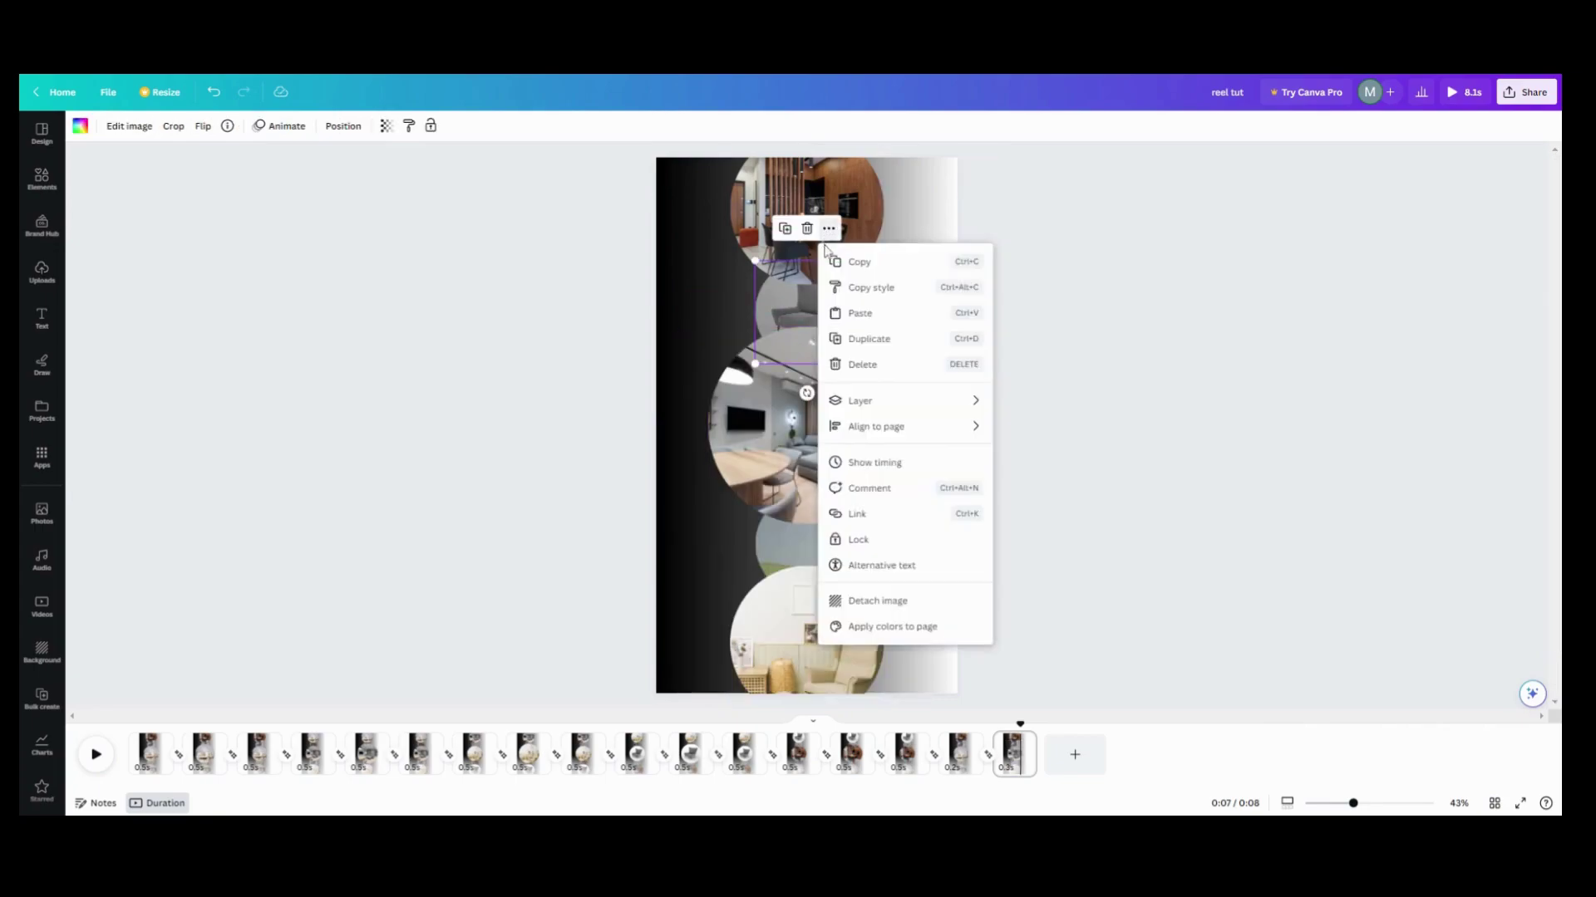
left_click(878, 600)
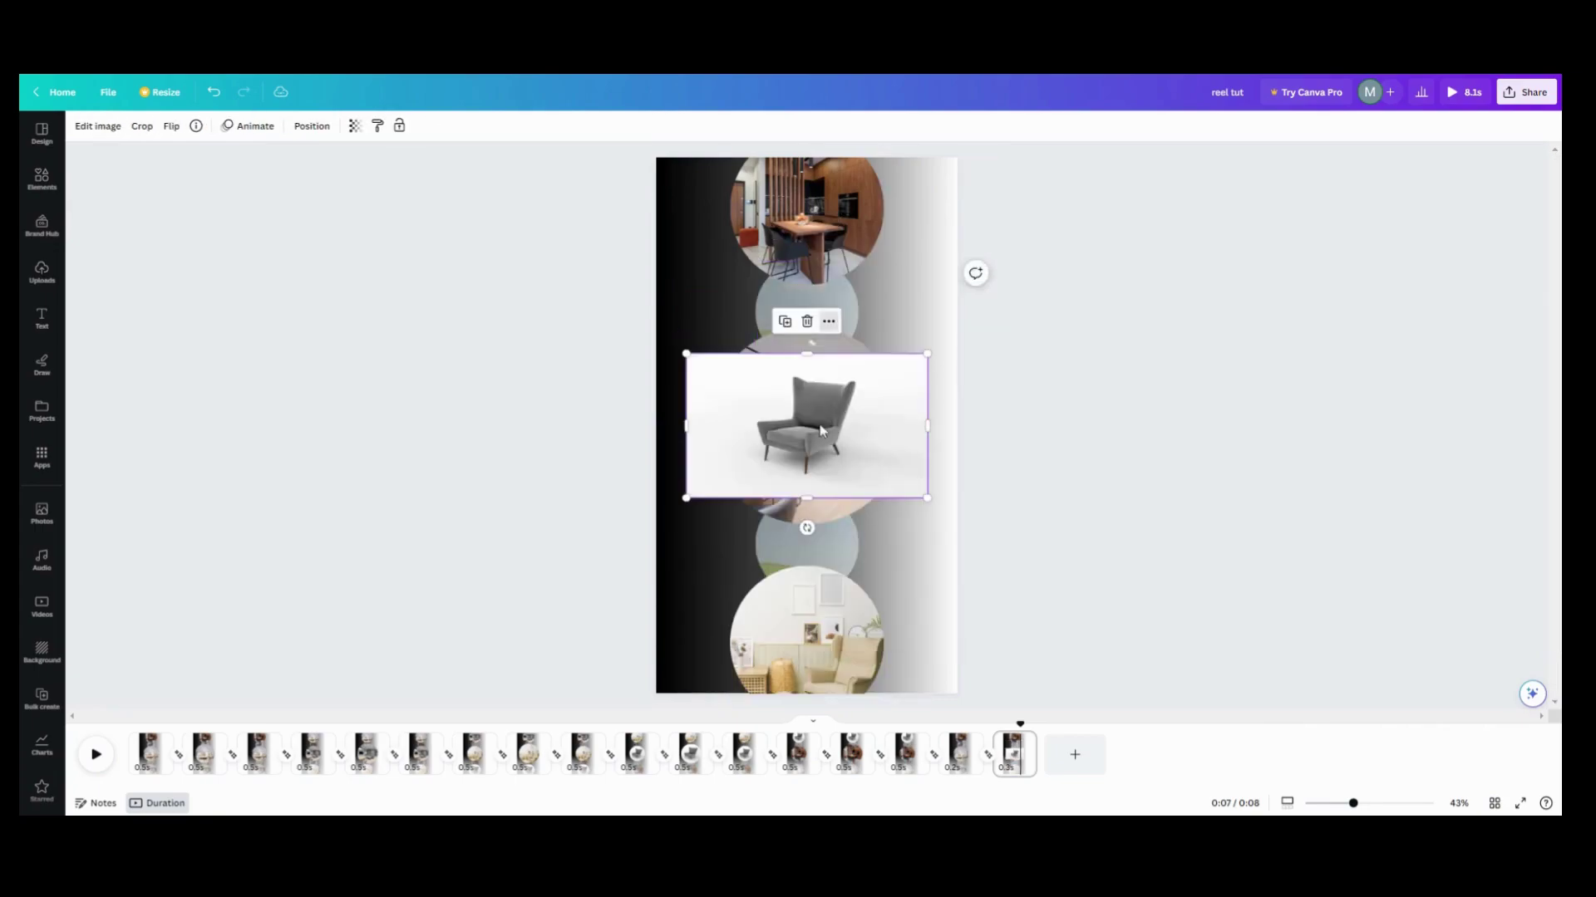
left_click_drag(810, 424, 810, 536)
Detach the kitchen photo from the top circle into the small faded circle above the centre, and delete the emptied top frame
left_click(811, 221)
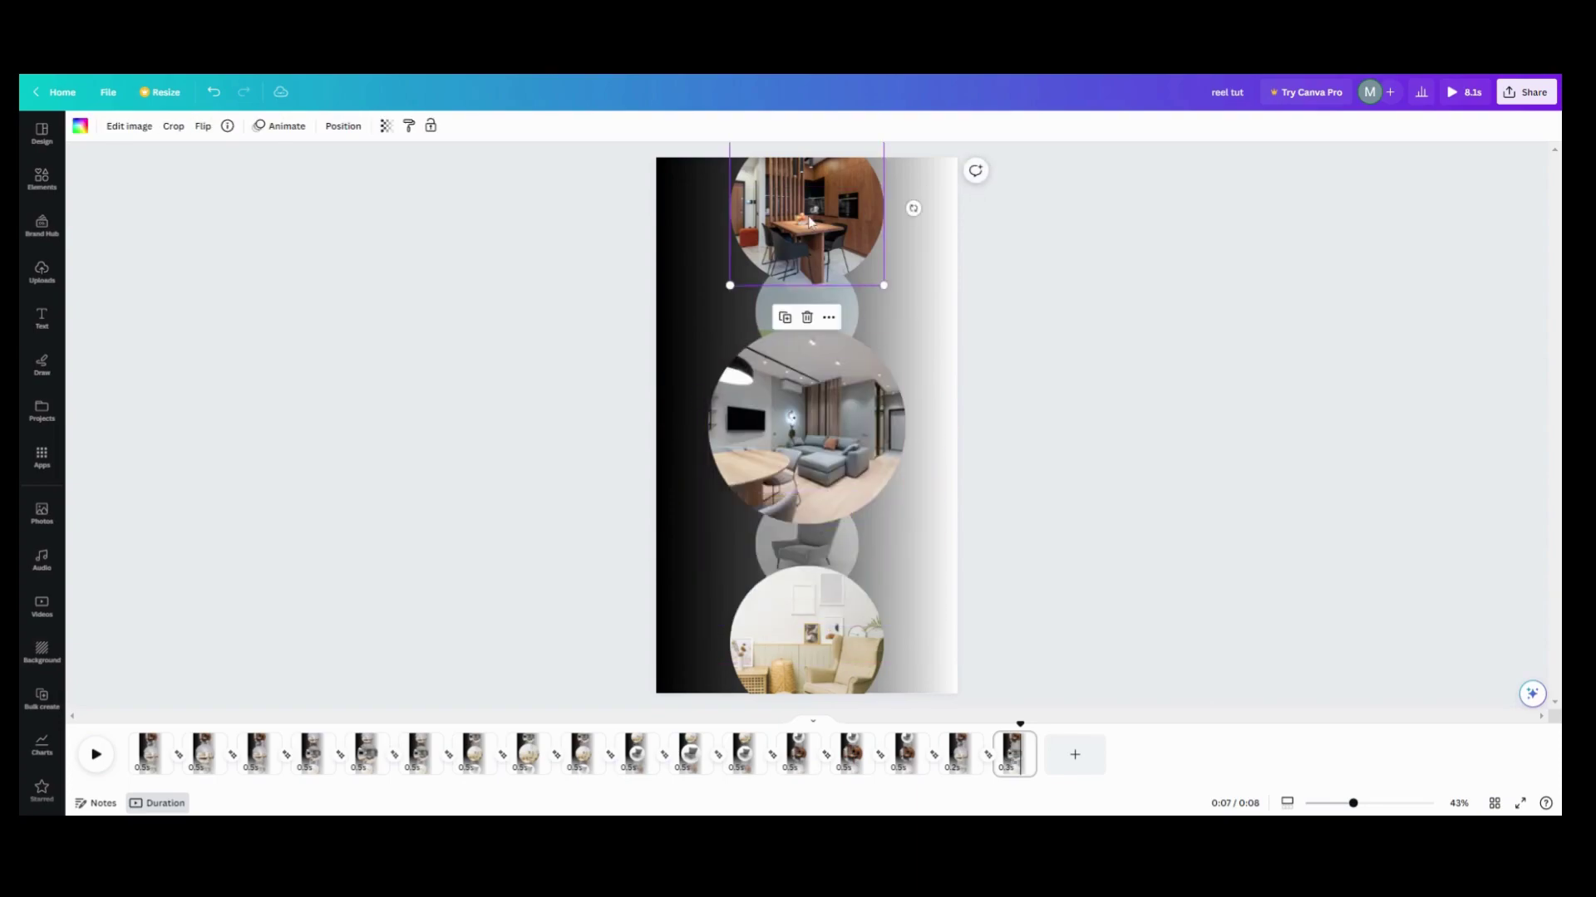
left_click(829, 318)
left_click(865, 506)
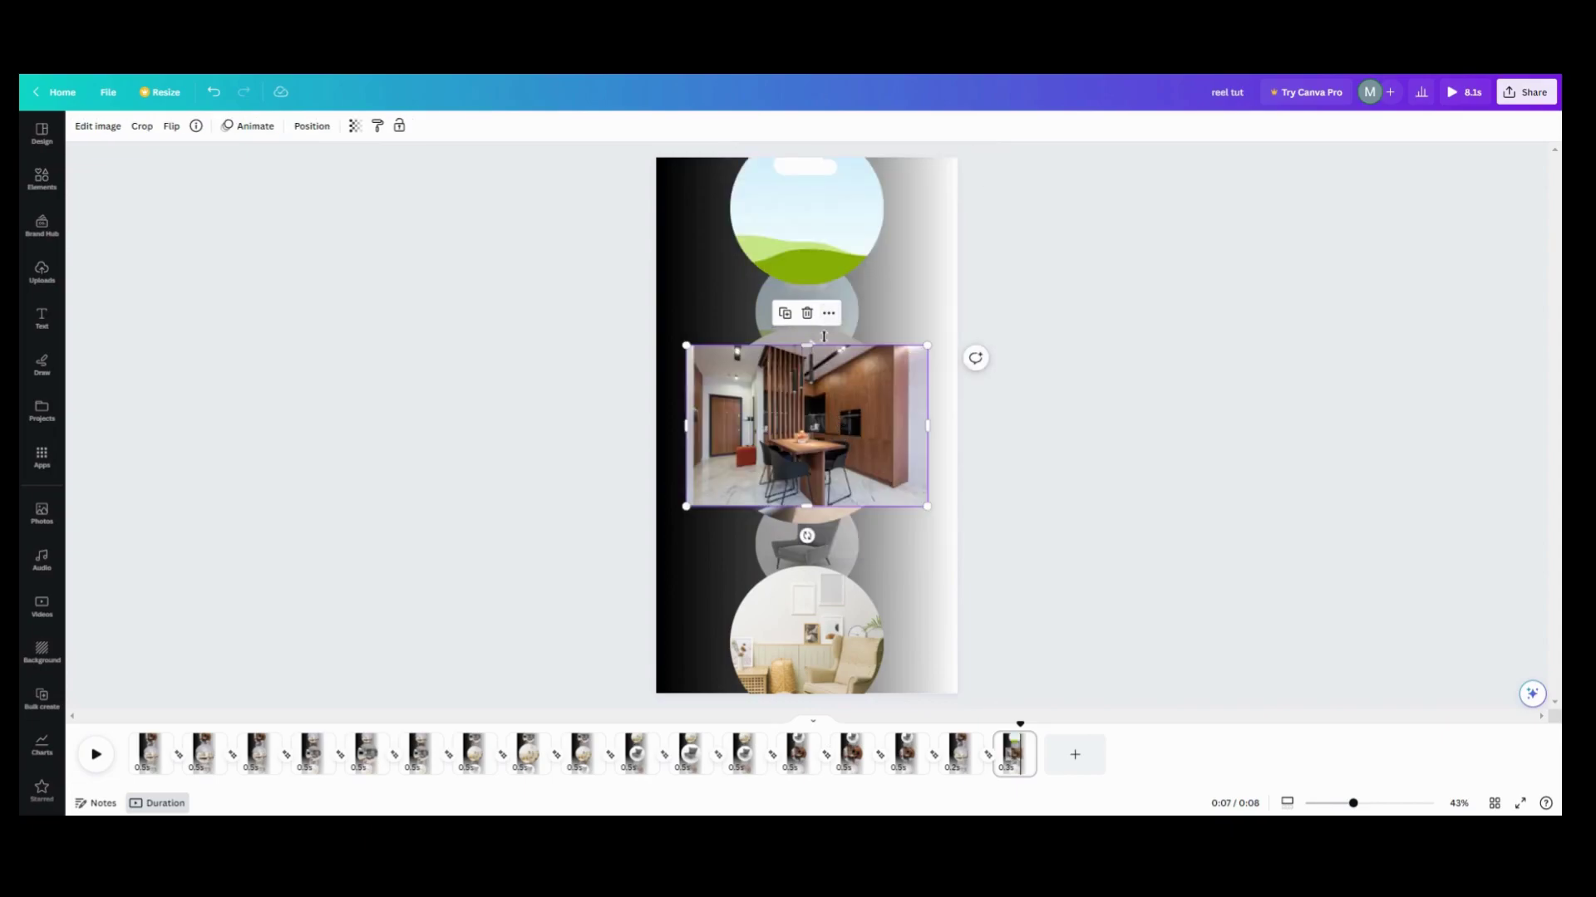
left_click_drag(739, 413, 785, 306)
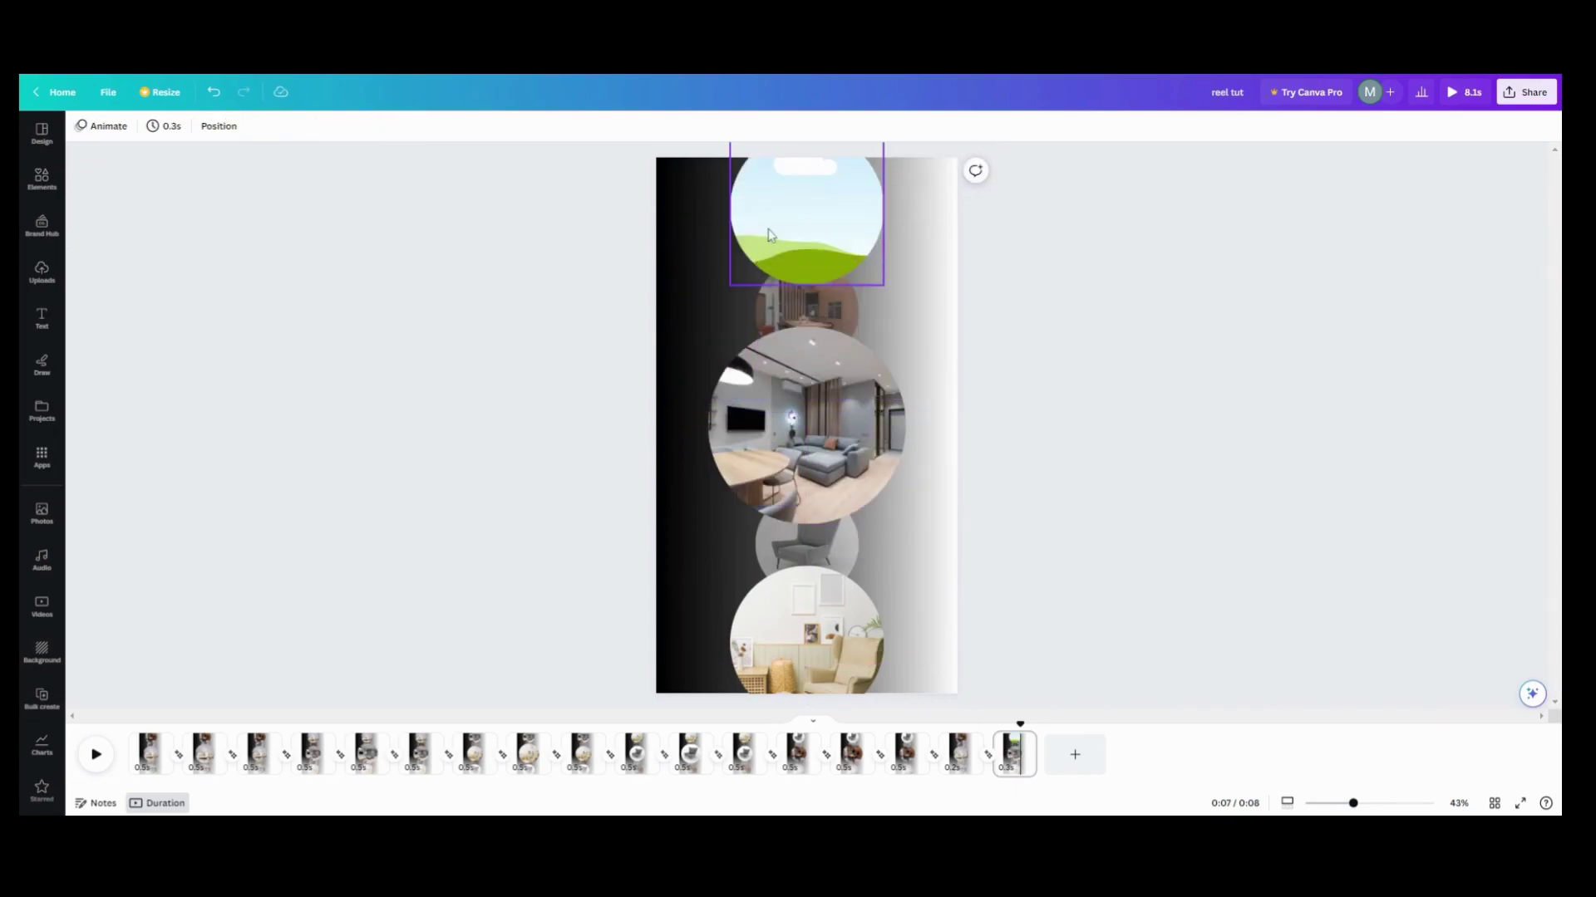
left_click(767, 233)
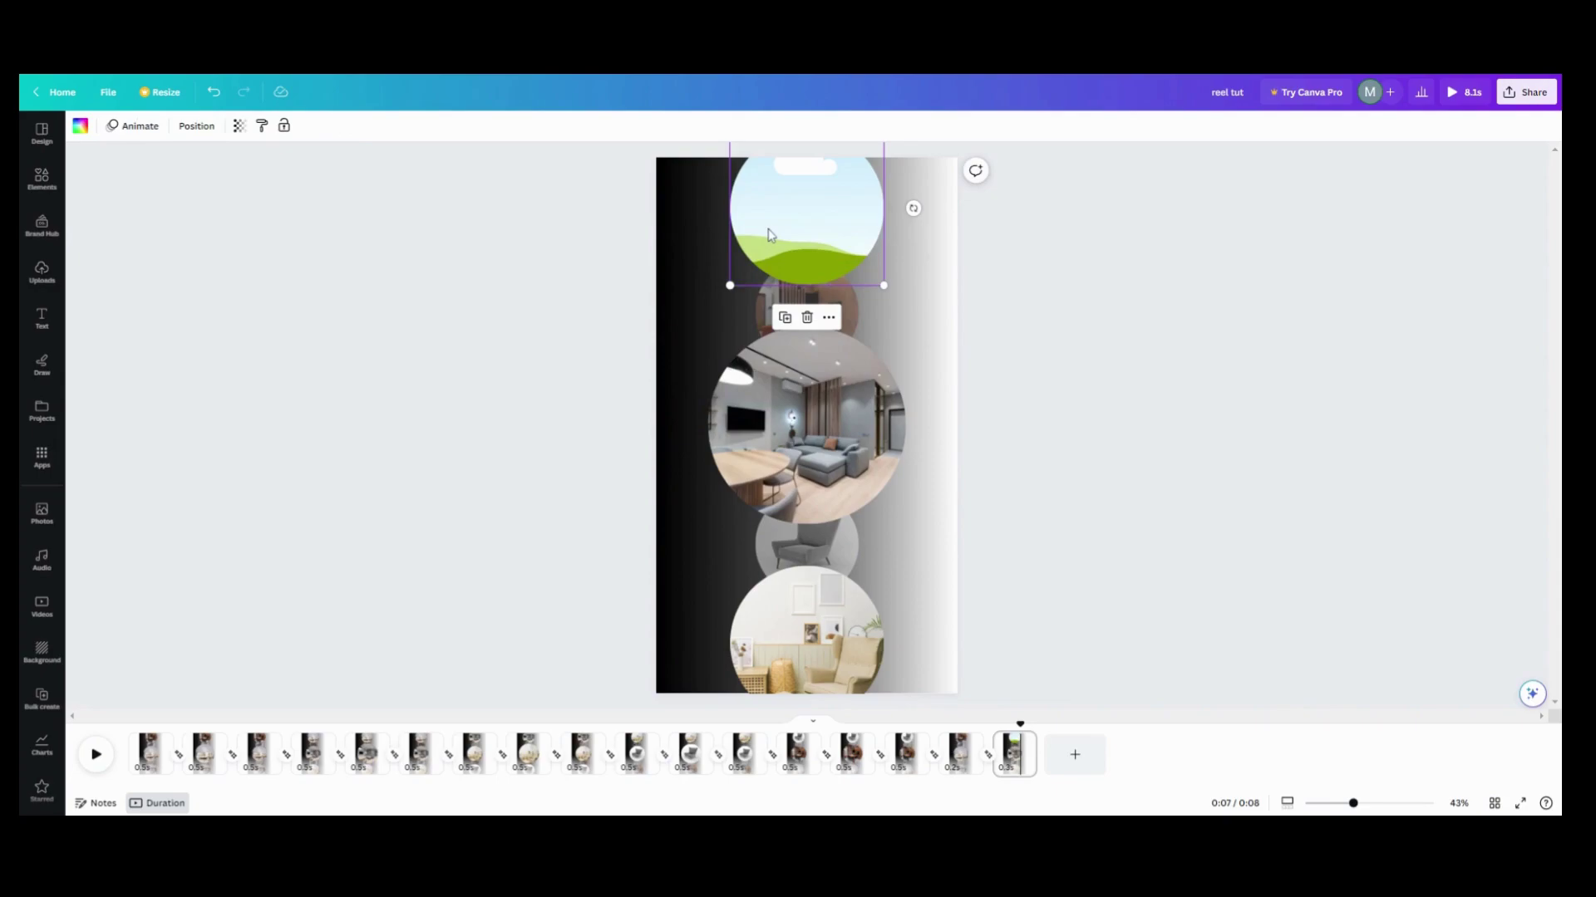
left_click(806, 320)
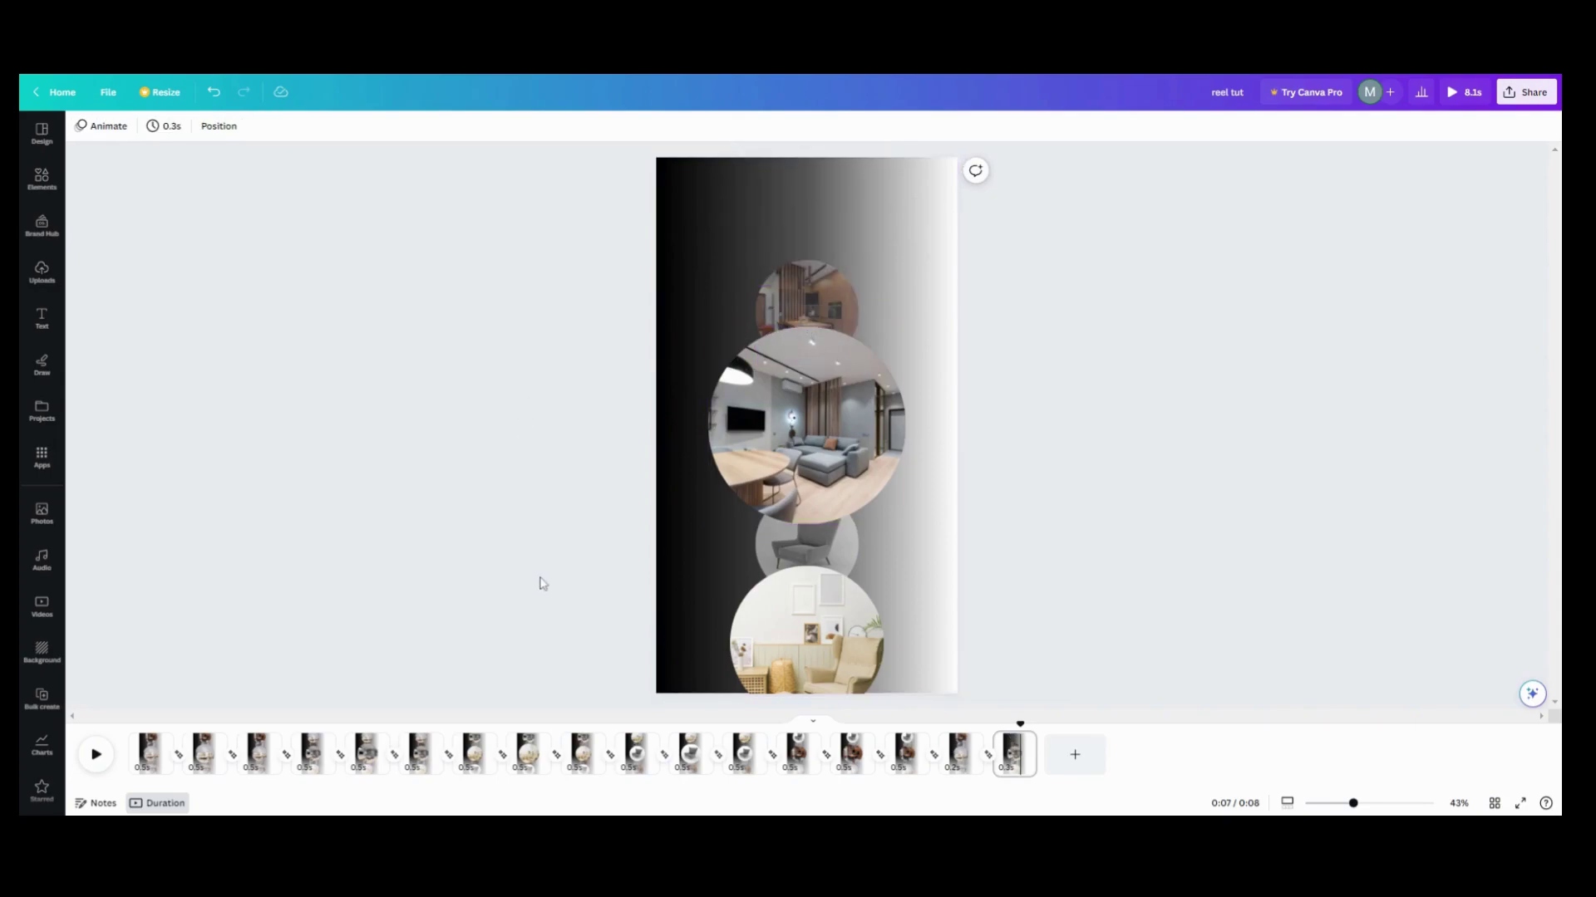
Duplicate page 17, and on the new page 18 detach and delete the grey living-room photo from the central circle
left_click(1022, 742)
left_click(1088, 554)
left_click(778, 448)
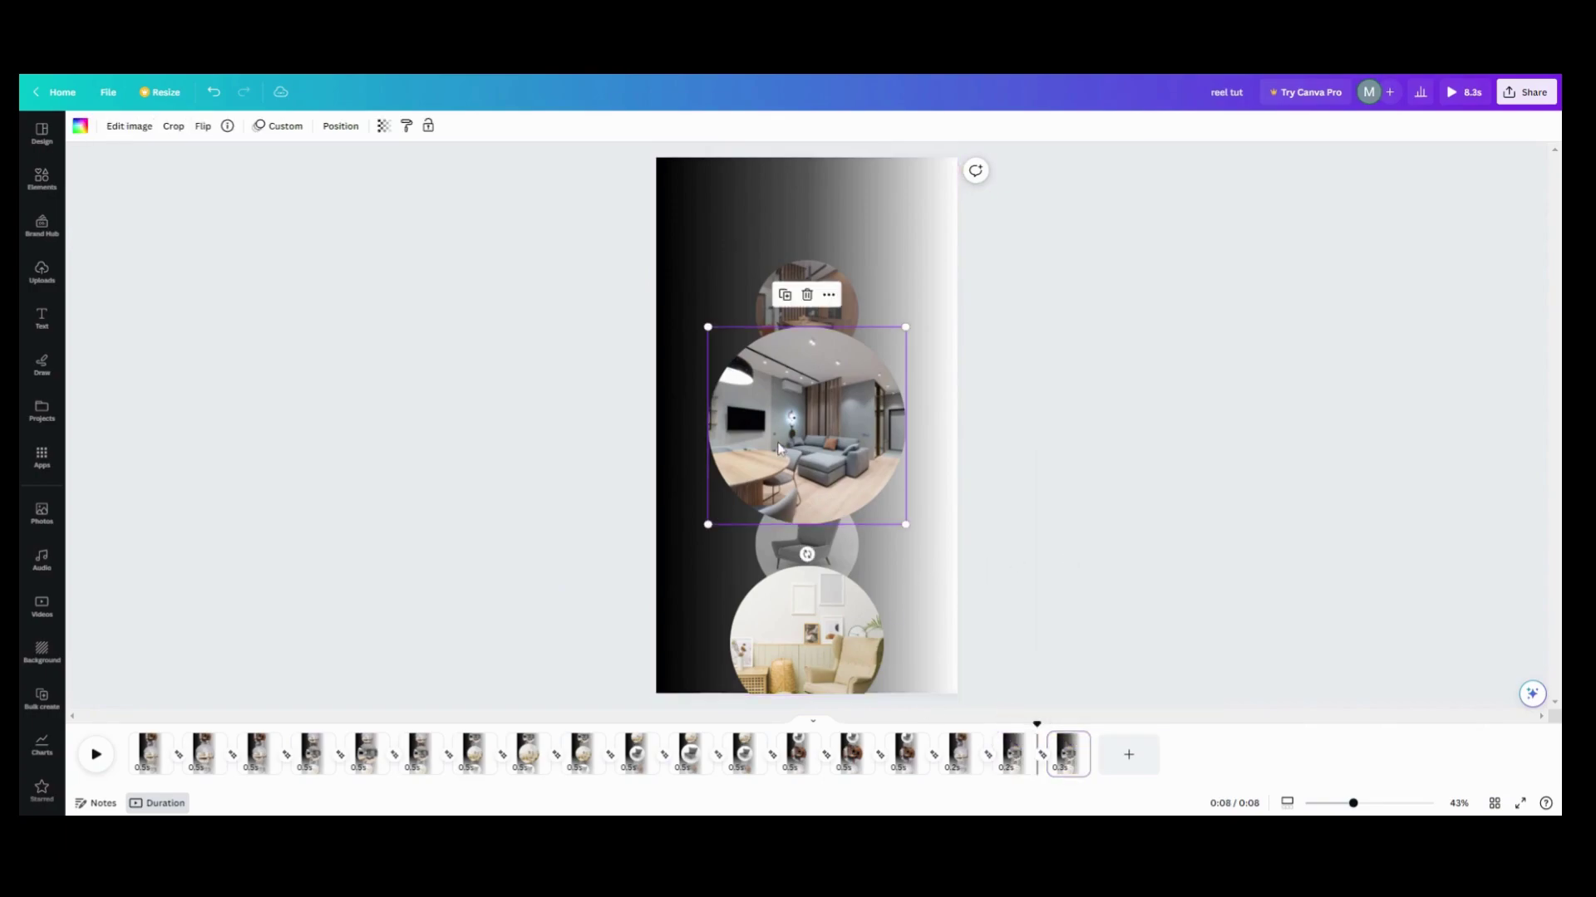
left_click(828, 295)
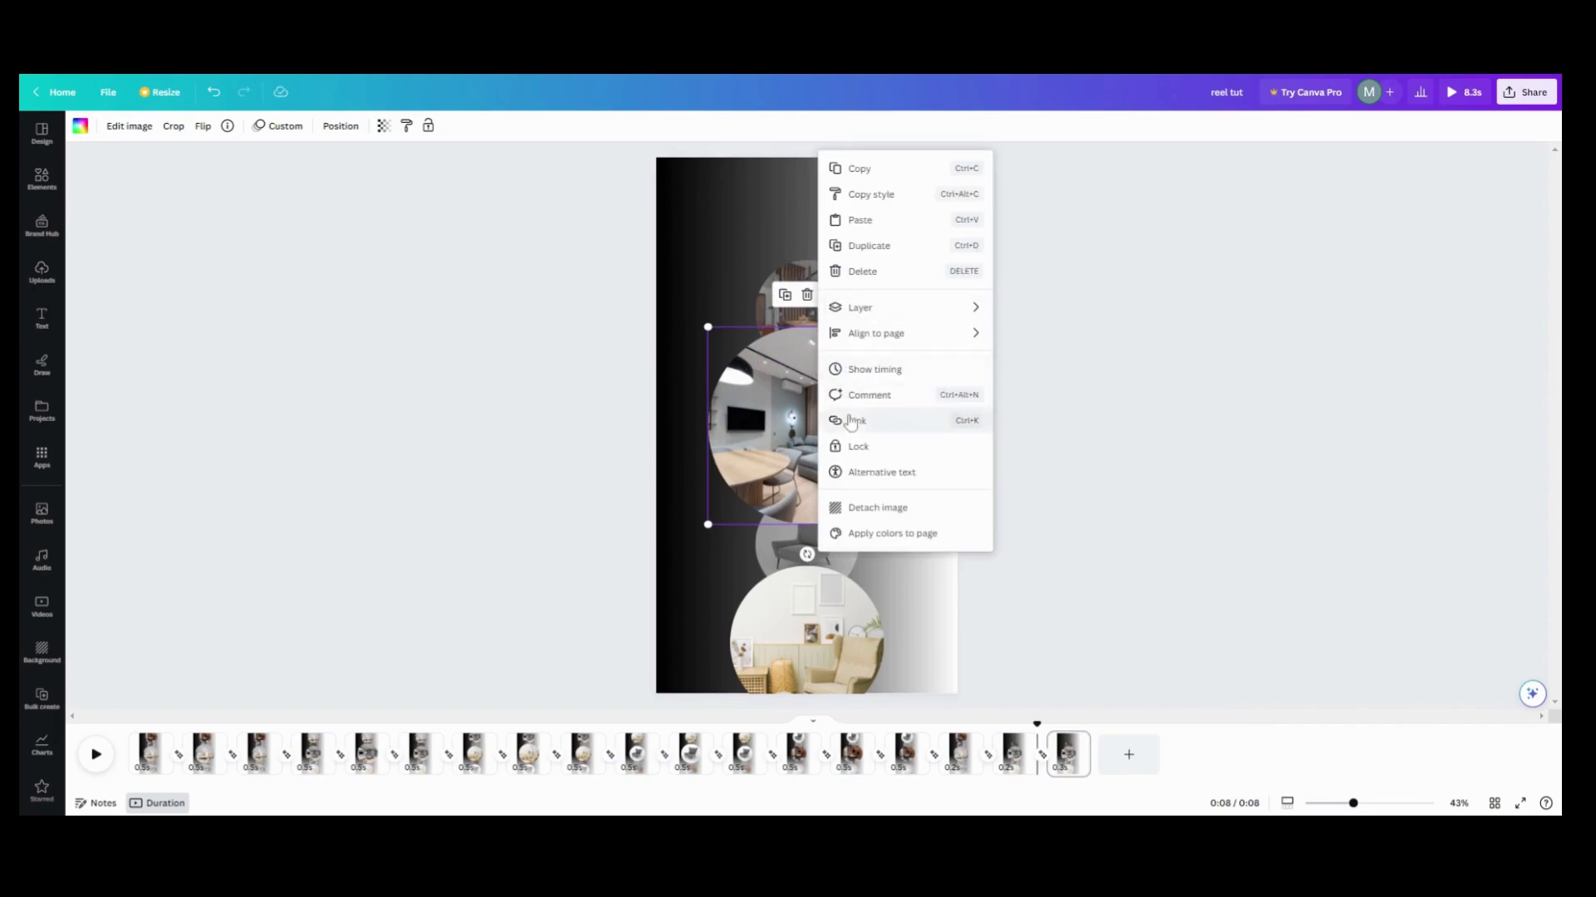
left_click(893, 508)
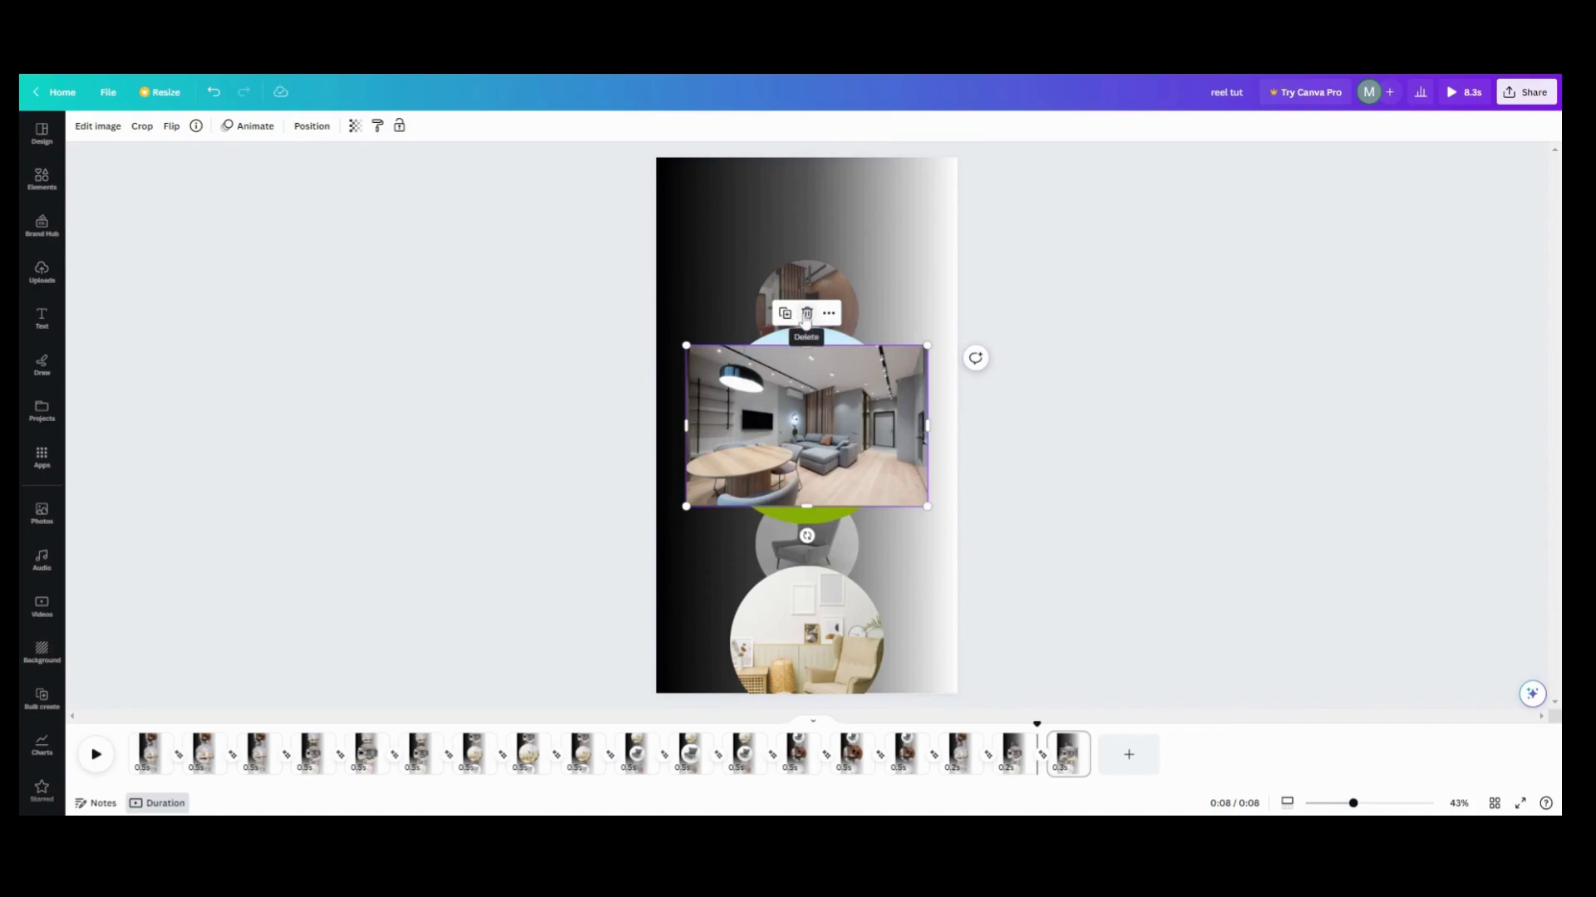
left_click(806, 316)
Detach the beige armchair photo from the bottom circle of page 18 and place it in the empty central circle
left_click(819, 586)
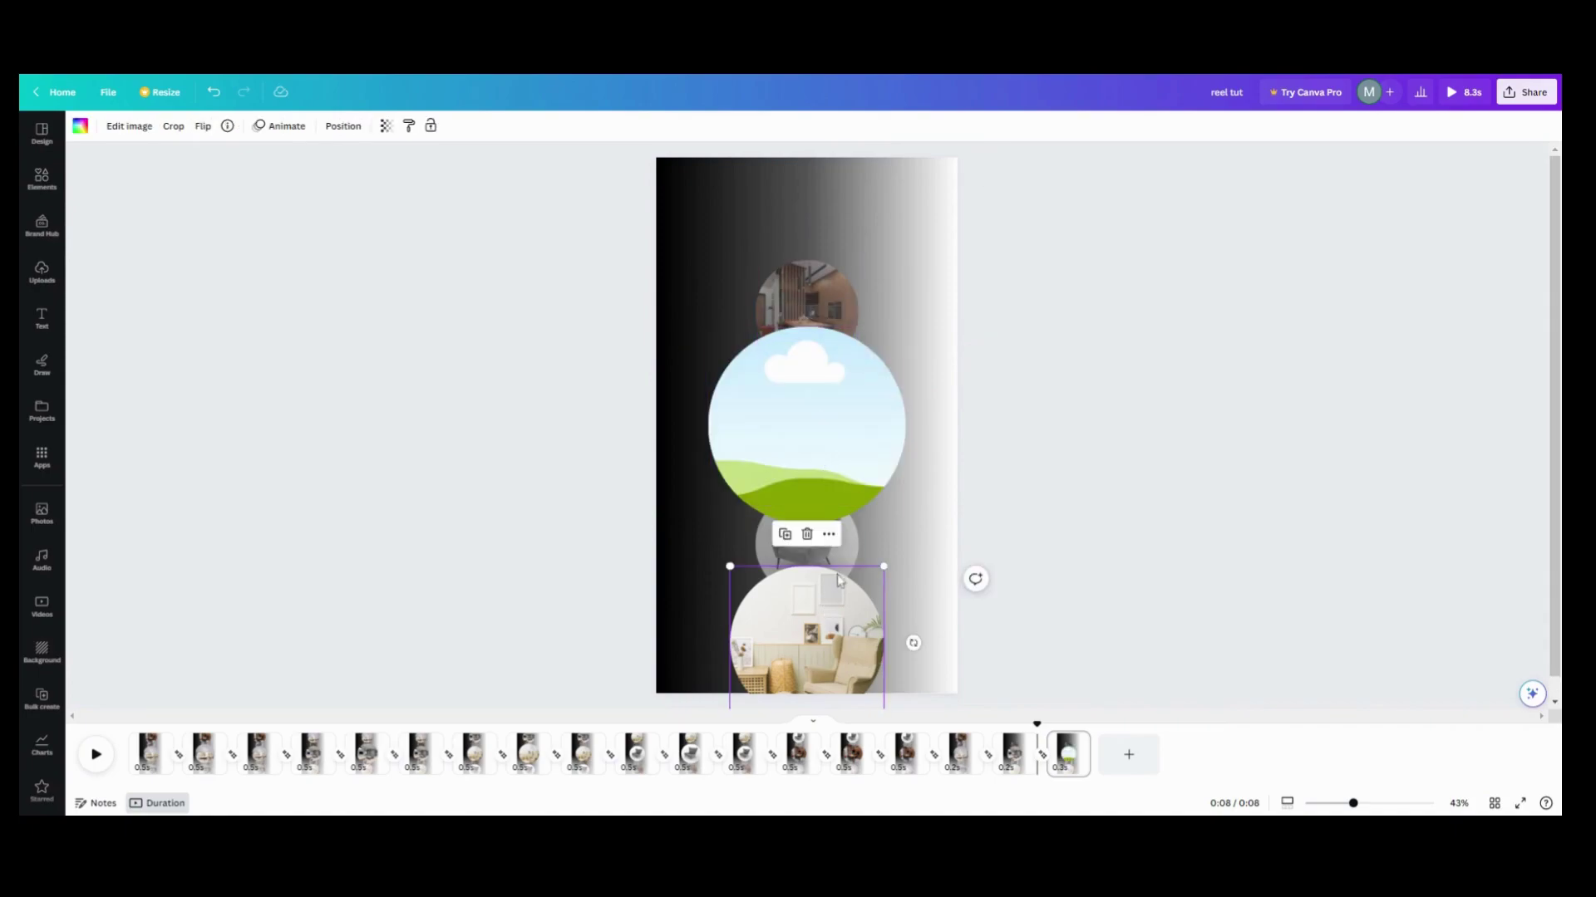
left_click(829, 536)
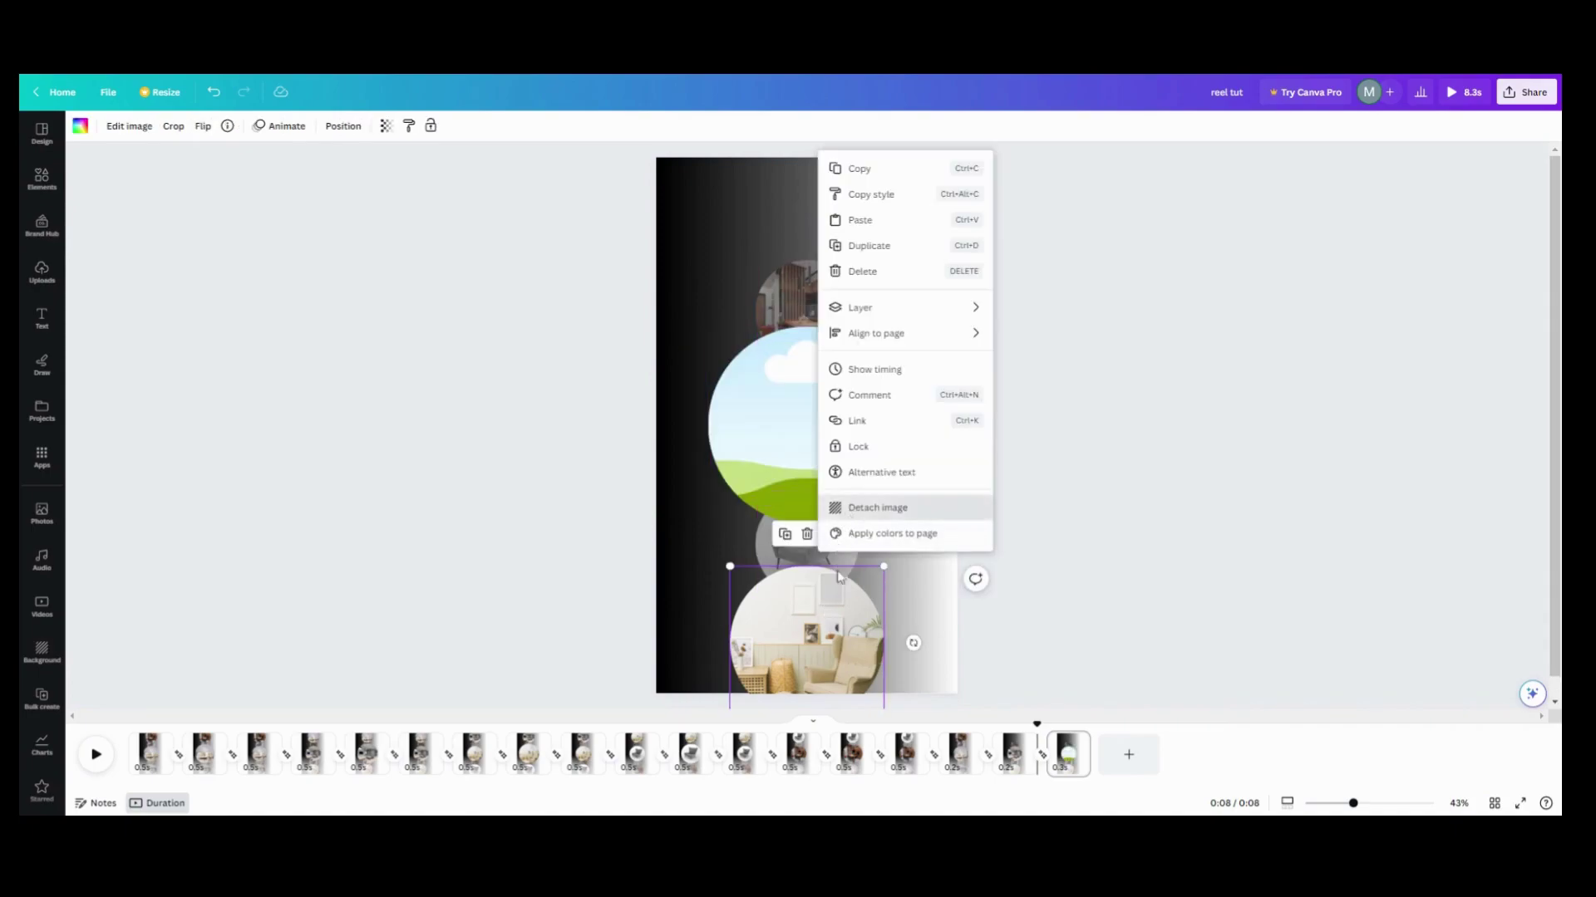
left_click(847, 507)
left_click_drag(816, 483, 818, 455)
Detach the grey armchair photo from the small faded circle below the centre and place it in the empty bottom circle
left_click(814, 559)
left_click(828, 460)
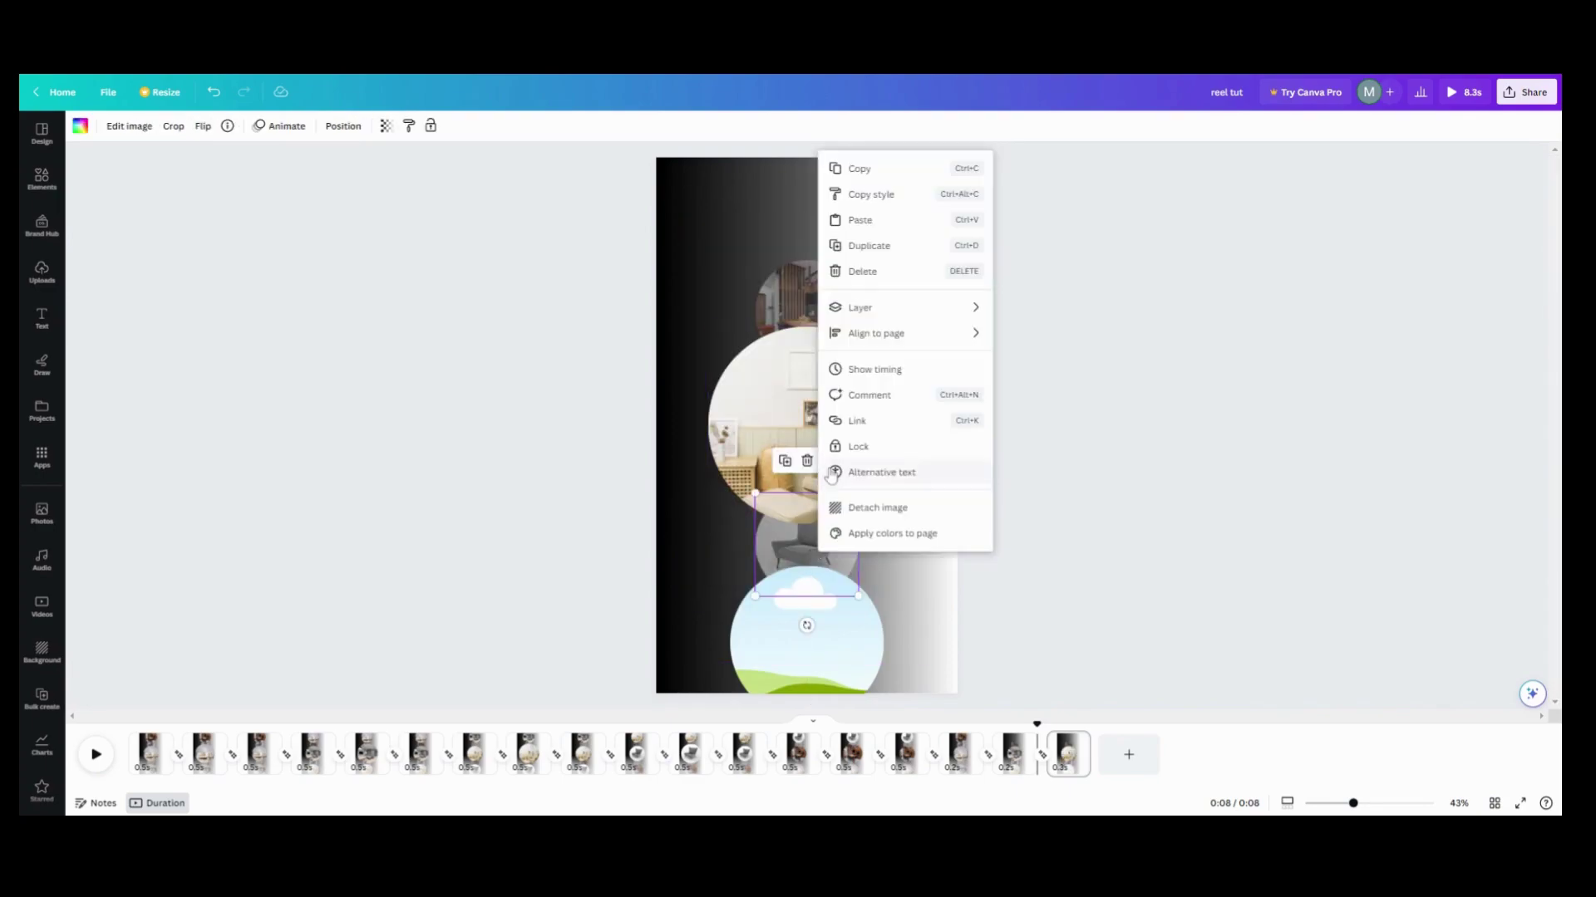
left_click(846, 507)
left_click_drag(801, 451, 826, 657)
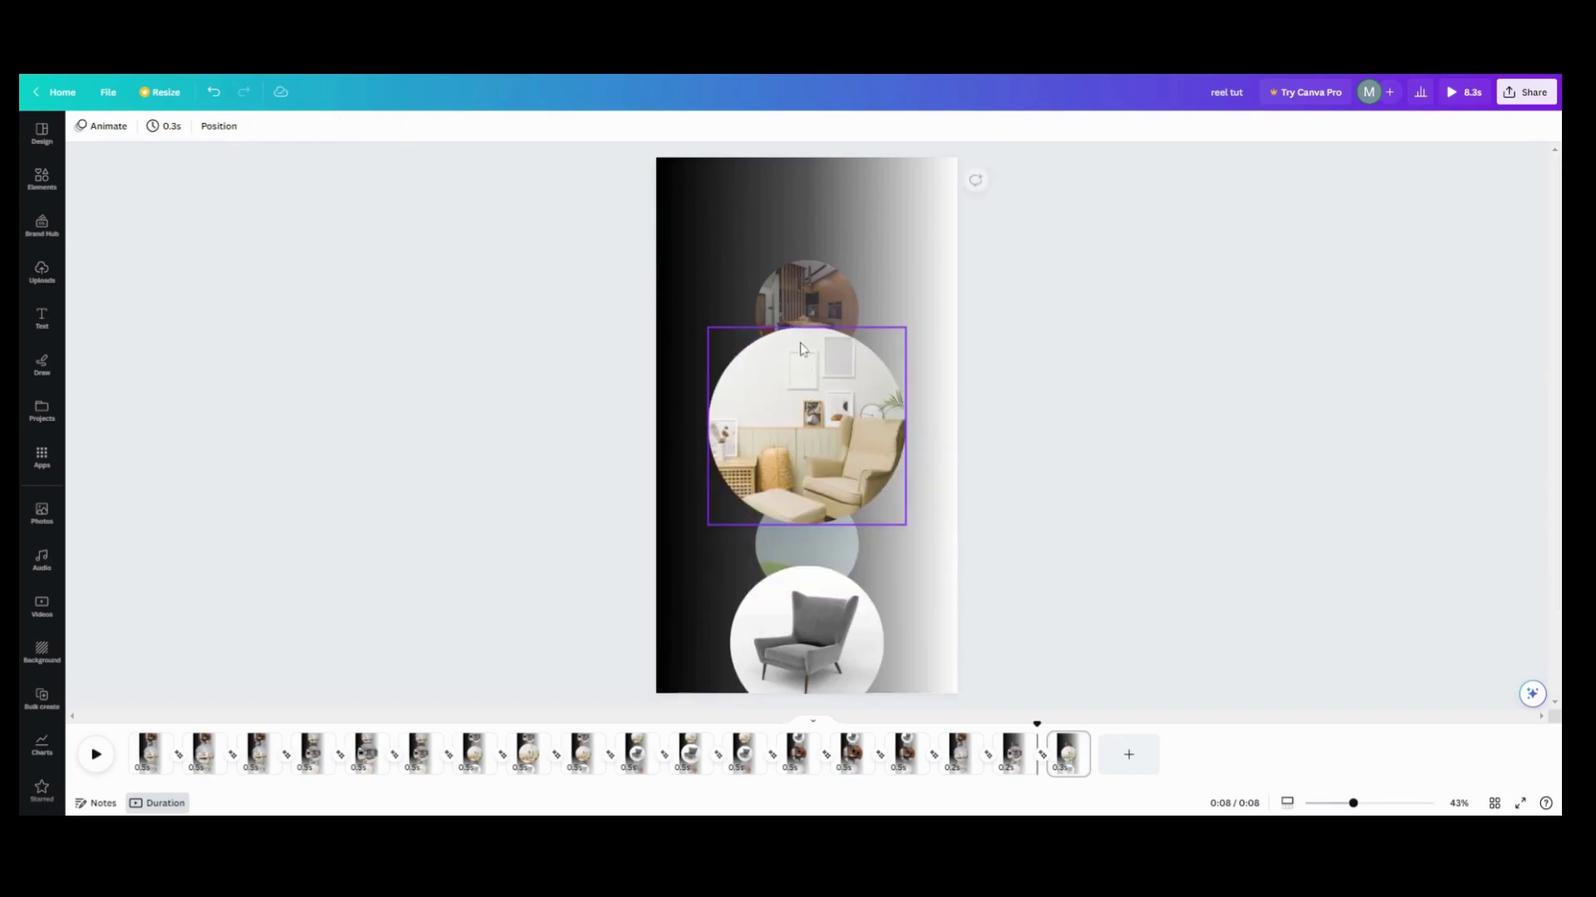
Move the kitchen photo from the faded circle above the centre to the faded circle below it, and delete the emptied upper frame
left_click(795, 316)
left_click(828, 228)
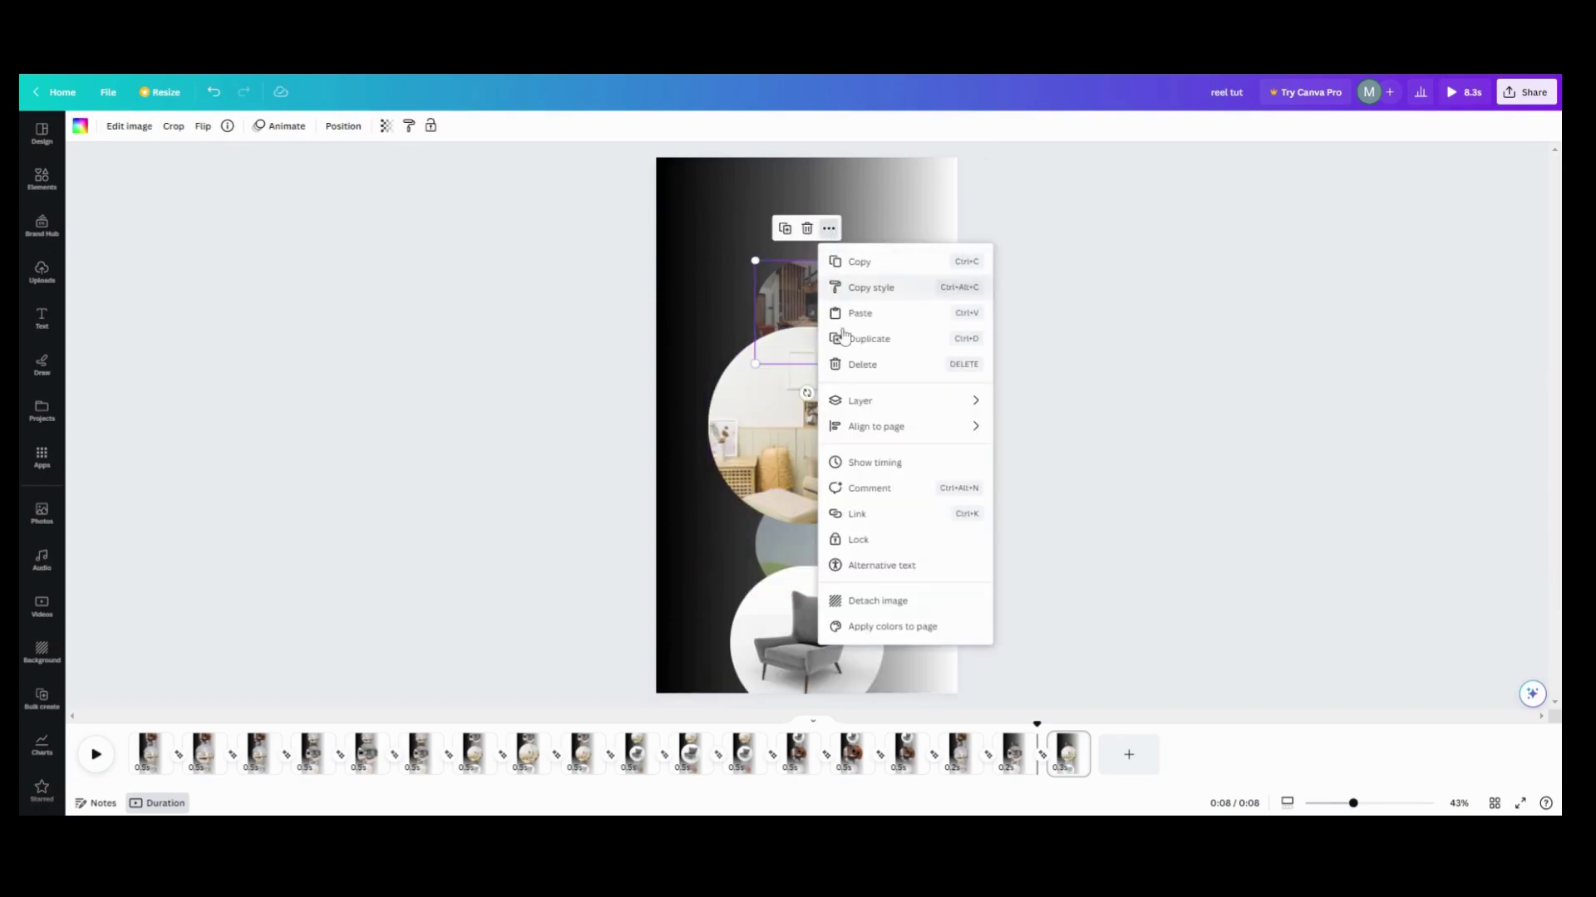
left_click(844, 601)
left_click_drag(788, 427, 803, 542)
left_click(805, 301)
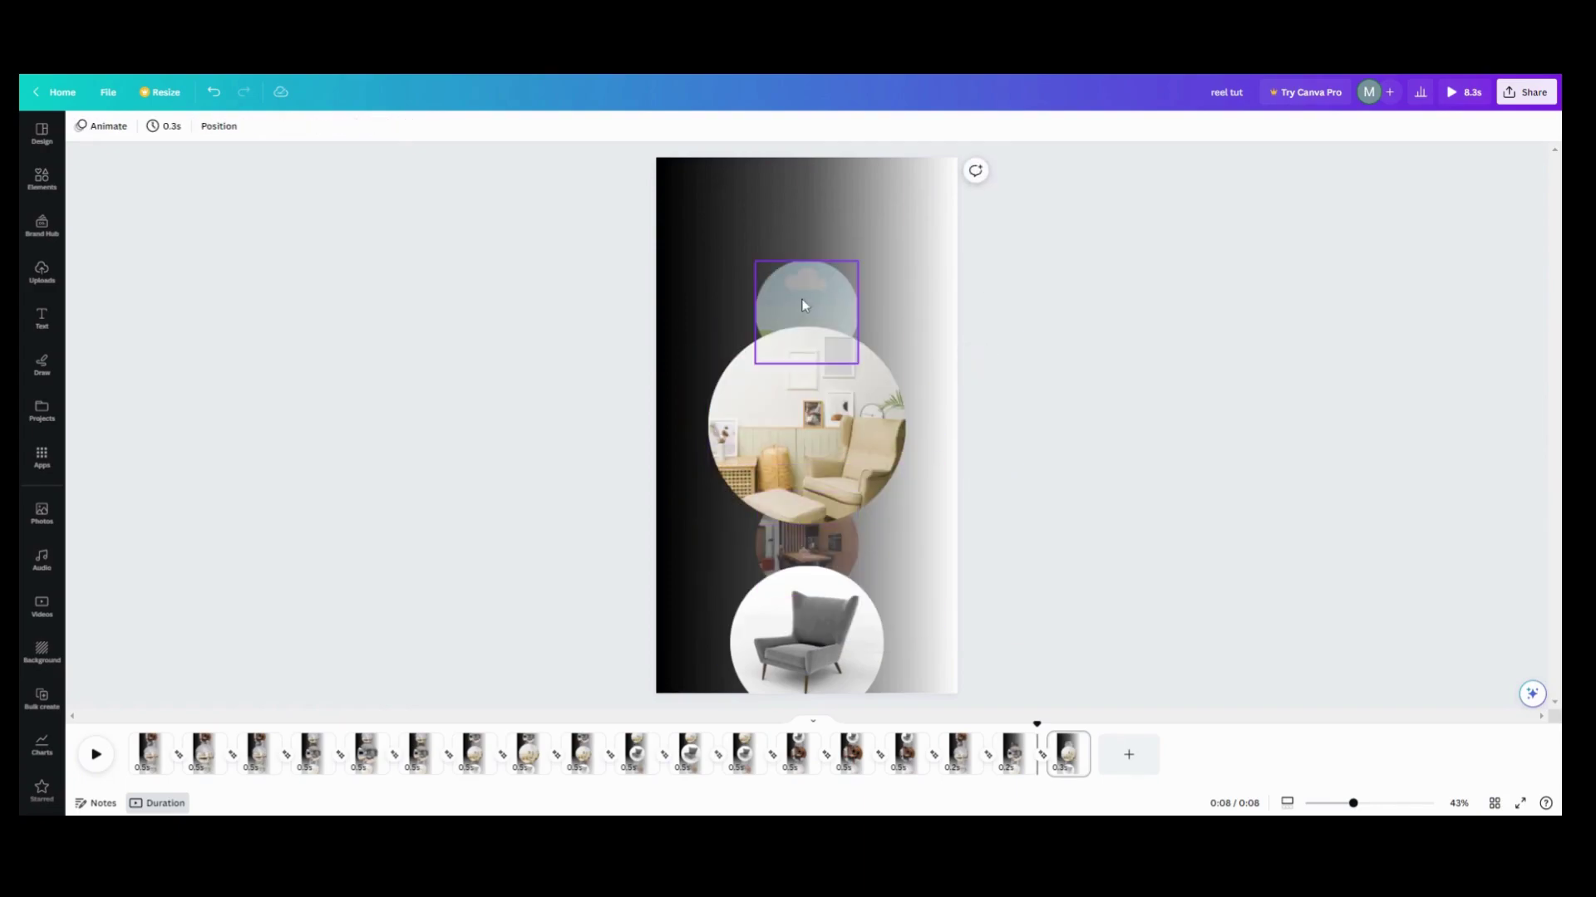
left_click(807, 229)
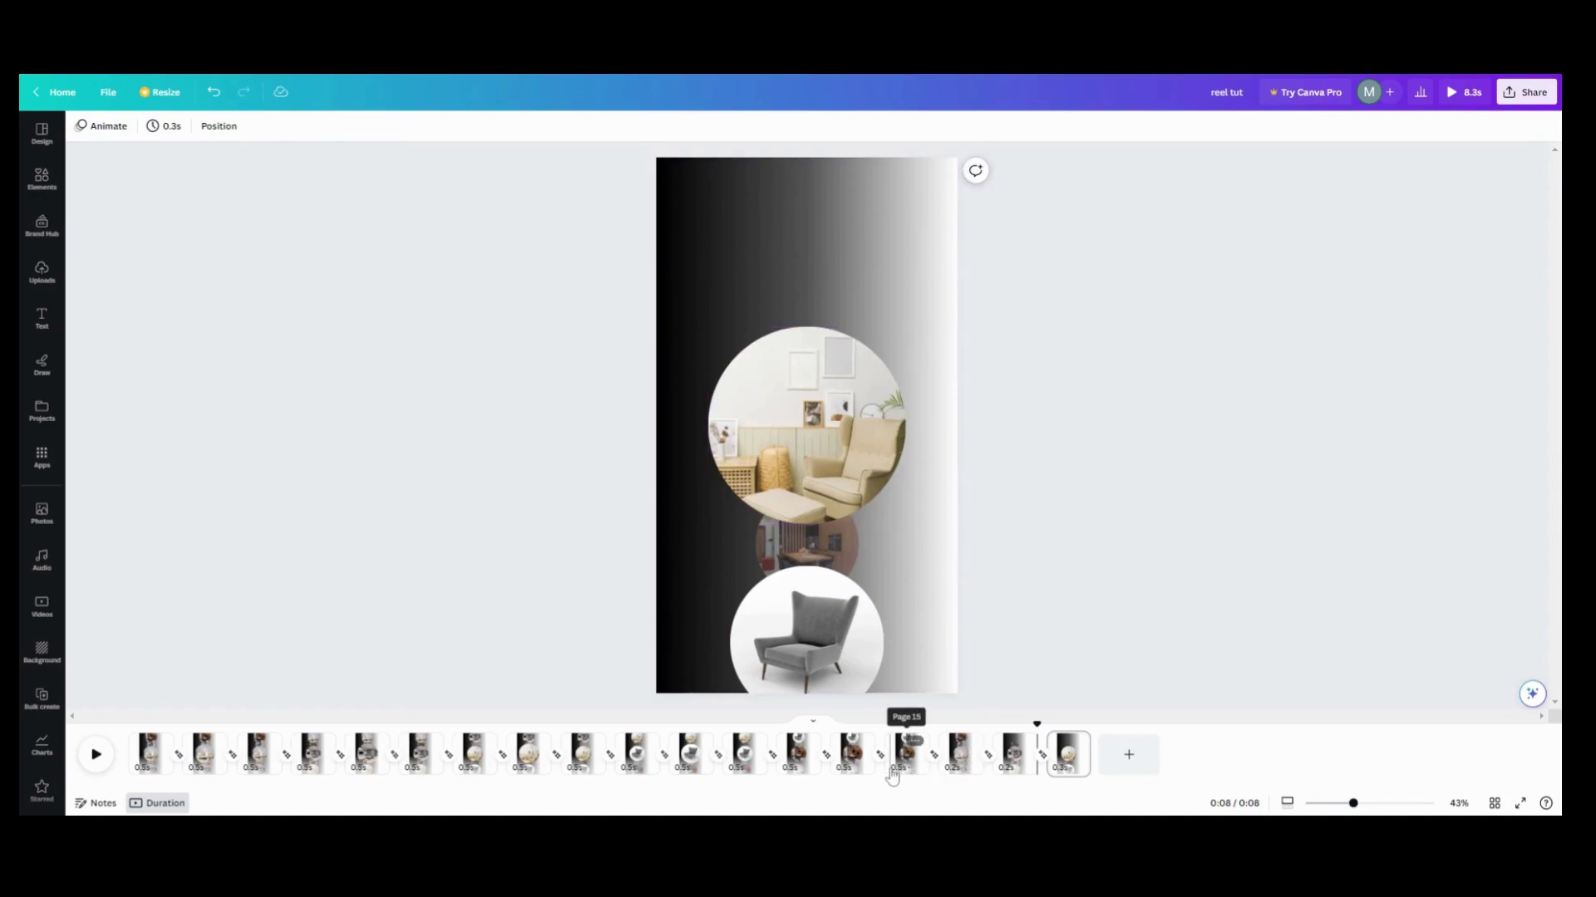
Lengthen the durations of pages 16, 17 and 18, giving page 18 0.6 s, and preview the reel from page 15
left_click(904, 761)
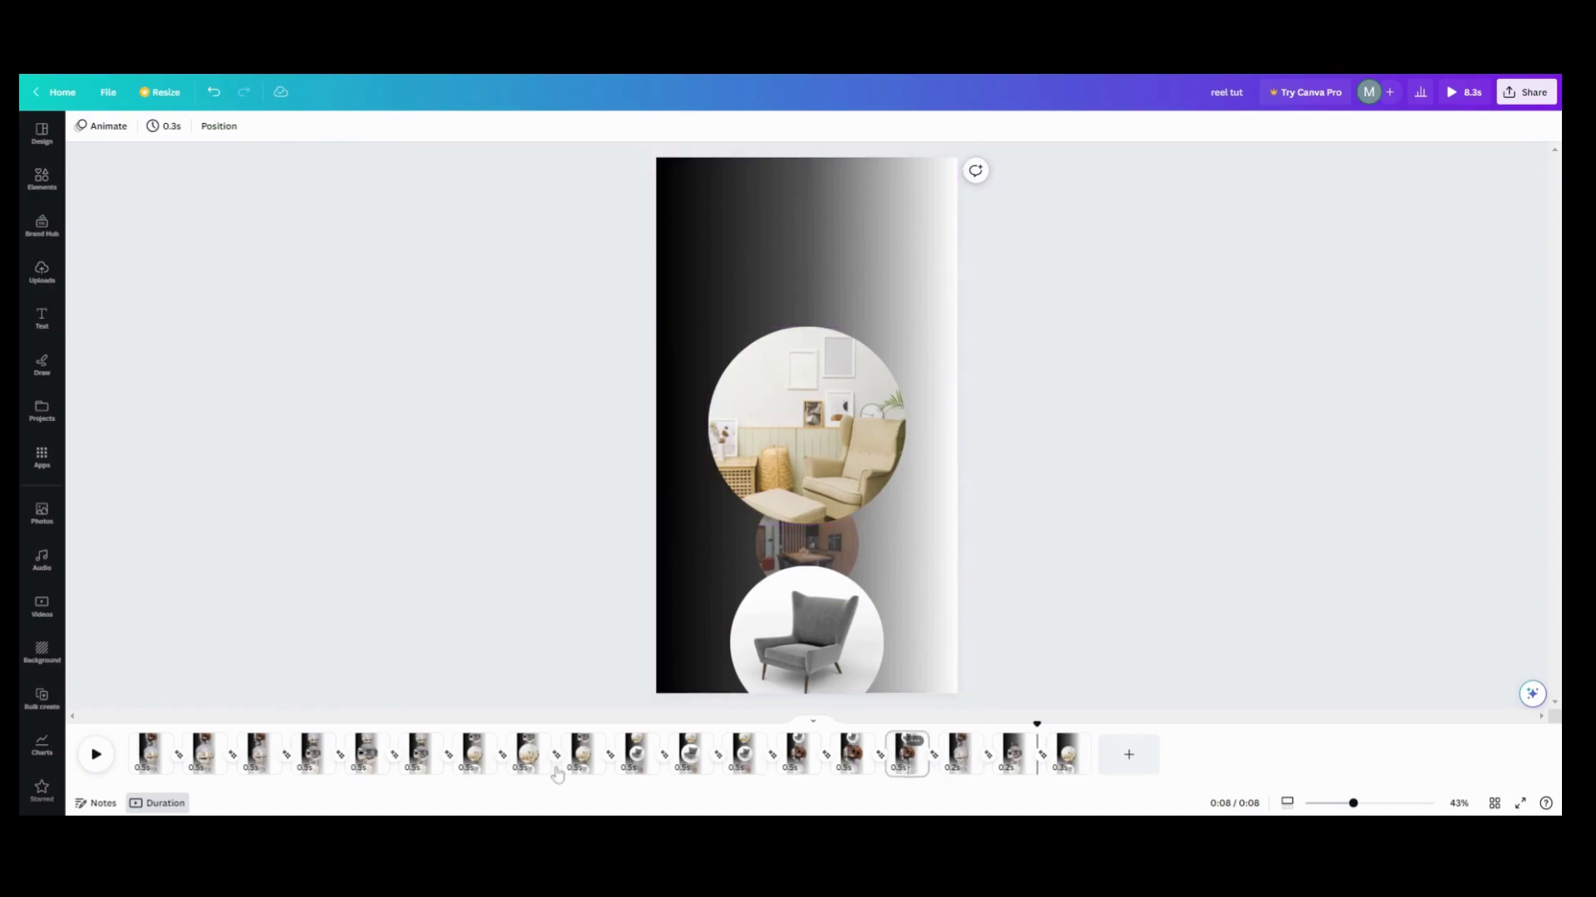
left_click(94, 758)
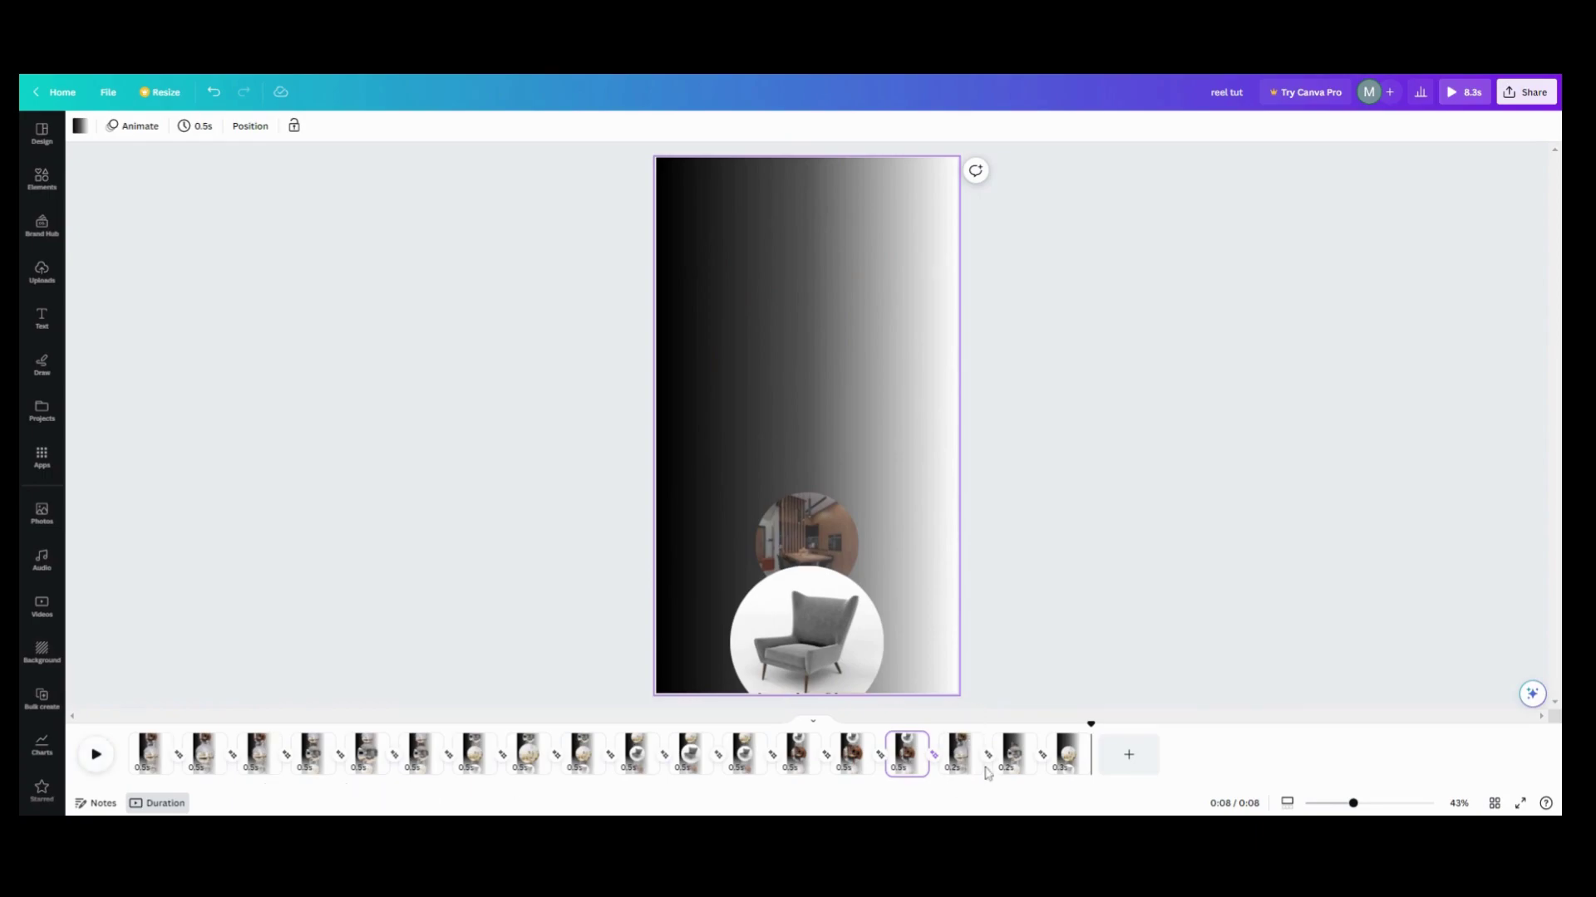
mouse_move(981, 778)
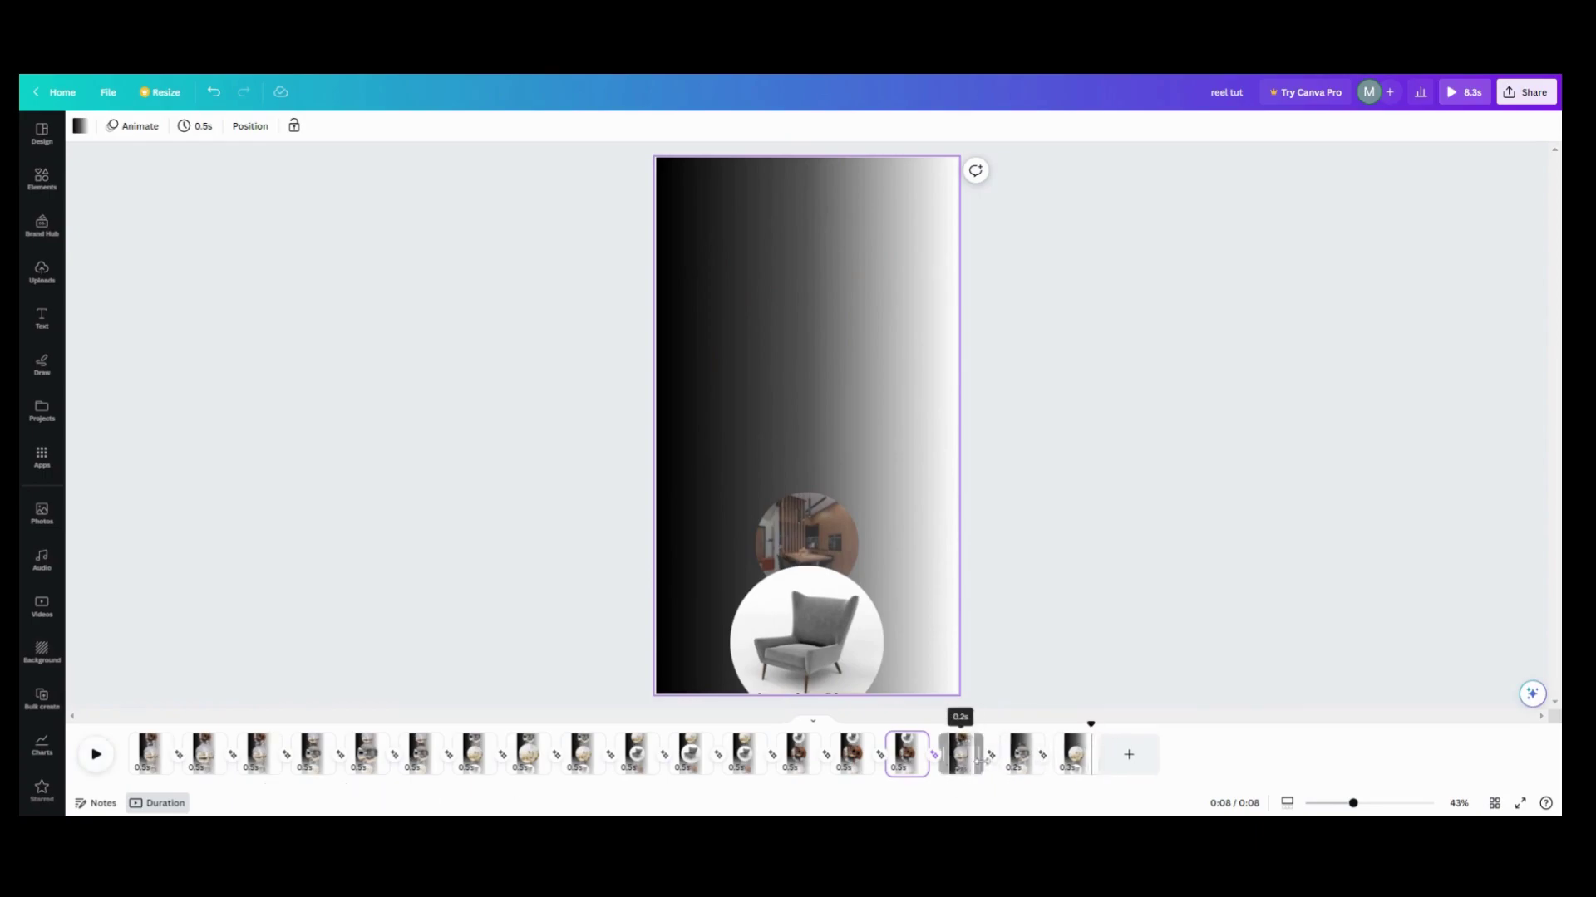
mouse_move(982, 762)
left_mouse_down()
mouse_move(1054, 764)
mouse_move(986, 767)
left_mouse_up()
left_click_drag(1093, 764, 1097, 771)
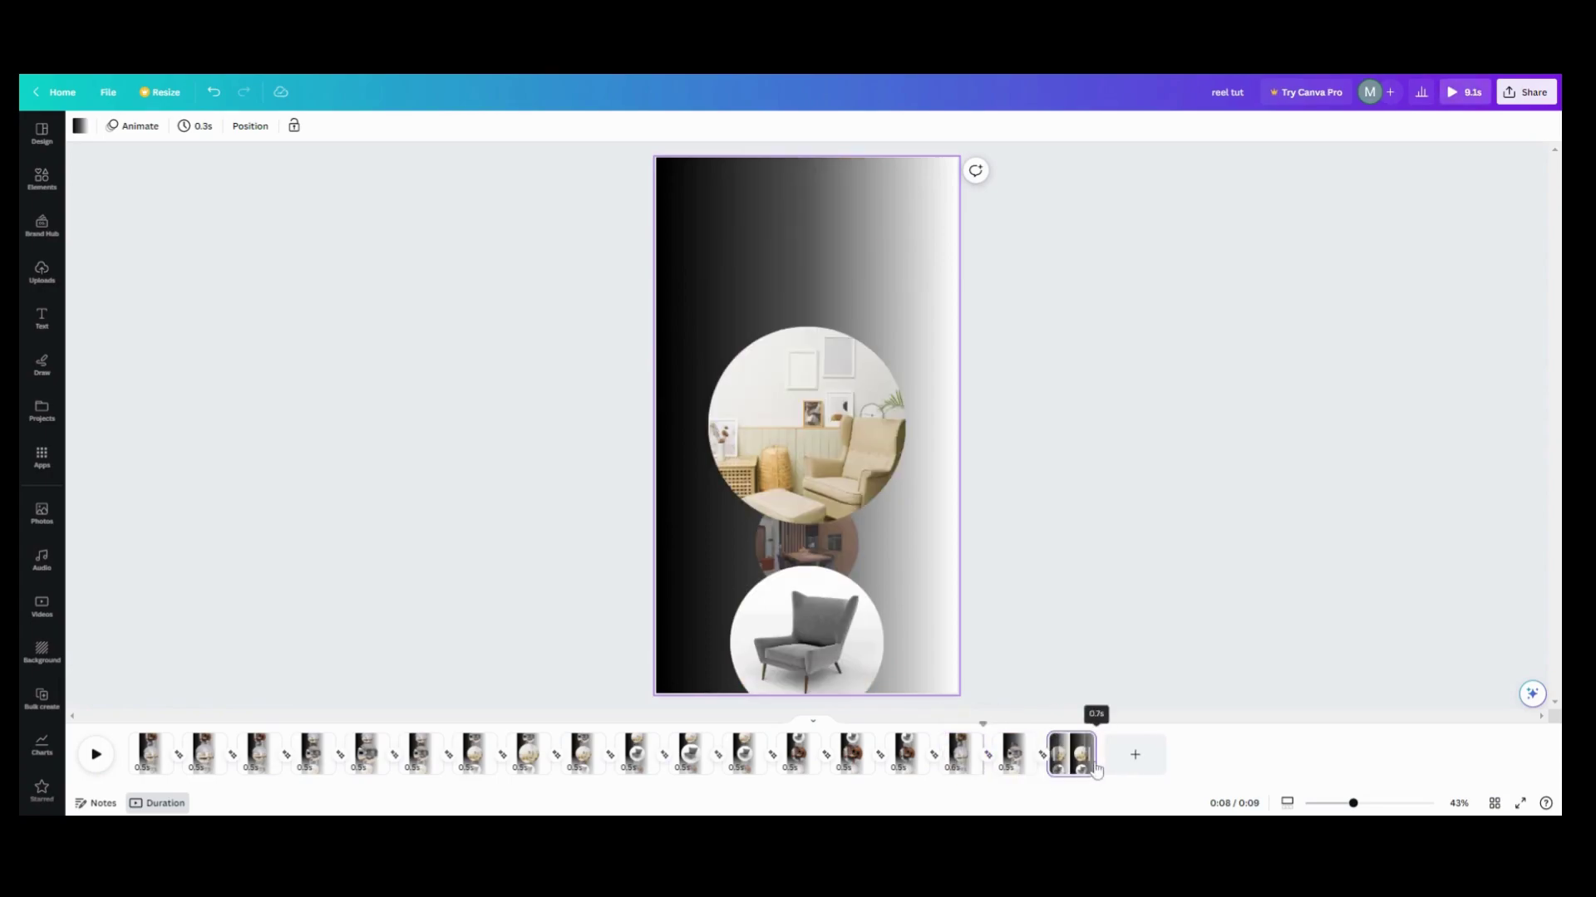
left_click(904, 756)
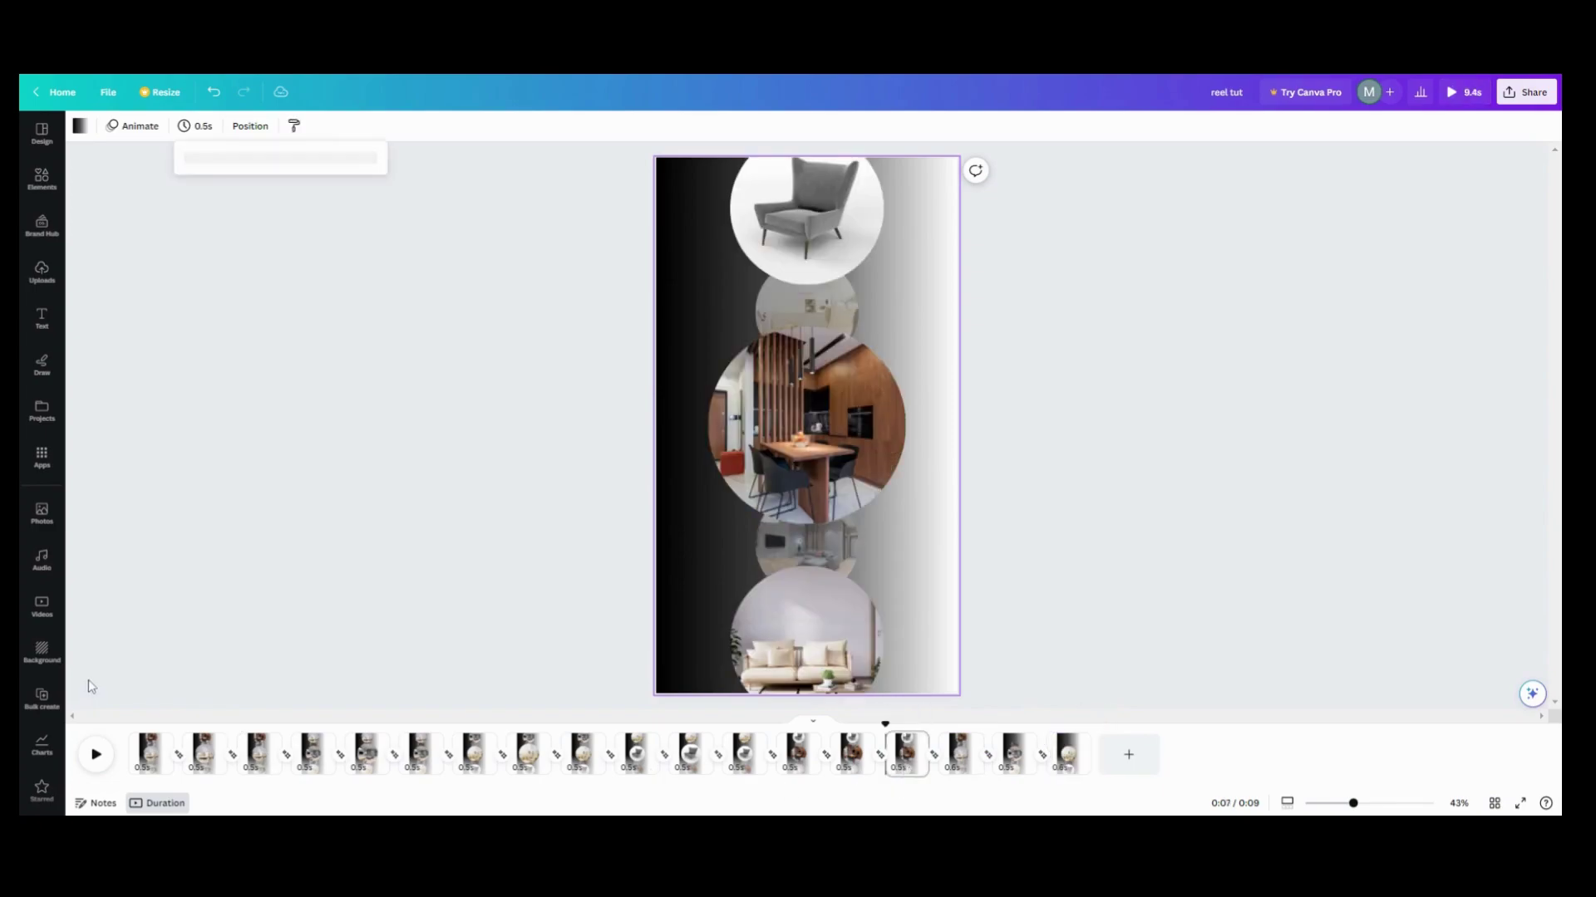
left_click(97, 755)
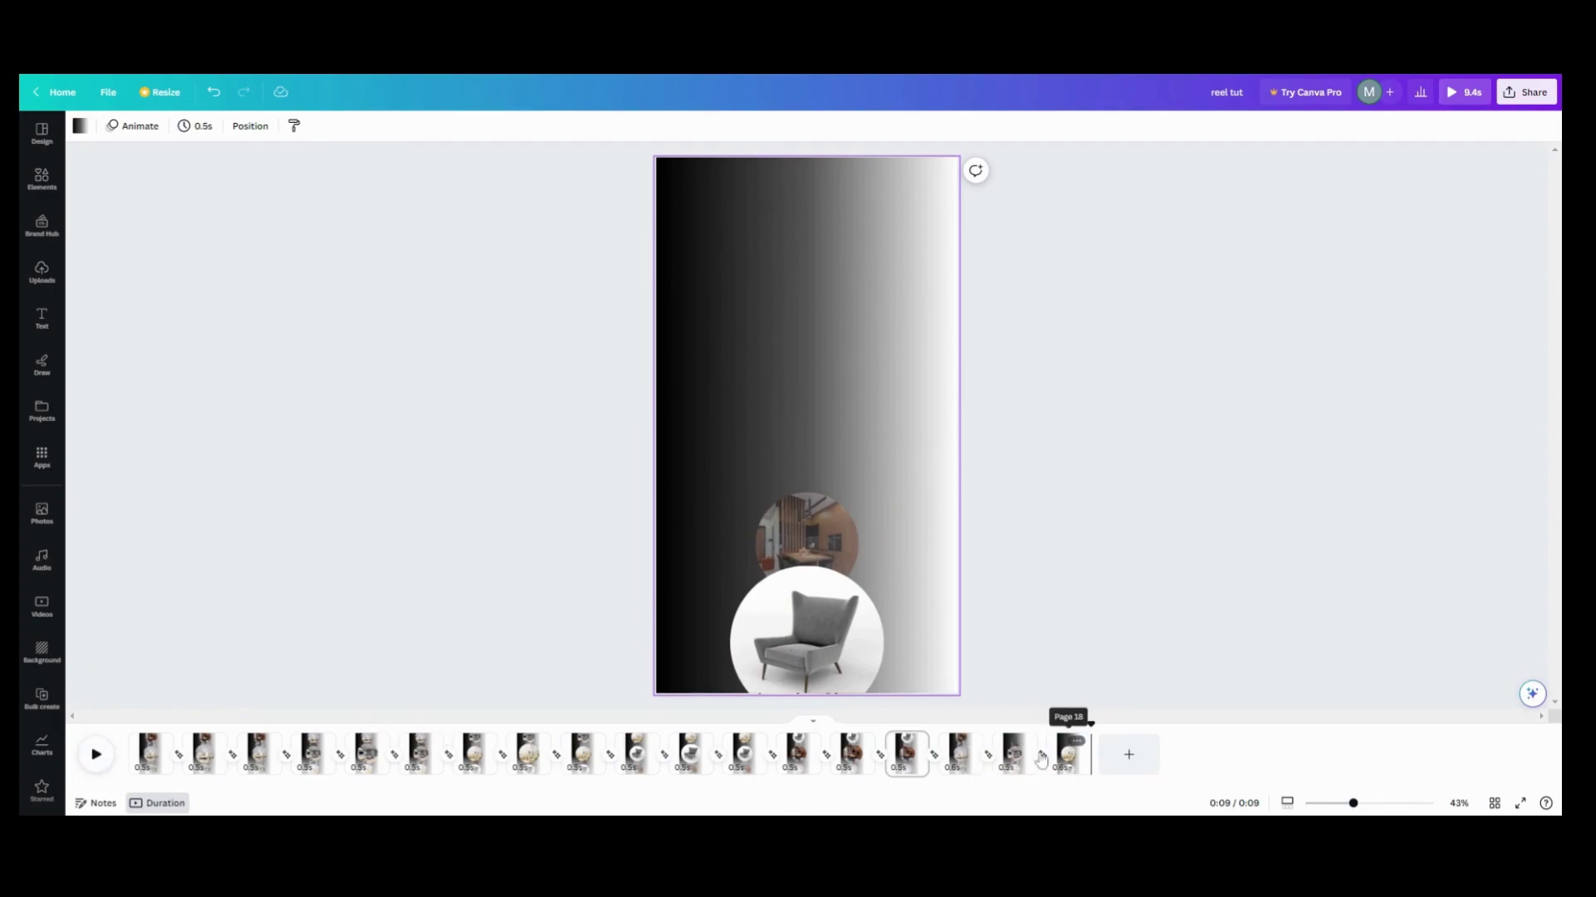
Duplicate page 18, and on the new page 19 detach and delete the beige armchair photo from the central circle
left_click(785, 613)
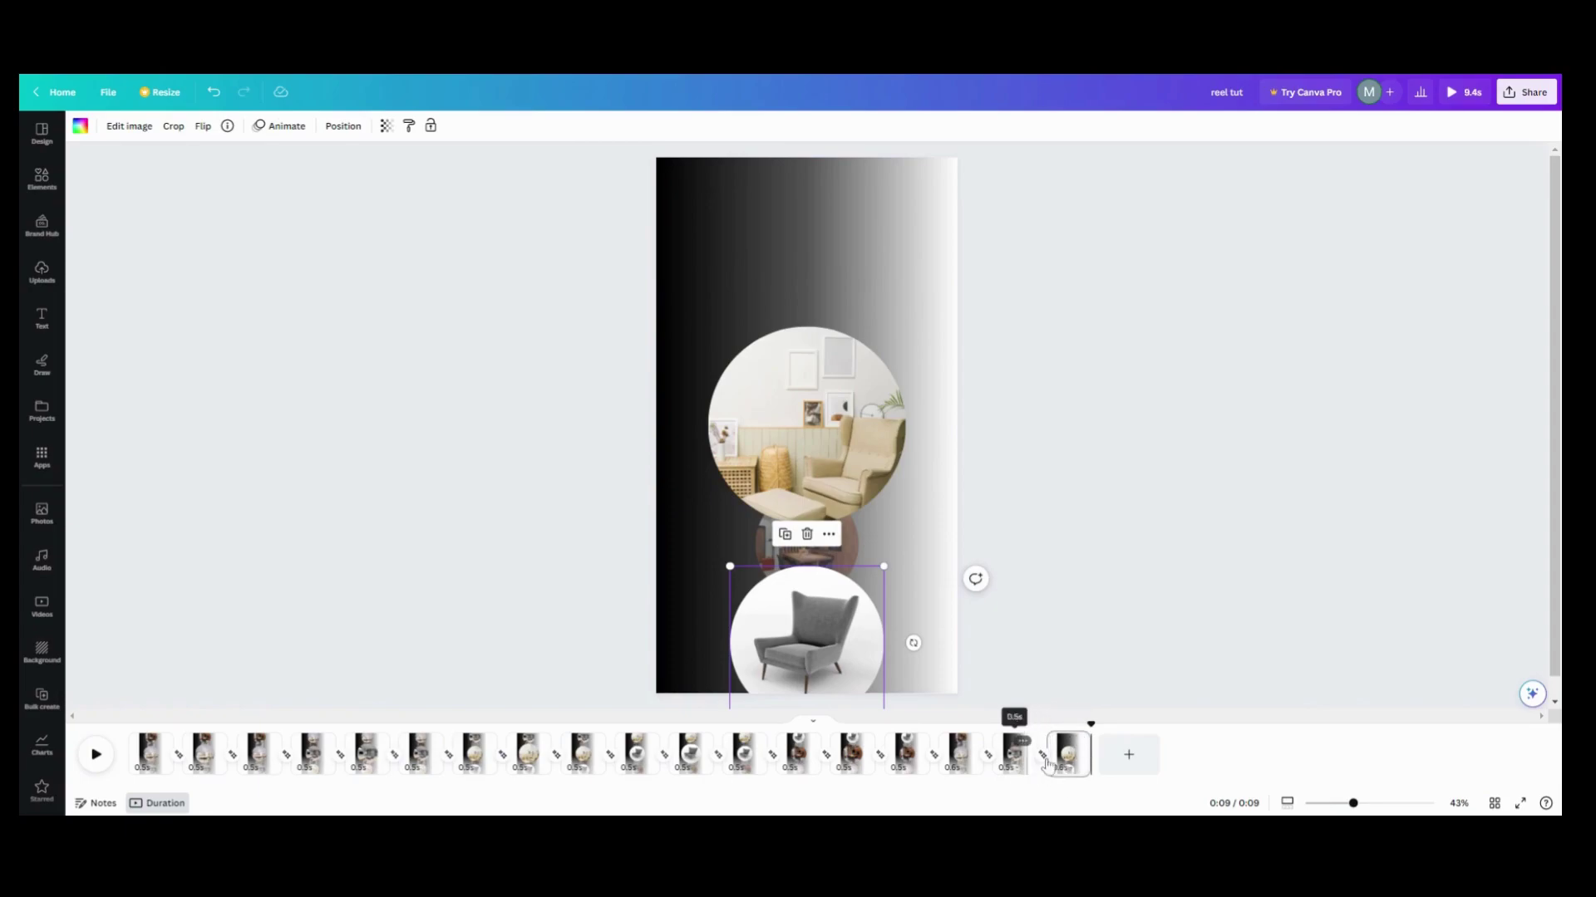
left_click(1068, 766)
left_click(1076, 742)
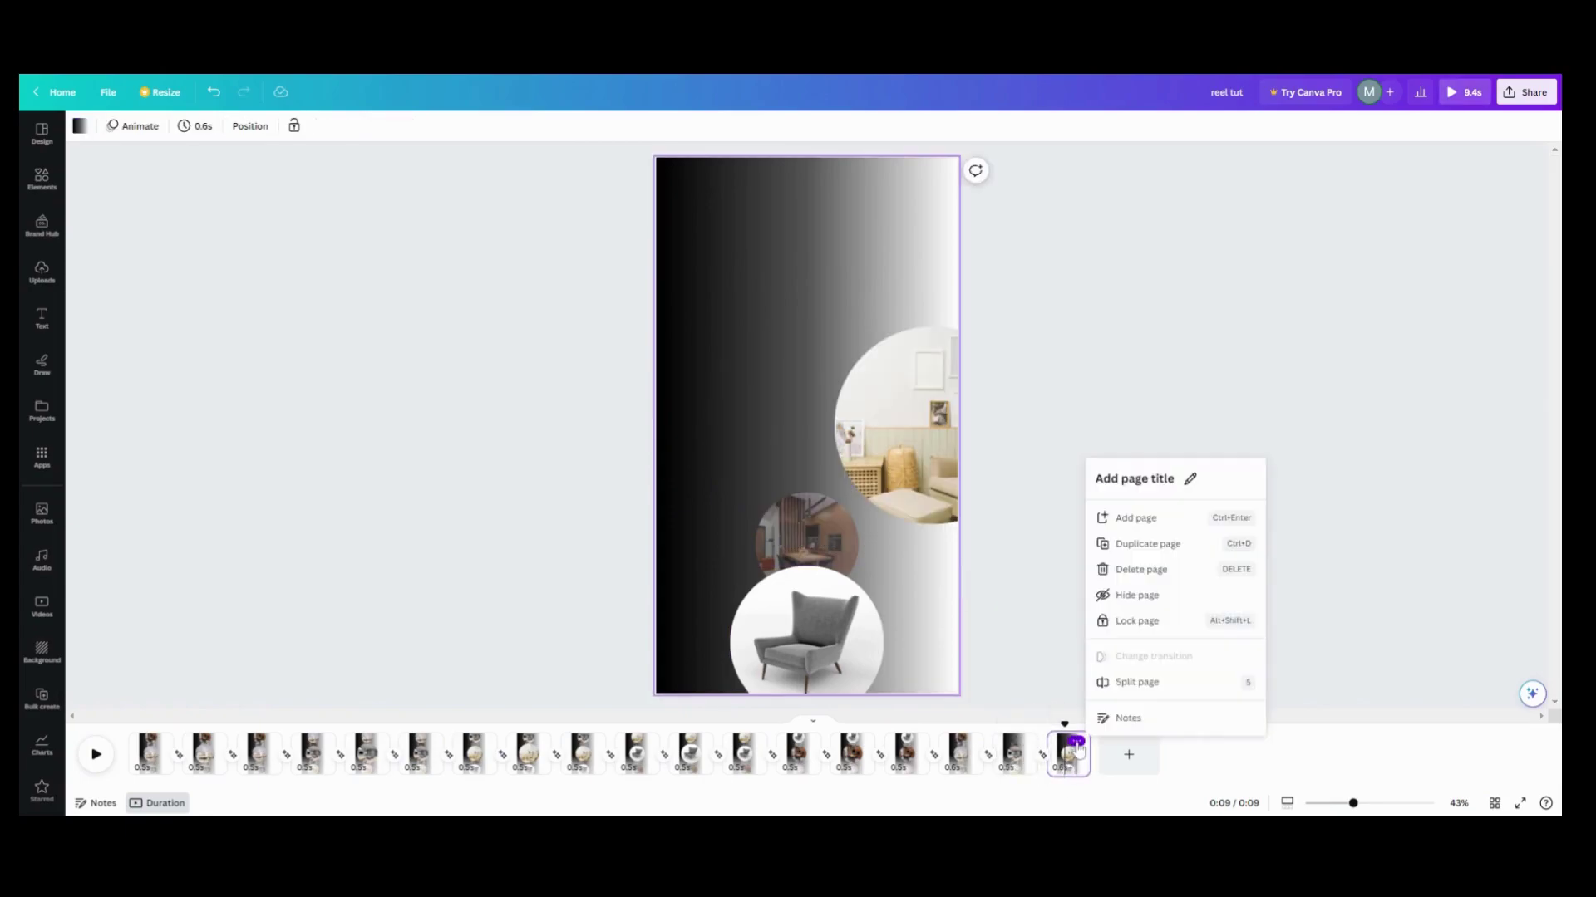
left_click(1148, 547)
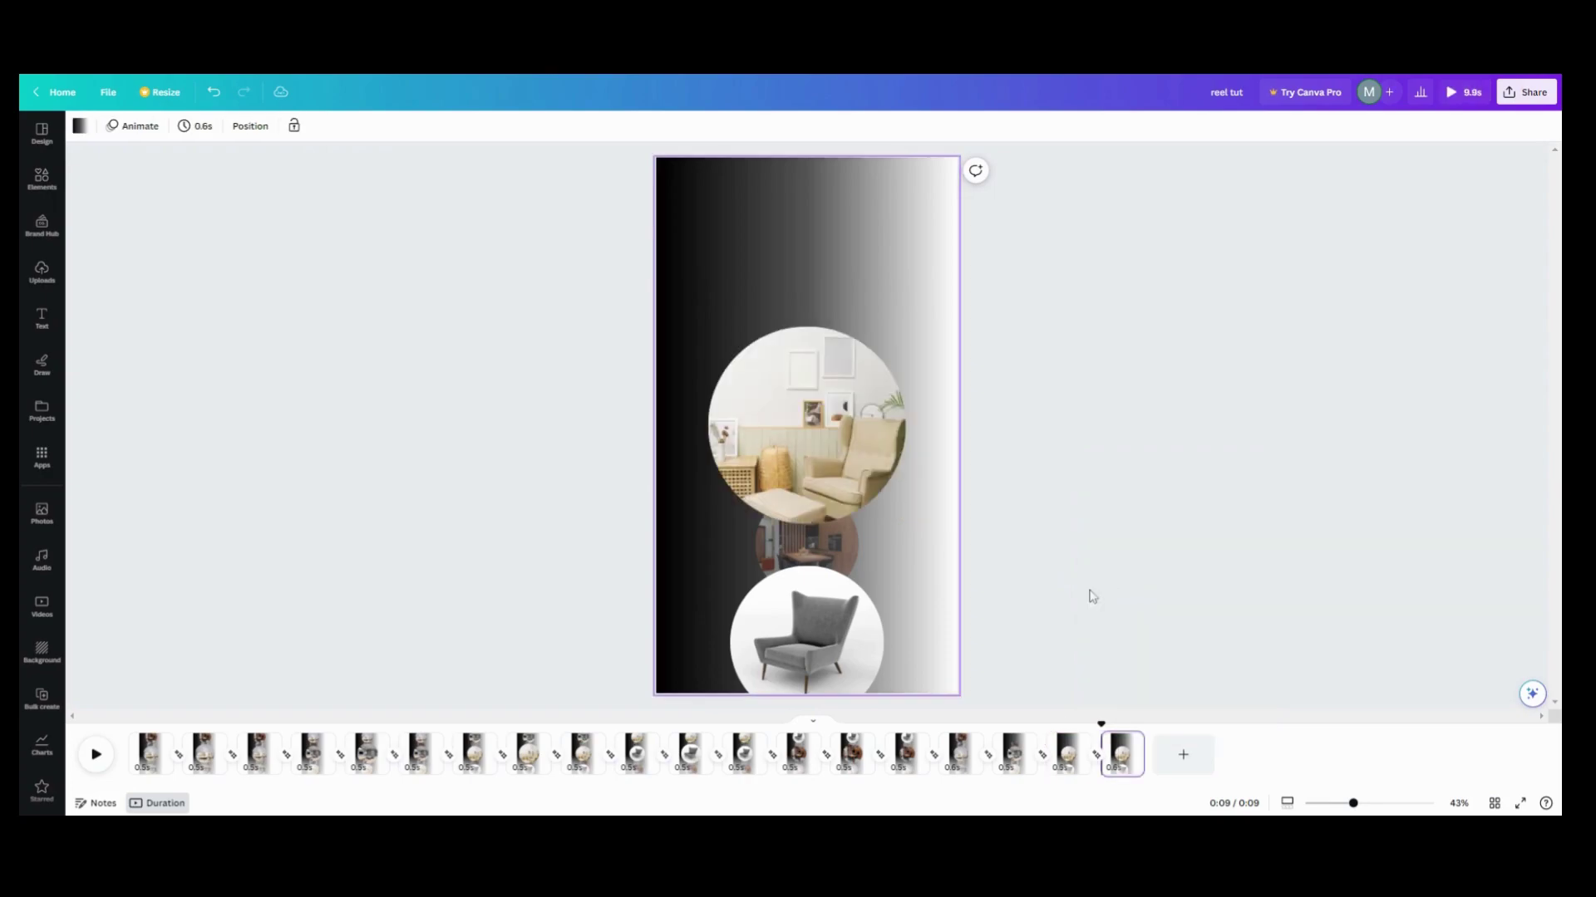
left_click(829, 443)
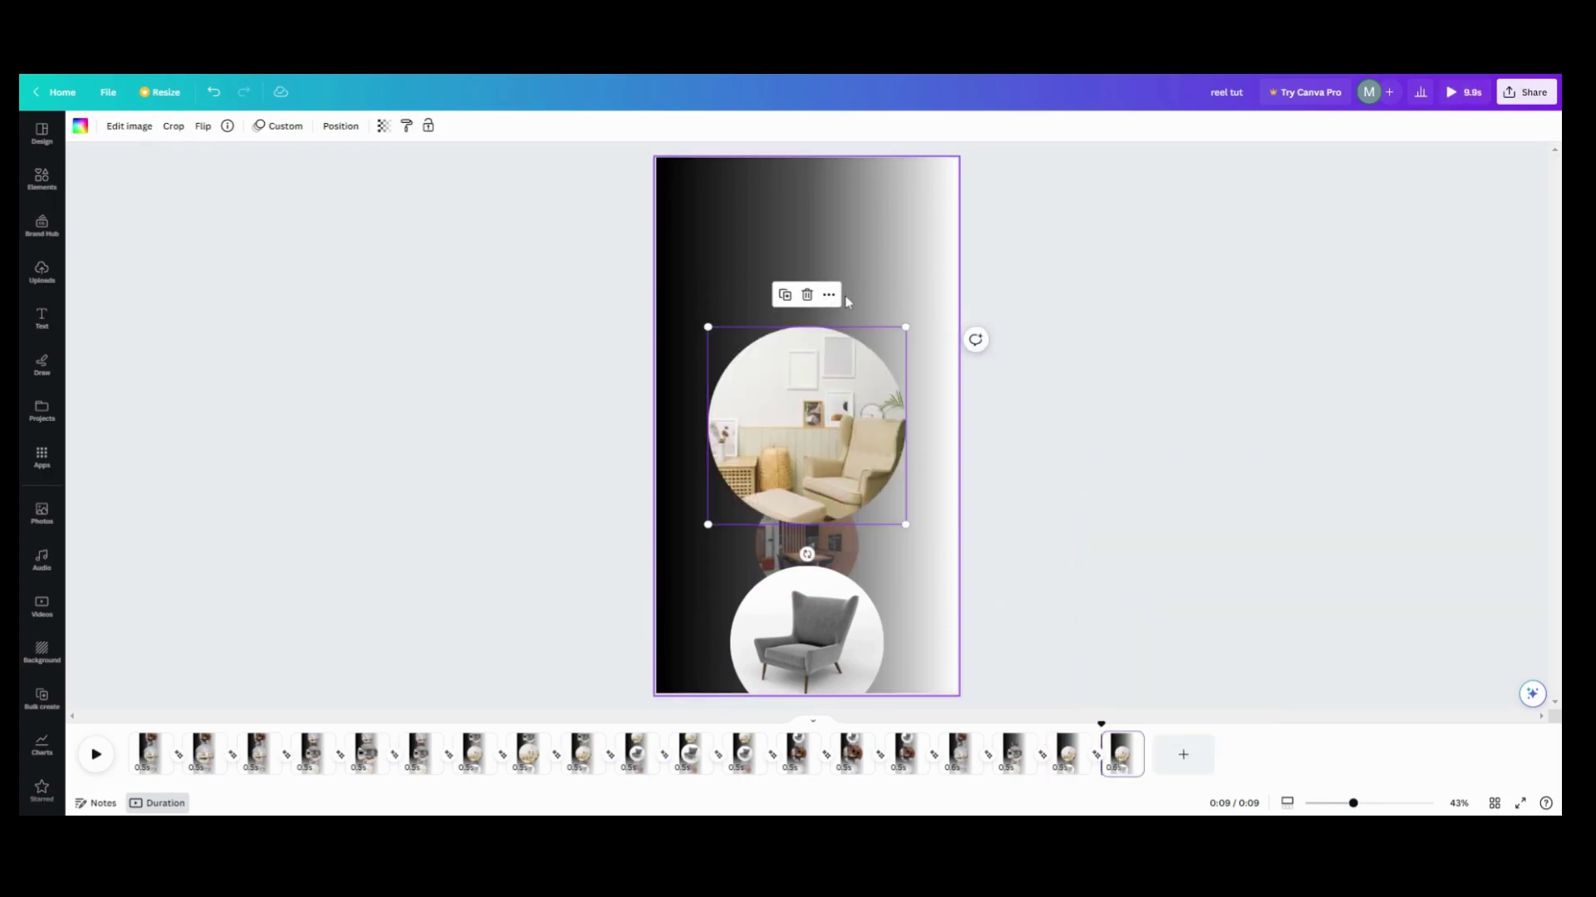
right_click(829, 444)
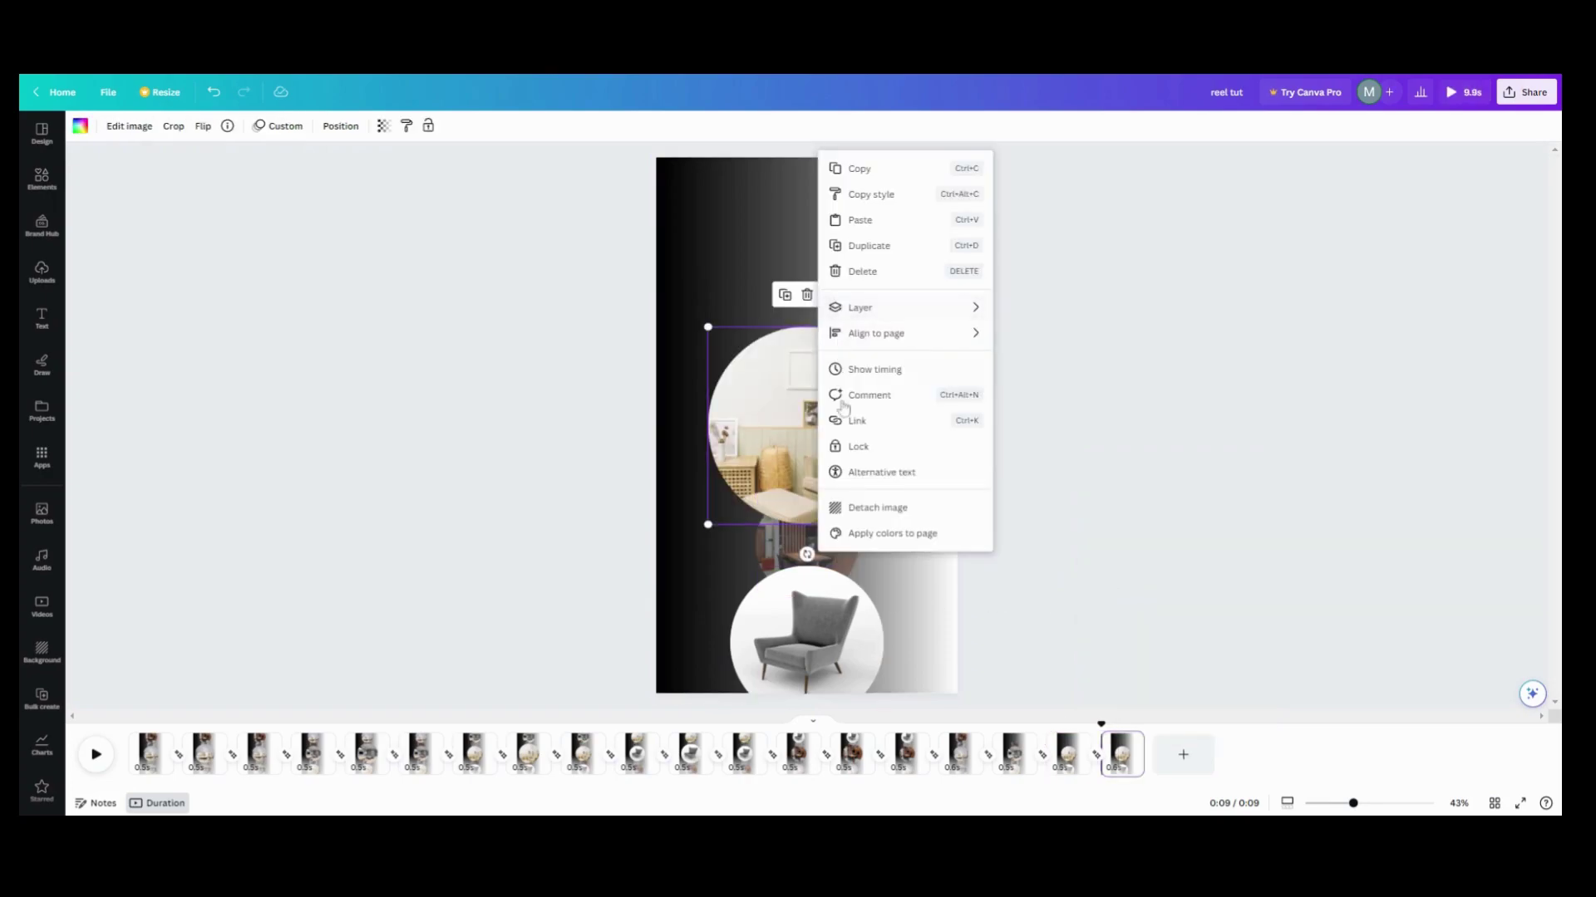
left_click(874, 508)
left_click(806, 213)
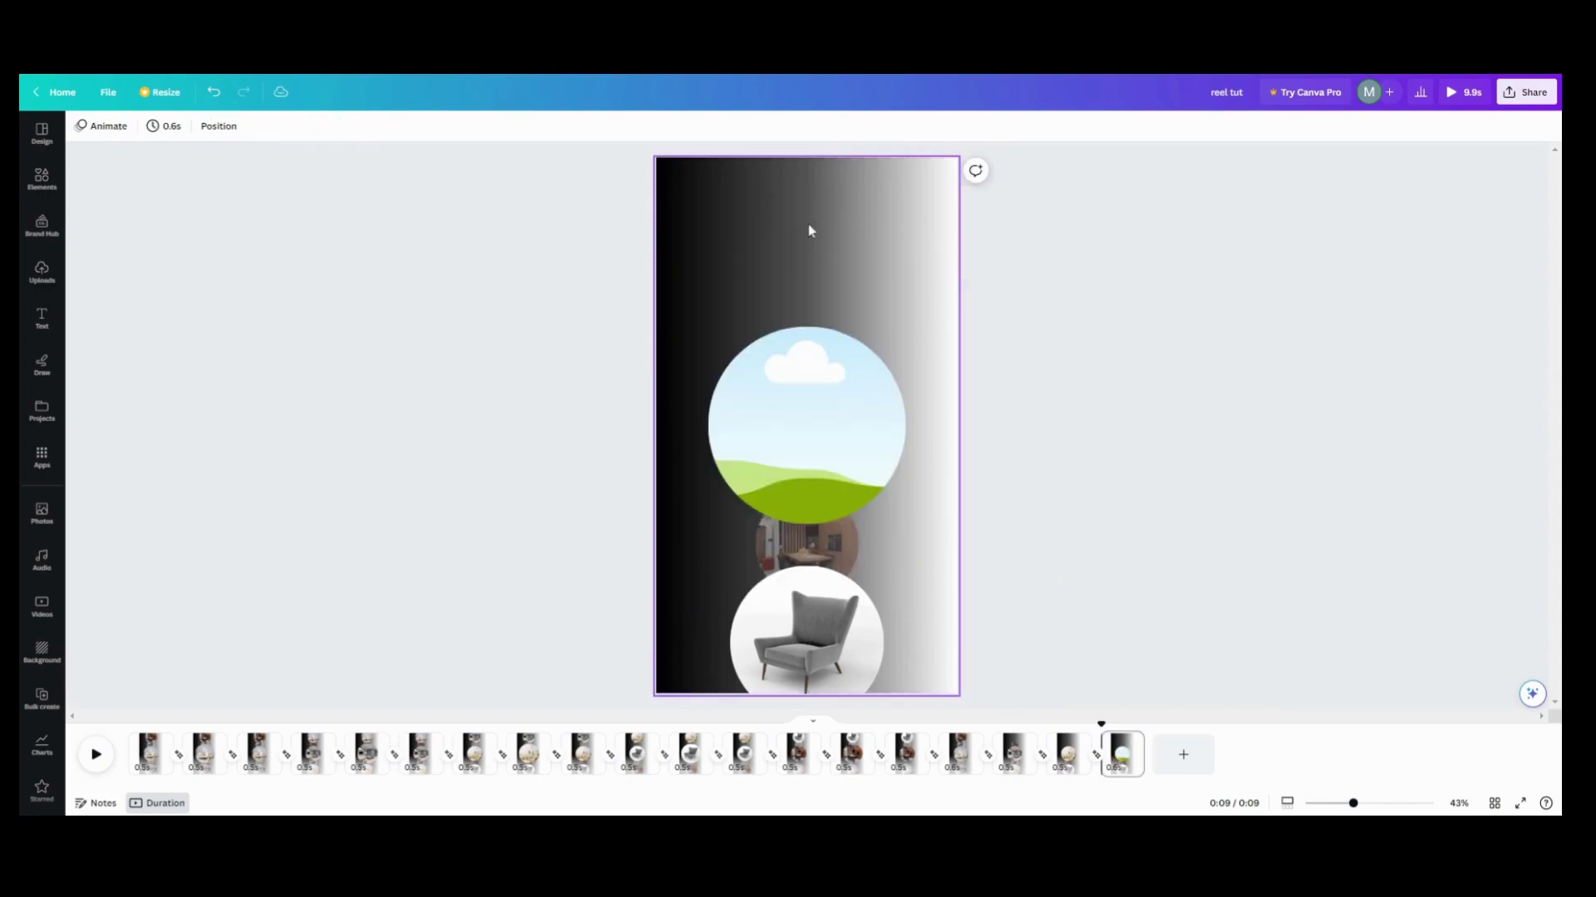
Detach the grey armchair photo from the bottom circle of page 19 and fill the empty central circle with it
left_click(850, 625)
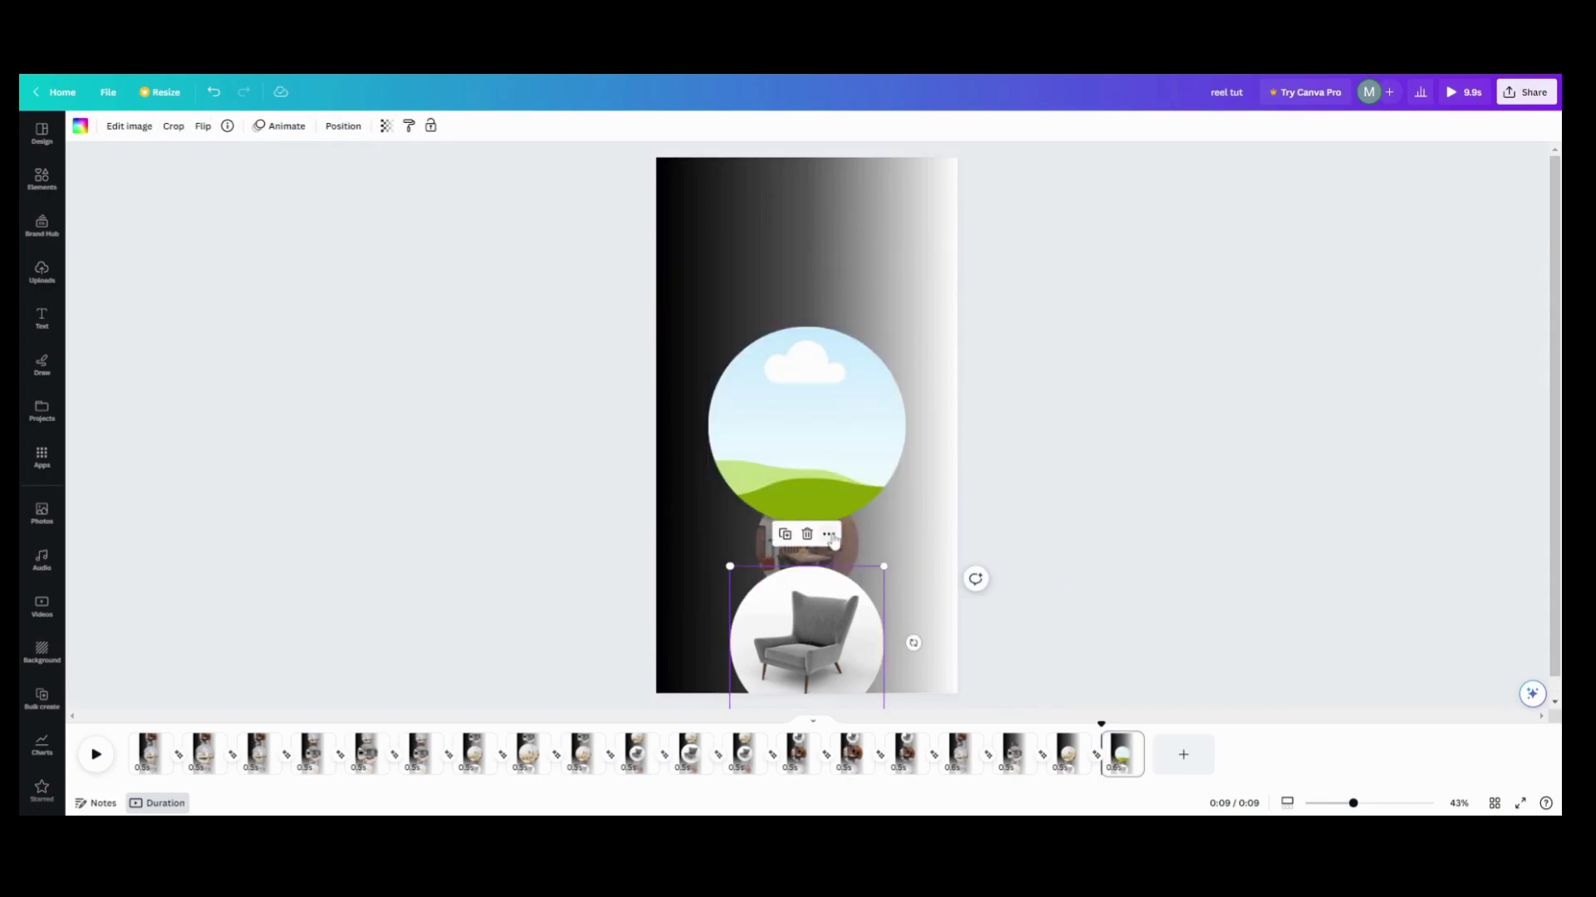
left_click(830, 535)
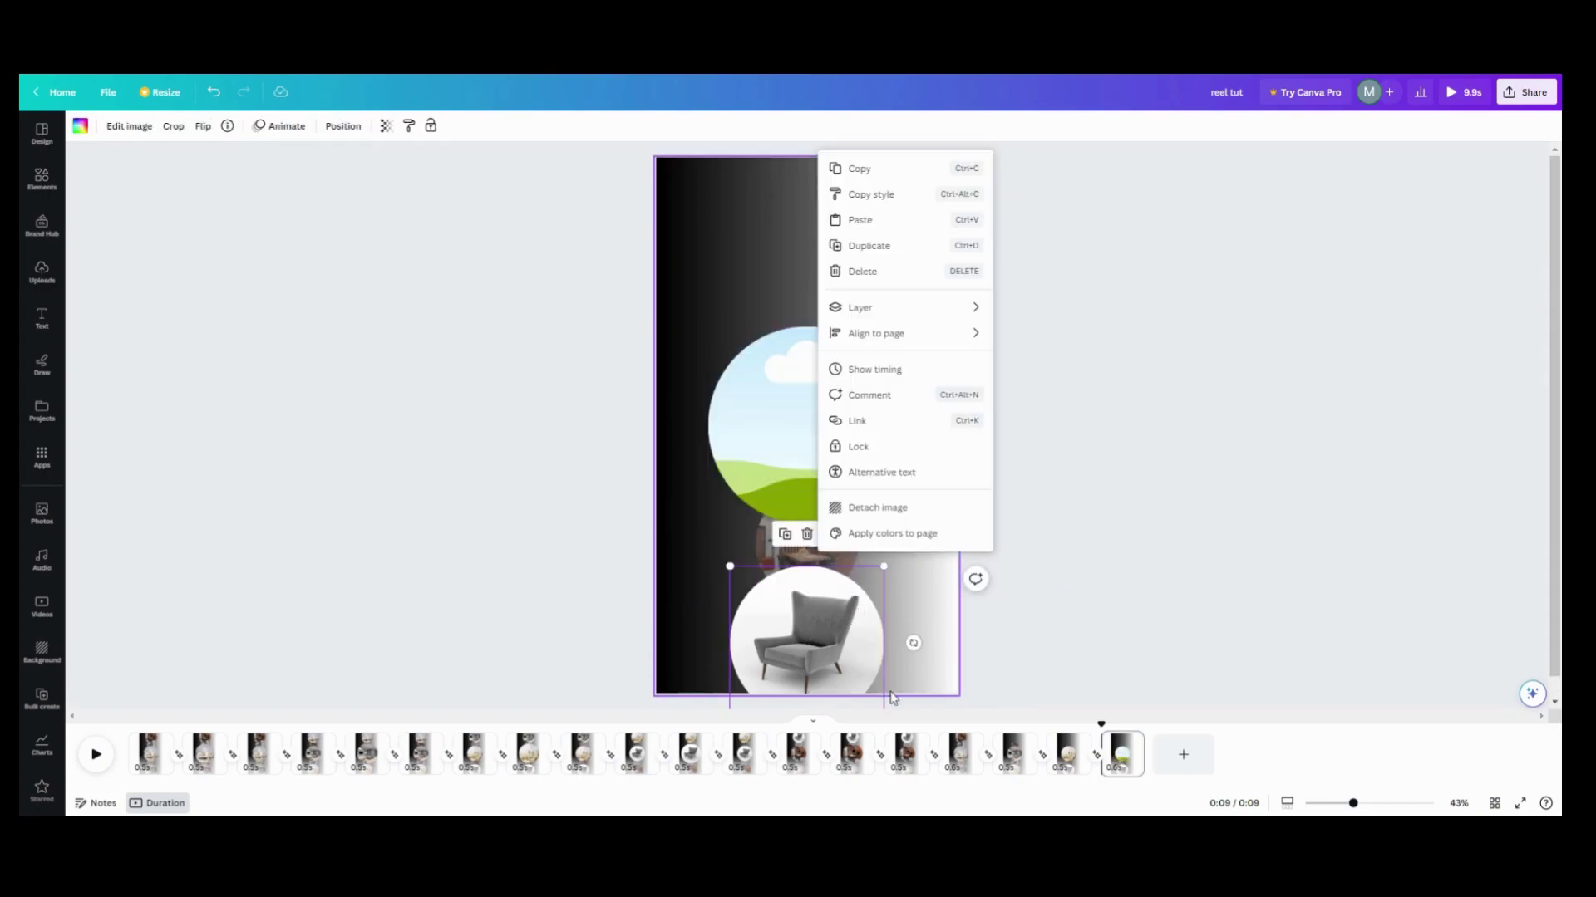
left_click(873, 507)
key("ctrl+z")
Move the kitchen photo from the small faded circle into the empty bottom circle, and delete the emptied faded frame
left_click(830, 553)
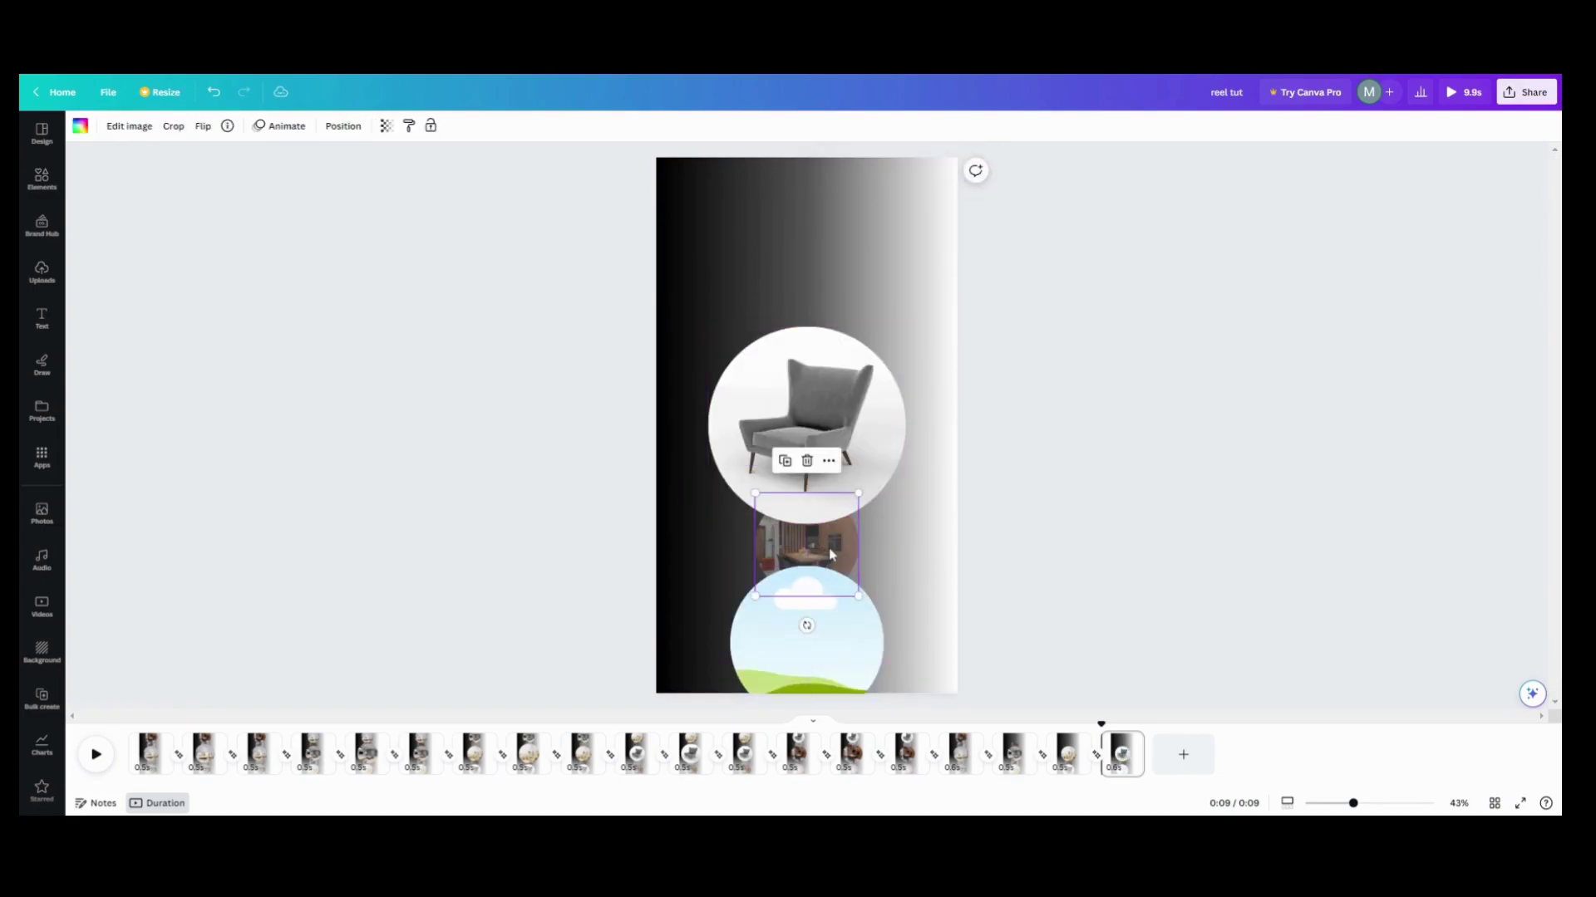
left_click(828, 461)
left_click(842, 509)
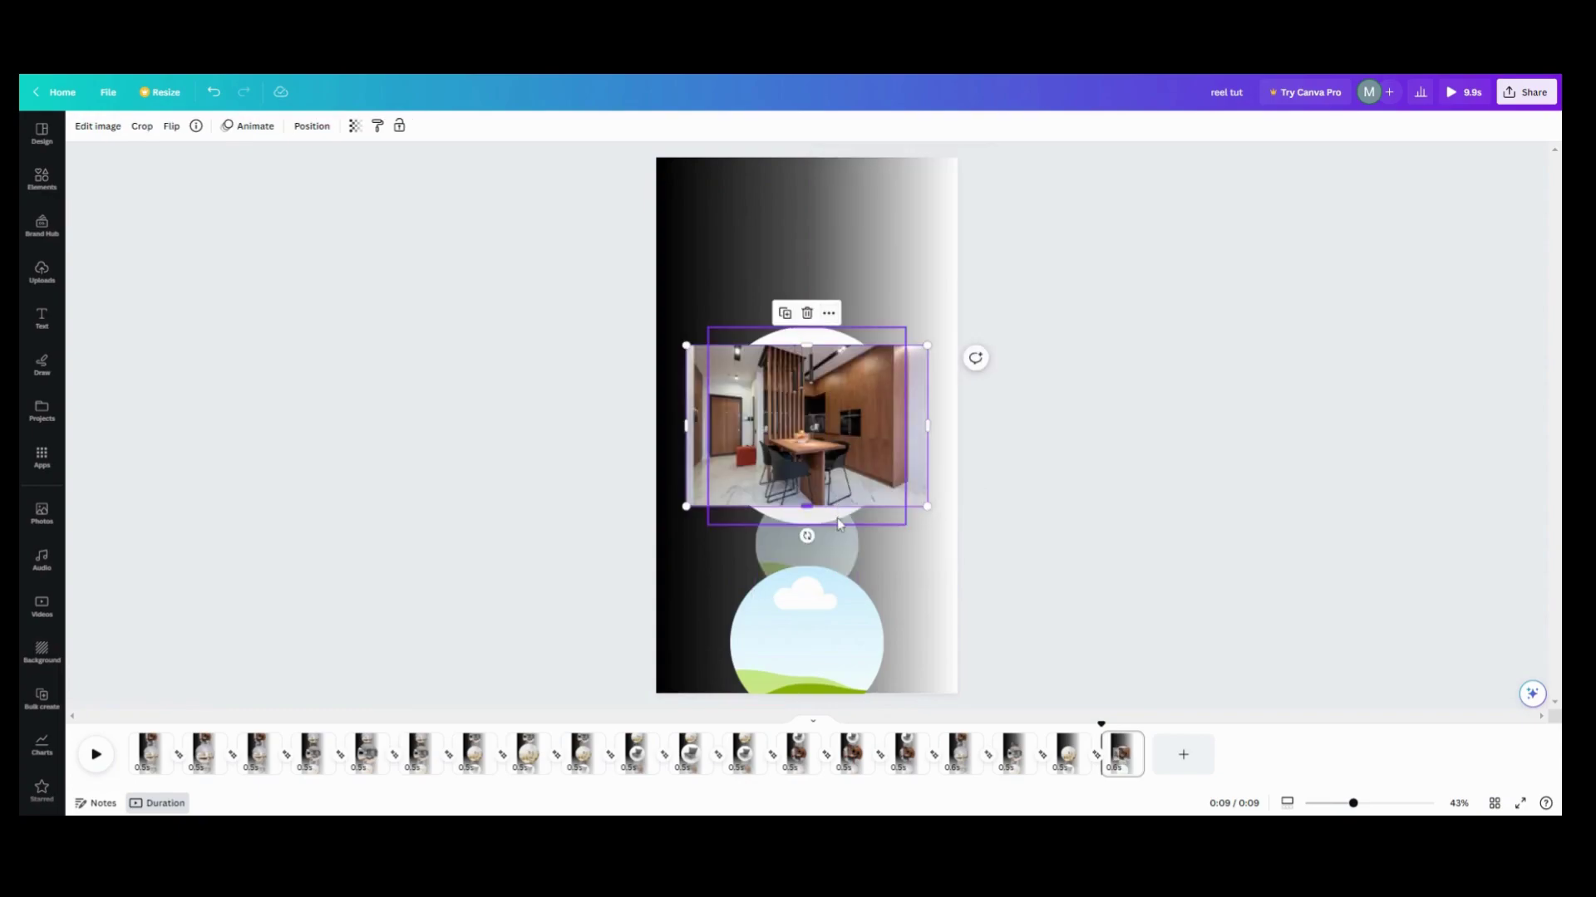
left_click_drag(842, 499, 757, 588)
left_click(758, 545)
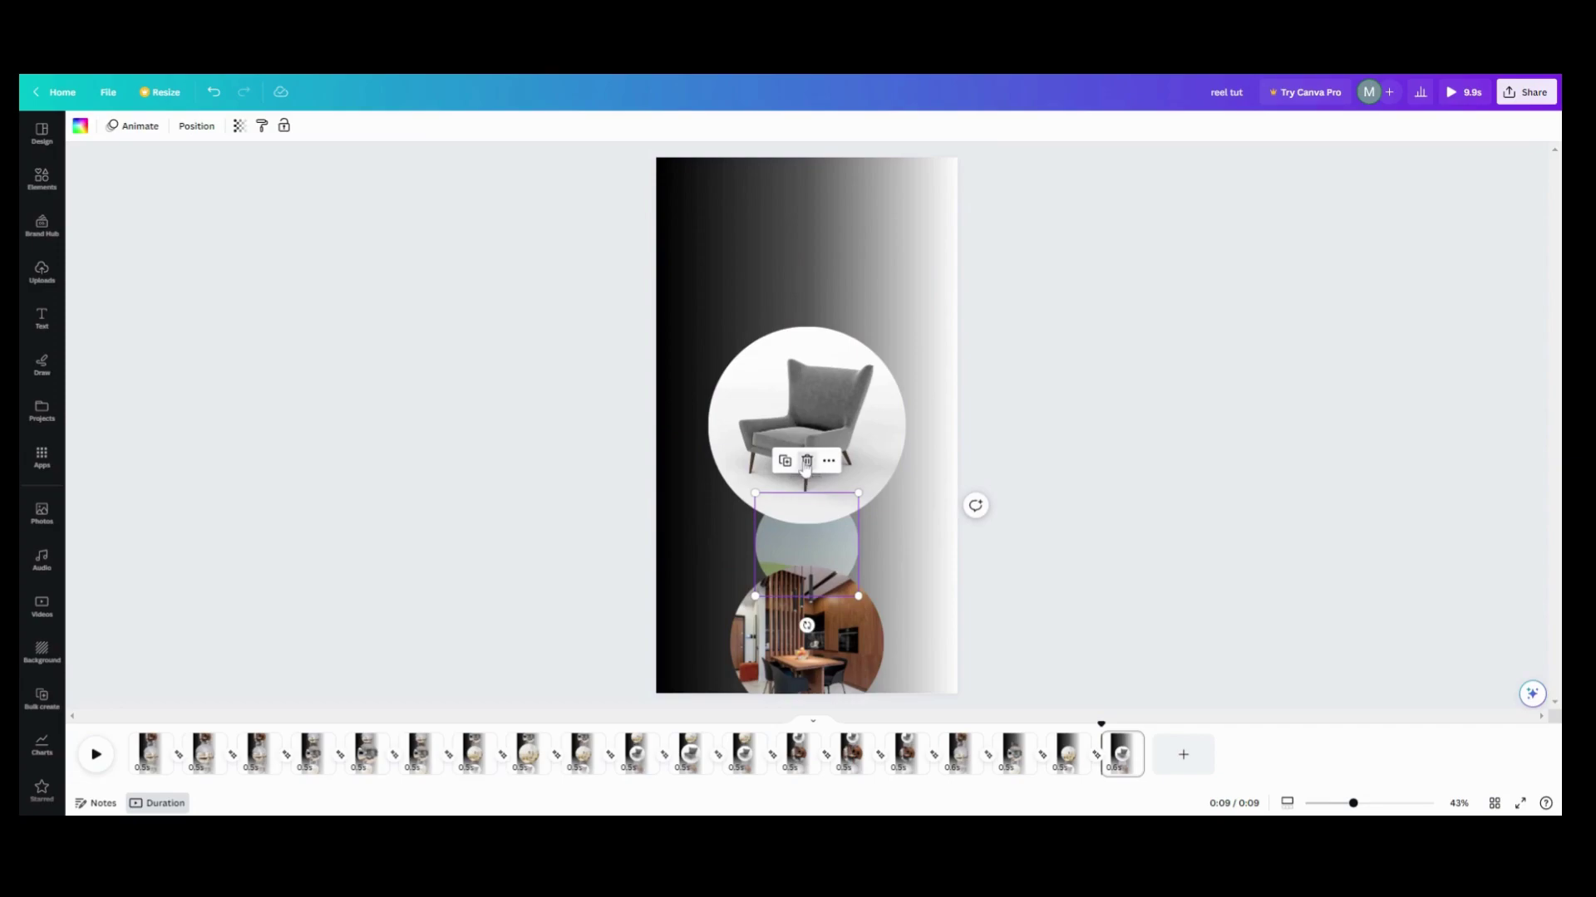
left_click(806, 462)
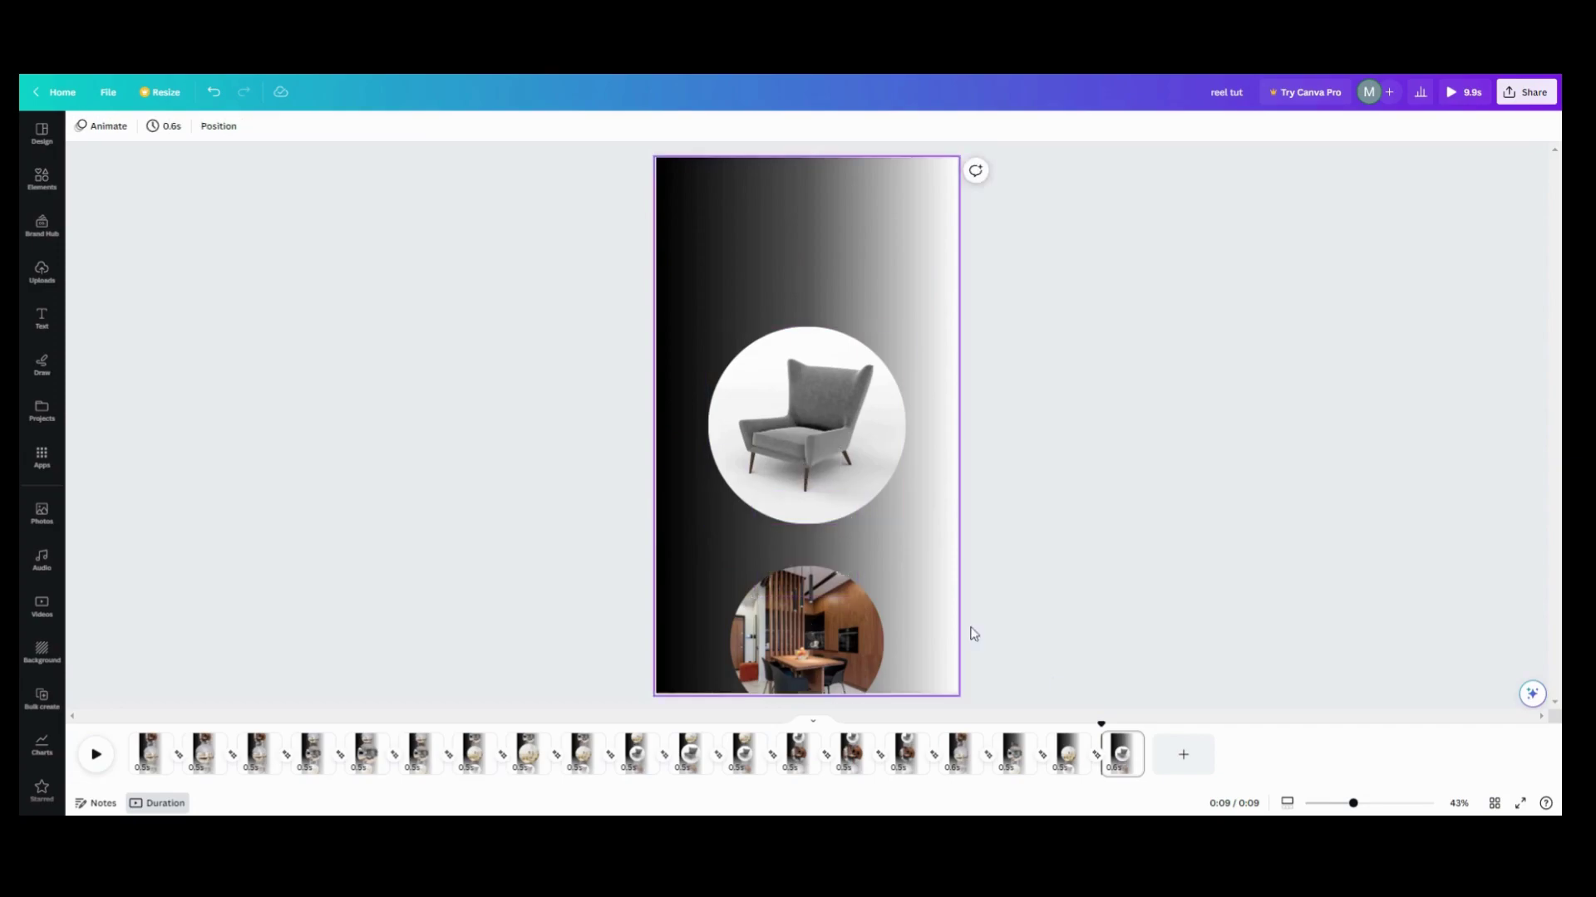
Duplicate page 19, and on the new page 20 detach and delete the grey armchair photo from the central circle
right_click(1131, 742)
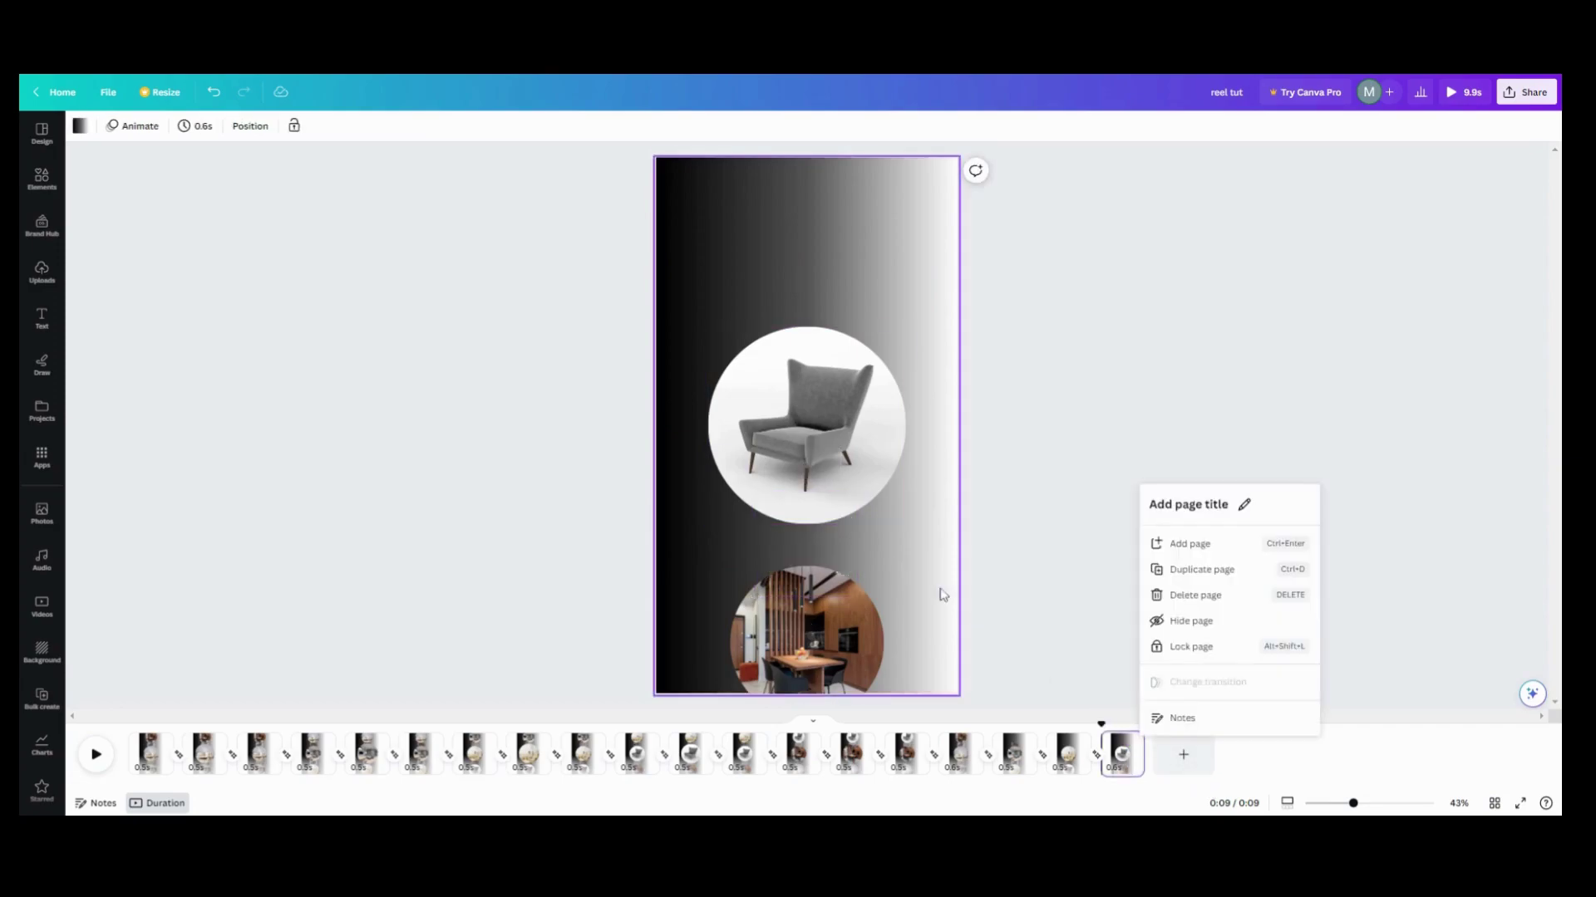
left_click(1163, 570)
left_click(814, 438)
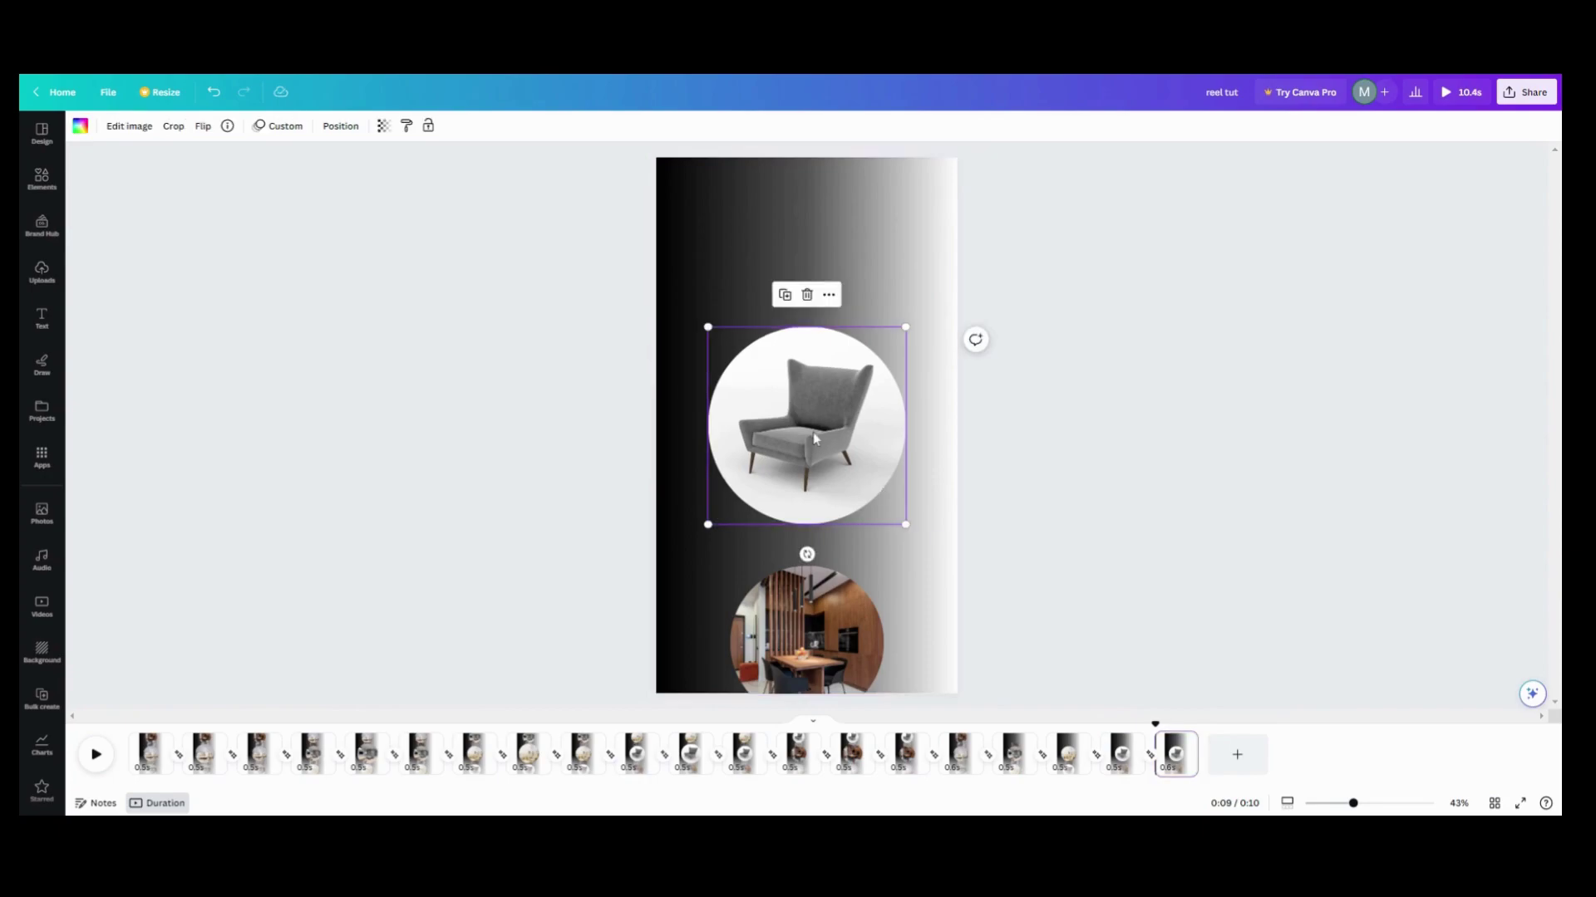
left_click(829, 296)
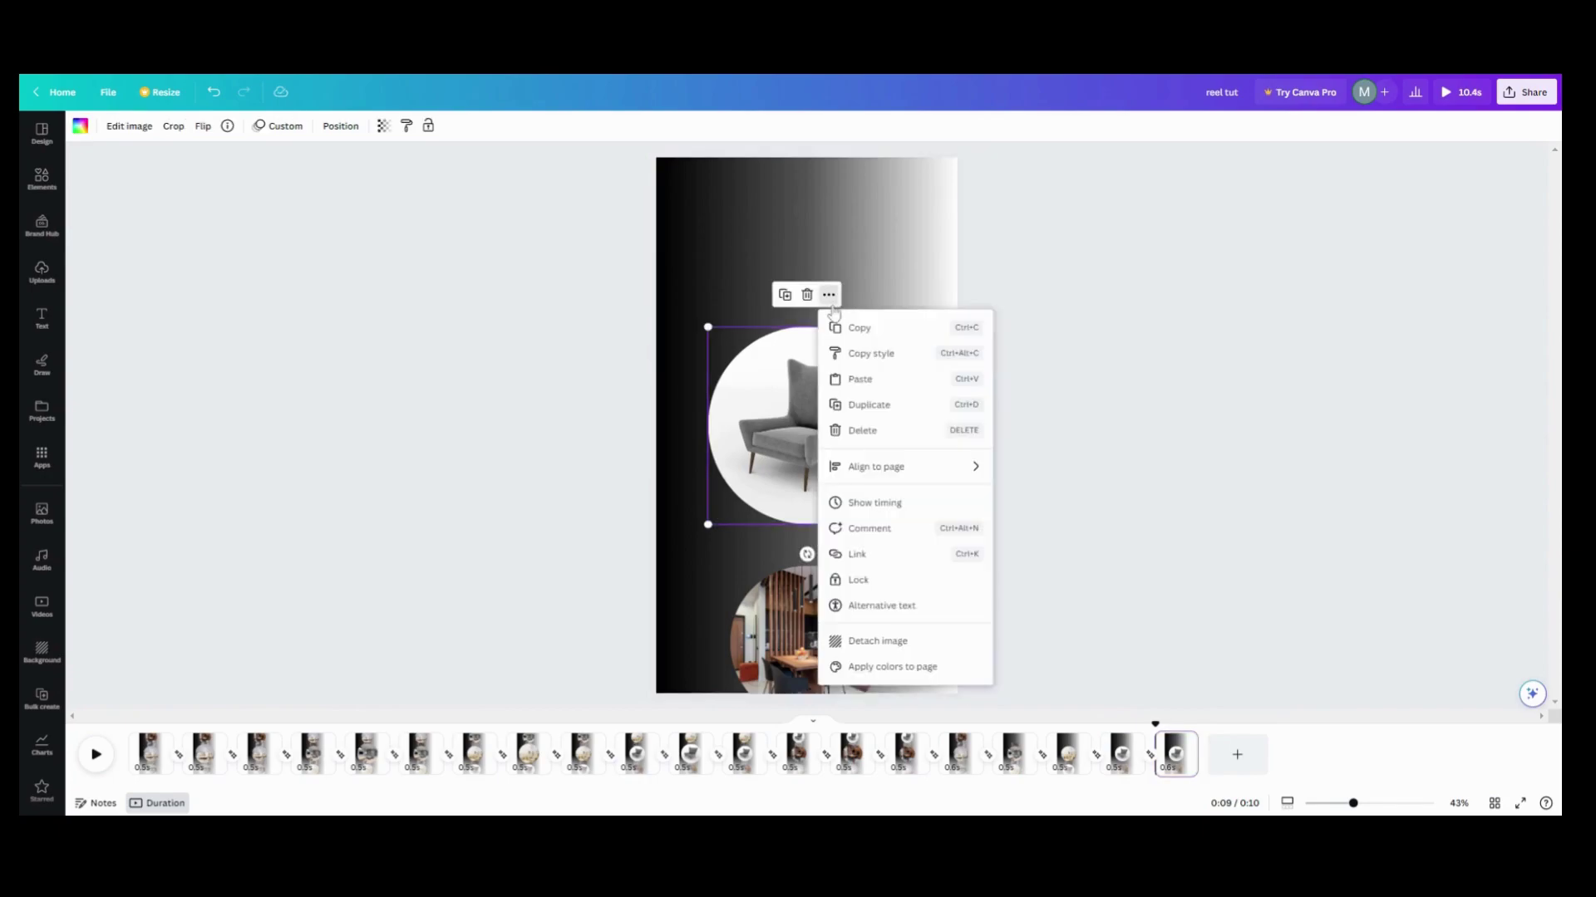
left_click(905, 644)
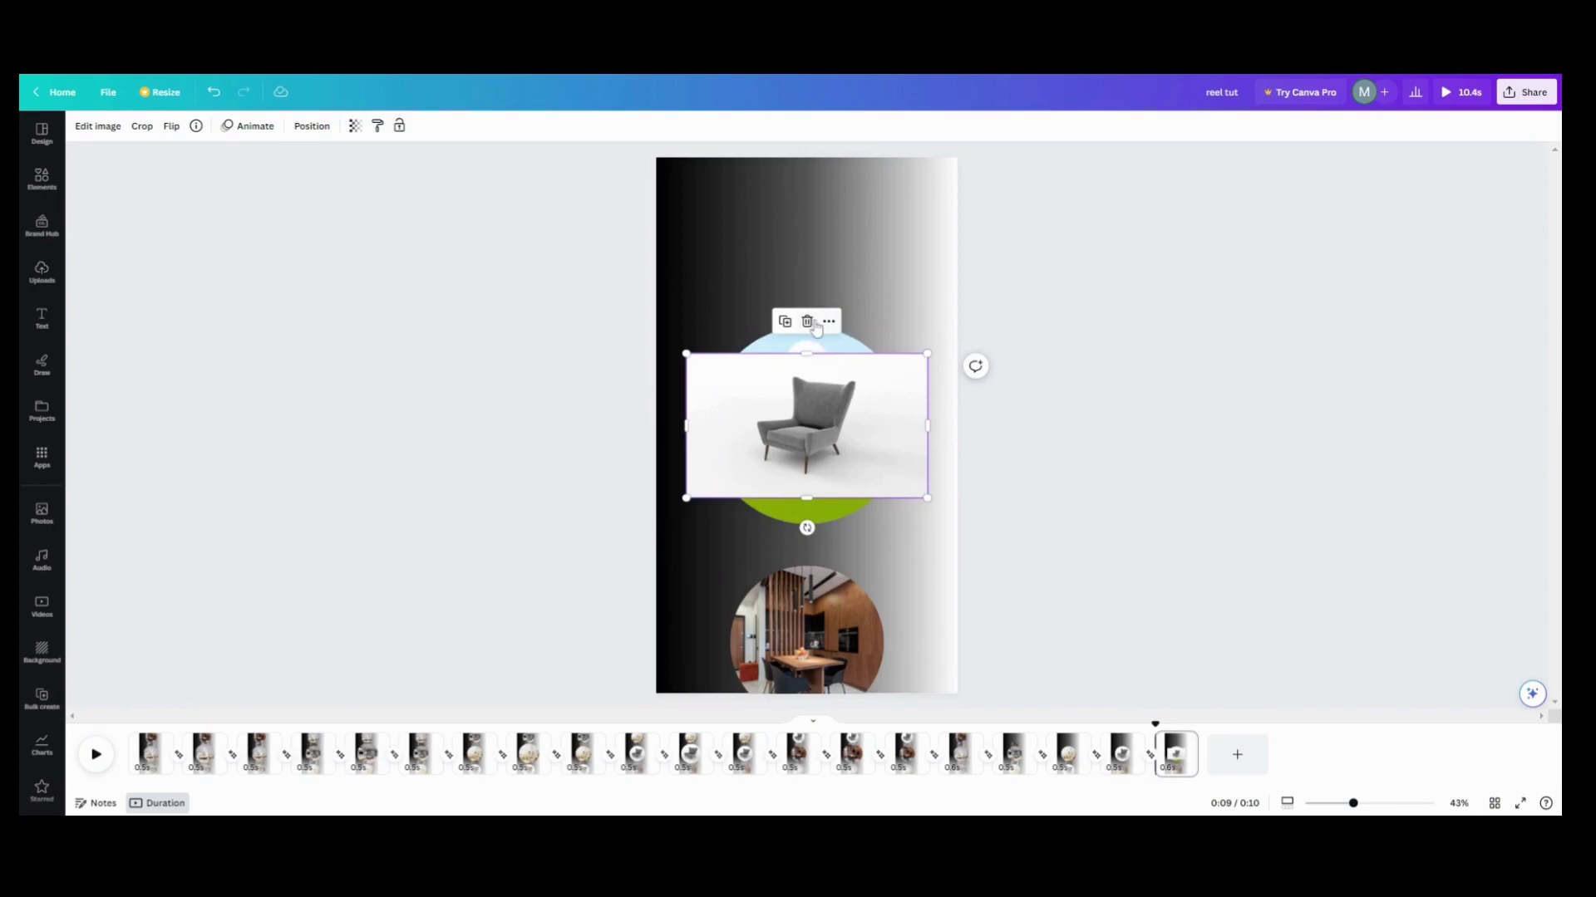
left_click(814, 328)
Move the kitchen photo from the bottom circle of page 20 into the central circle, and delete the emptied bottom frame
left_click(853, 609)
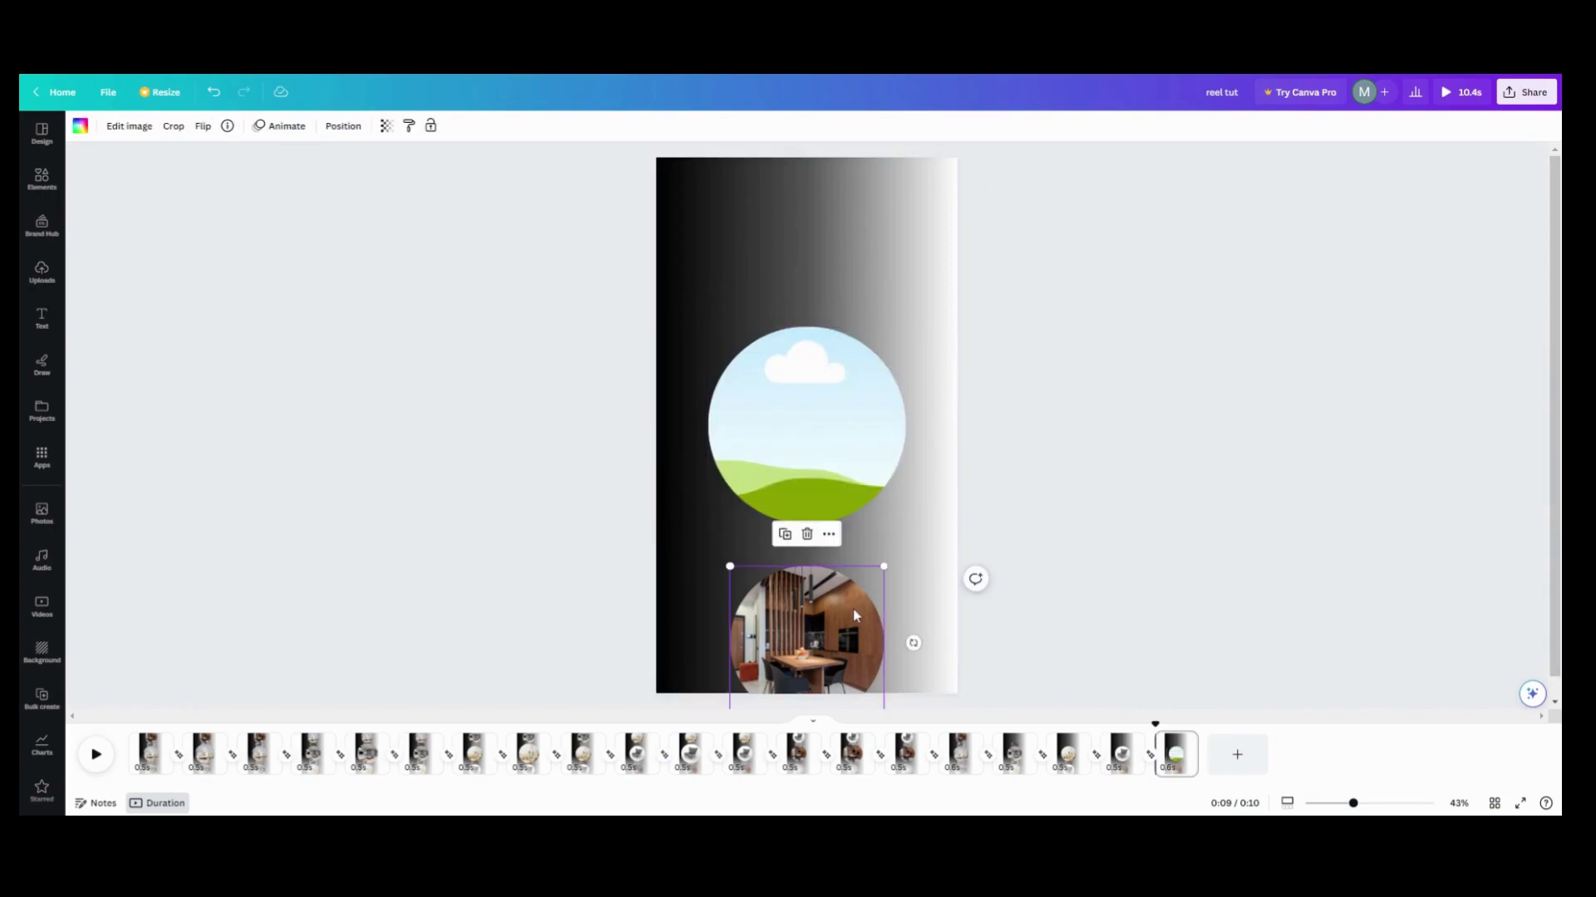
left_click(828, 536)
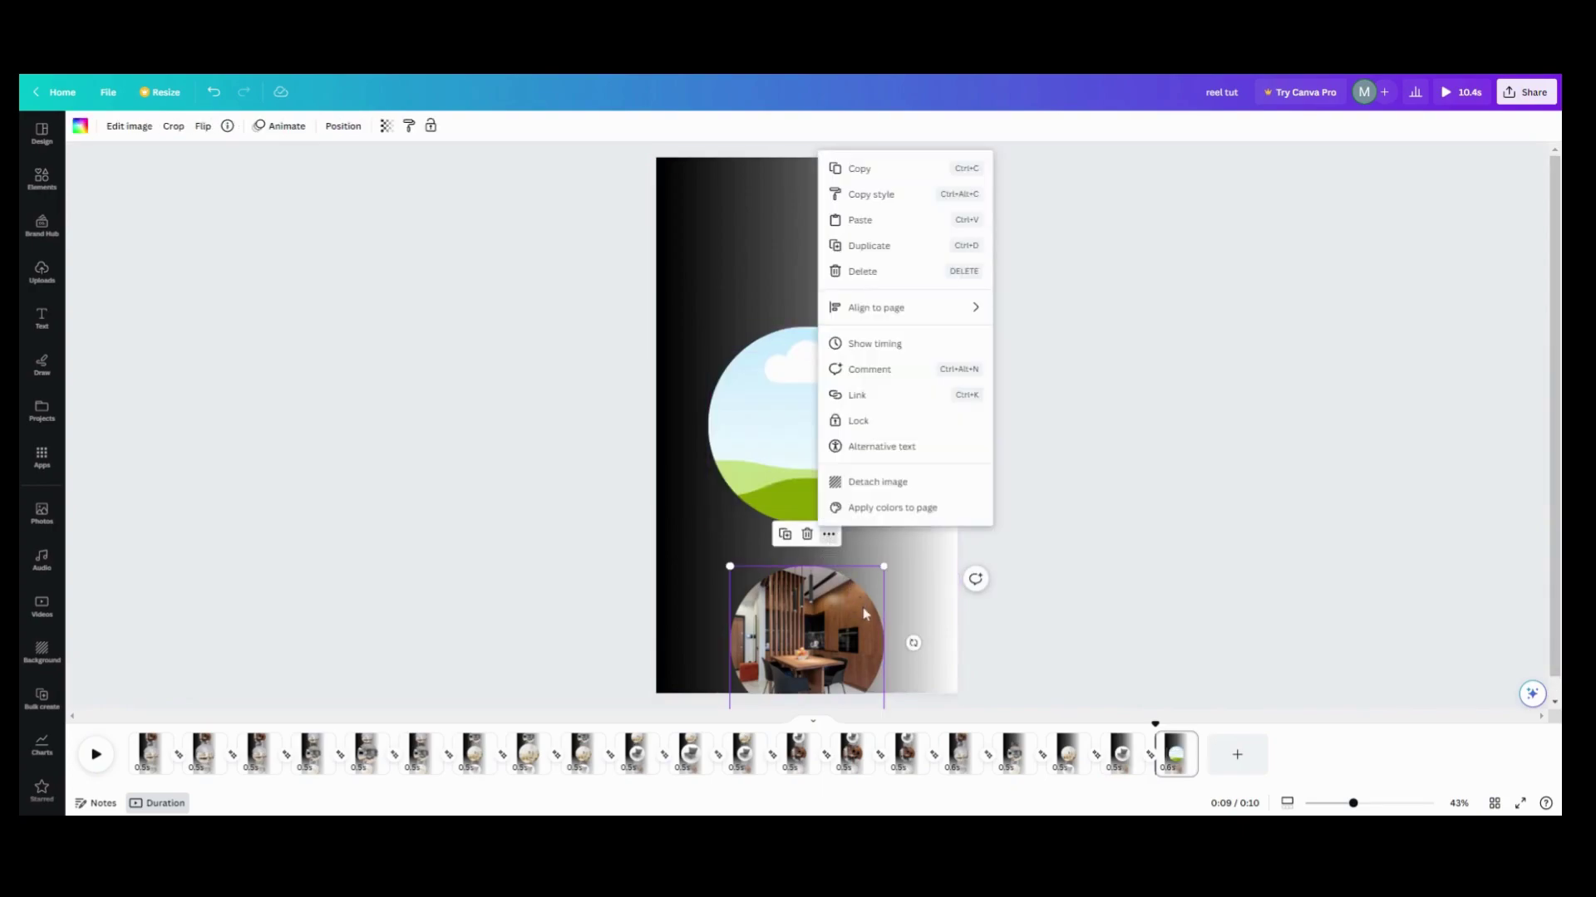
left_click(891, 491)
left_click_drag(780, 431, 772, 393)
left_click(802, 584)
left_click(806, 535)
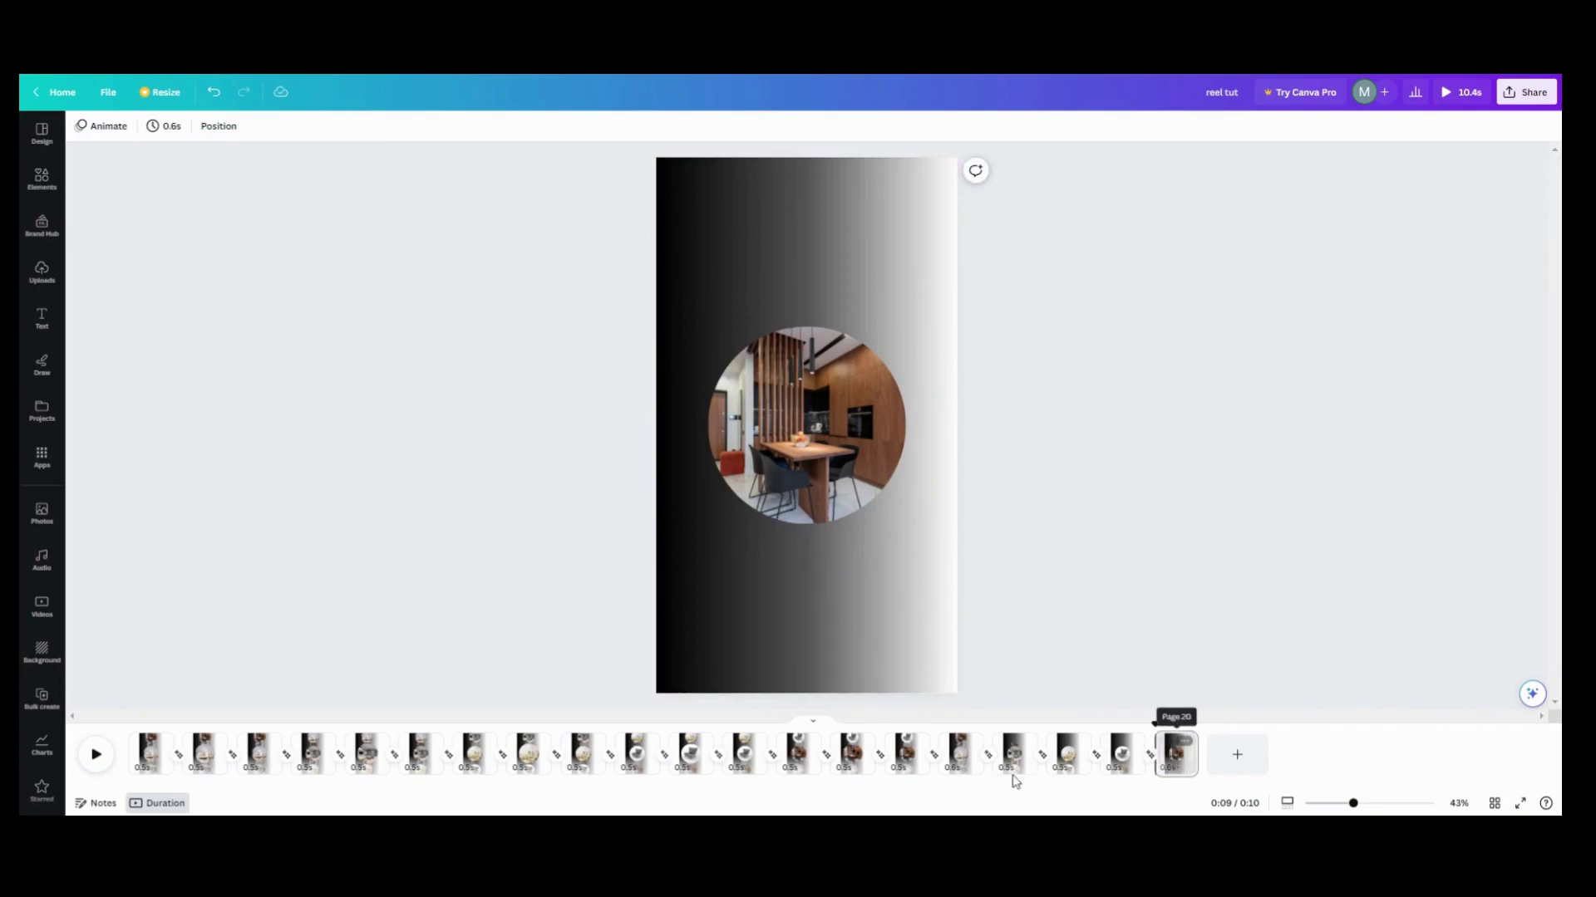
Play back the closing pages of the reel starting from page 16
left_click(960, 754)
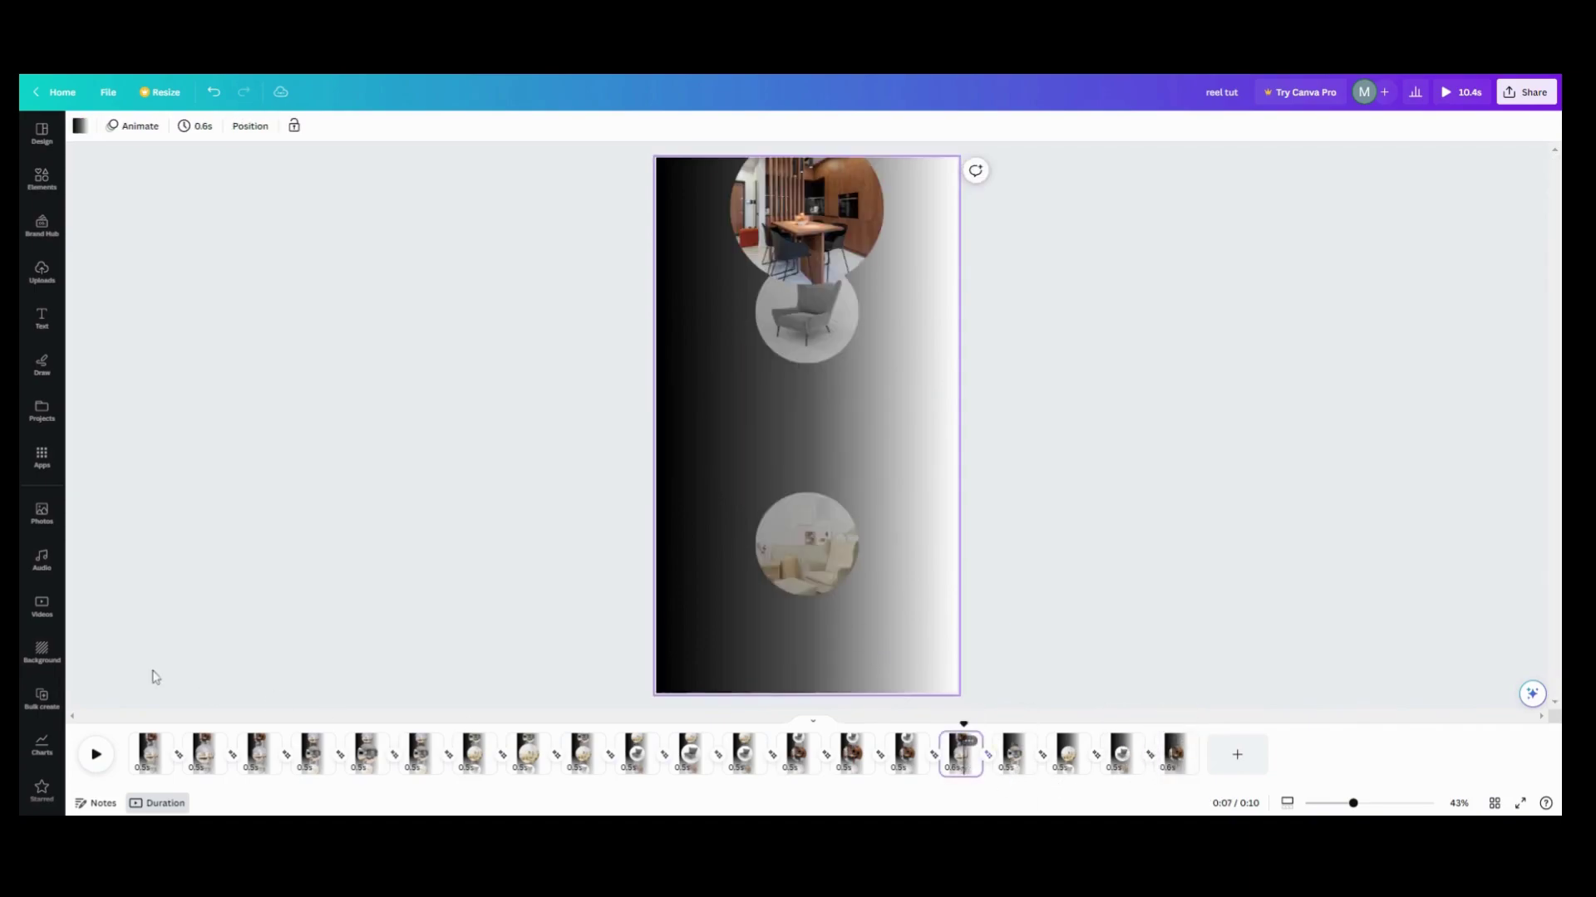
left_click(98, 754)
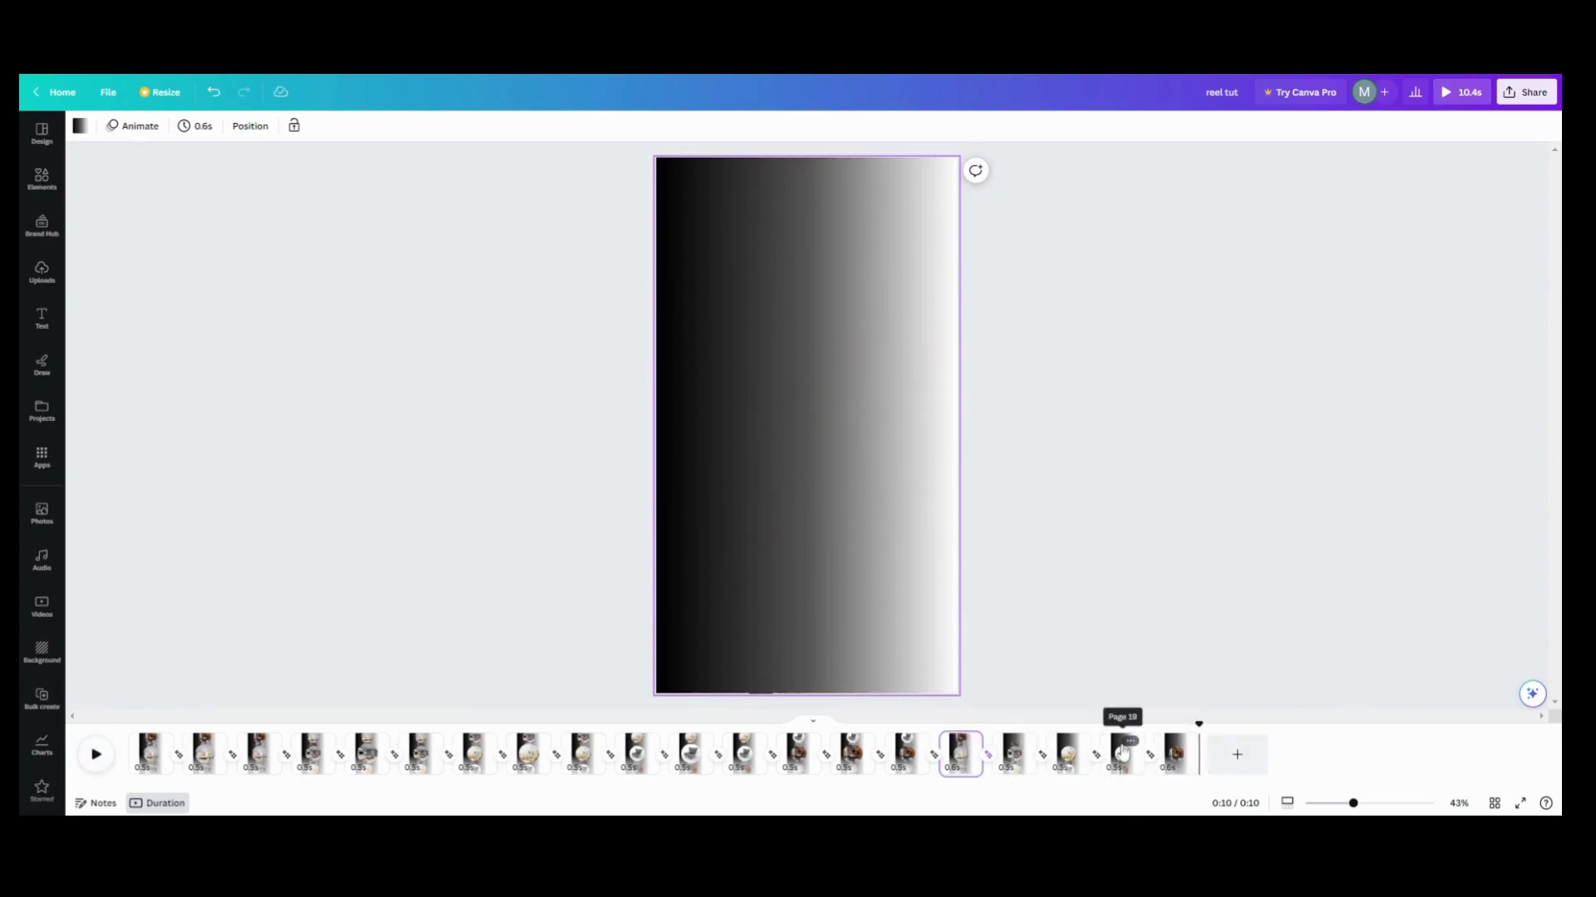
mouse_move(1149, 769)
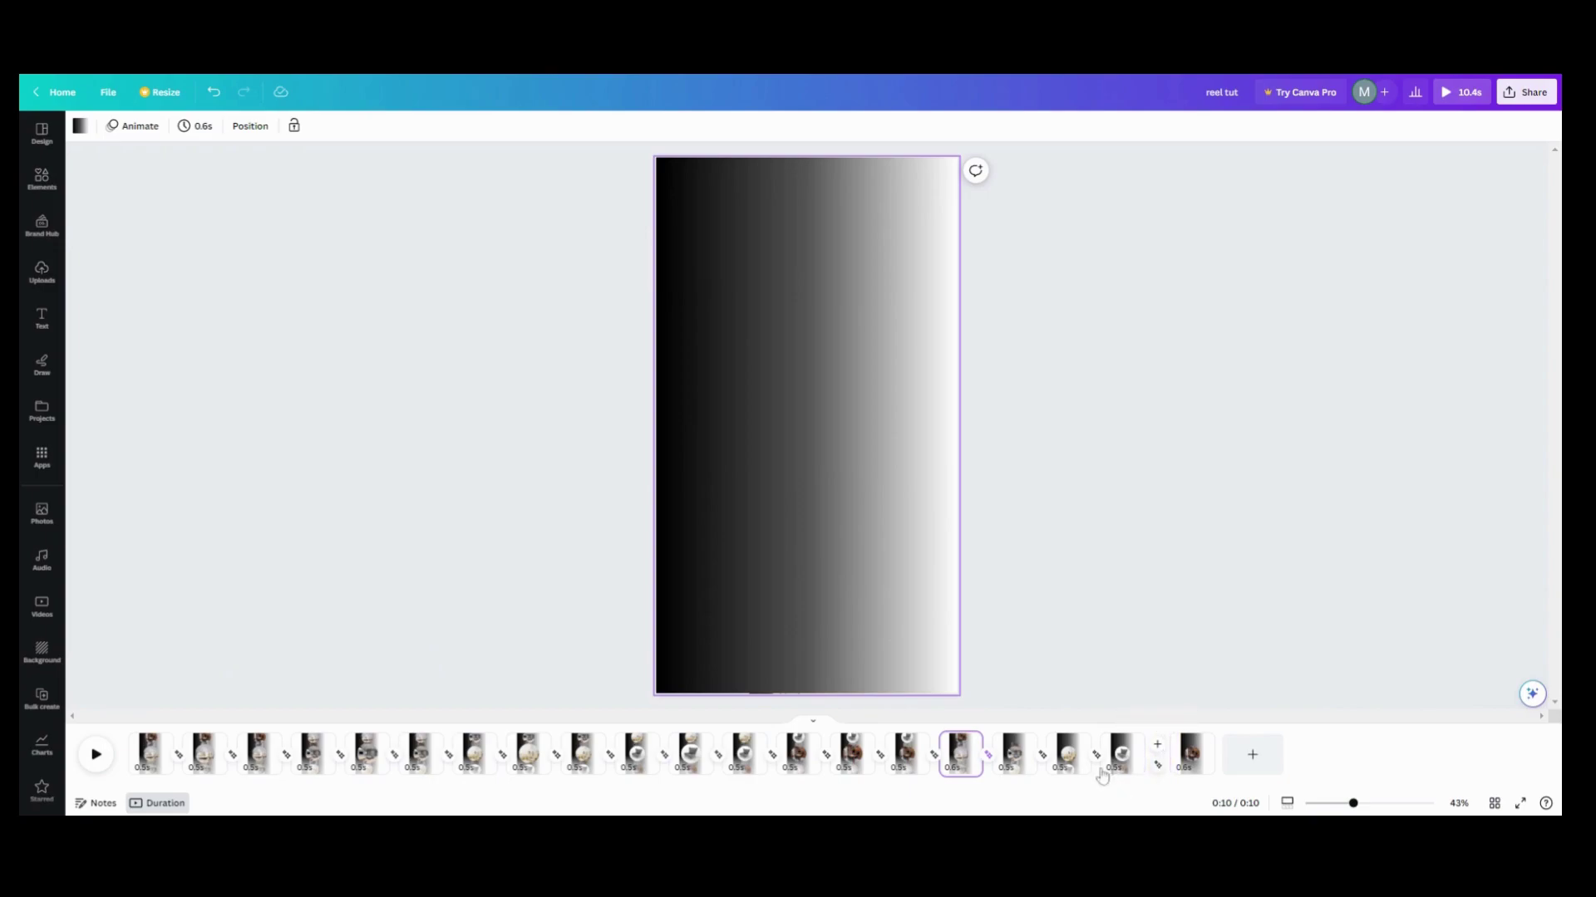
Duplicate page 18, the one with the beige armchair photo in the central circle
left_click(1070, 767)
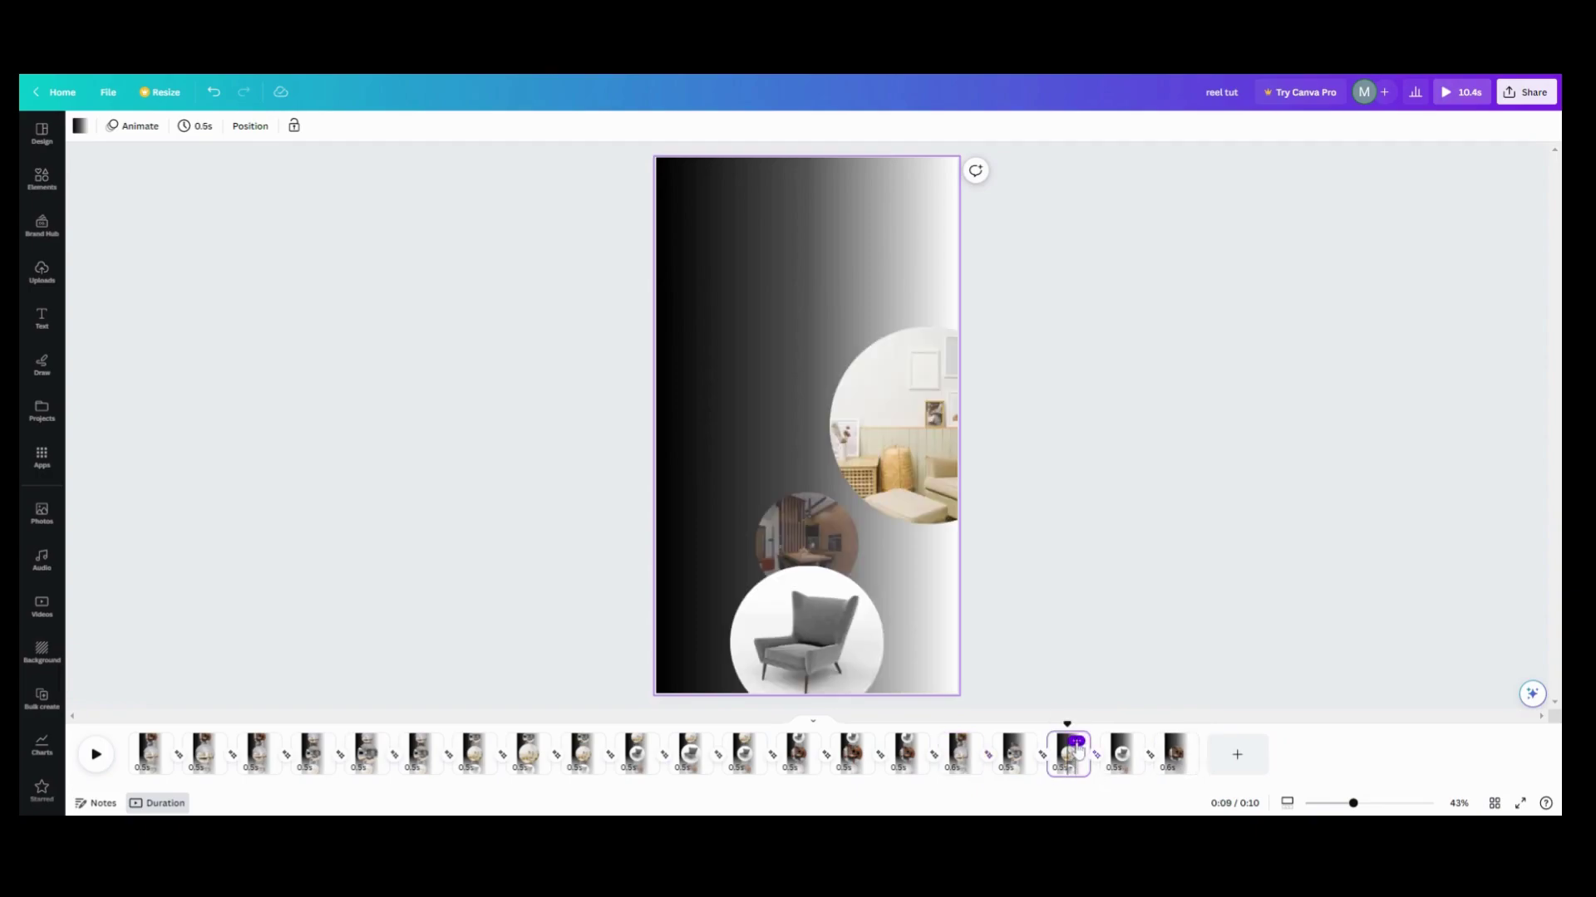
left_click(1077, 742)
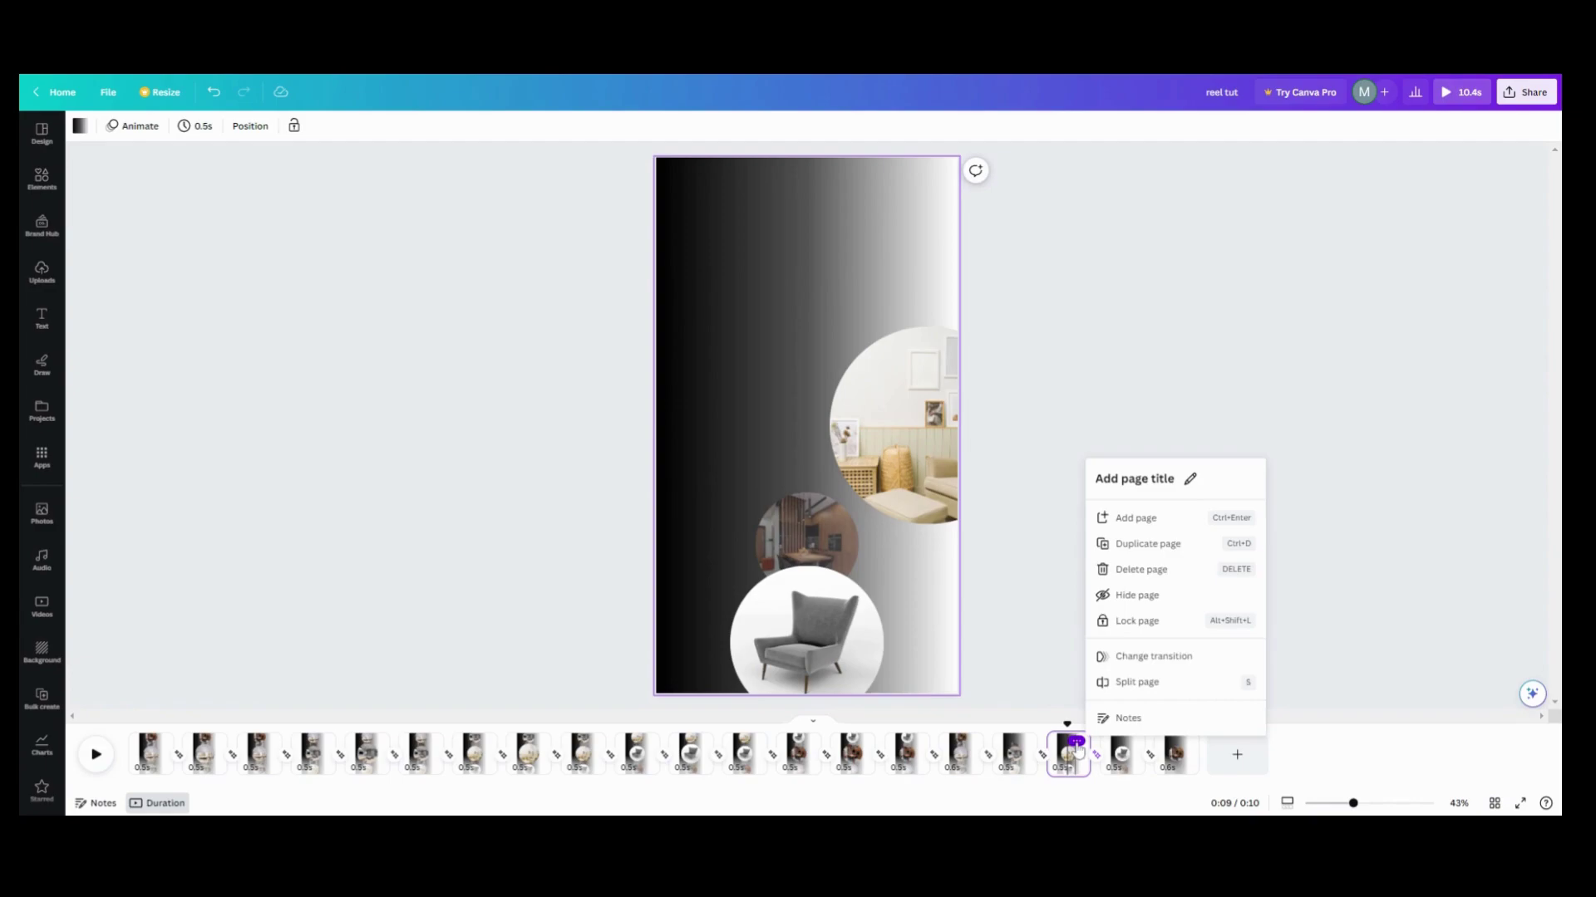
left_click(1147, 543)
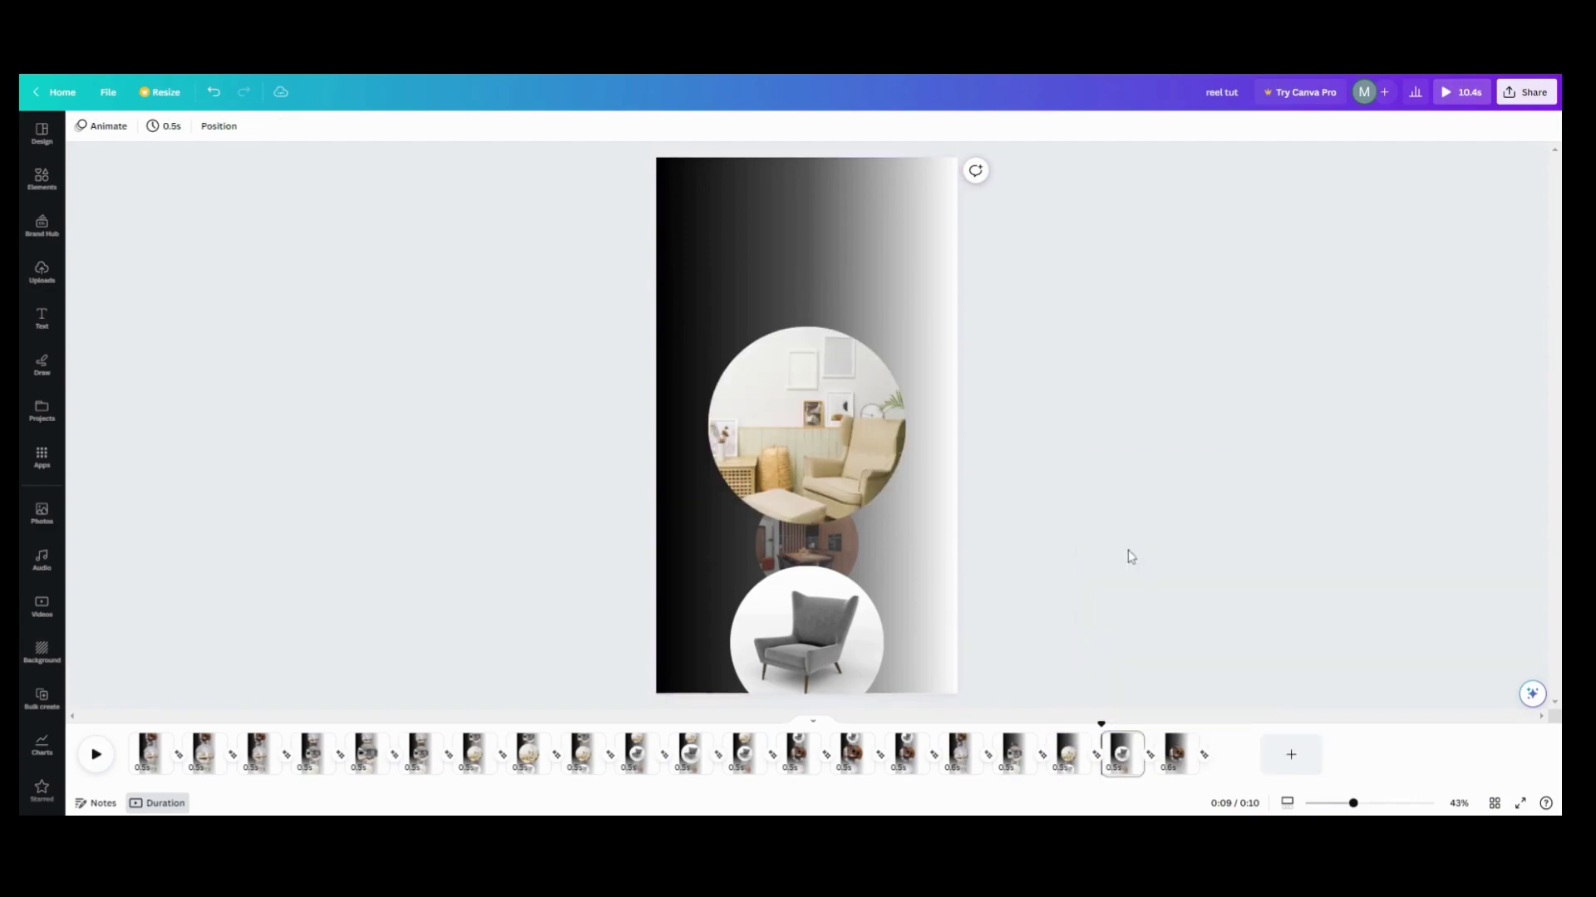
Delete the custom animation path from the central beige armchair circle on the original page 18
left_click(1069, 763)
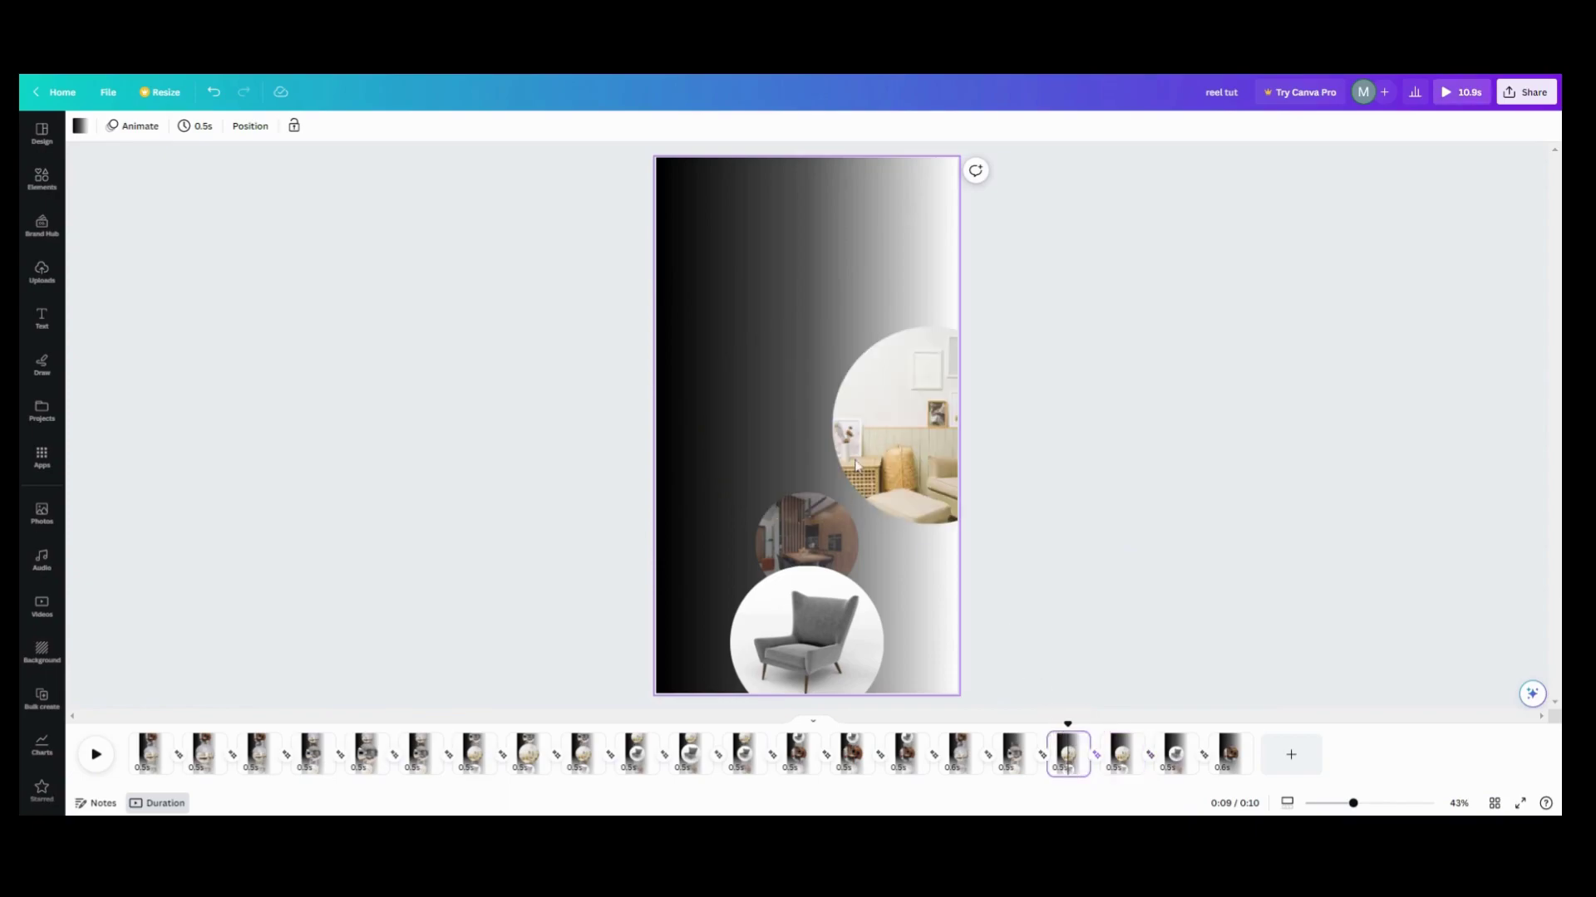
left_click_drag(855, 463, 767, 464)
left_click(293, 133)
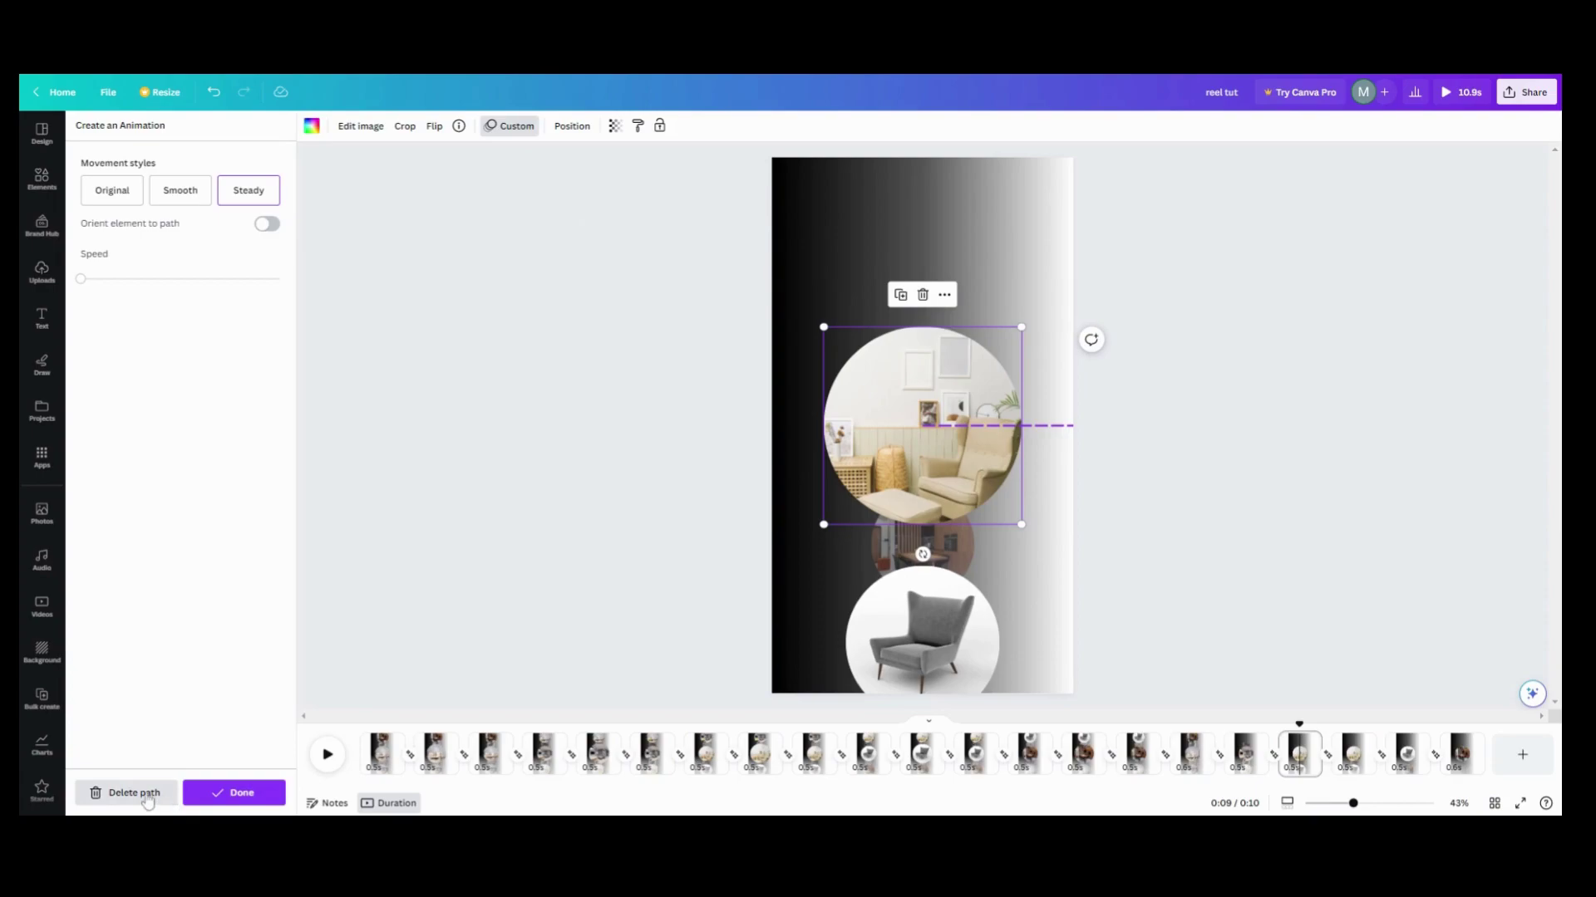
left_click(148, 795)
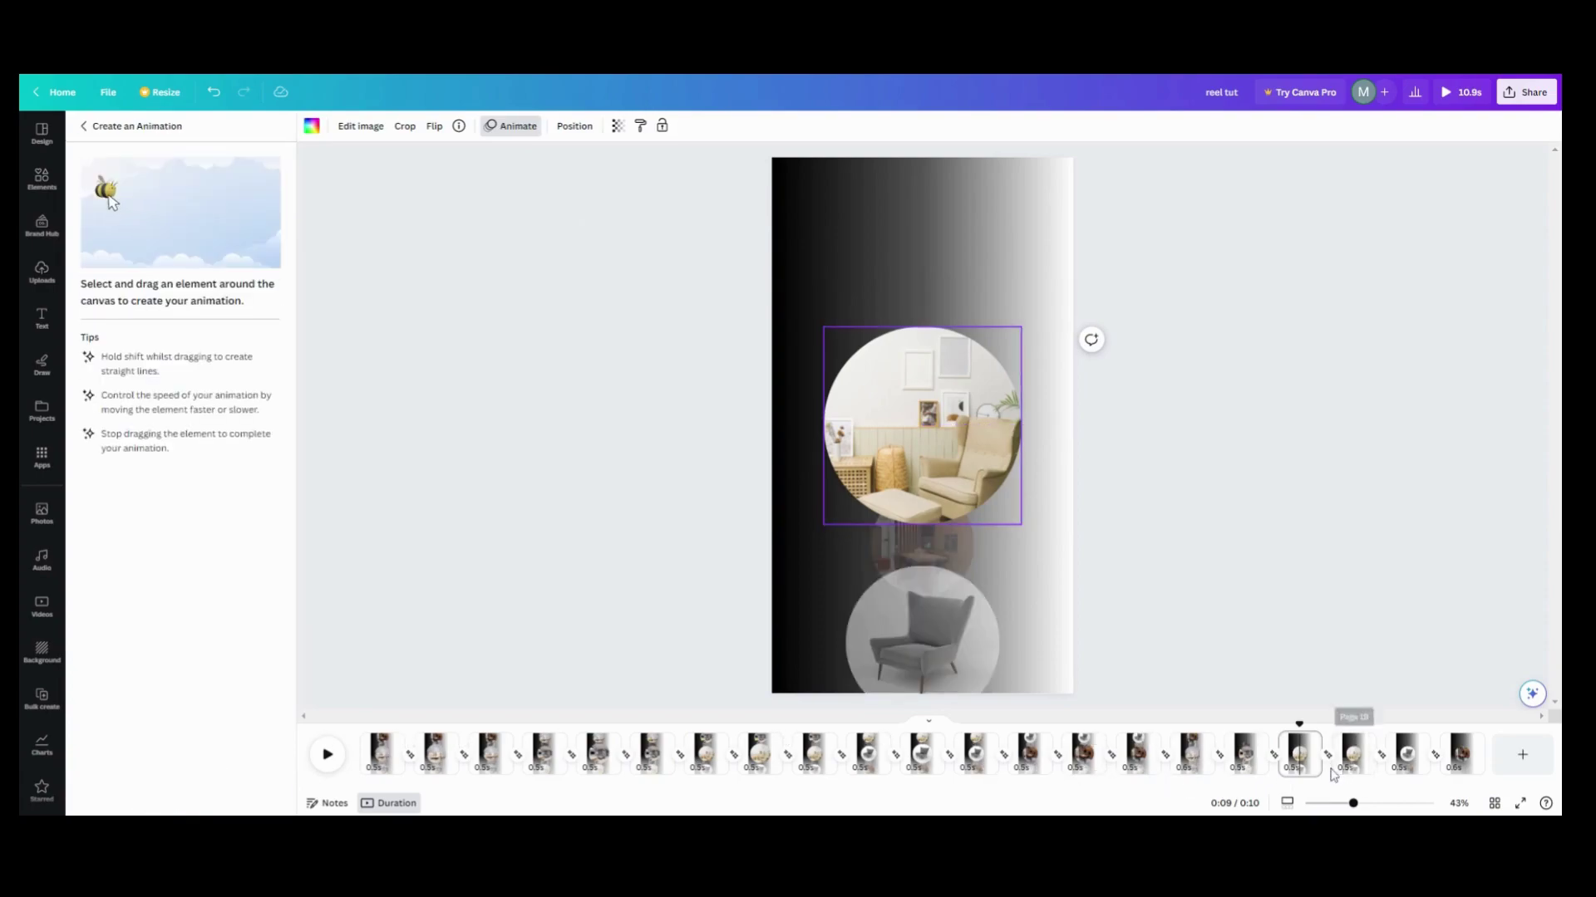
Shorten page 18's duration to 0.1 seconds and play the reel from page 17
left_click(1301, 769)
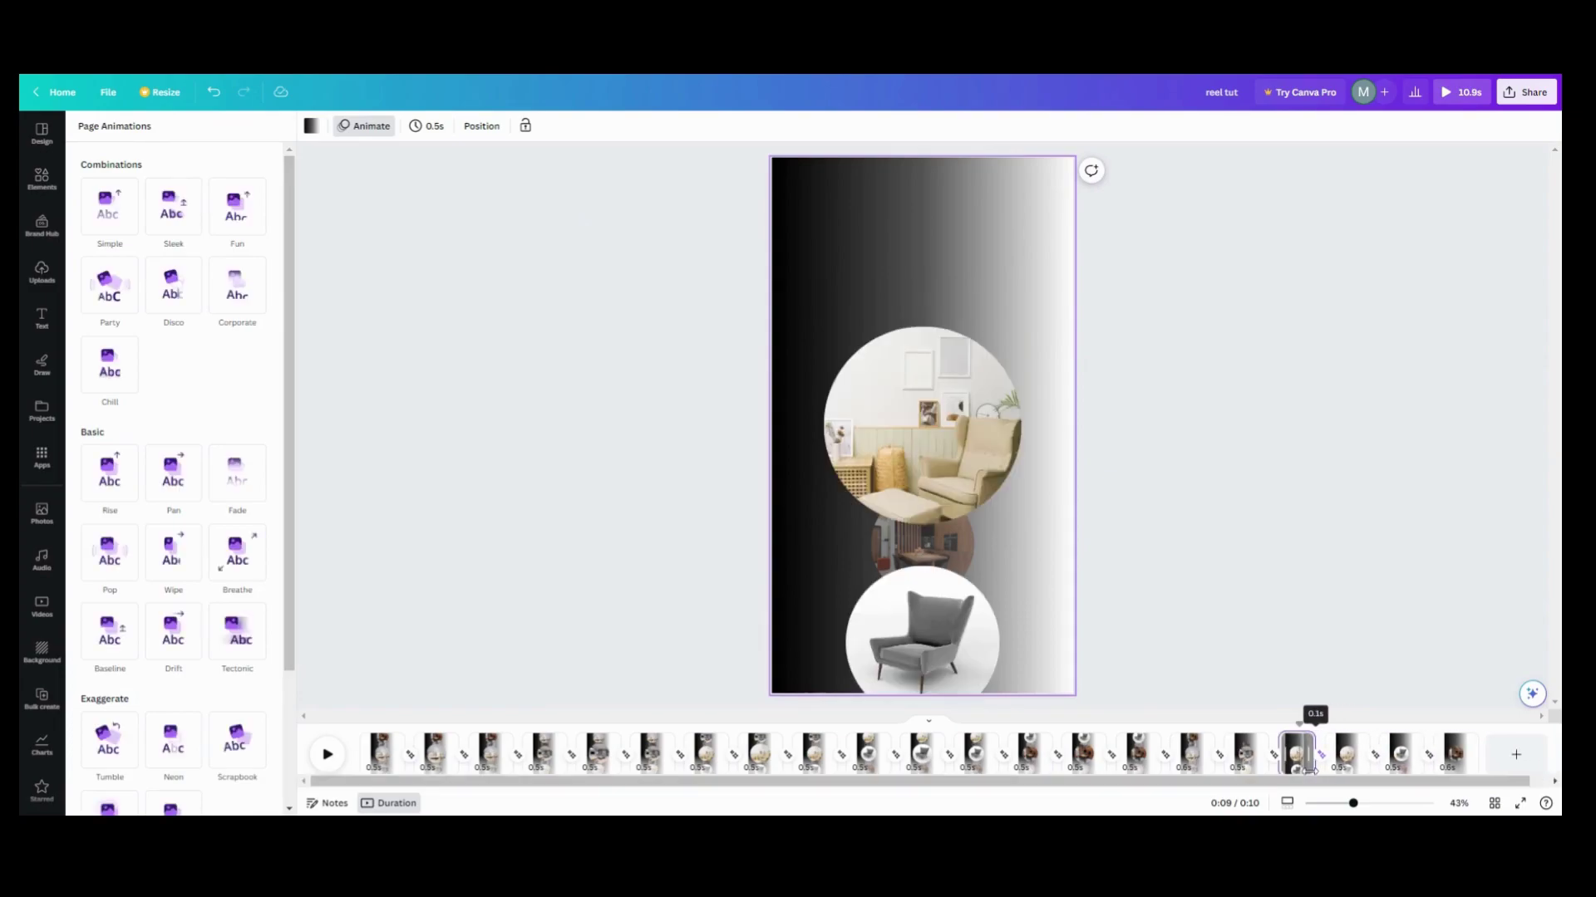
left_click_drag(1308, 769, 1307, 769)
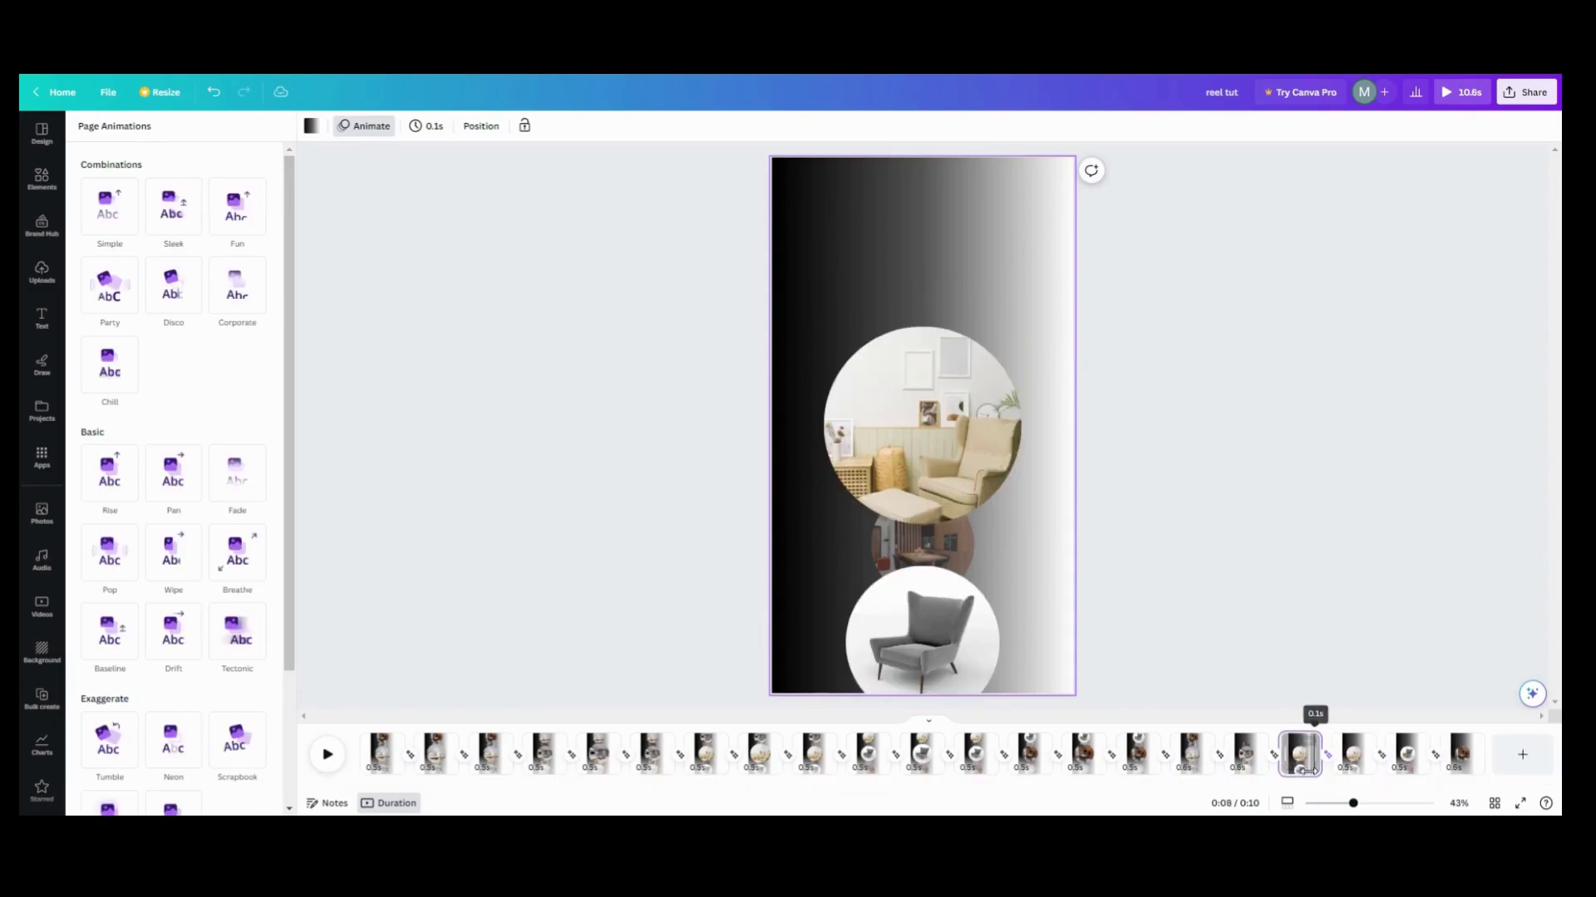
left_click(1247, 758)
left_click(326, 769)
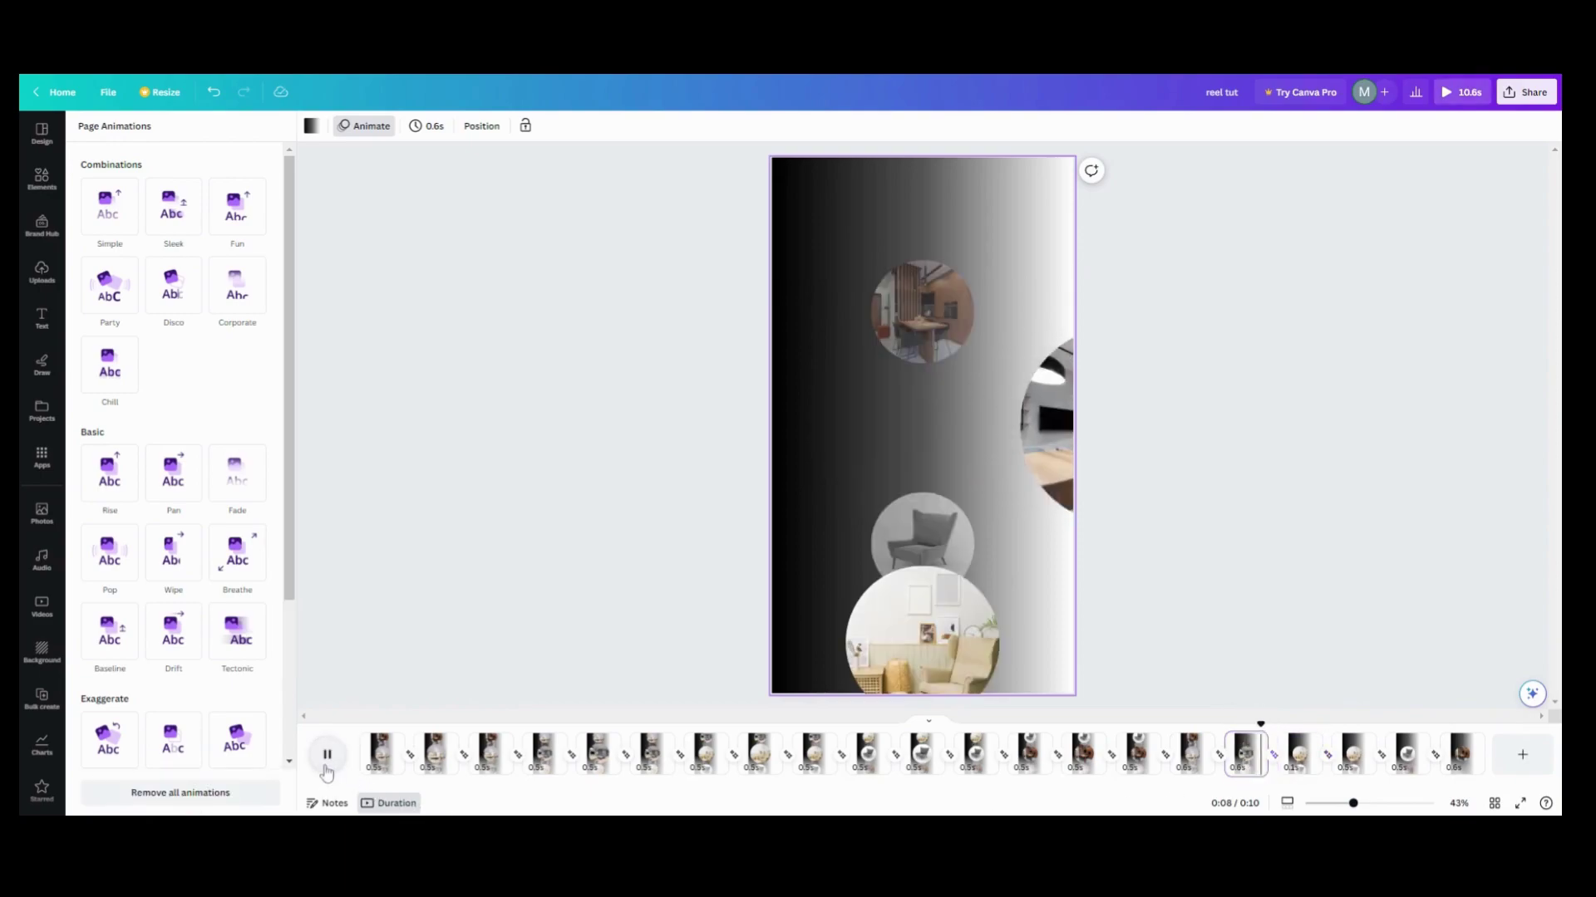